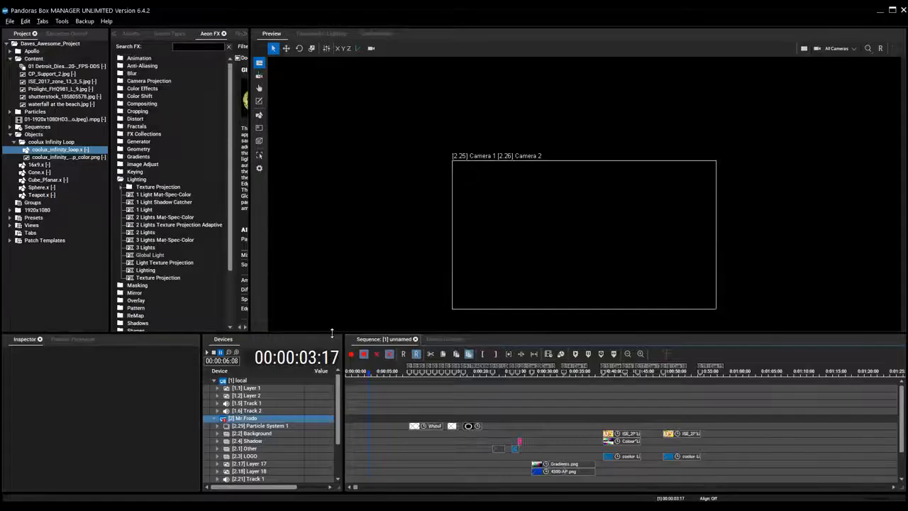
# Enlarge the device list and sequence area to fit all Mr.Frodo devices, and move the playhead to 00:00:08:03.
pyautogui.moveTo(335, 332); pyautogui.dragTo(335, 276)
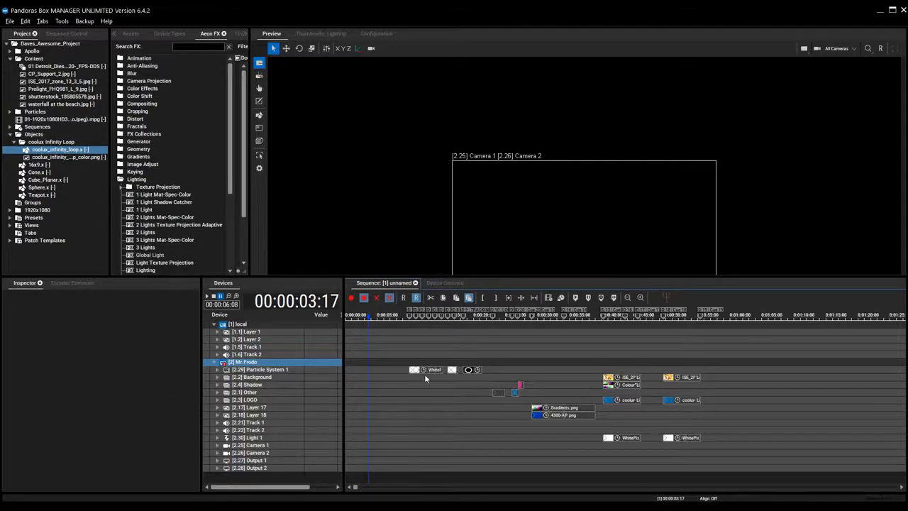
pyautogui.click(398, 316)
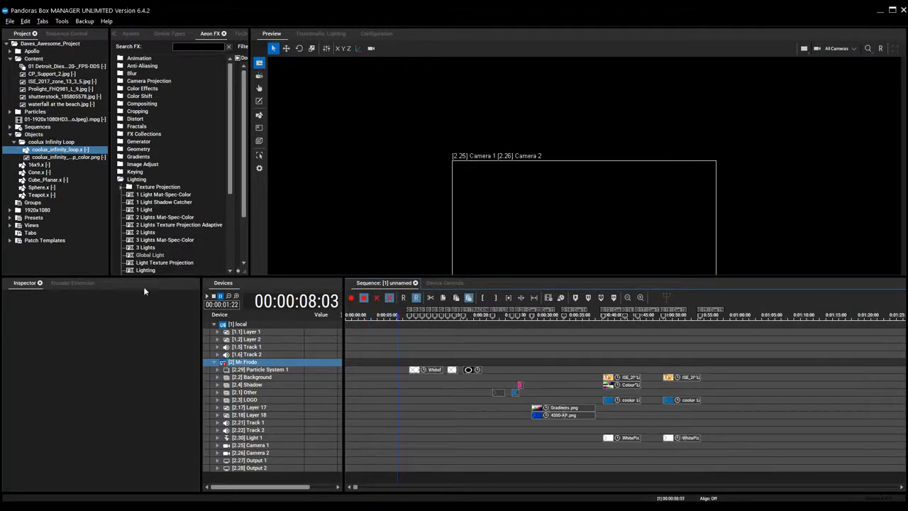
# Examine the device types that can be added to the Mr.Frodo site, without adding one.
pyautogui.rightClick(248, 363)
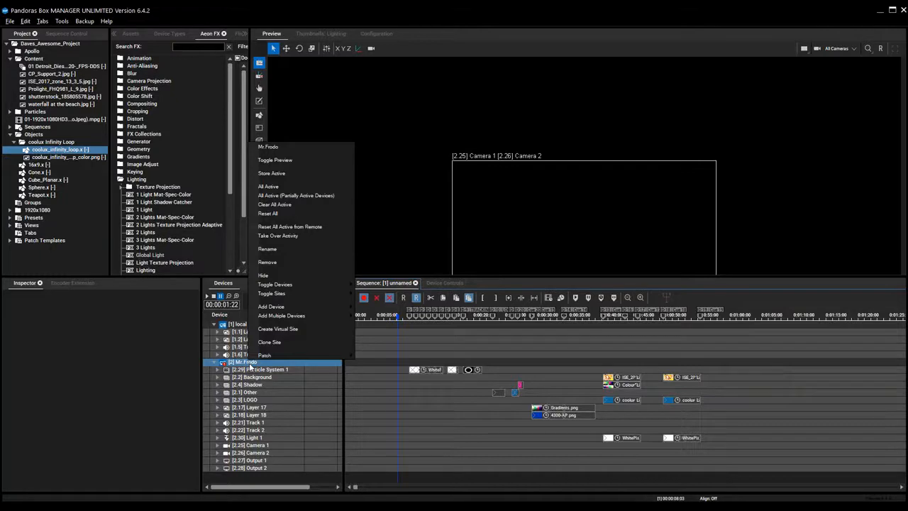
pyautogui.moveTo(295, 306)
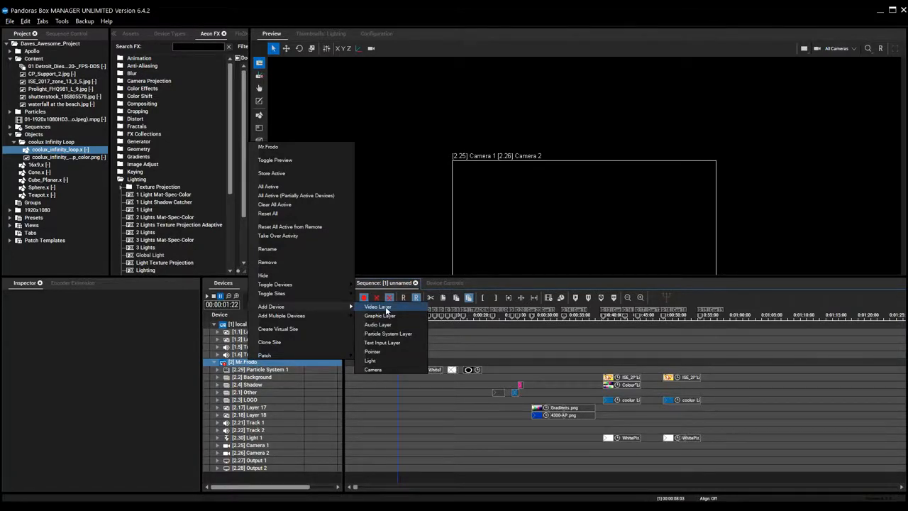
pyautogui.click(401, 344)
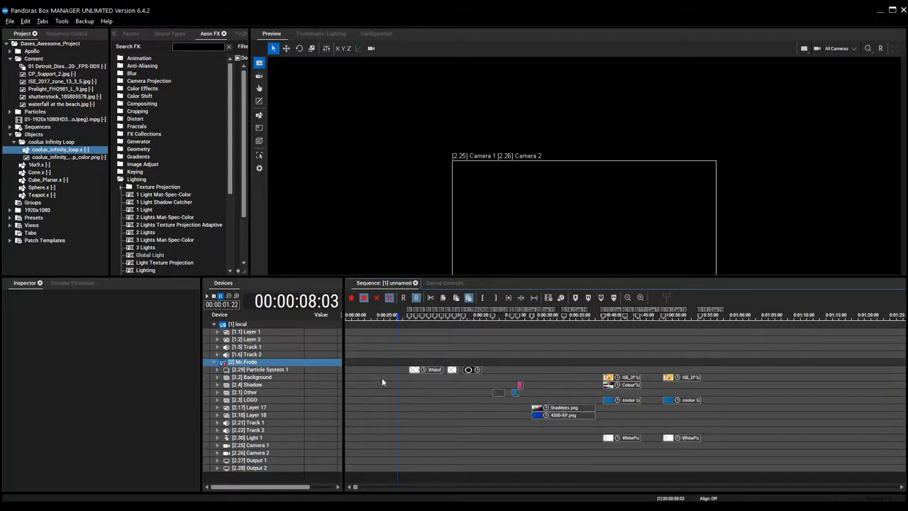
# Show the FireFly Particles effects in a widened area and expand the Emitters and Systems folders.
pyautogui.click(239, 34)
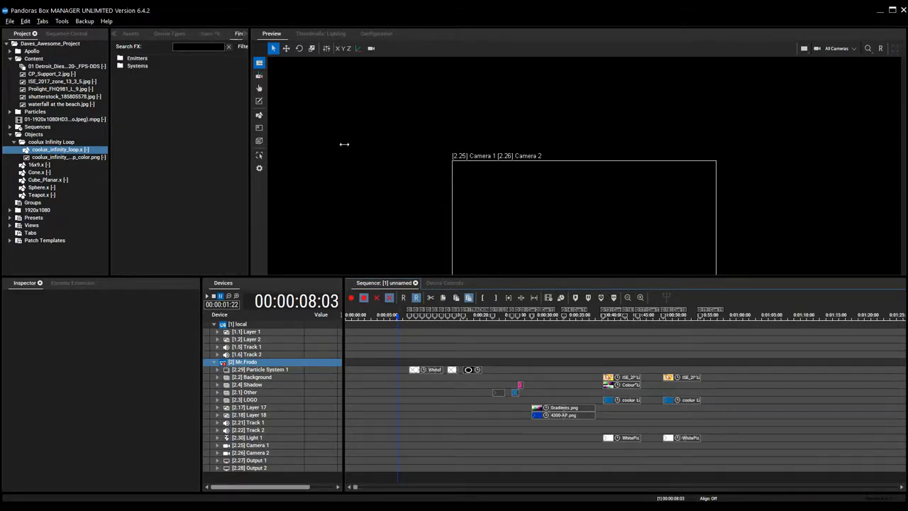
pyautogui.moveTo(251, 147); pyautogui.dragTo(353, 148)
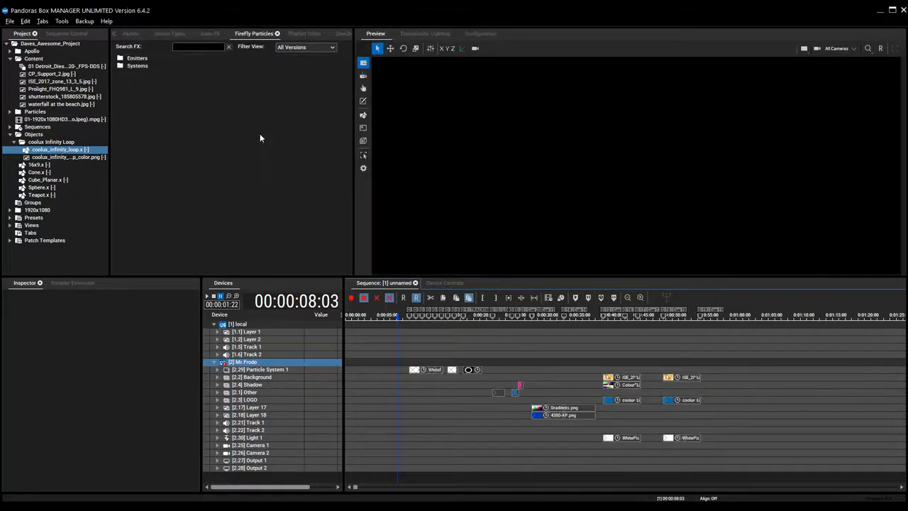
pyautogui.doubleClick(139, 59)
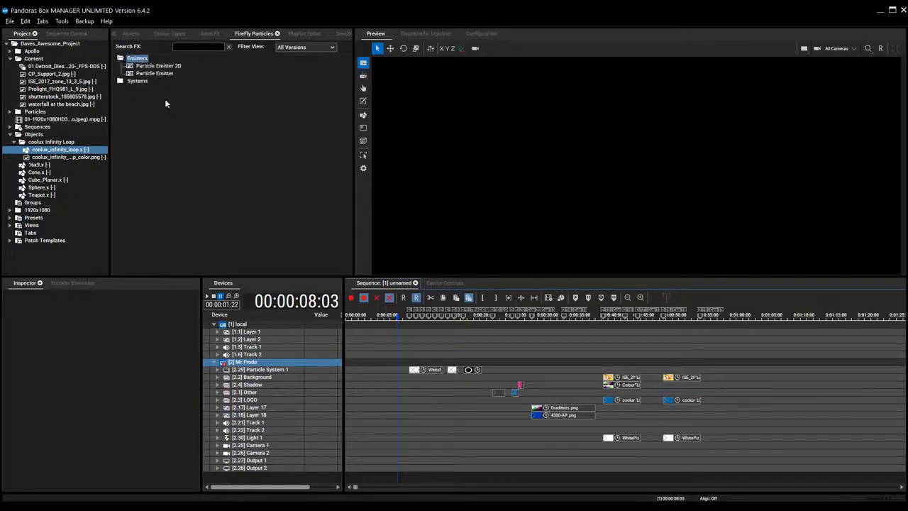
pyautogui.click(143, 82)
pyautogui.doubleClick(143, 82)
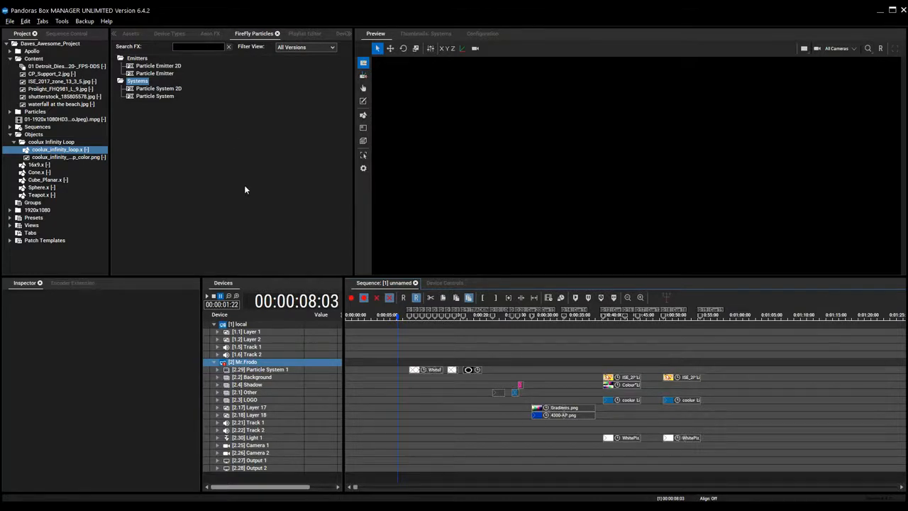
# Show the device controls of Particle System 1 and set the preview to All Cameras, framing the camera area.
pyautogui.click(306, 369)
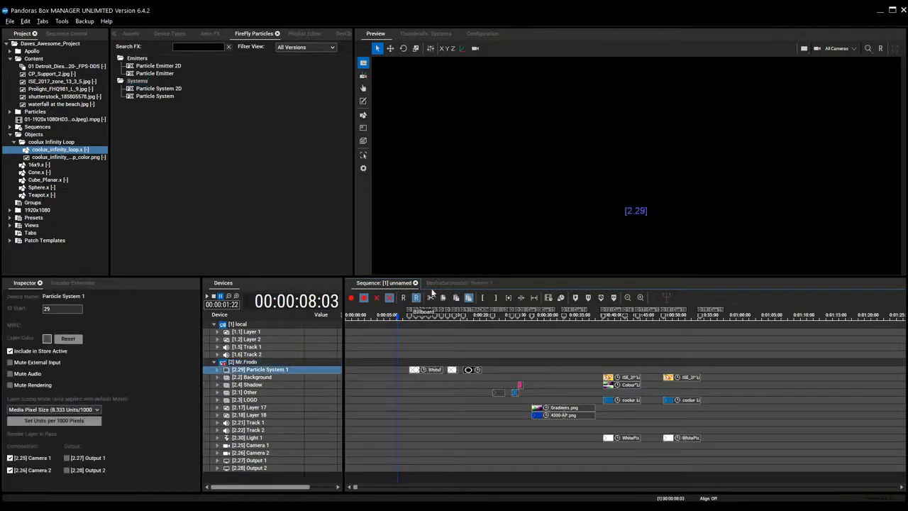
pyautogui.click(460, 283)
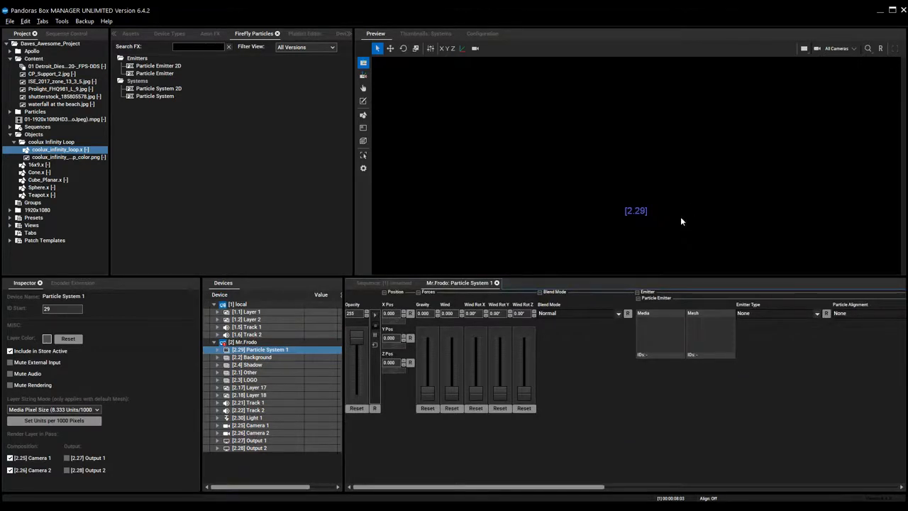
pyautogui.scroll(-3, 680, 221)
pyautogui.click(838, 48)
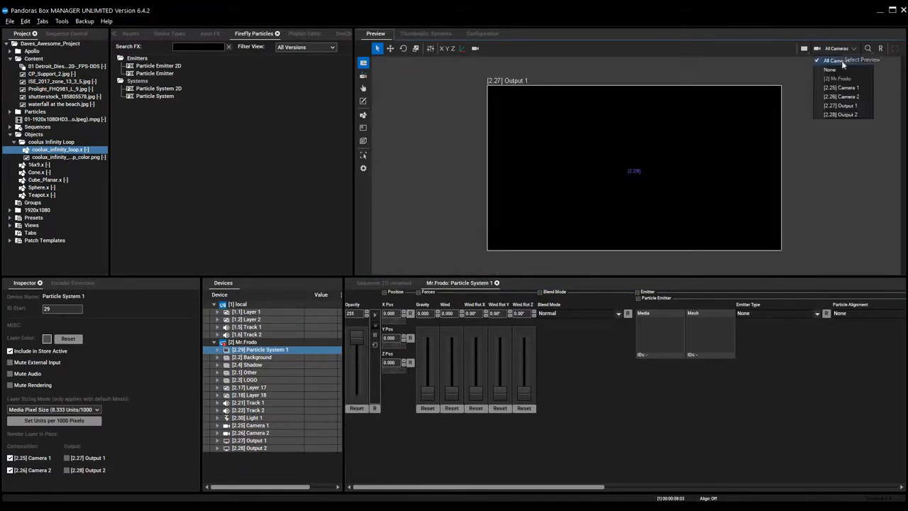
pyautogui.click(837, 60)
pyautogui.scroll(1, 669, 211)
pyautogui.moveTo(665, 212); pyautogui.dragTo(663, 186, button='middle')
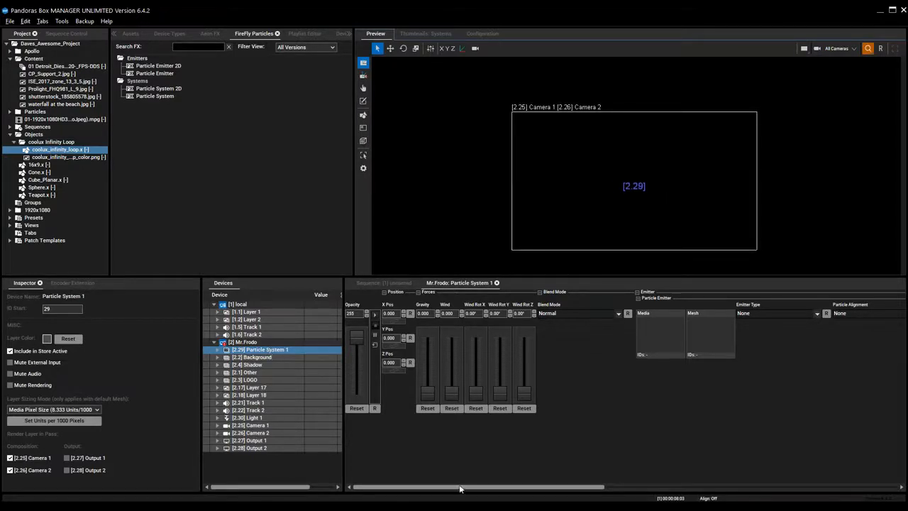
pyautogui.moveTo(458, 491)
pyautogui.mouseDown()
pyautogui.moveTo(559, 488)
pyautogui.moveTo(460, 489)
pyautogui.mouseUp()
# Jump the sequence to the next cue at 00:00:10:00 and return to the device controls of Particle System 1.
pyautogui.click(375, 283)
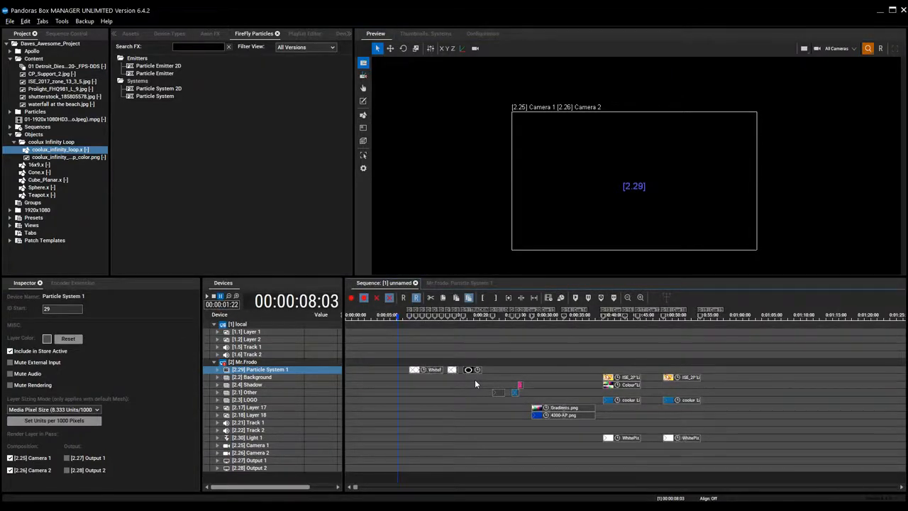
pyautogui.press('n')
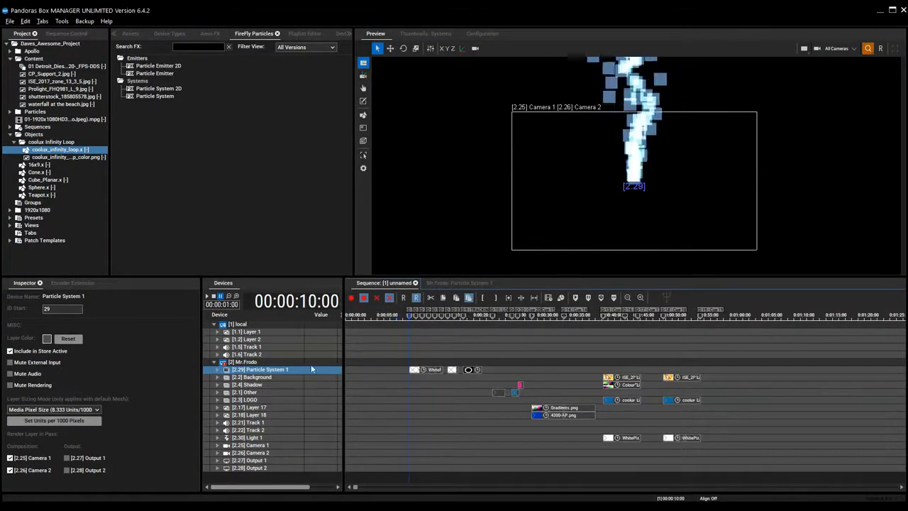
pyautogui.click(447, 284)
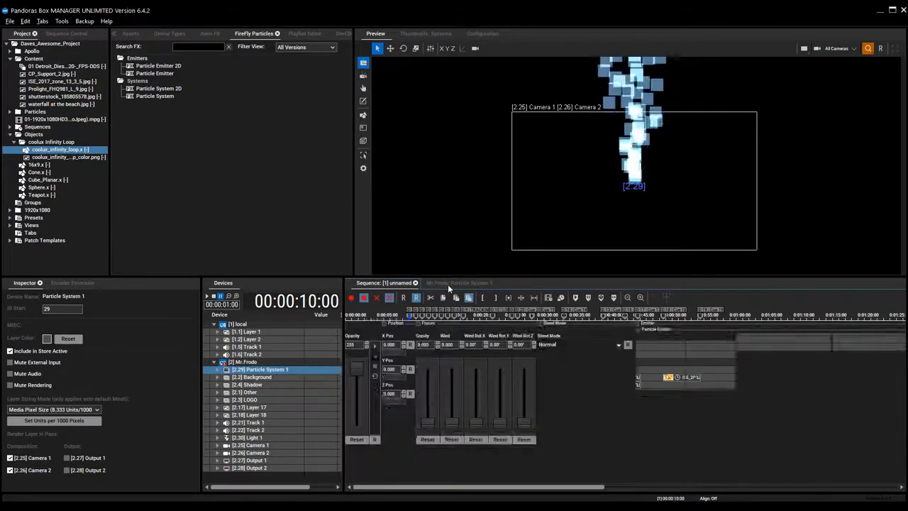
pyautogui.moveTo(669, 139); pyautogui.dragTo(669, 174, button='middle')
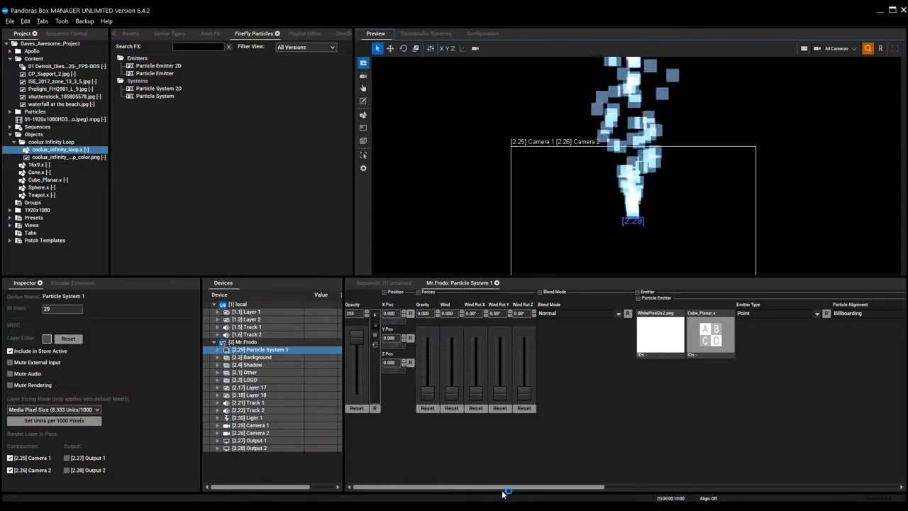
pyautogui.moveTo(512, 489)
pyautogui.mouseDown()
pyautogui.moveTo(560, 489)
pyautogui.moveTo(500, 492)
pyautogui.mouseUp()
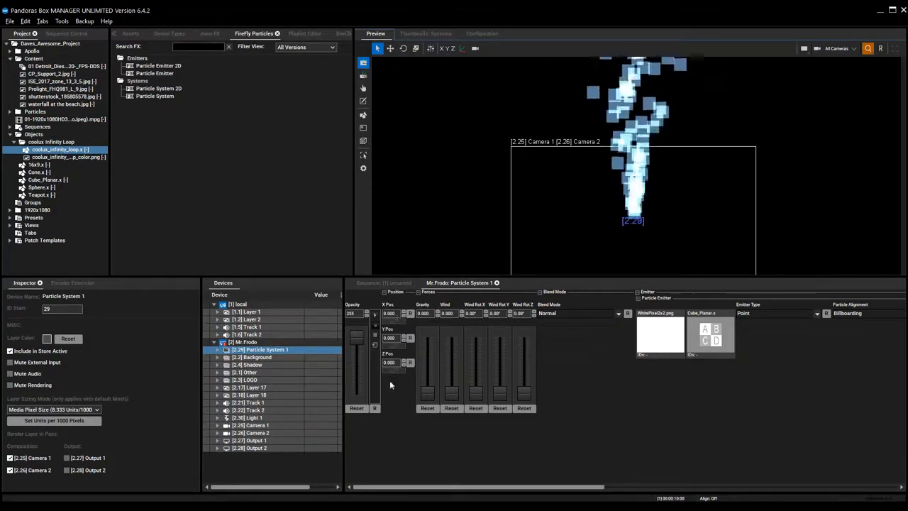
# Try an X position of -6.500 and a gravity of 144.068 with wind 8.475 on Particle System 1, and reset the values.
pyautogui.moveTo(396, 317); pyautogui.dragTo(403, 346)
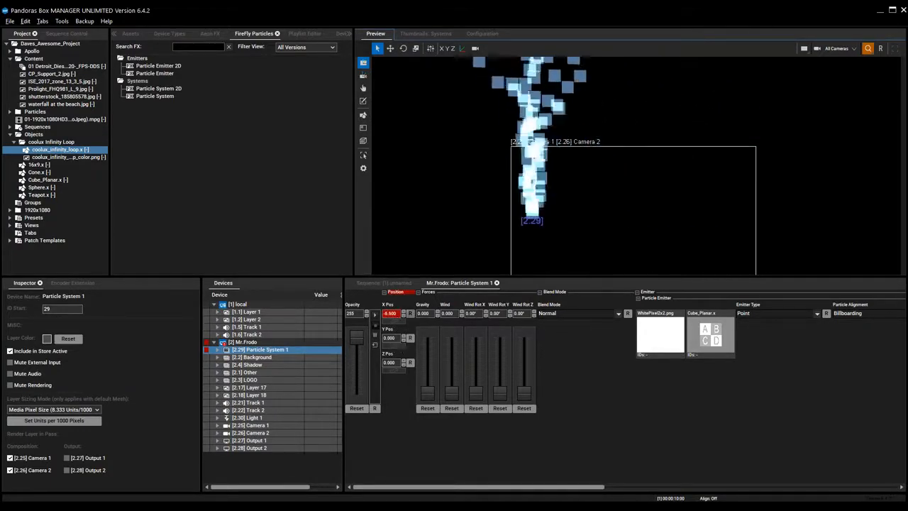
pyautogui.click(410, 313)
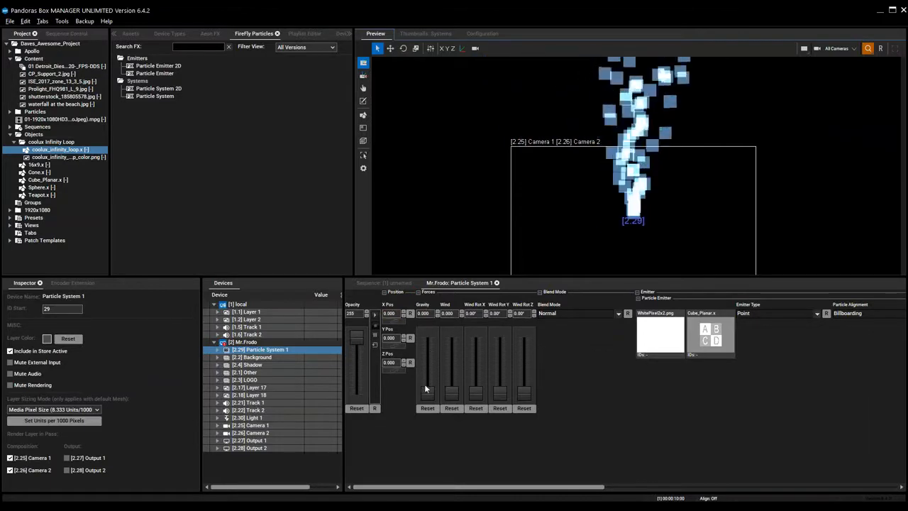
pyautogui.moveTo(428, 397); pyautogui.dragTo(457, 397)
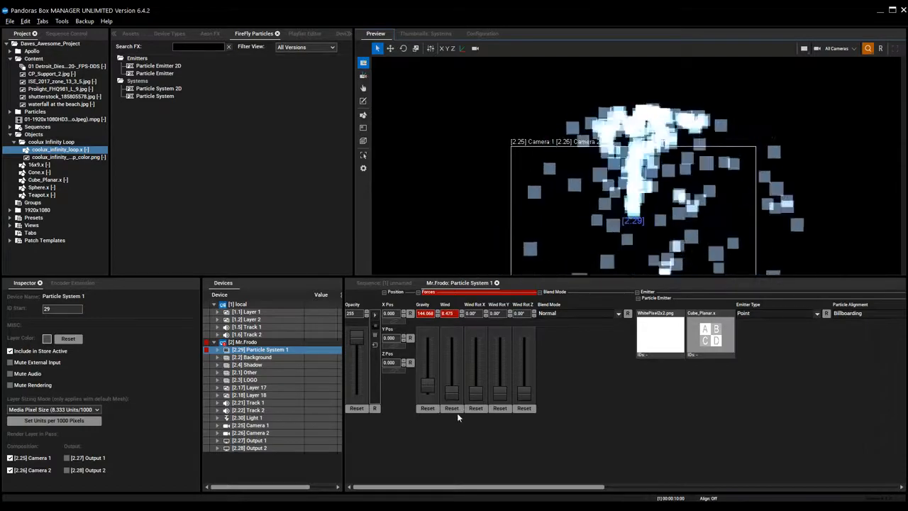
pyautogui.click(432, 410)
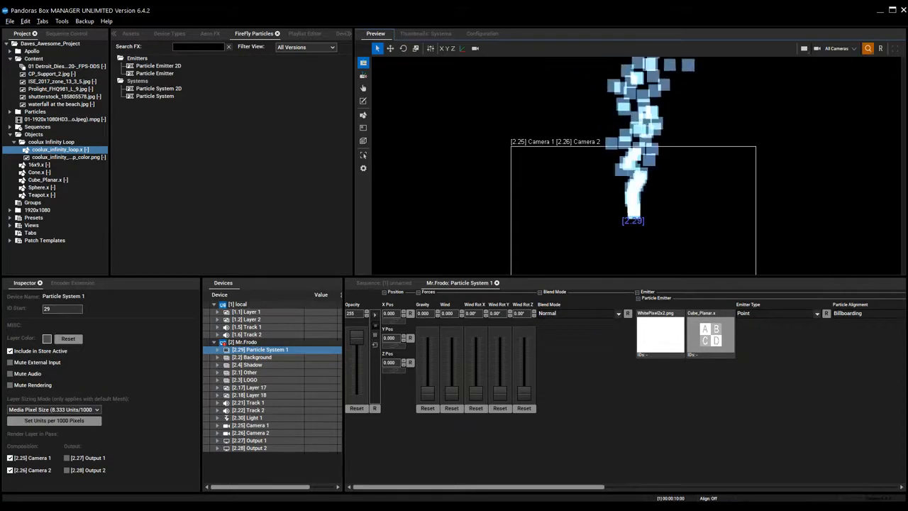
# Bring up the particle emitter settings and widen the preview, with the particle stream viewed from above.
pyautogui.moveTo(595, 490); pyautogui.dragTo(699, 489)
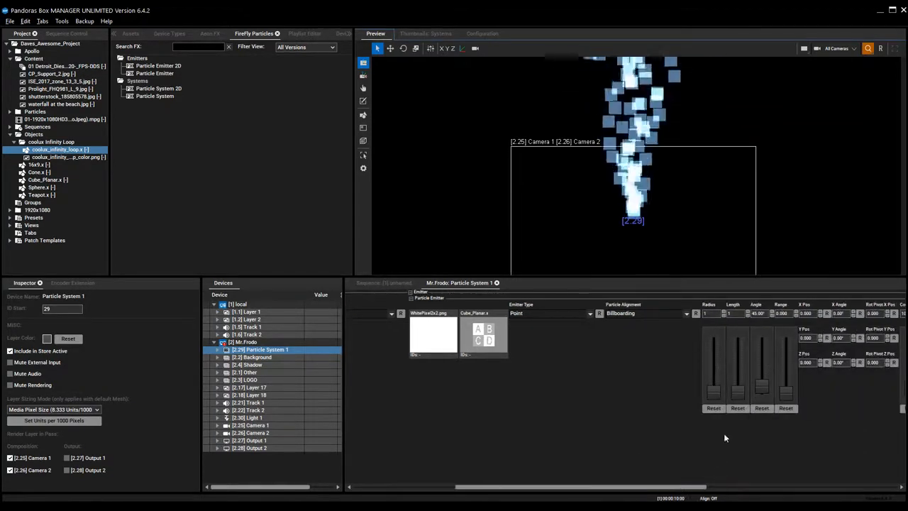
pyautogui.click(578, 314)
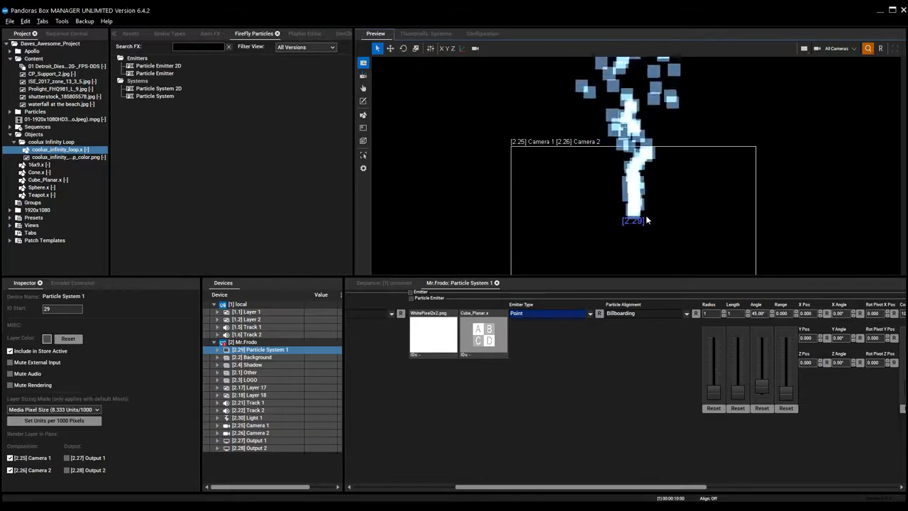
pyautogui.moveTo(647, 210); pyautogui.dragTo(652, 178, button='middle')
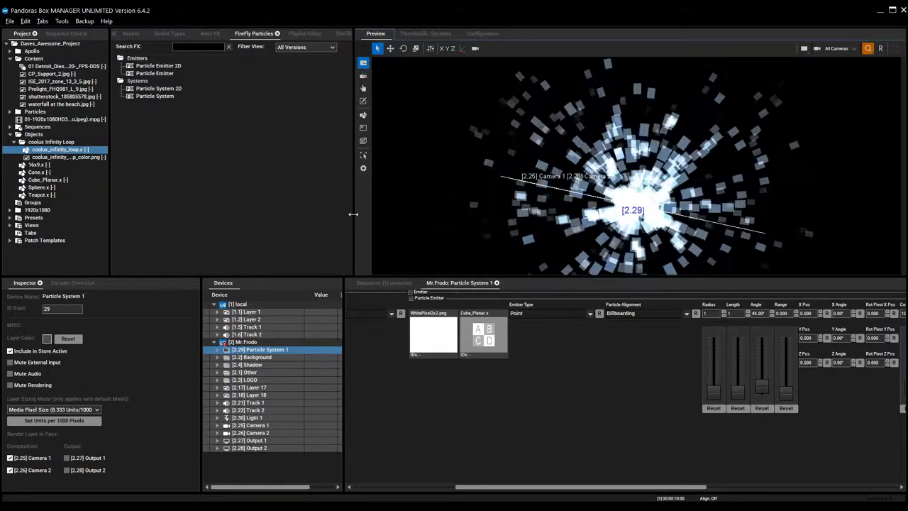
pyautogui.moveTo(236, 213); pyautogui.dragTo(211, 214)
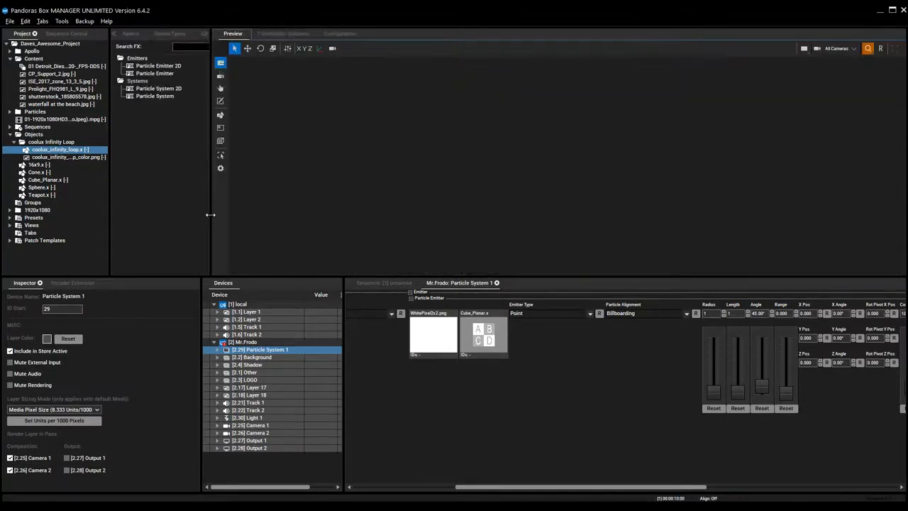
pyautogui.click(837, 61)
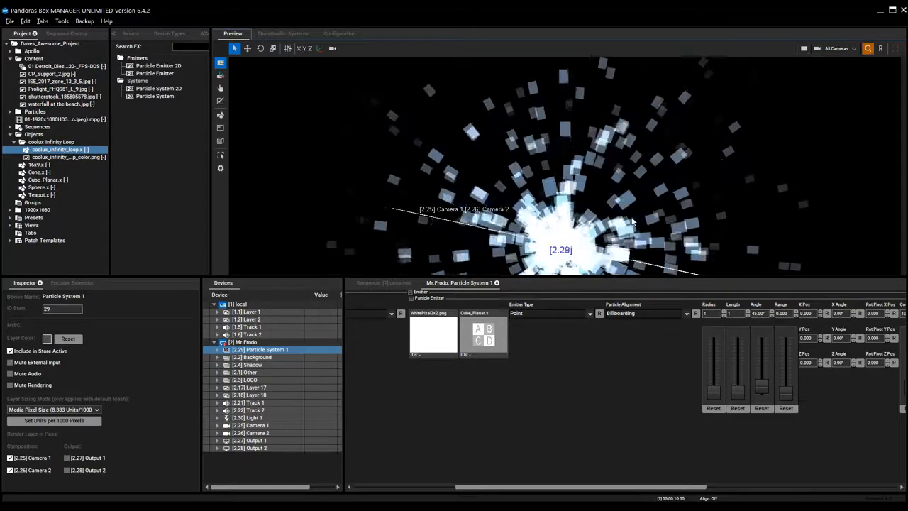
# Try the Line and Circle emitter types on Particle System 1.
pyautogui.click(543, 313)
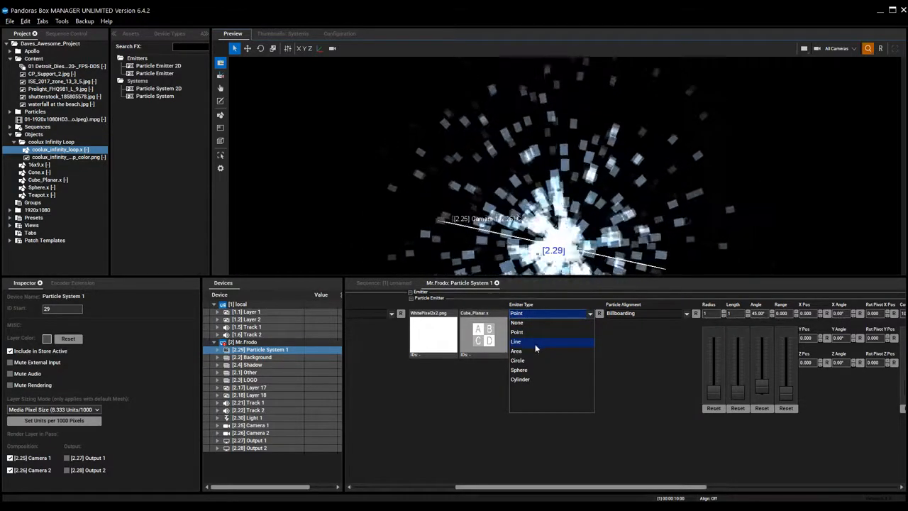
pyautogui.click(535, 344)
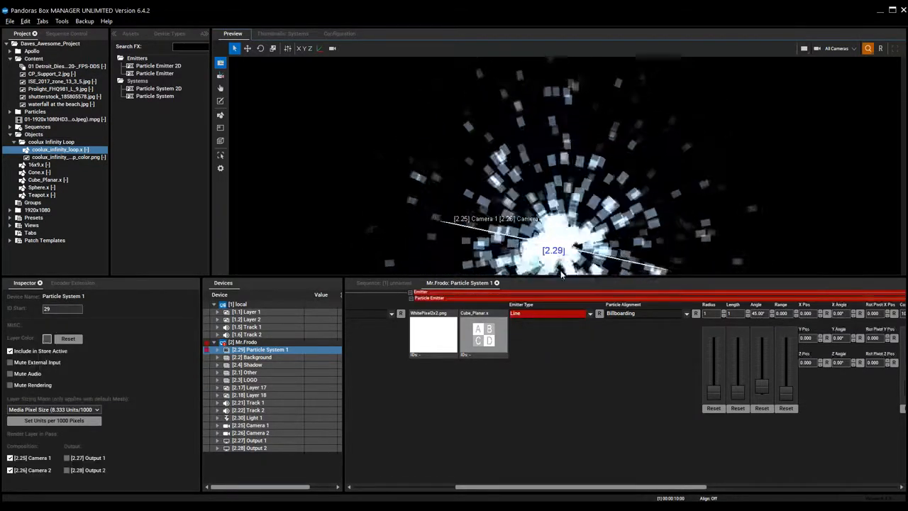
pyautogui.click(589, 314)
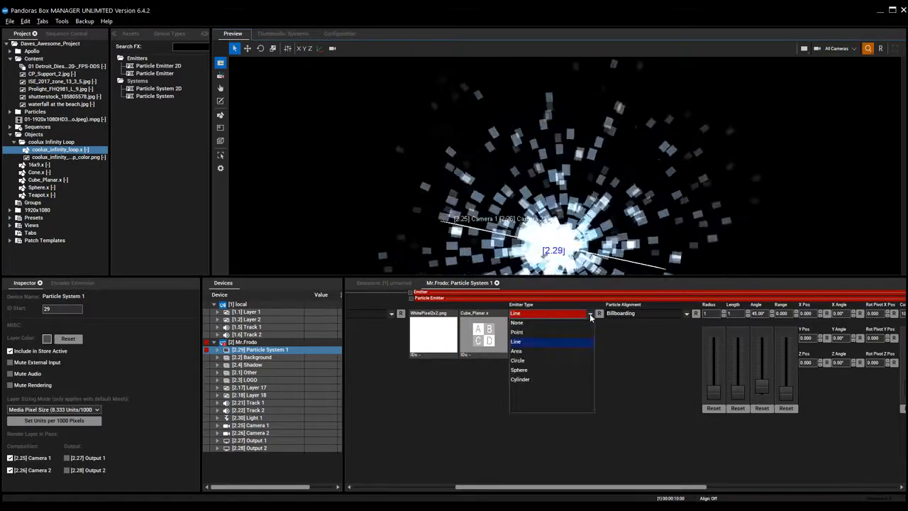
pyautogui.click(542, 361)
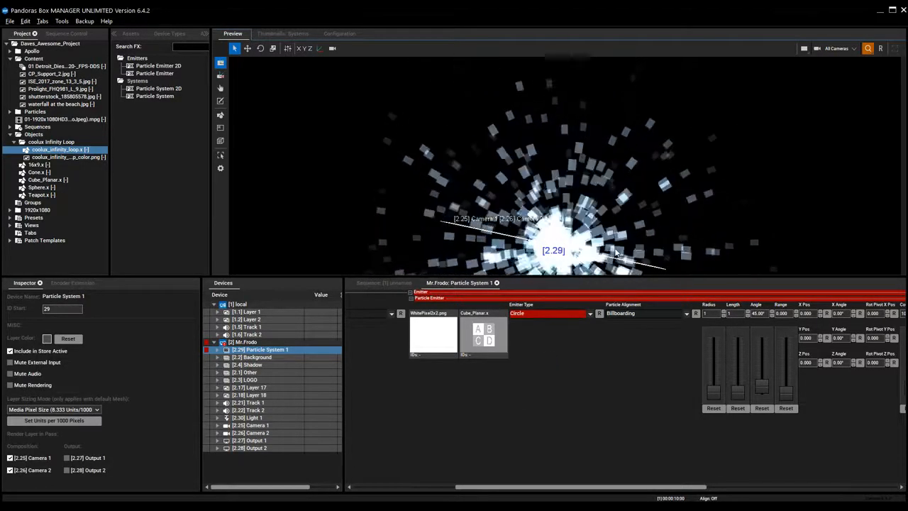
# Reset the preview to its default view and set the particle emitter type to Sphere.
pyautogui.click(879, 49)
pyautogui.click(589, 313)
pyautogui.click(524, 370)
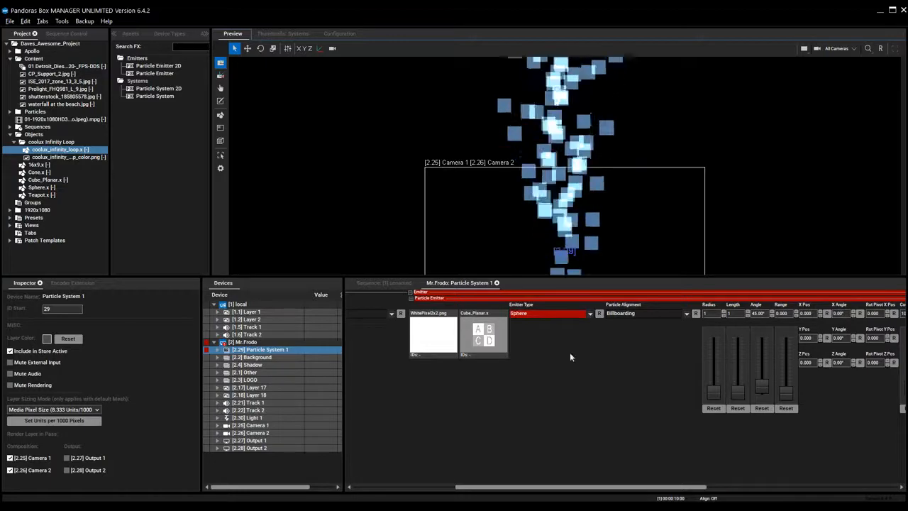
pyautogui.scroll(-1, 599, 256)
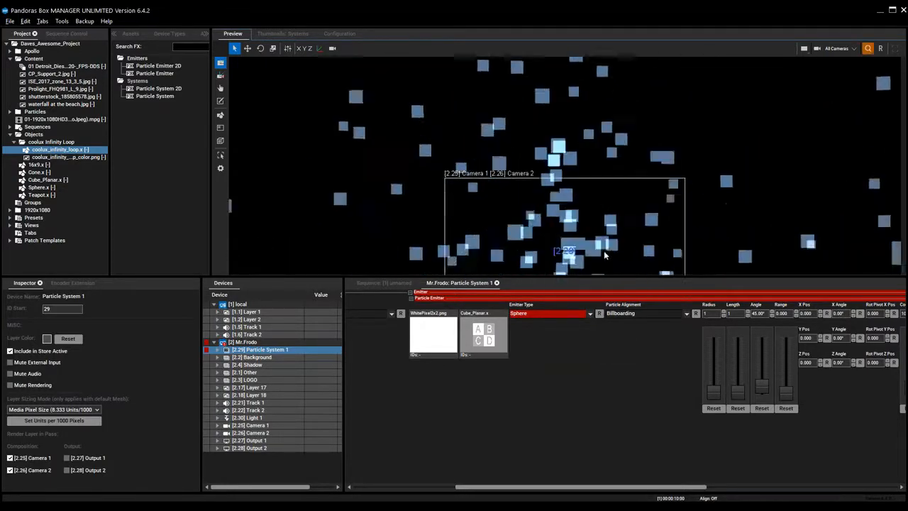
pyautogui.scroll(-1, 646, 205)
pyautogui.scroll(-3, 648, 207)
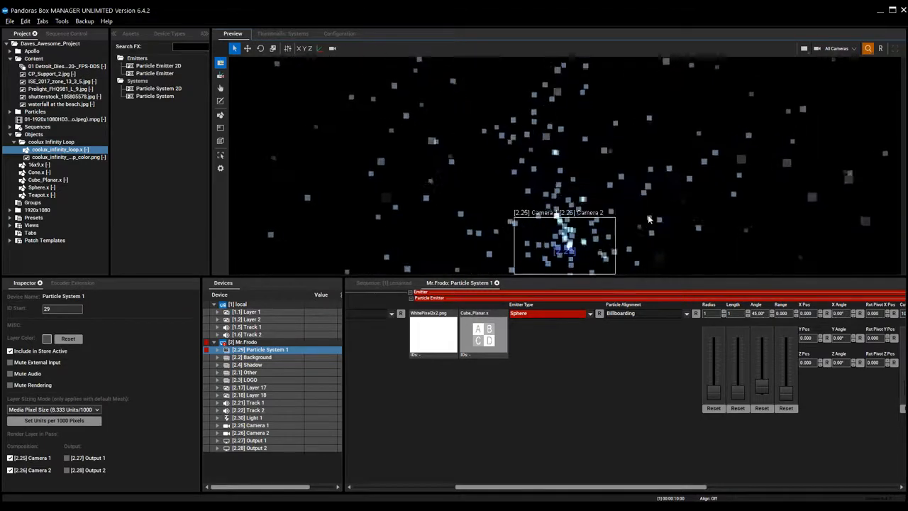
# Look through the particle alignment options with the preview enlarged, and set the emitter type of Particle System 1 to Cylinder.
pyautogui.click(629, 314)
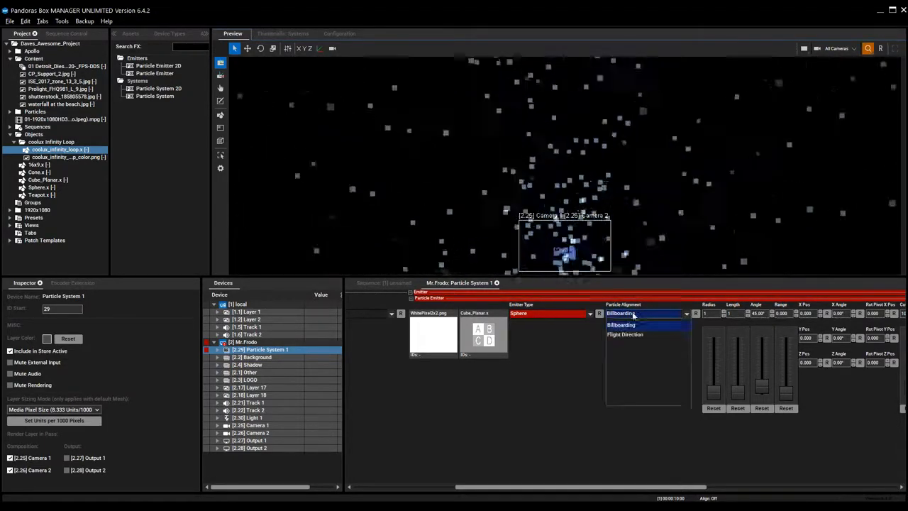
pyautogui.scroll(3, 631, 213)
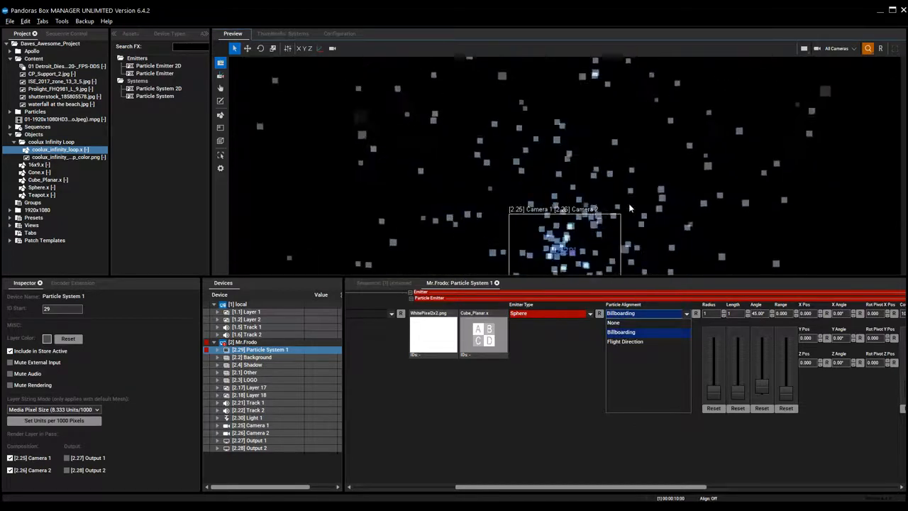
pyautogui.scroll(1, 632, 211)
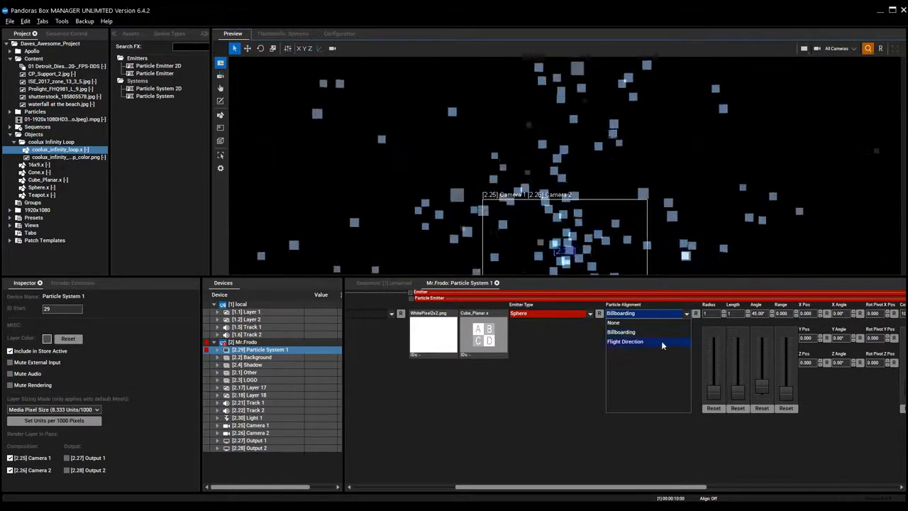
pyautogui.click(590, 314)
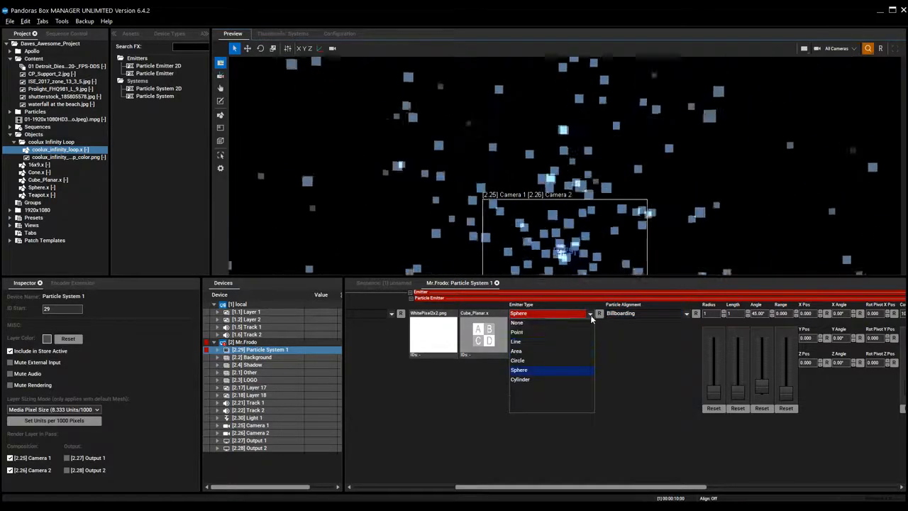
pyautogui.click(556, 380)
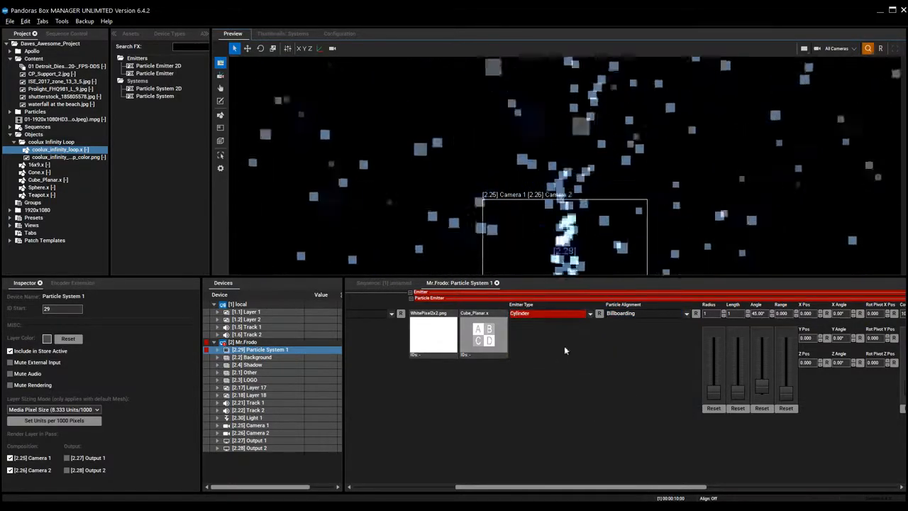
# Set the particle alignment of the cylinder emitter to Flight Direction.
pyautogui.click(590, 314)
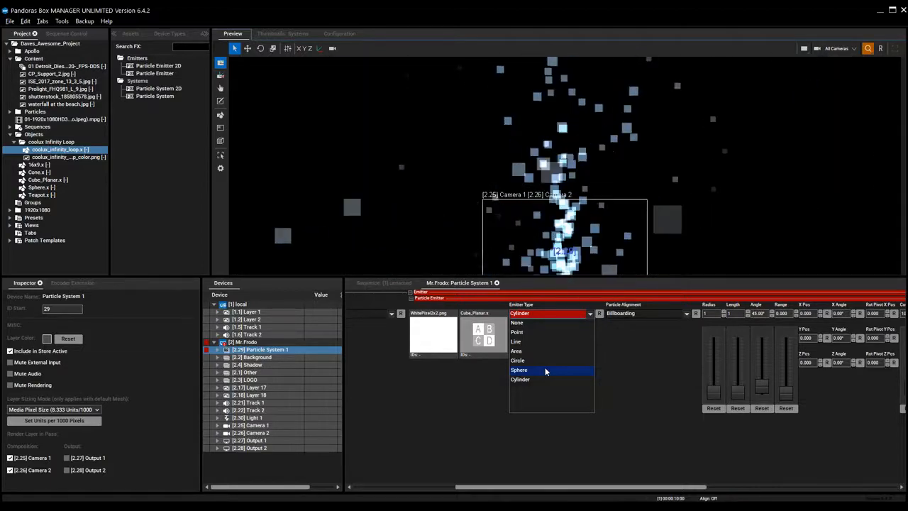
pyautogui.click(643, 314)
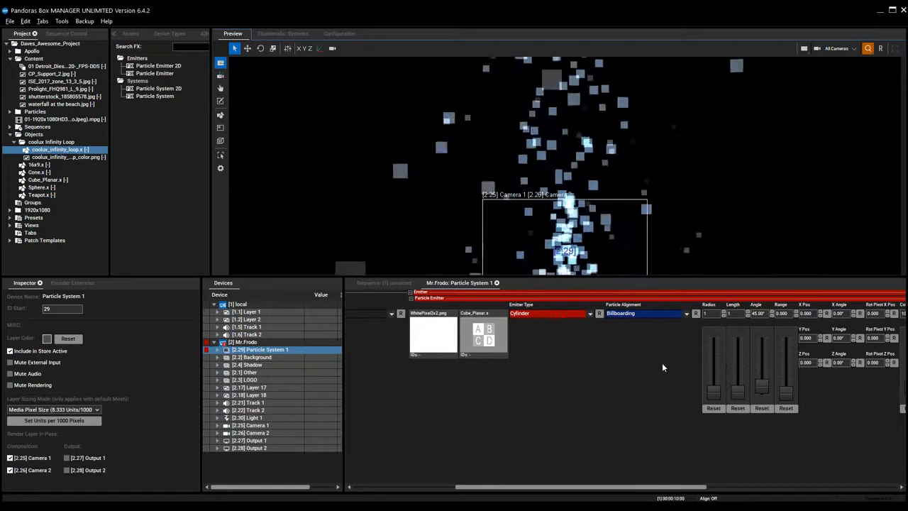
pyautogui.click(686, 313)
pyautogui.click(659, 342)
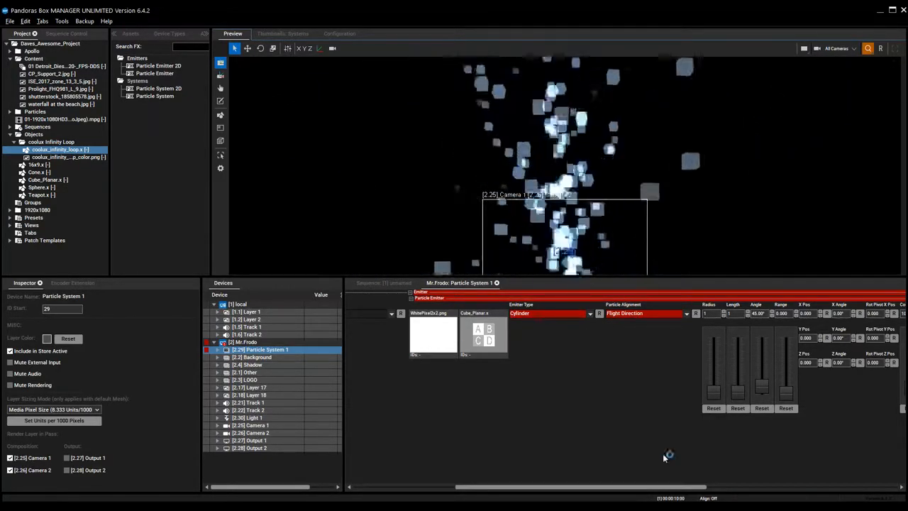
# Try a length of 30 and an angle of about 116° on the cylinder emitter, and reset both values.
pyautogui.moveTo(655, 487); pyautogui.dragTo(747, 475)
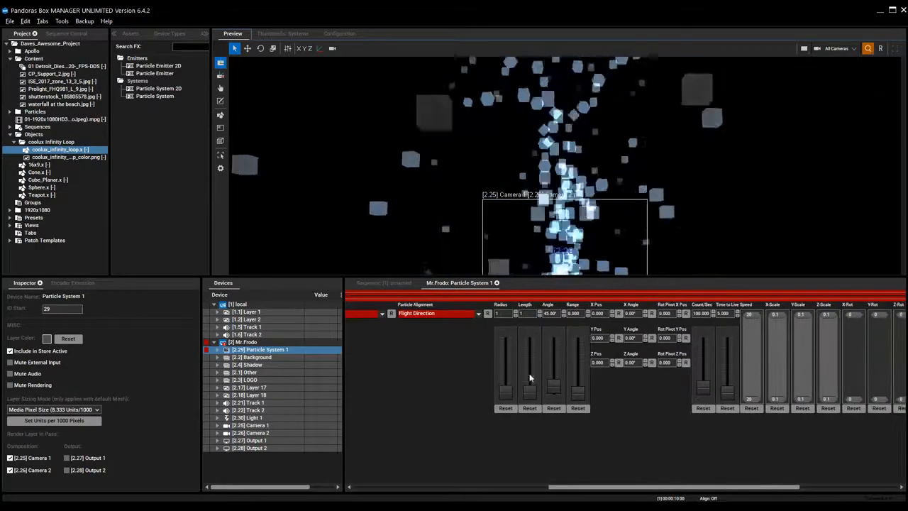
pyautogui.moveTo(509, 392); pyautogui.dragTo(533, 373)
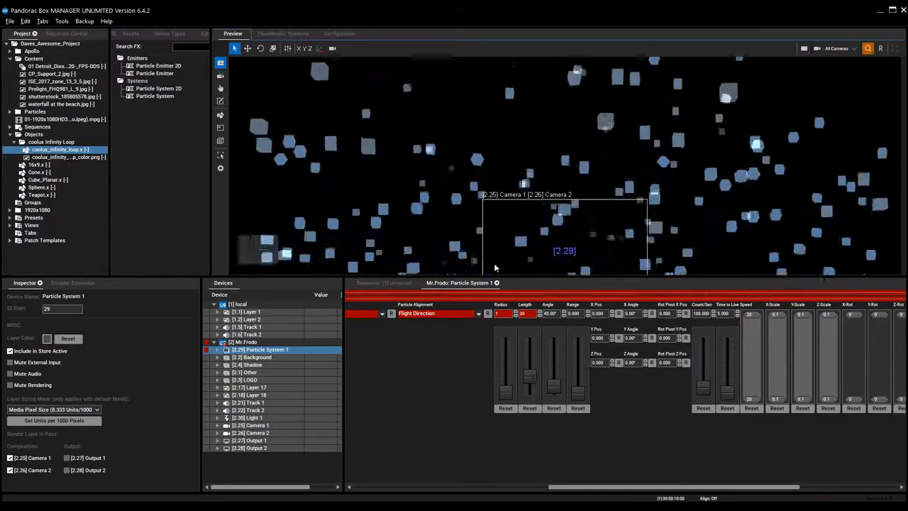
pyautogui.moveTo(600, 239); pyautogui.dragTo(621, 164, button='middle')
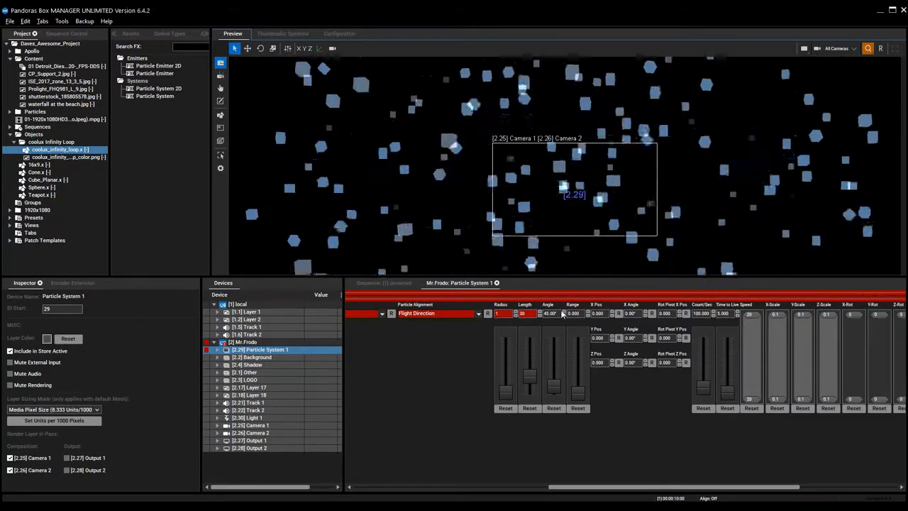
pyautogui.moveTo(554, 386)
pyautogui.mouseDown()
pyautogui.moveTo(557, 365)
pyautogui.moveTo(561, 374)
pyautogui.mouseUp()
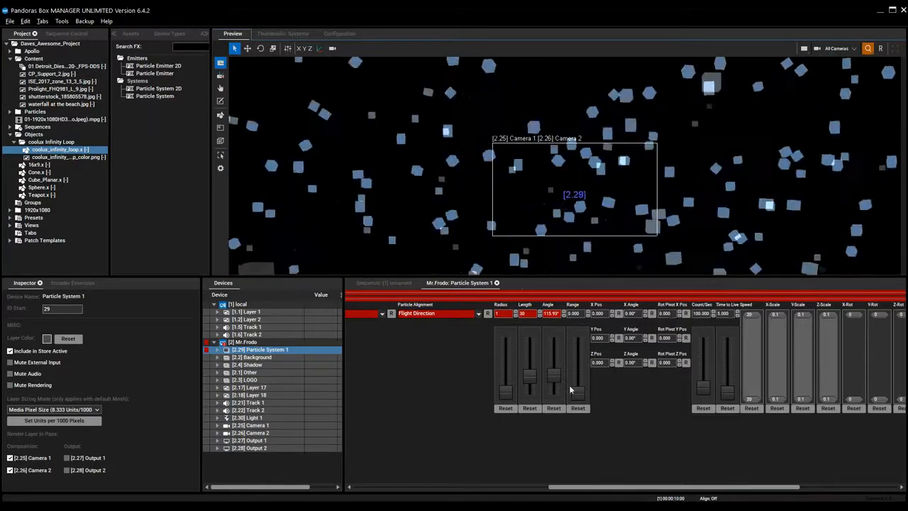
pyautogui.click(553, 407)
pyautogui.click(529, 408)
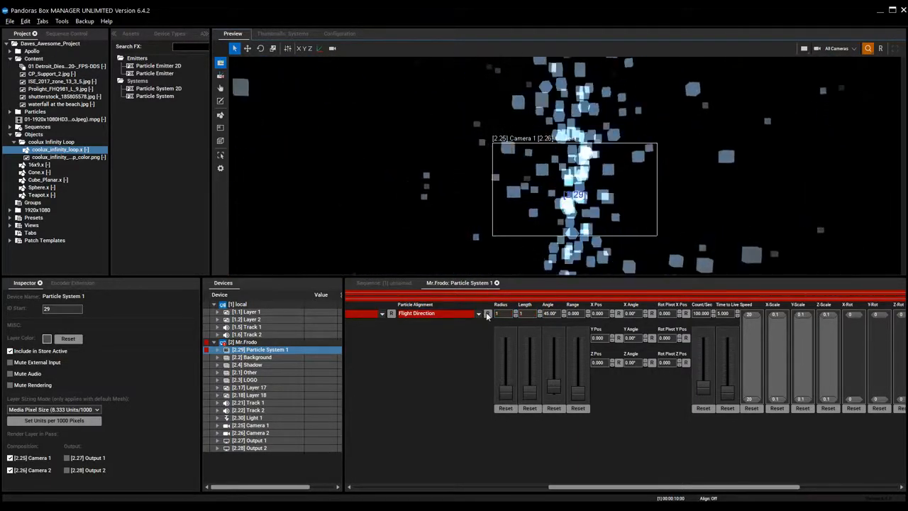
# Reset the particle alignment and emitter type of Particle System 1, and set the emitter type to Point.
pyautogui.moveTo(555, 490); pyautogui.dragTo(429, 490)
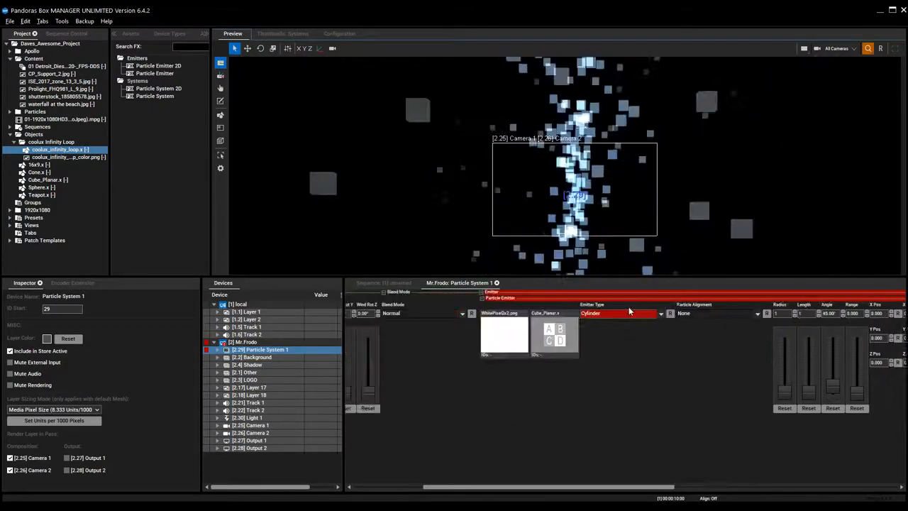
pyautogui.click(670, 313)
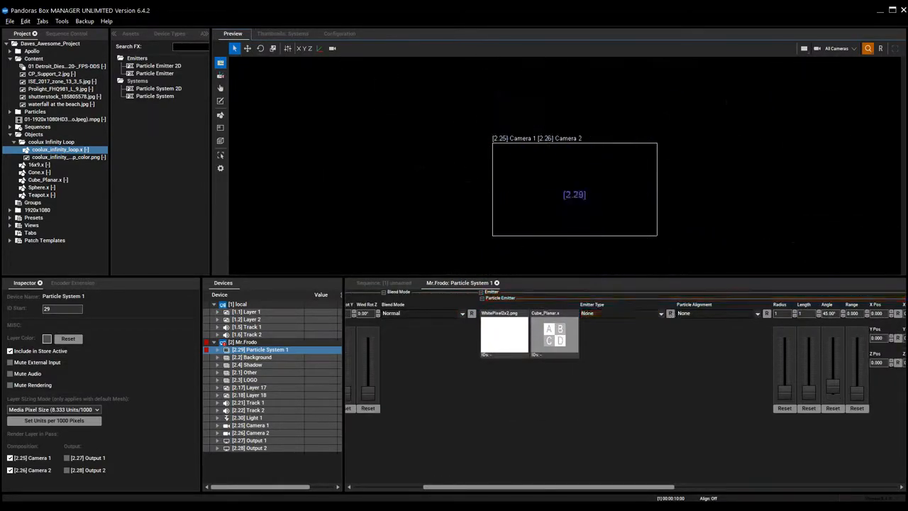
pyautogui.click(661, 314)
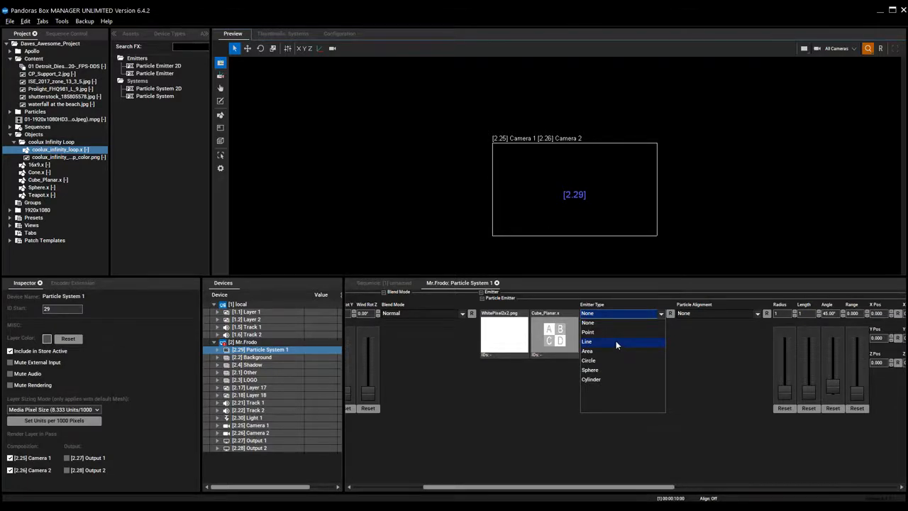
pyautogui.click(615, 340)
pyautogui.moveTo(614, 486); pyautogui.dragTo(655, 486)
pyautogui.click(570, 313)
pyautogui.moveTo(608, 163); pyautogui.dragTo(601, 217, button='middle')
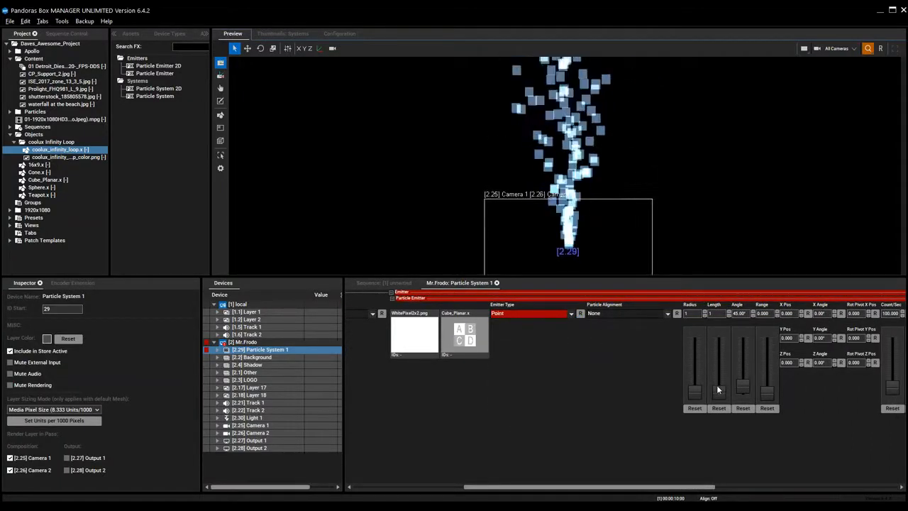
# Set the point emitter's radius to 17, length to 10, angle to 21.36° and particle count to 300 per second.
pyautogui.moveTo(718, 390)
pyautogui.mouseDown()
pyautogui.moveTo(716, 381)
pyautogui.moveTo(691, 391)
pyautogui.moveTo(691, 381)
pyautogui.moveTo(740, 383)
pyautogui.moveTo(738, 356)
pyautogui.moveTo(740, 389)
pyautogui.mouseUp()
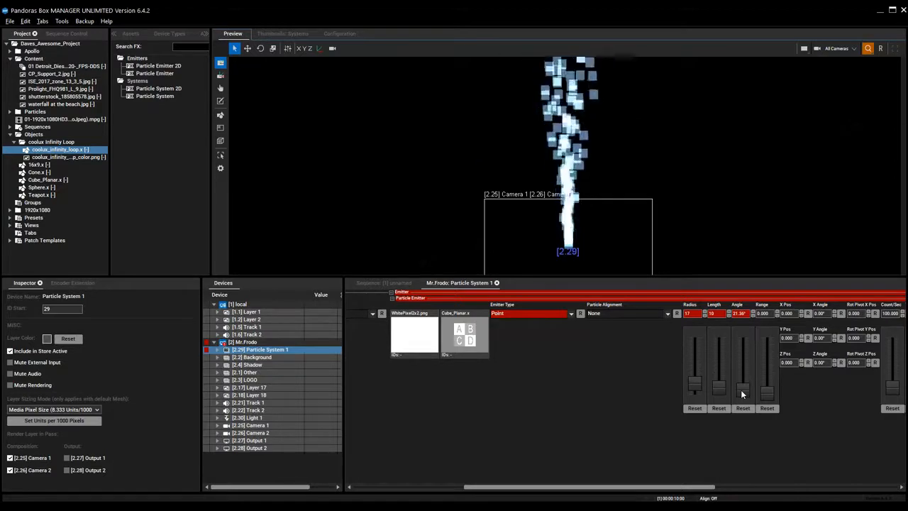
pyautogui.moveTo(685, 488); pyautogui.dragTo(795, 487)
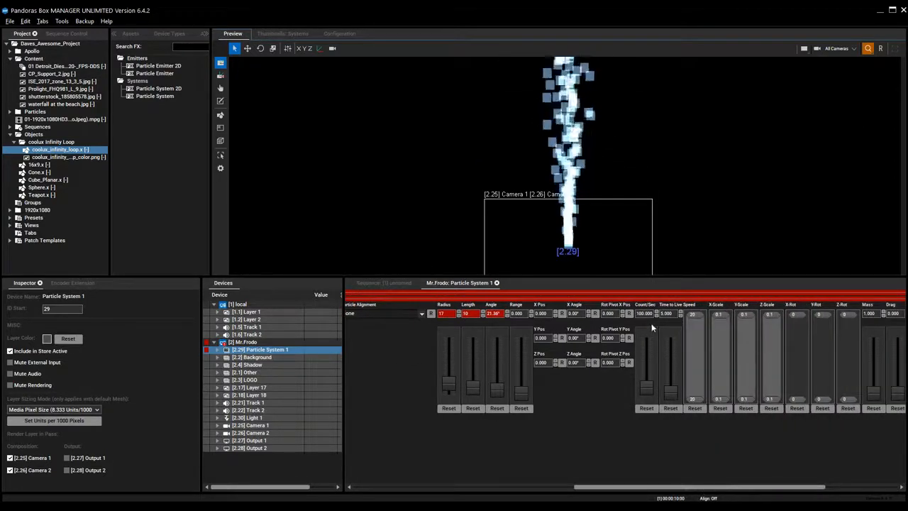
pyautogui.scroll(-2, 601, 213)
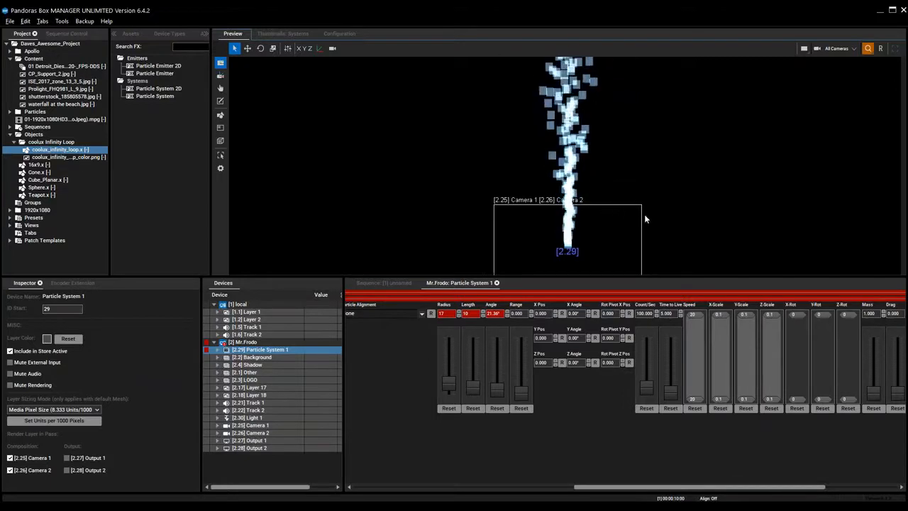
pyautogui.moveTo(644, 219); pyautogui.dragTo(603, 182, button='middle')
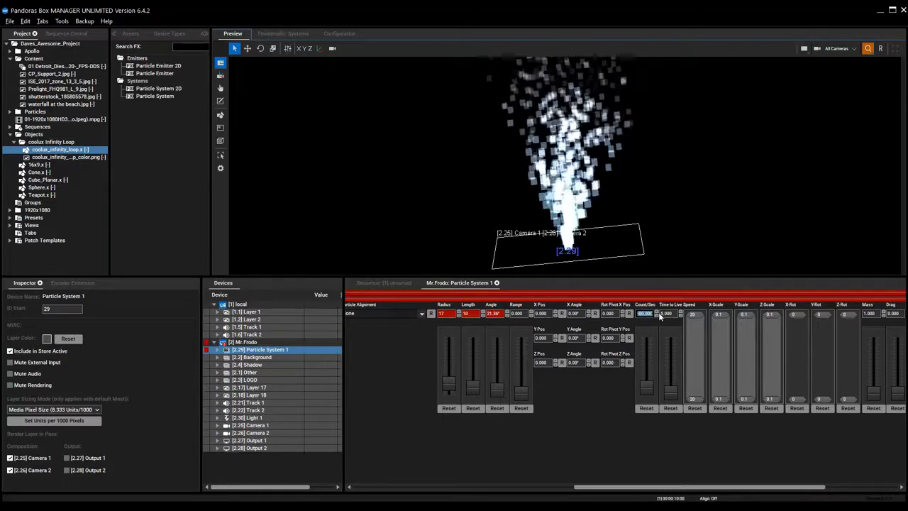
pyautogui.press('Return')
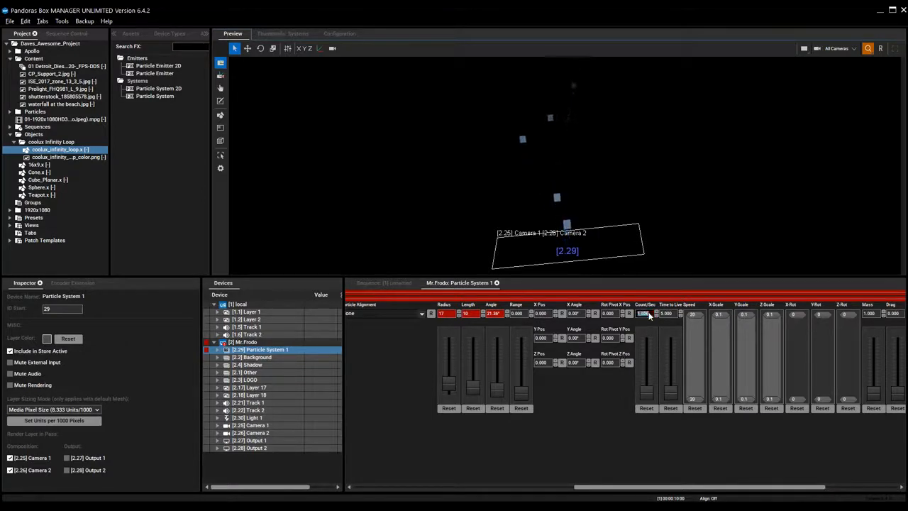
pyautogui.press('Return')
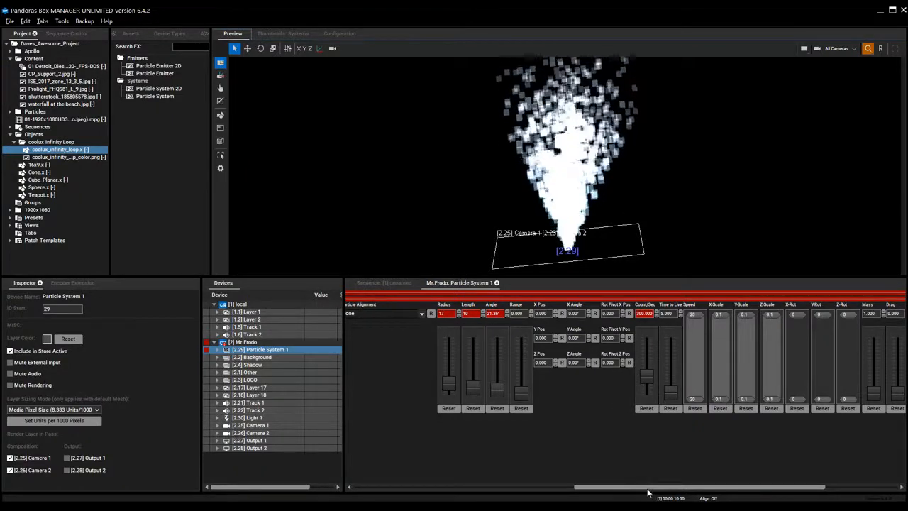
# Set the emitter type to None and reset the emitter's radius, length, angle and count per second.
pyautogui.moveTo(647, 487); pyautogui.dragTo(603, 487)
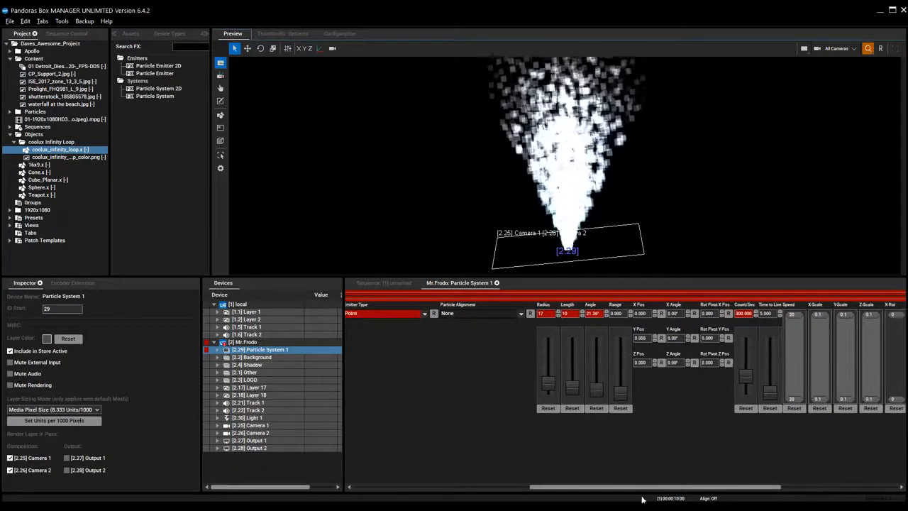
pyautogui.moveTo(659, 487); pyautogui.dragTo(643, 487)
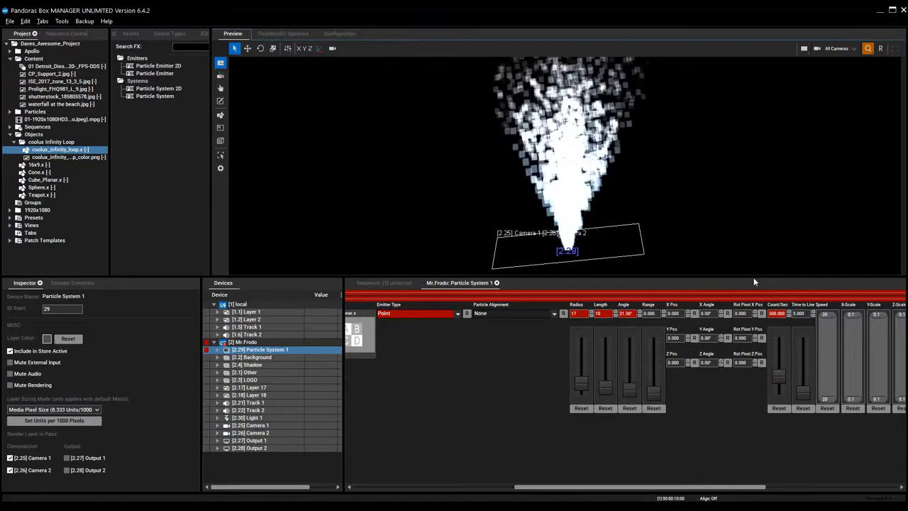
pyautogui.click(429, 312)
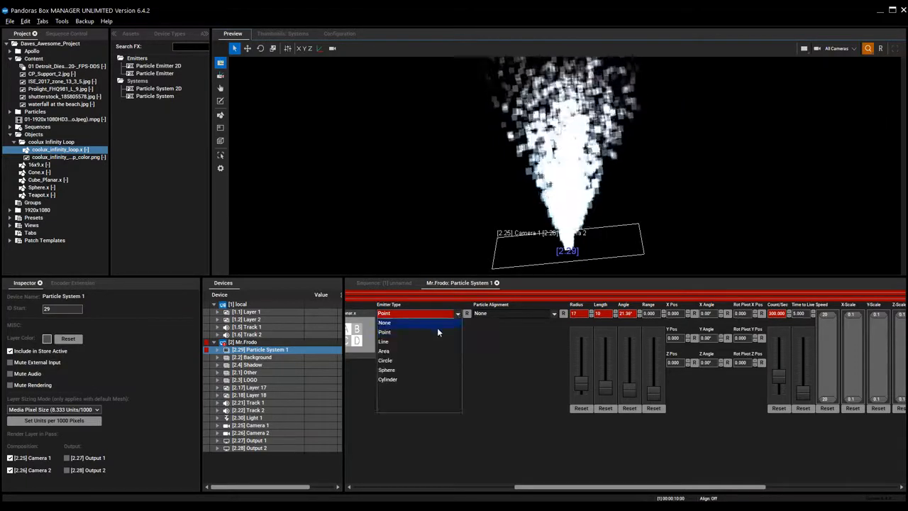
pyautogui.click(435, 323)
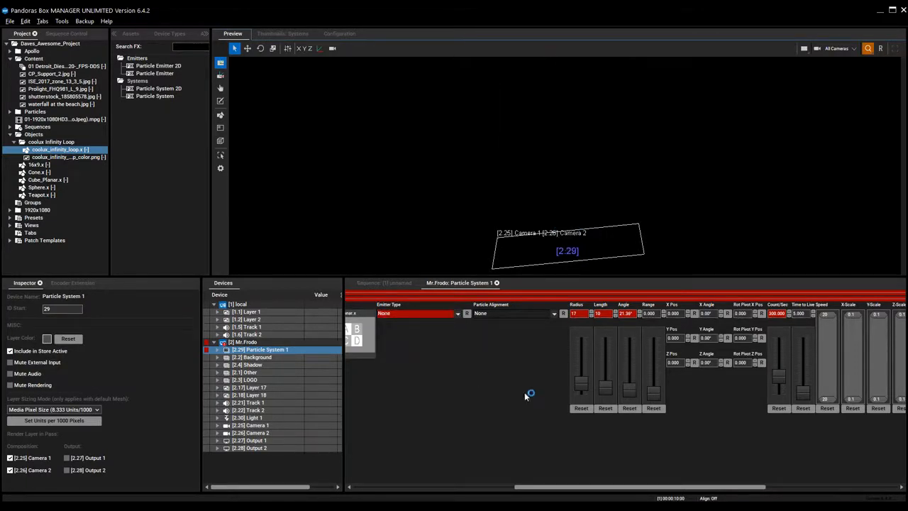
pyautogui.moveTo(635, 489); pyautogui.dragTo(714, 486)
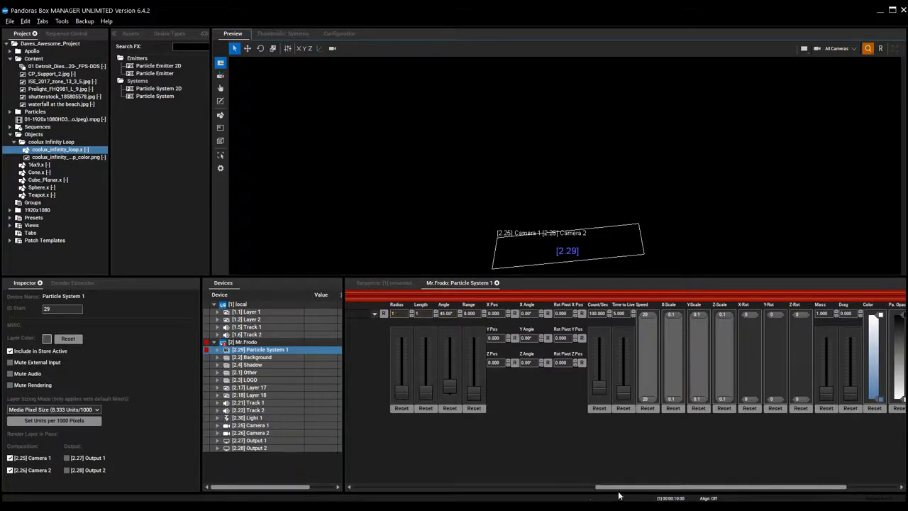
pyautogui.moveTo(611, 489); pyautogui.dragTo(477, 487)
pyautogui.click(585, 314)
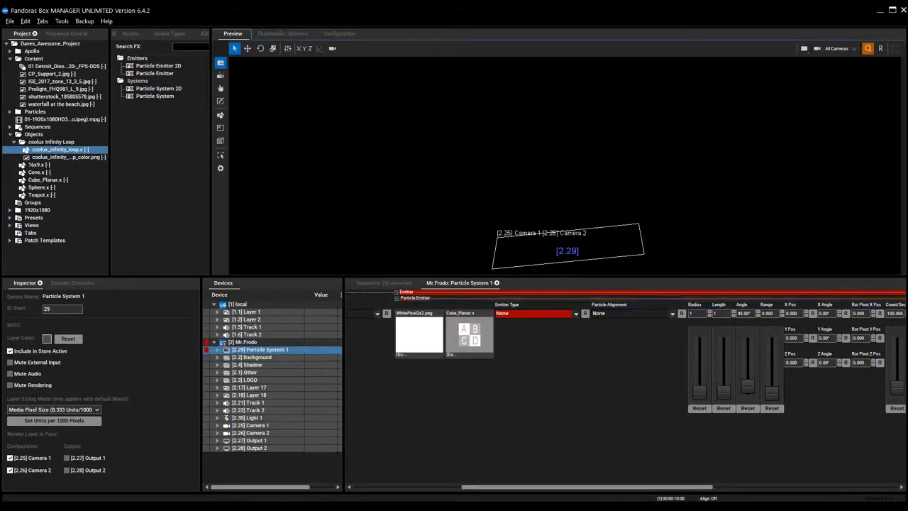
# Return to the sequence and play Particle System 1's cues up to 00:00:13:00, watching the particles from the front.
pyautogui.click(391, 284)
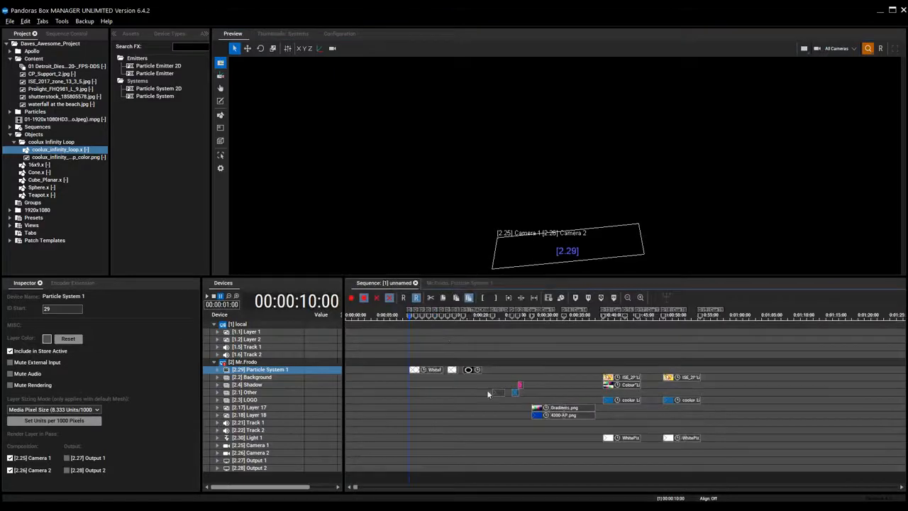
pyautogui.press('space')
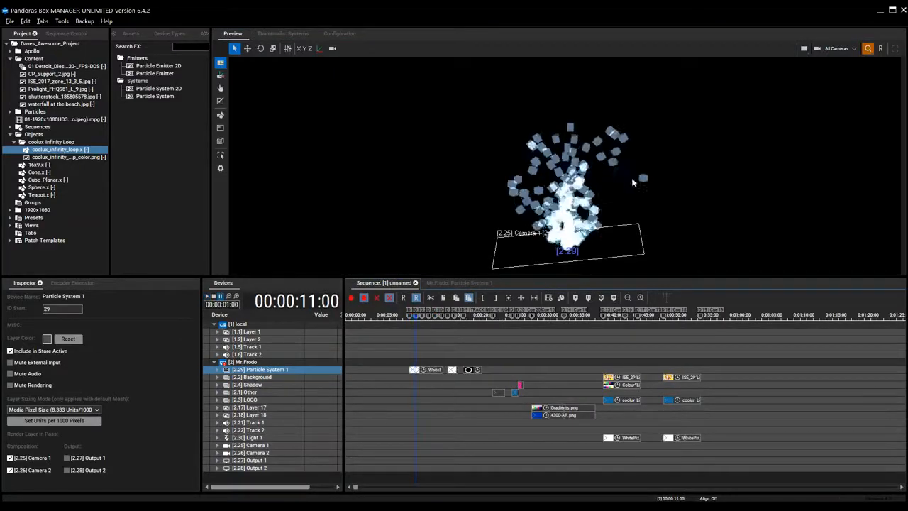
pyautogui.click(867, 48)
pyautogui.scroll(3, 593, 198)
pyautogui.scroll(-5, 593, 198)
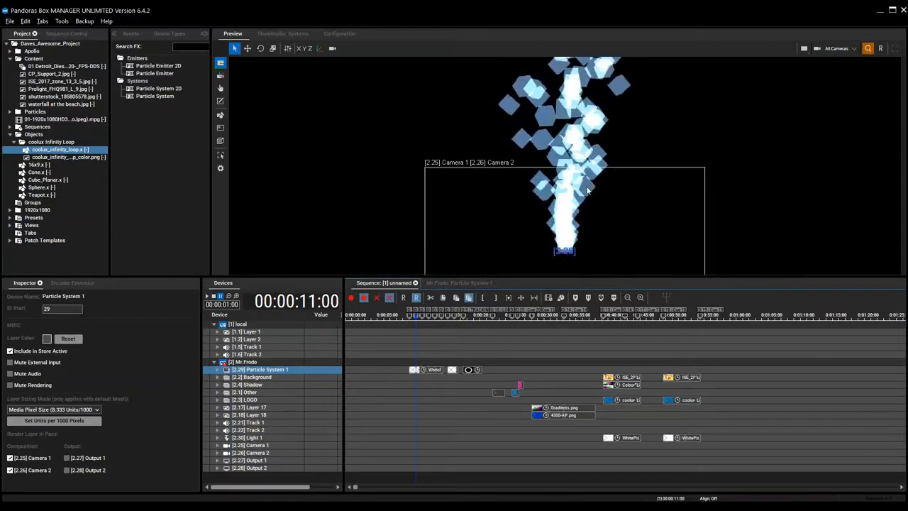
pyautogui.scroll(-3, 593, 198)
pyautogui.moveTo(600, 149)
pyautogui.mouseDown(button='middle')
pyautogui.moveTo(604, 176)
pyautogui.moveTo(603, 144)
pyautogui.mouseUp(button='middle')
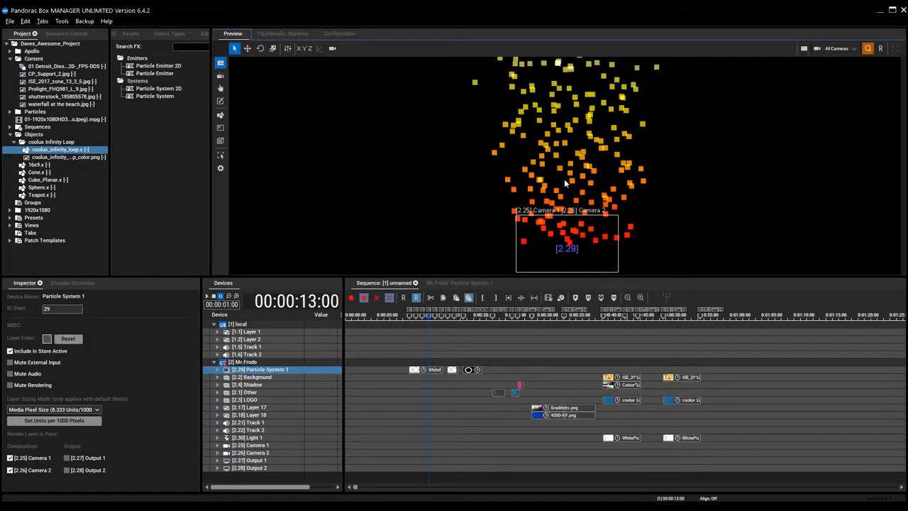
# Open Particle System 1's parameters and move the white, yellow and orange stops of the particle color gradient further from the red start.
pyautogui.click(465, 283)
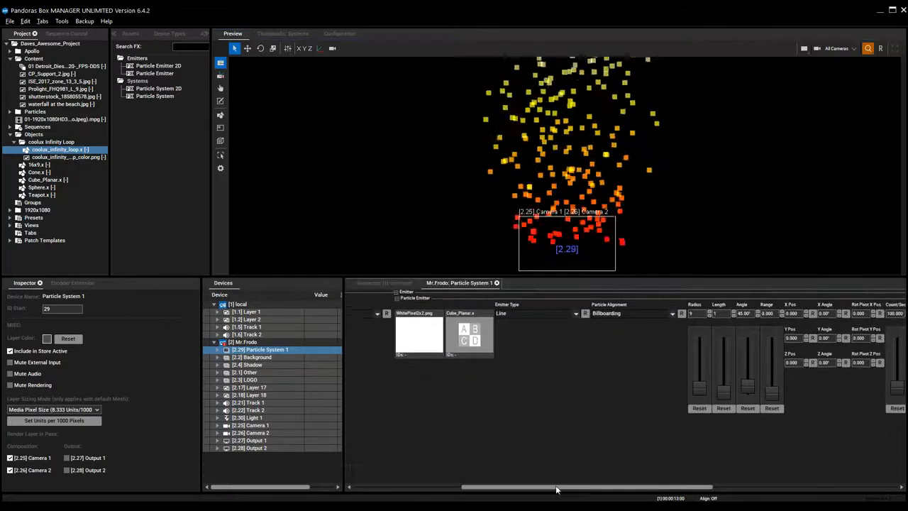
pyautogui.moveTo(576, 488); pyautogui.dragTo(749, 487)
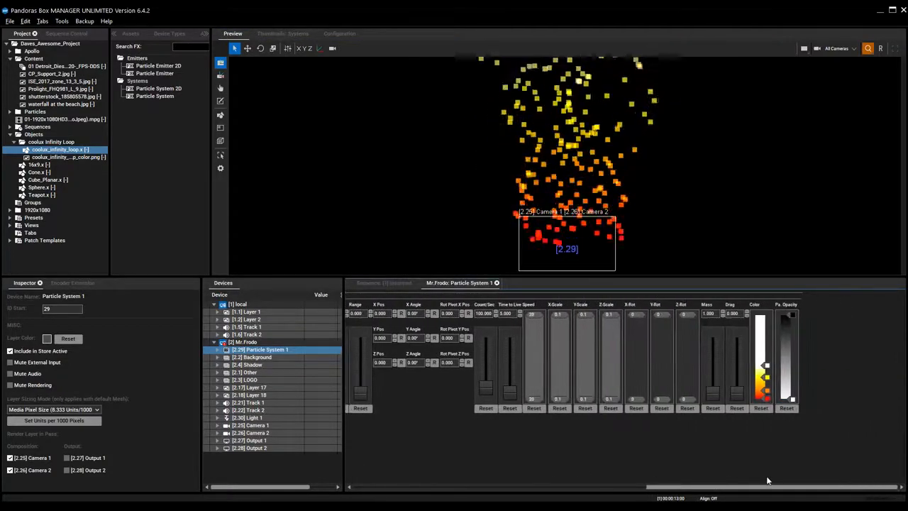
pyautogui.moveTo(767, 365)
pyautogui.mouseDown()
pyautogui.moveTo(766, 337)
pyautogui.moveTo(767, 369)
pyautogui.moveTo(766, 355)
pyautogui.mouseUp()
pyautogui.moveTo(767, 390); pyautogui.dragTo(766, 370)
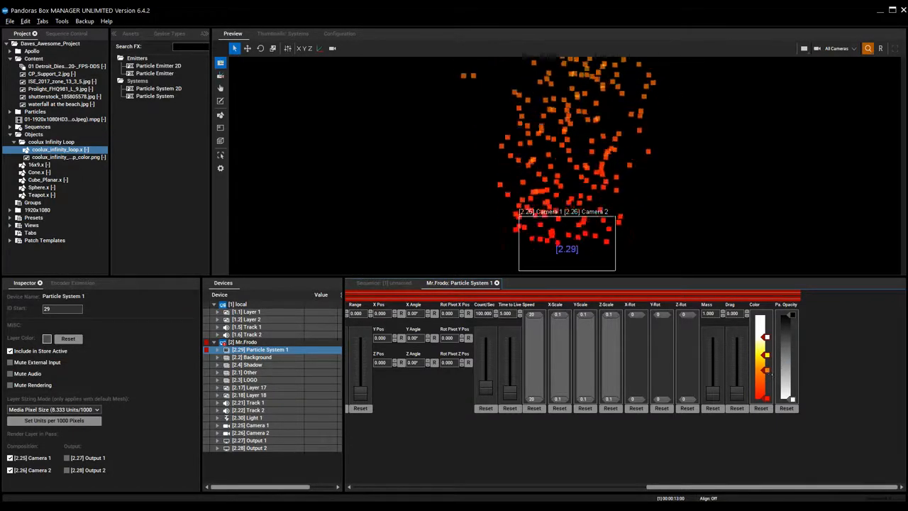
# Change the orange stop of the particle color gradient to blue.
pyautogui.doubleClick(768, 372)
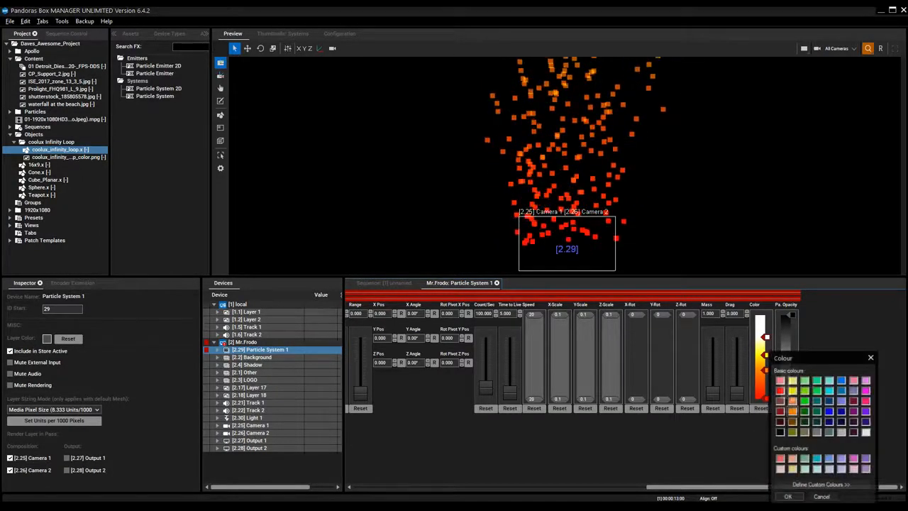
pyautogui.click(828, 412)
pyautogui.click(787, 497)
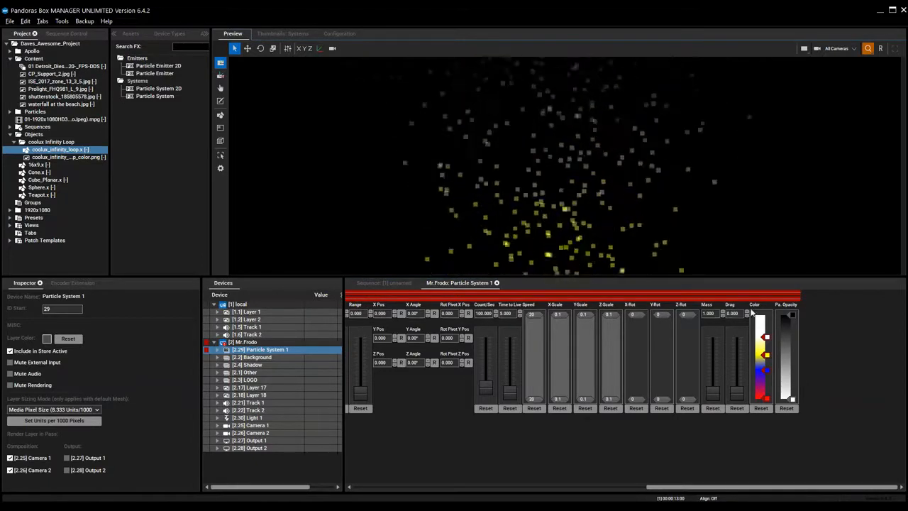
# Remove the red stop, move the blue stop to the start of the color gradient, and shift the yellow stop slightly closer to it.
pyautogui.rightClick(765, 400)
pyautogui.moveTo(765, 377); pyautogui.dragTo(765, 411)
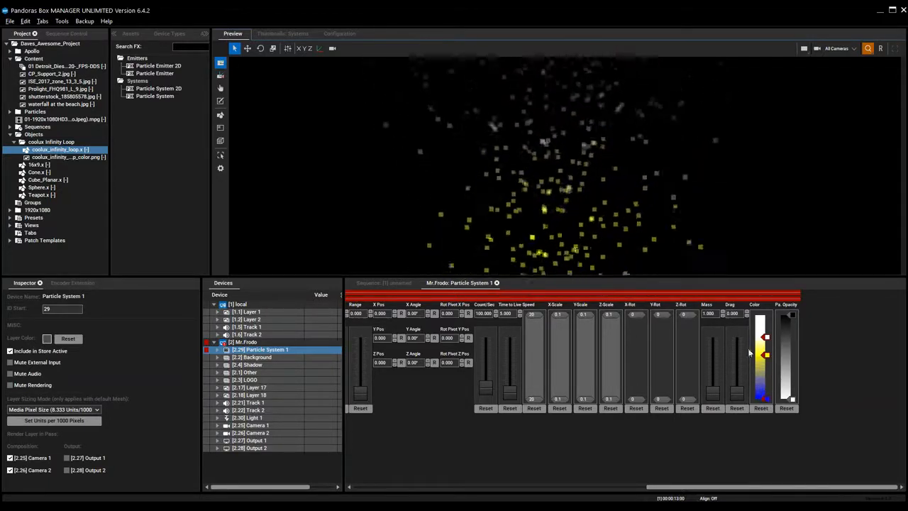
pyautogui.moveTo(665, 253)
pyautogui.mouseDown(button='middle')
pyautogui.moveTo(669, 153)
pyautogui.moveTo(650, 256)
pyautogui.mouseUp(button='middle')
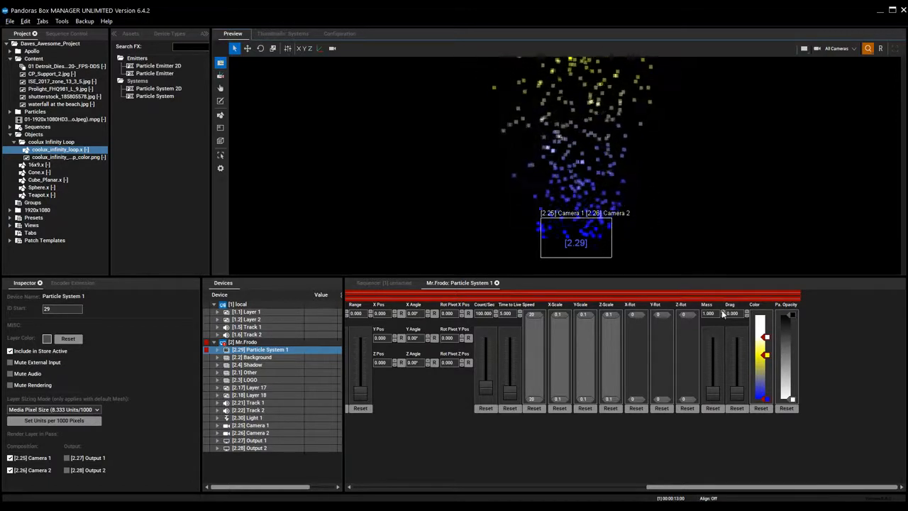
pyautogui.moveTo(768, 360); pyautogui.dragTo(768, 364)
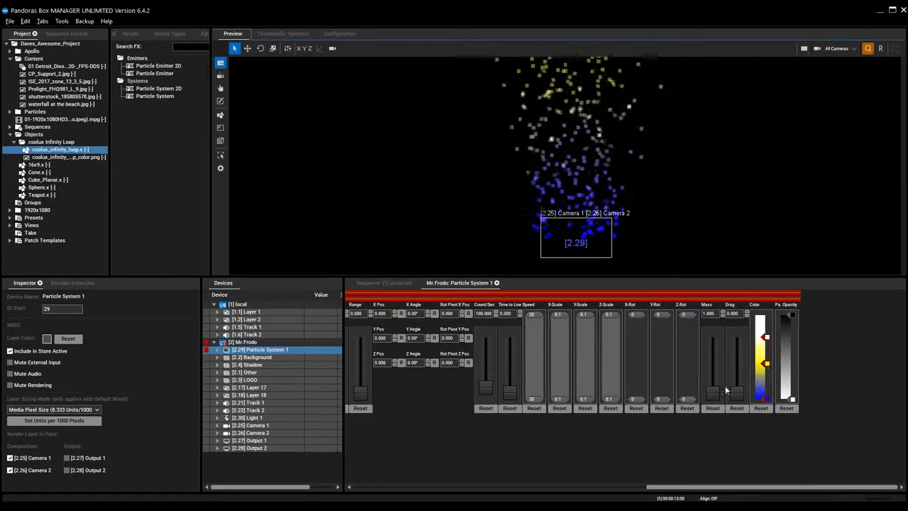
# Set Particle System 1's mass to 32.881, drag to 322.034, gravity to 50.847, wind to 135.593 and wind X rotation to 40.50°.
pyautogui.moveTo(714, 392); pyautogui.dragTo(736, 373)
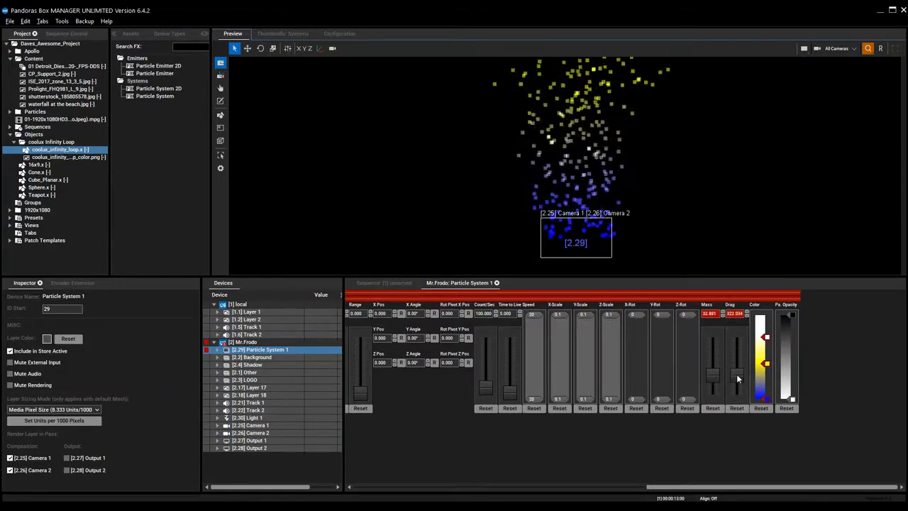
pyautogui.moveTo(705, 488); pyautogui.dragTo(424, 489)
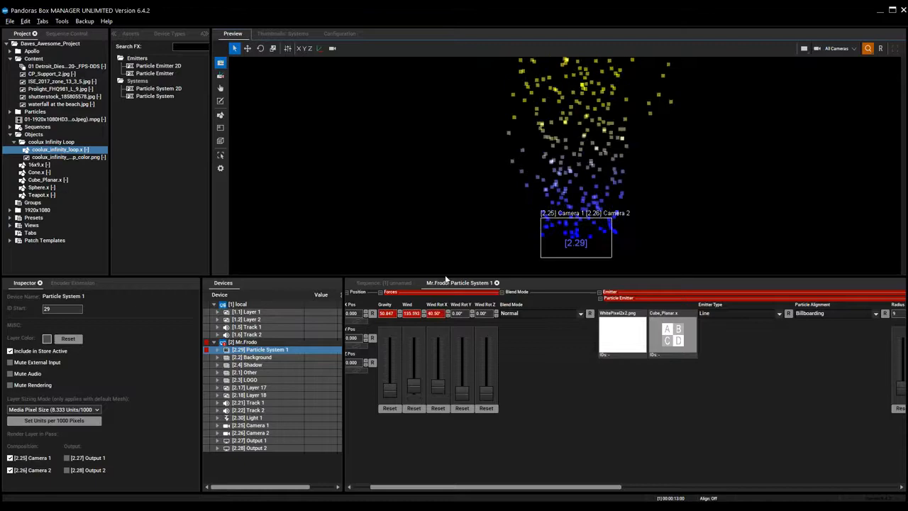
# Reset the particle mass, then set the mass to 8.551 and the drag to 220.339.
pyautogui.moveTo(606, 491); pyautogui.dragTo(869, 491)
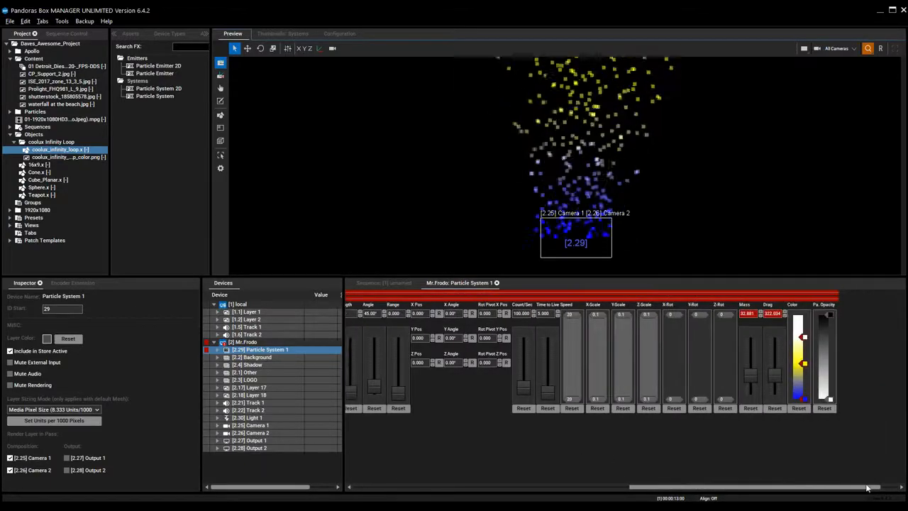
pyautogui.click(751, 408)
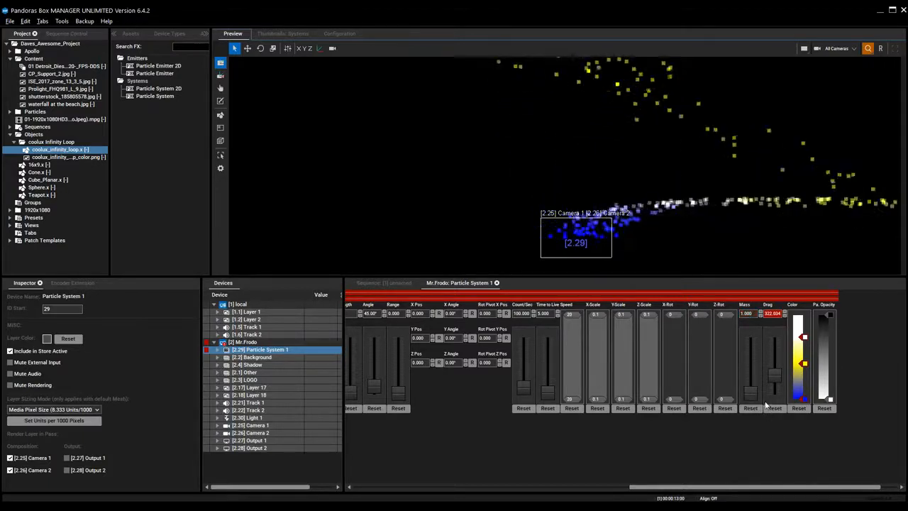
pyautogui.moveTo(750, 395); pyautogui.dragTo(751, 386)
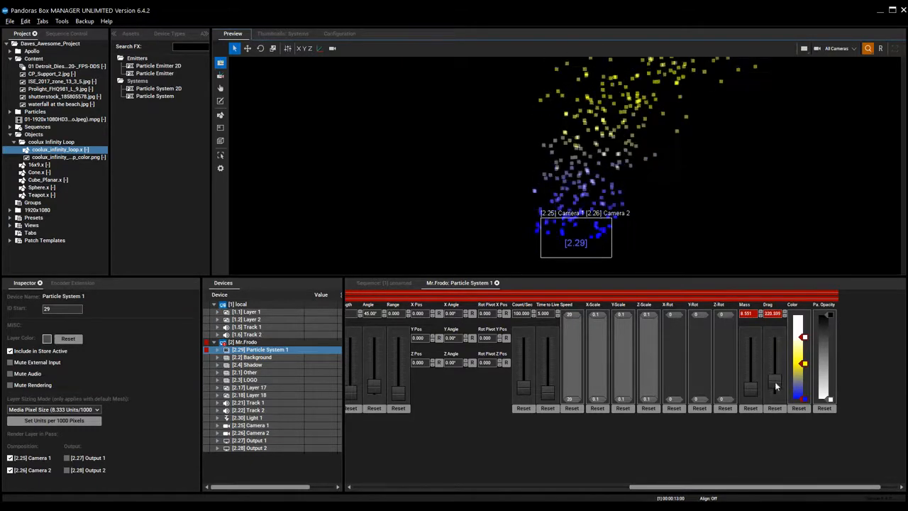
# Reset Particle System 1's drag, mass, color gradient and force values.
pyautogui.click(775, 408)
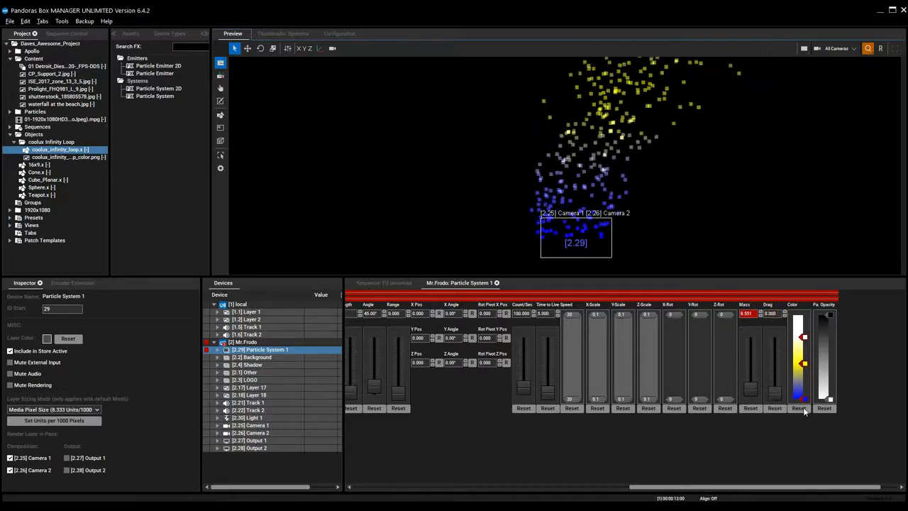
pyautogui.click(757, 410)
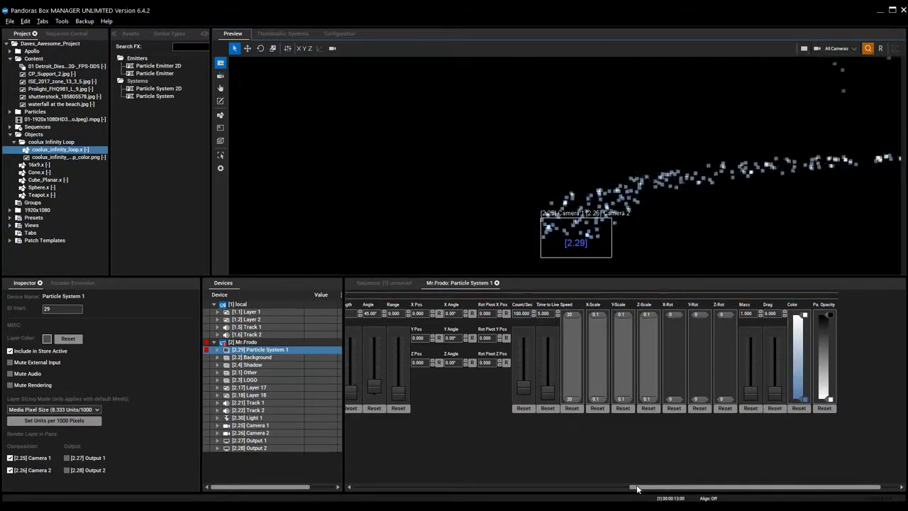
pyautogui.moveTo(638, 489); pyautogui.dragTo(510, 488)
pyautogui.click(473, 488)
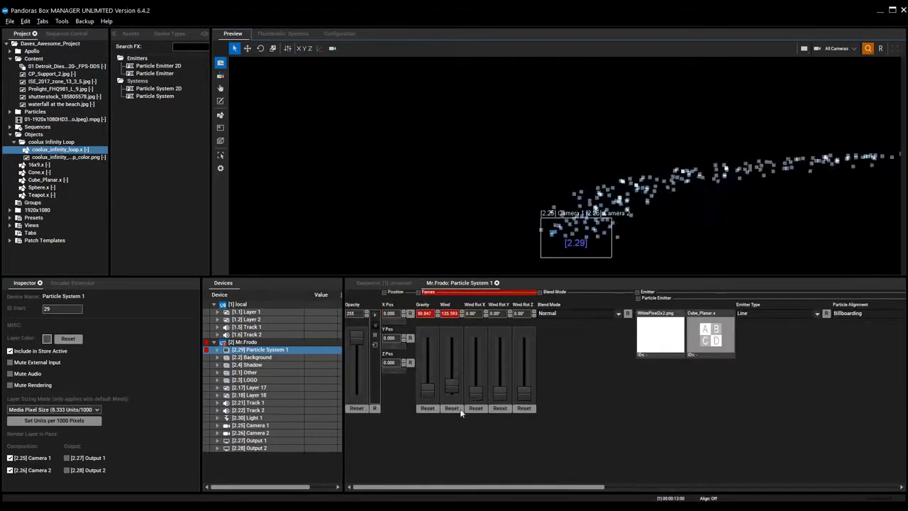
pyautogui.click(427, 408)
# Return to the sequence, play it past the cue at 00:00:15:00 and step back to the cue at 00:00:16:00.
pyautogui.click(383, 283)
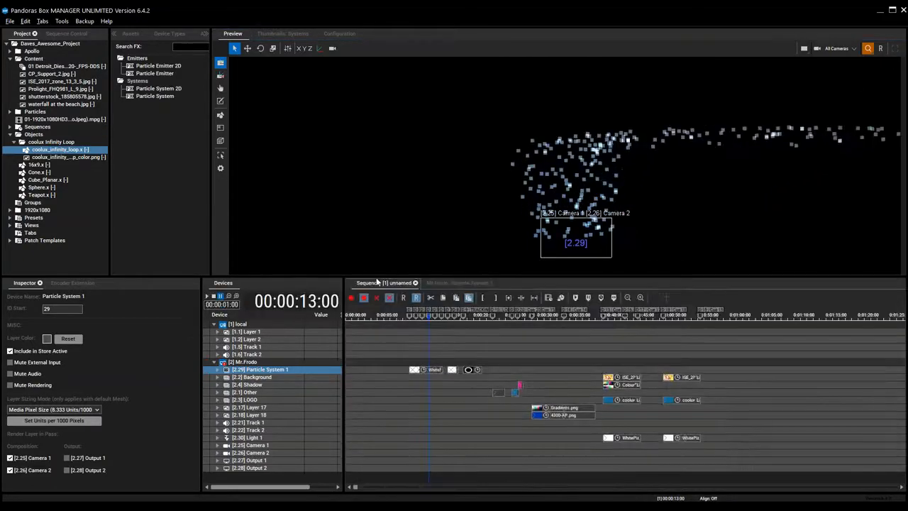
pyautogui.press('space')
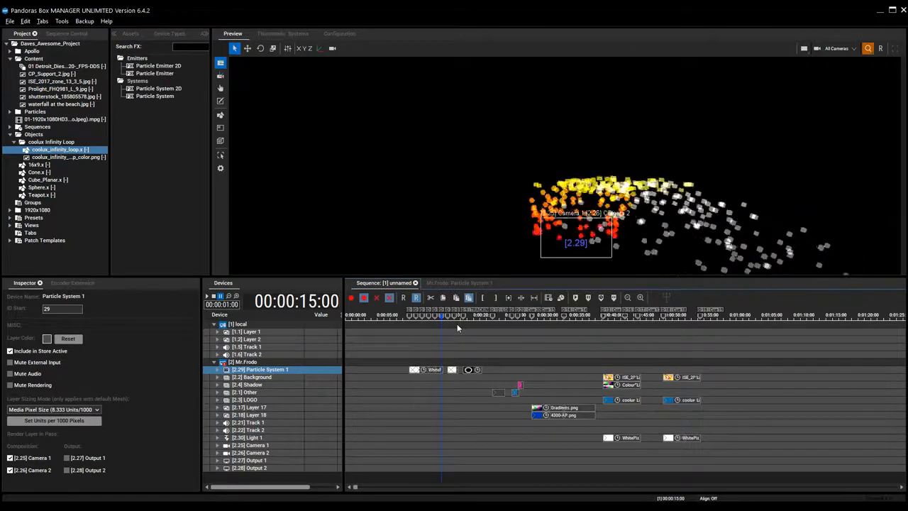
pyautogui.press('space')
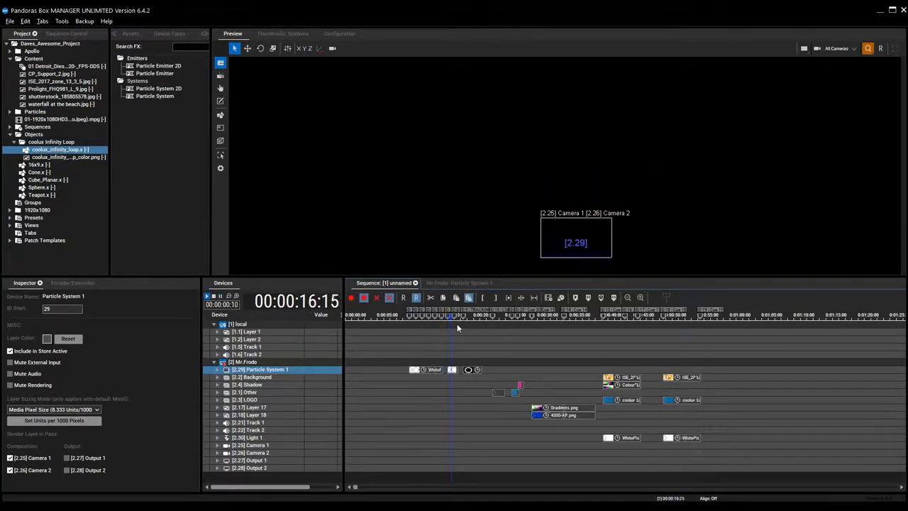
pyautogui.press('Left')
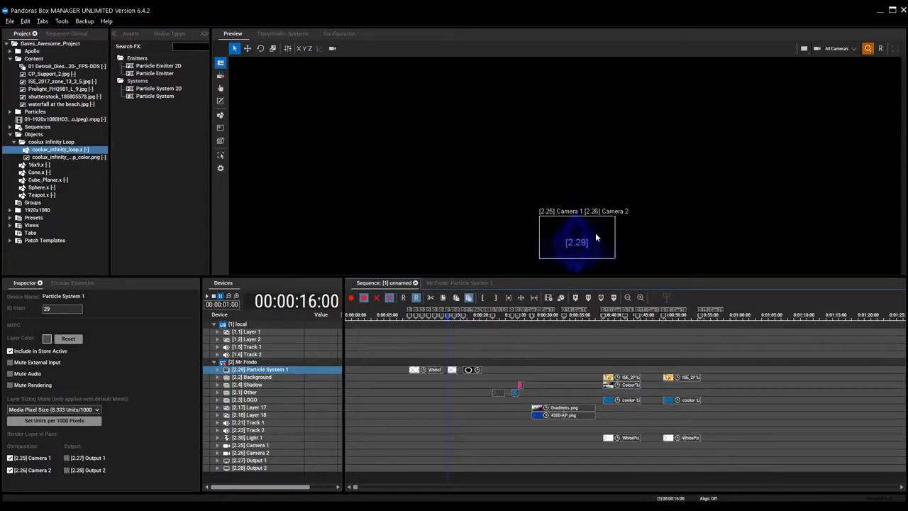
# Examine the streak particles at 00:00:16:00 up close in the preview and play on to the cue at 00:00:17:00.
pyautogui.scroll(3, 598, 234)
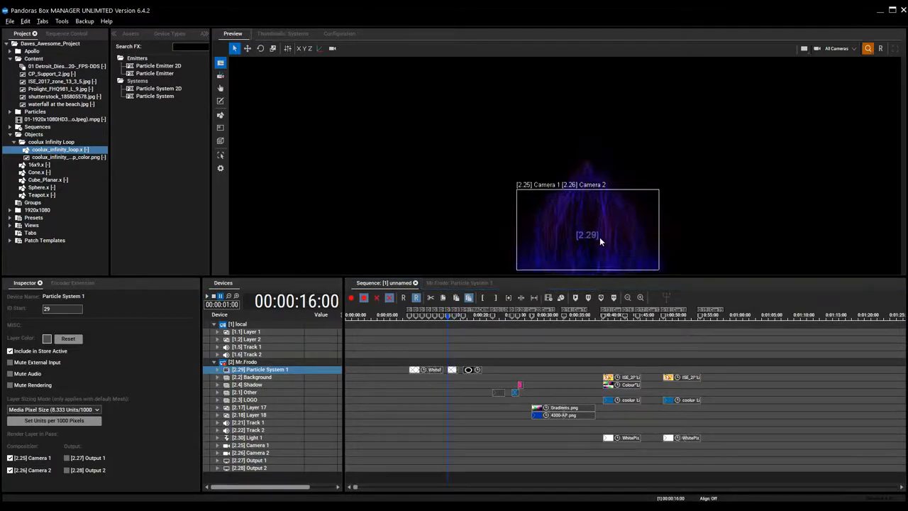
pyautogui.scroll(3, 607, 220)
pyautogui.scroll(3, 600, 170)
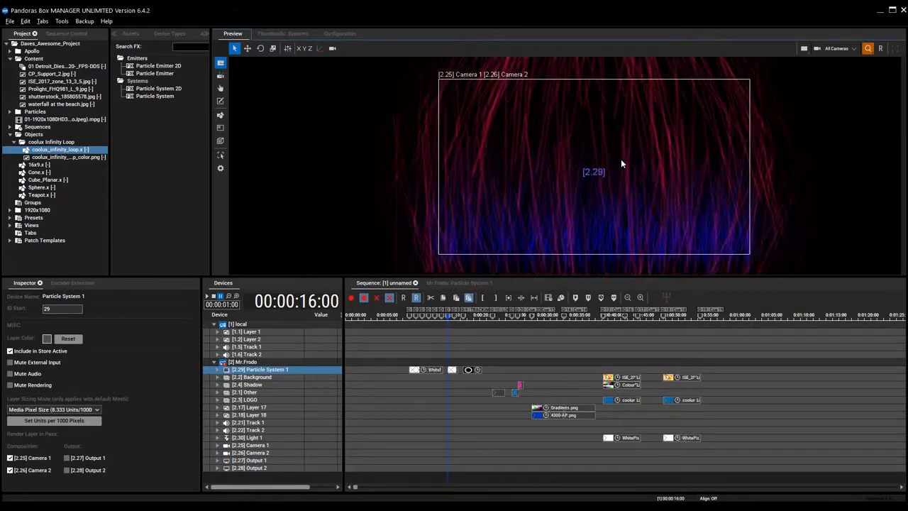
pyautogui.scroll(1, 621, 164)
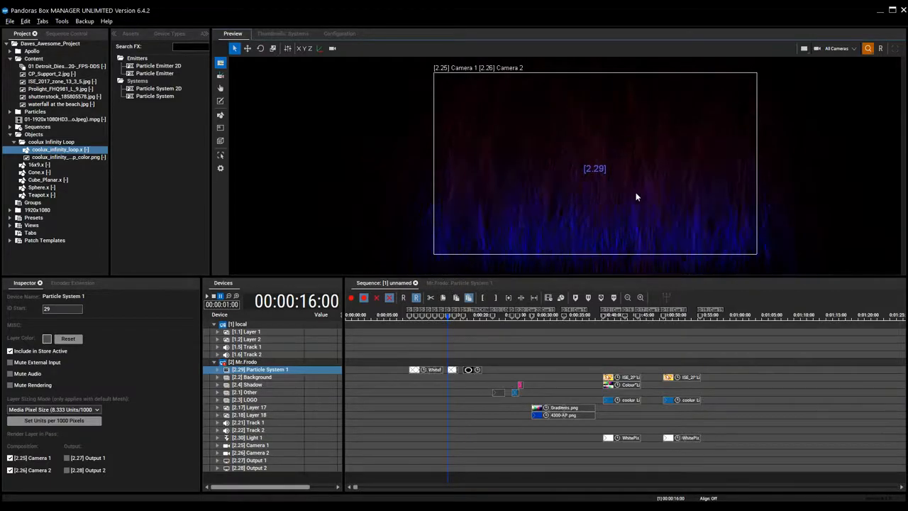
pyautogui.scroll(5, 641, 193)
pyautogui.scroll(-2, 658, 165)
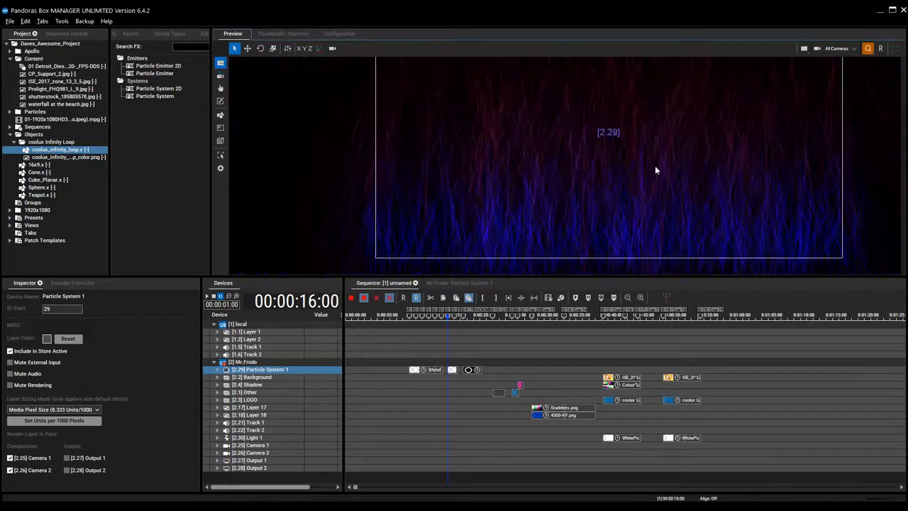
pyautogui.moveTo(646, 172); pyautogui.dragTo(630, 179, button='middle')
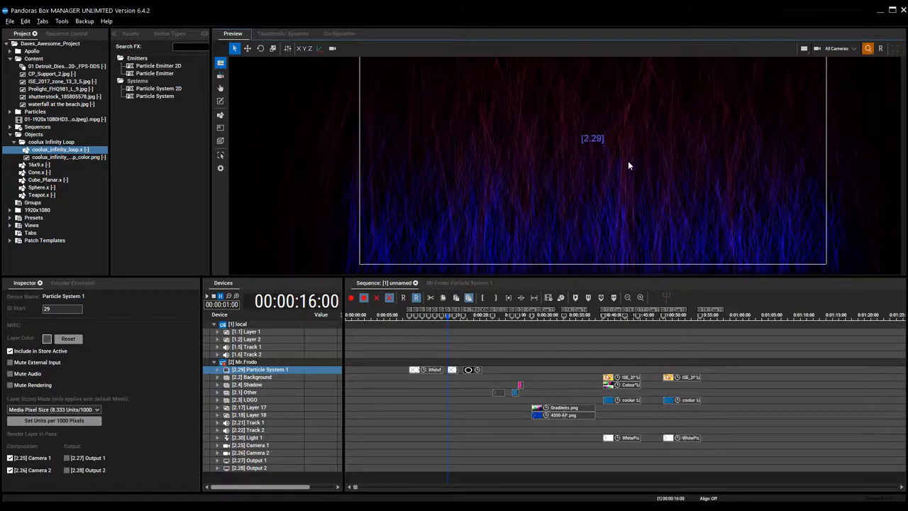
pyautogui.scroll(-2, 610, 171)
pyautogui.scroll(1, 598, 209)
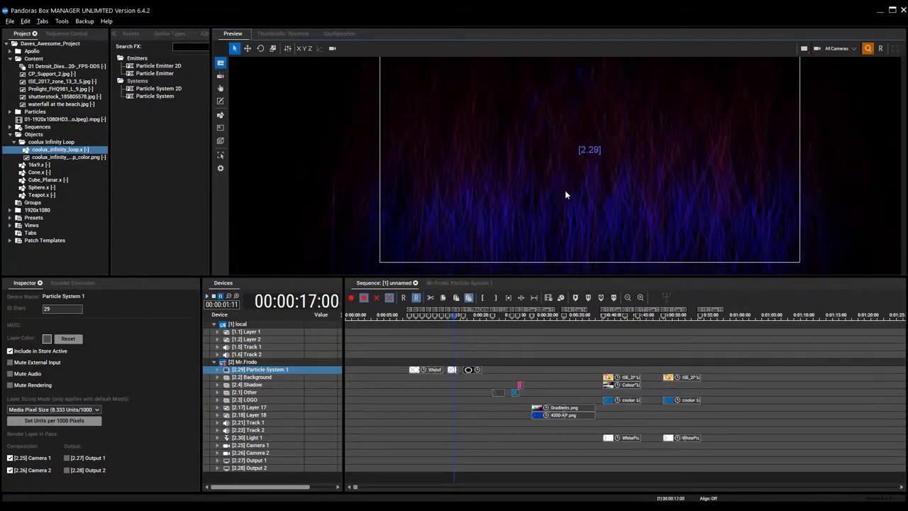
# Examine the shape and motion of the red and blue streak particles at the 00:00:17:00 cue in the preview.
pyautogui.moveTo(590, 147); pyautogui.dragTo(590, 165, button='middle')
pyautogui.scroll(-1, 590, 167)
pyautogui.scroll(3, 590, 166)
pyautogui.scroll(-4, 590, 167)
pyautogui.moveTo(586, 262); pyautogui.dragTo(595, 174, button='middle')
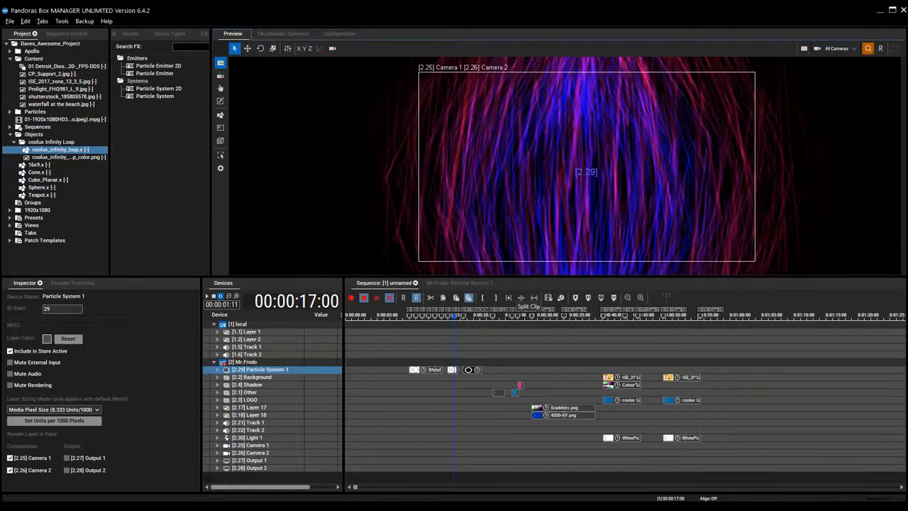
# Review Particle System 1's emission, speed, scale, rotation, mass, drag, color and opacity settings and compare them with the streaks in the preview.
pyautogui.click(453, 283)
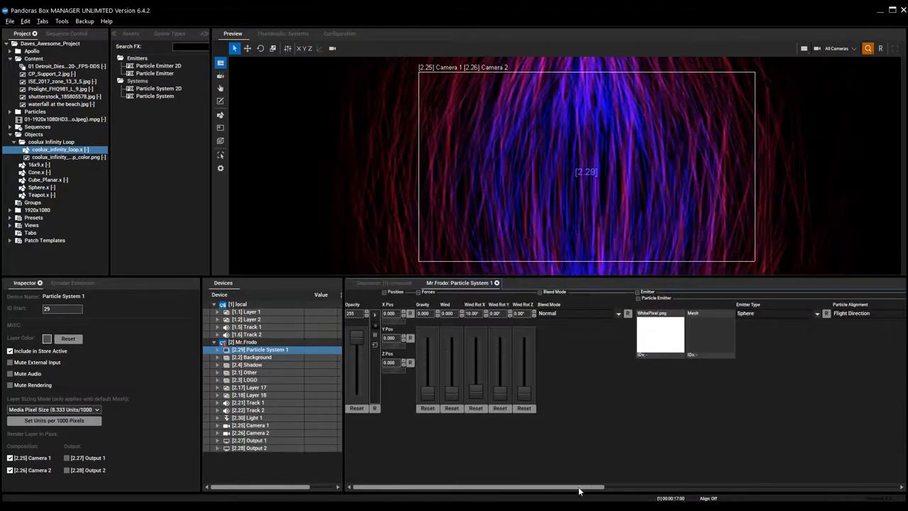
pyautogui.moveTo(595, 486); pyautogui.dragTo(854, 485)
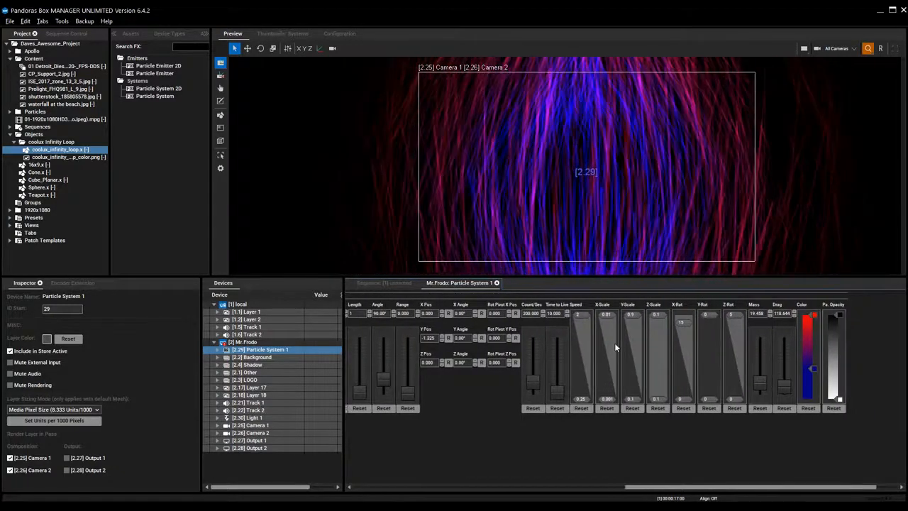
pyautogui.moveTo(682, 487); pyautogui.dragTo(699, 486)
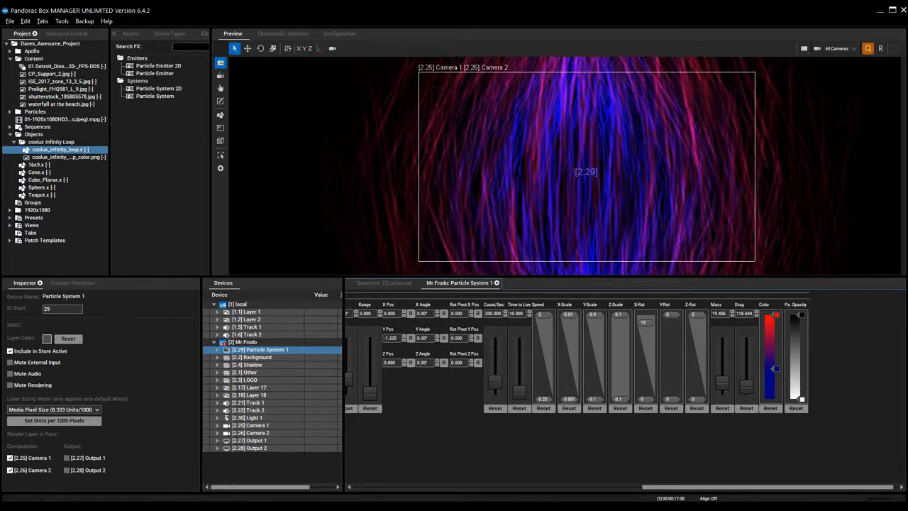
pyautogui.moveTo(615, 199); pyautogui.dragTo(614, 186, button='middle')
pyautogui.moveTo(614, 187); pyautogui.dragTo(599, 253, button='right')
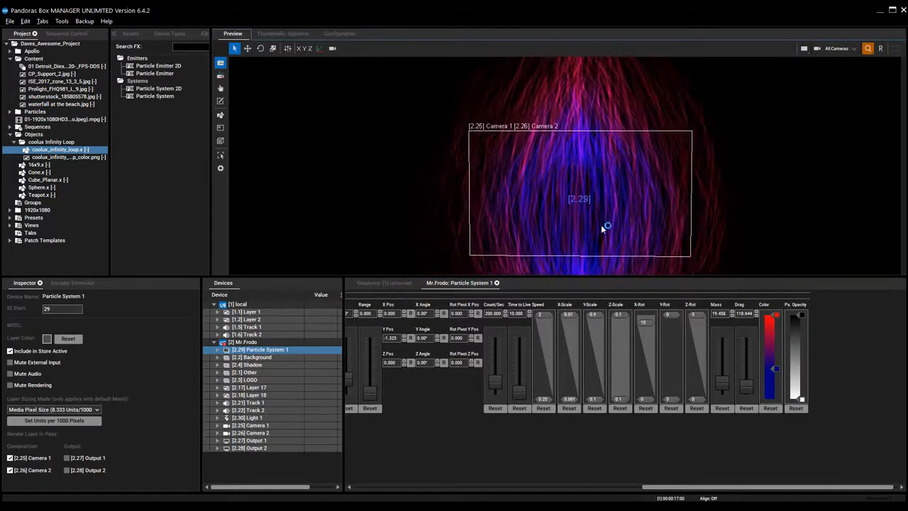
pyautogui.scroll(5, 600, 225)
pyautogui.moveTo(589, 168); pyautogui.dragTo(572, 175, button='middle')
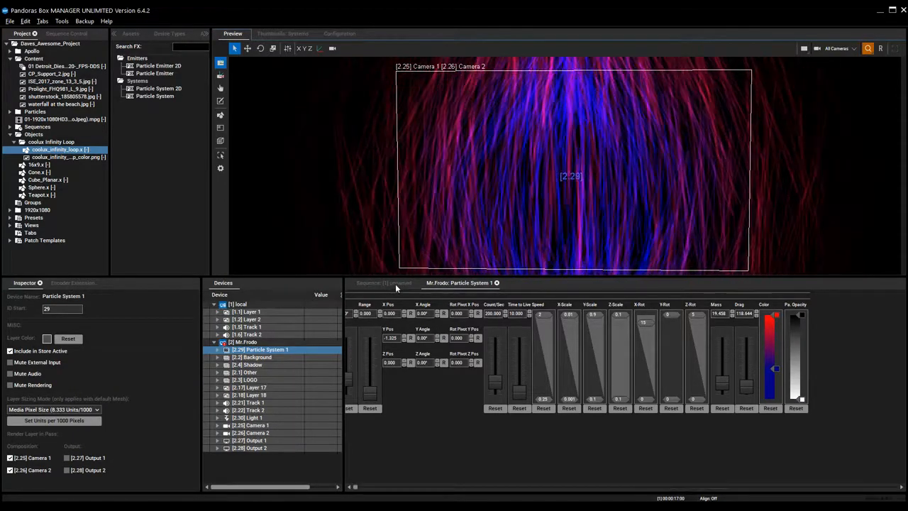
# Check the sequence position, then review Particle System 1's position, forces, blend mode and emitter type settings at this cue.
pyautogui.click(395, 284)
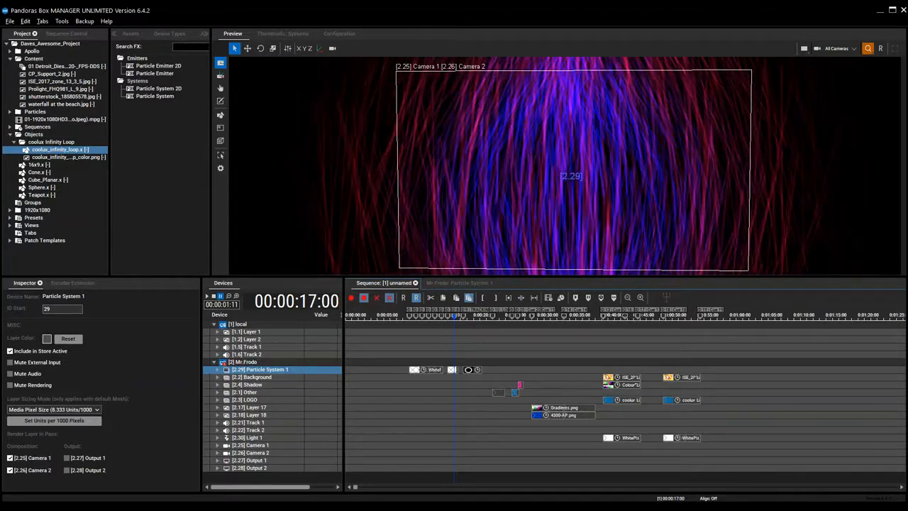
pyautogui.click(461, 283)
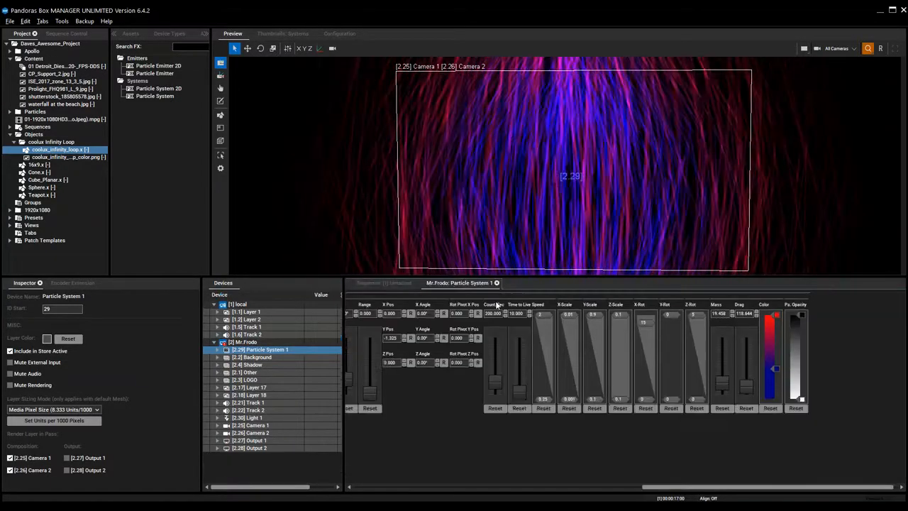
pyautogui.moveTo(700, 486); pyautogui.dragTo(415, 482)
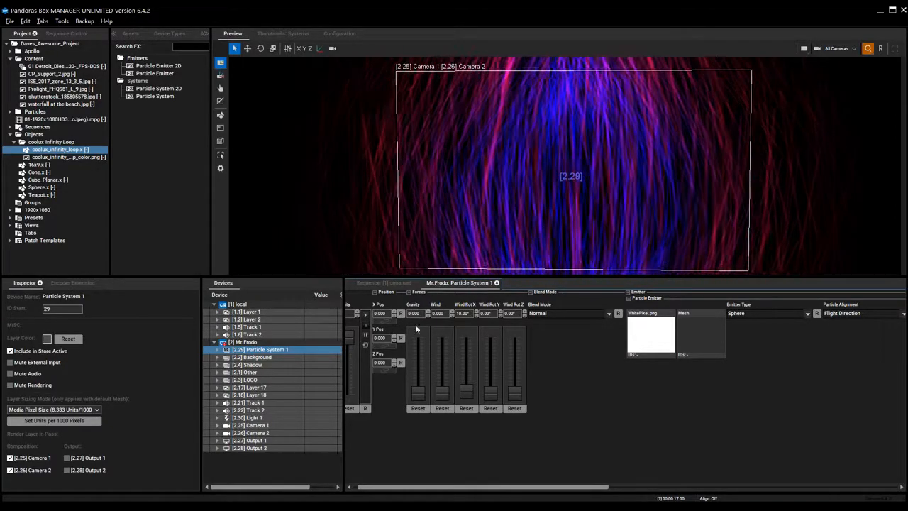
# Set the first value of Particle System 1's Speed gradient to 10.
pyautogui.click(397, 282)
pyautogui.click(457, 283)
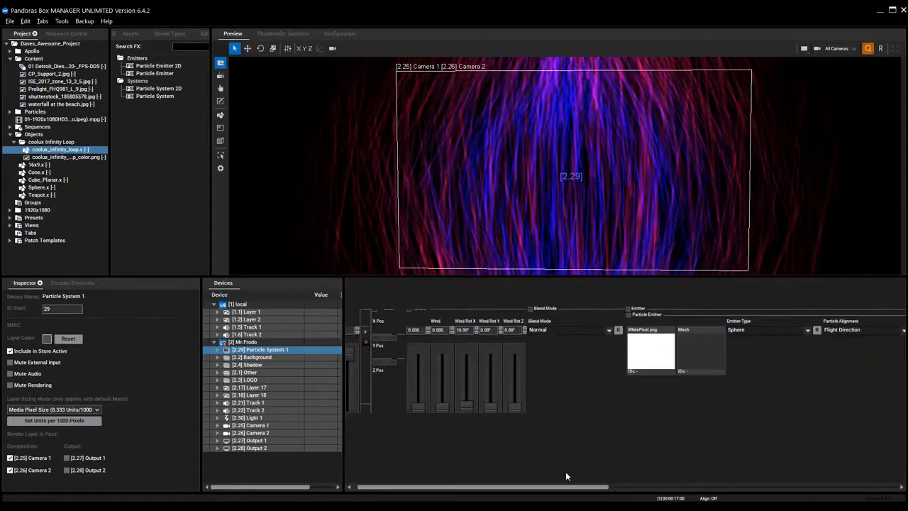
pyautogui.moveTo(600, 492); pyautogui.dragTo(855, 492)
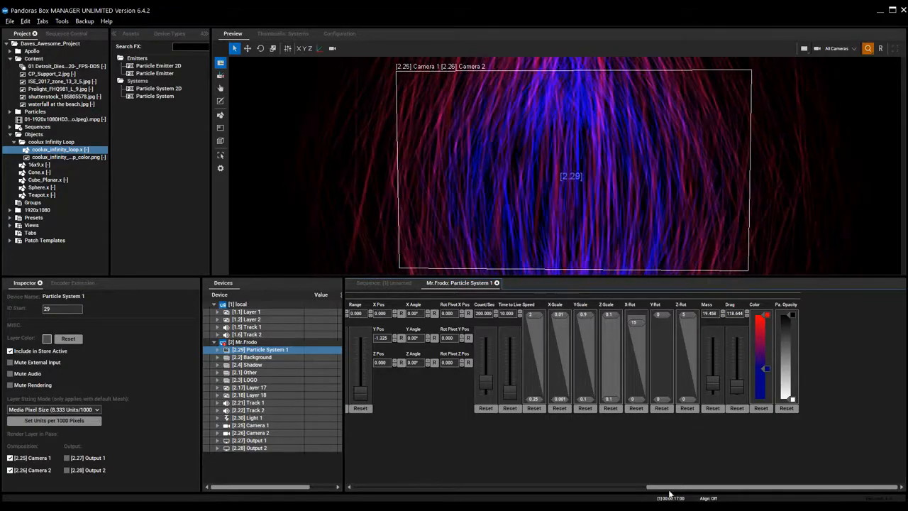
pyautogui.moveTo(656, 487); pyautogui.dragTo(620, 453)
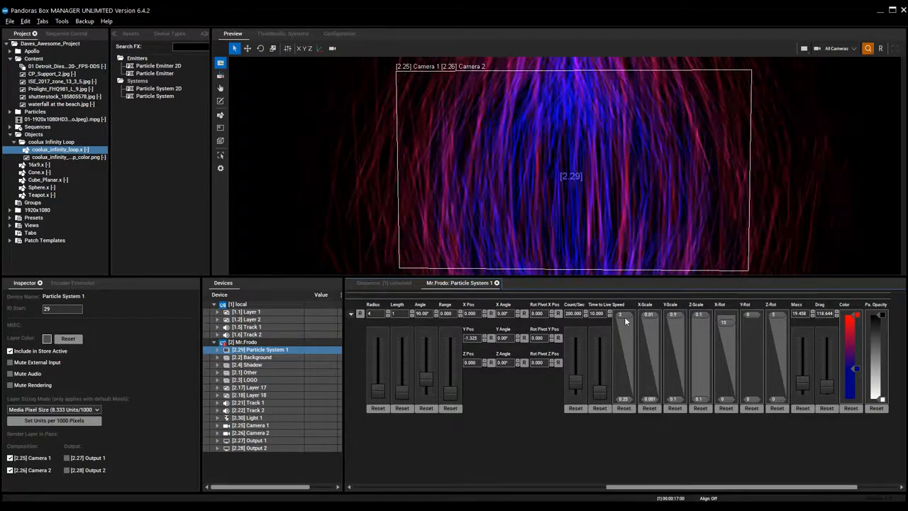
pyautogui.doubleClick(622, 315)
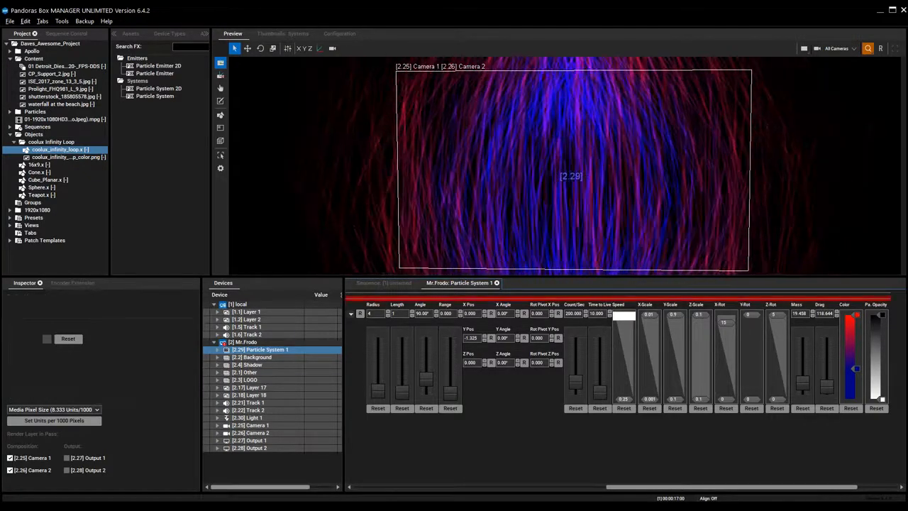
pyautogui.write('2')
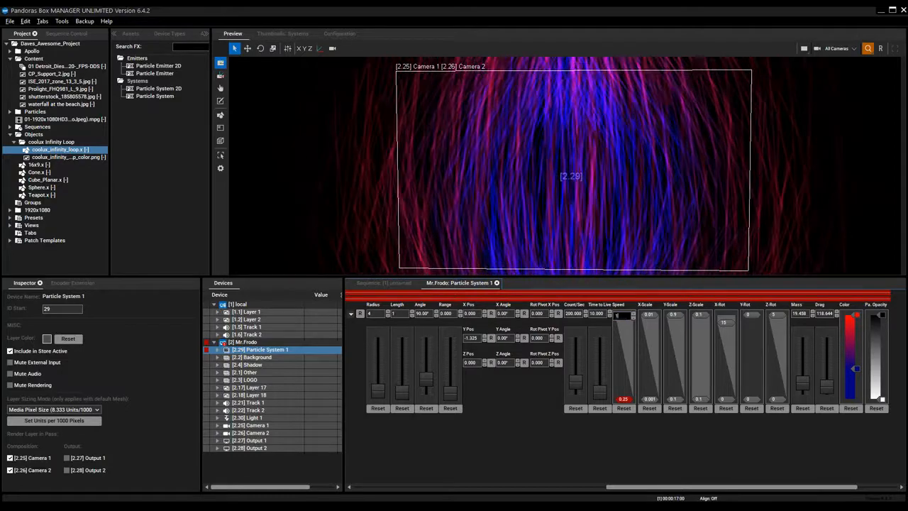
pyautogui.press('BackSpace')
pyautogui.write('10')
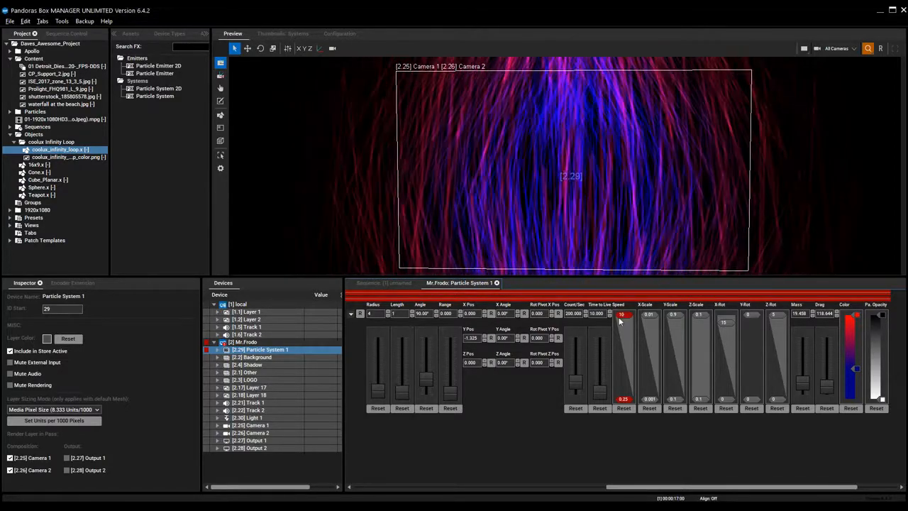
# Try different positions for the 10 and 0.25 keys along the Speed gradient and compare the streaks in the preview.
pyautogui.moveTo(624, 318); pyautogui.dragTo(627, 339)
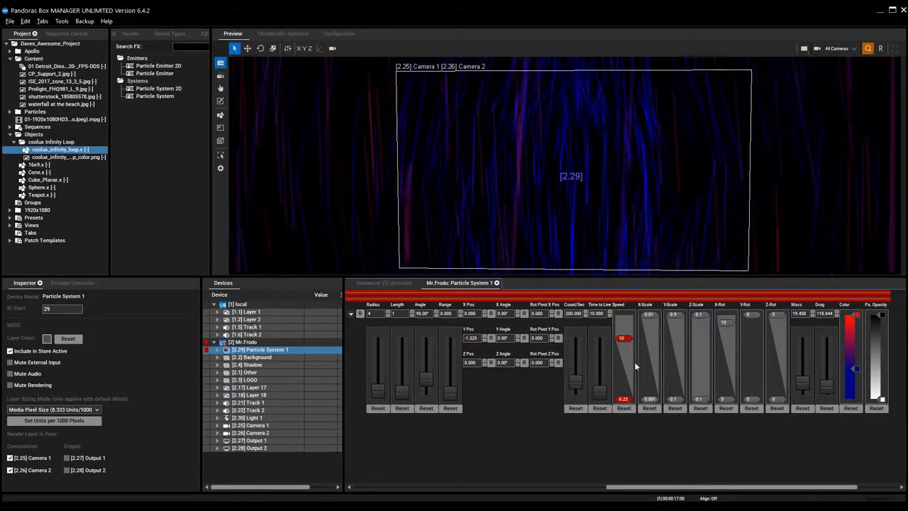
pyautogui.moveTo(623, 331); pyautogui.dragTo(623, 325)
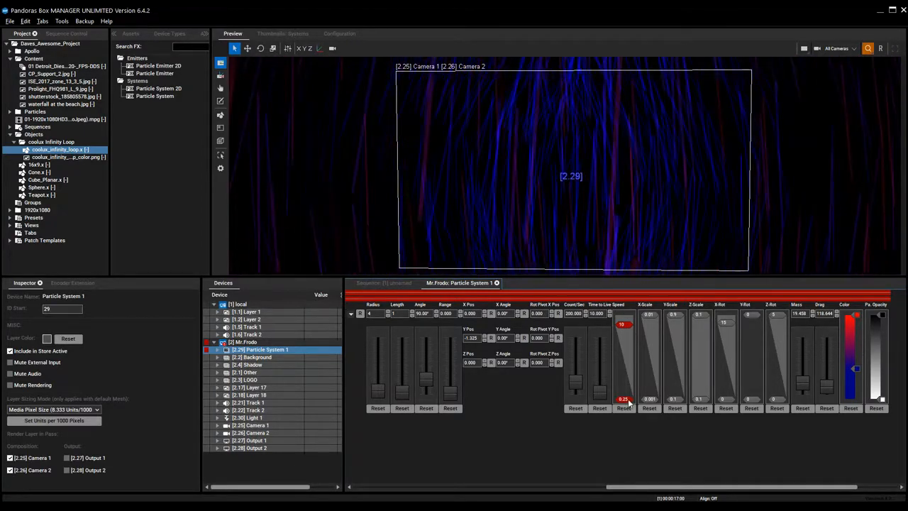
pyautogui.moveTo(628, 402); pyautogui.dragTo(628, 374)
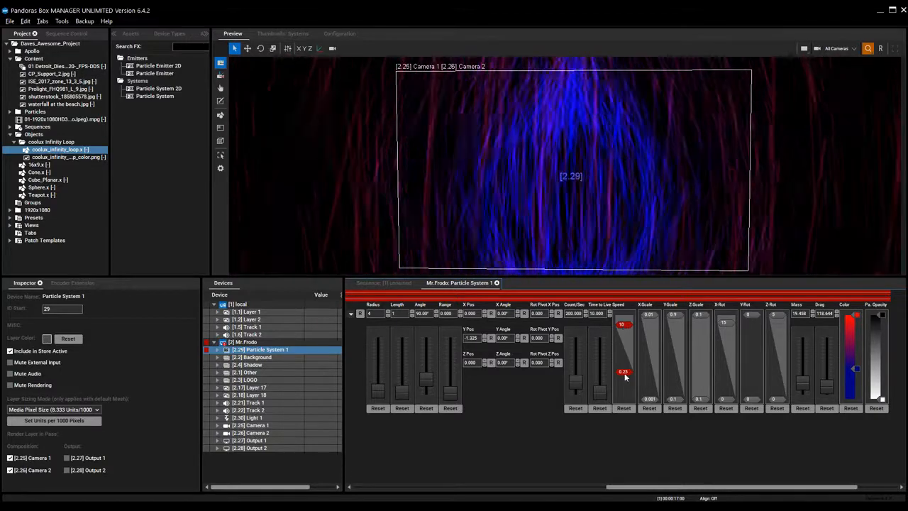
pyautogui.moveTo(623, 373); pyautogui.dragTo(625, 399)
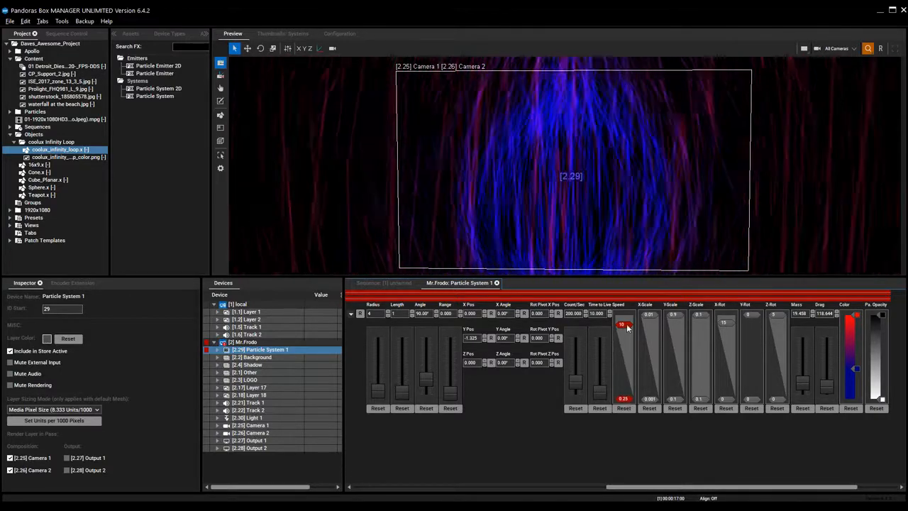
# Move the Speed gradient's 10 key close to the 0.25 key and examine the streaks from farther out.
pyautogui.moveTo(626, 324); pyautogui.dragTo(629, 374)
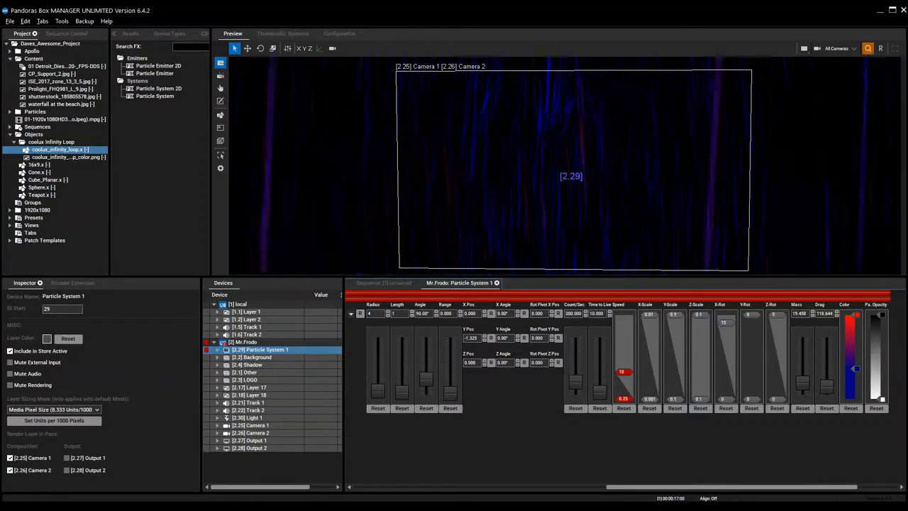
pyautogui.scroll(-1, 590, 194)
pyautogui.scroll(-3, 588, 190)
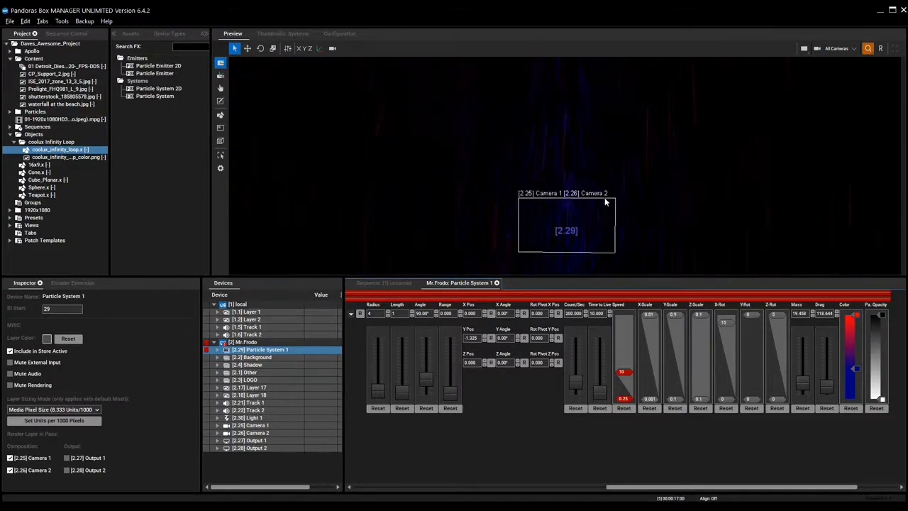
pyautogui.scroll(-2, 605, 203)
pyautogui.scroll(-2, 606, 204)
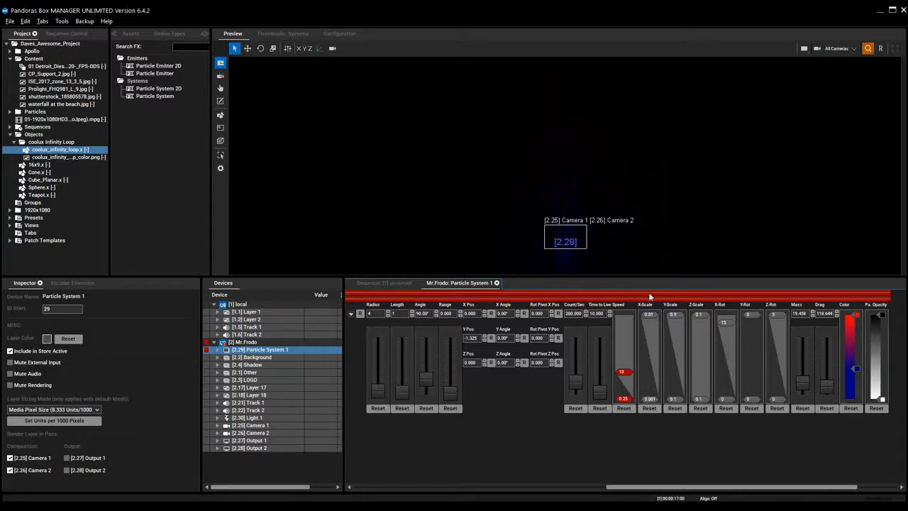
# Return the 10 key to the start of the Speed gradient and try an intermediate key of 0.
pyautogui.moveTo(623, 368); pyautogui.dragTo(623, 317)
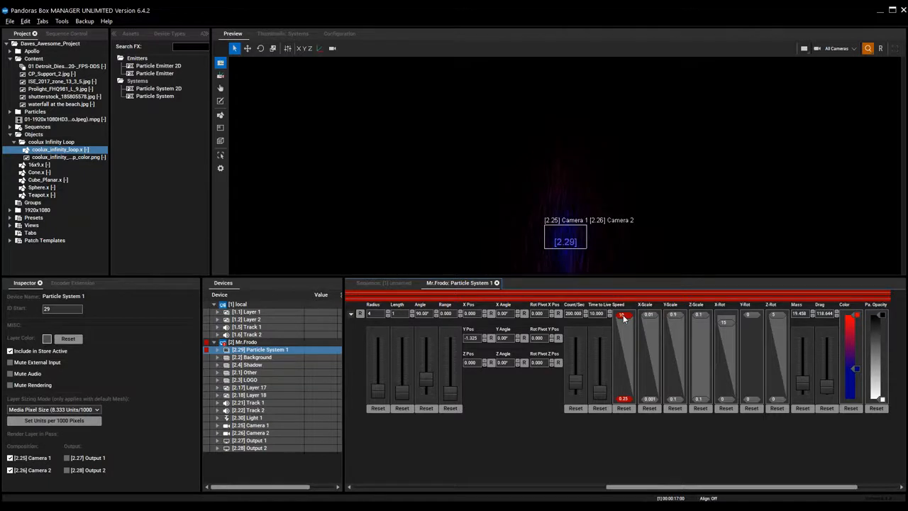
pyautogui.click(622, 355)
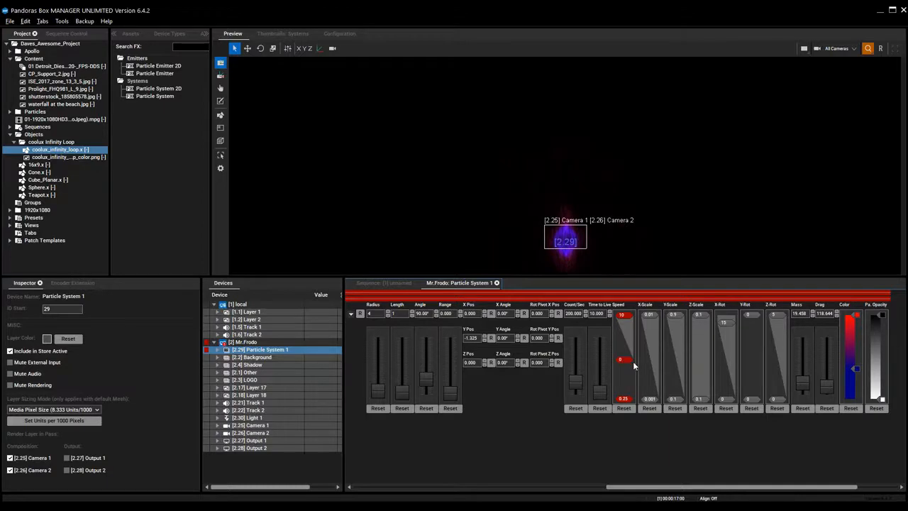
pyautogui.press('Delete')
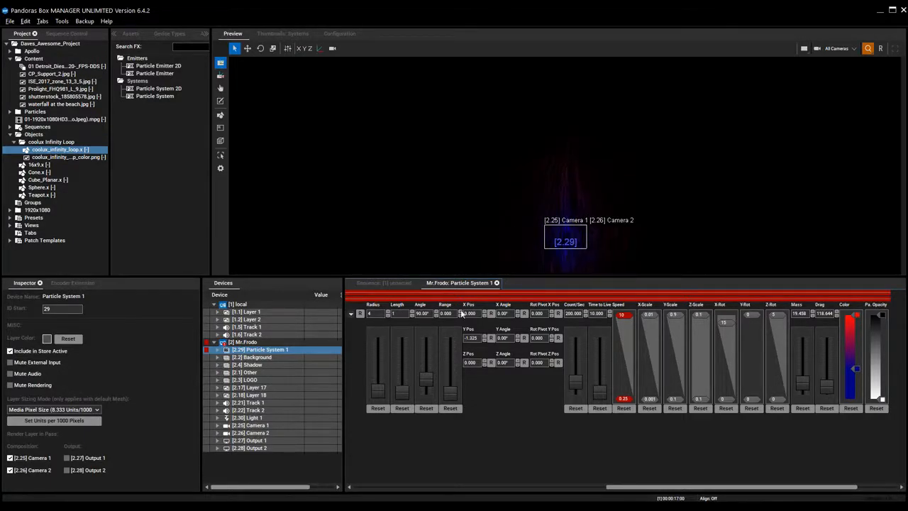
# Advance the sequence to the 00:00:18:11 cue and move the ring particle emitter to the upper part of the camera frame.
pyautogui.click(387, 286)
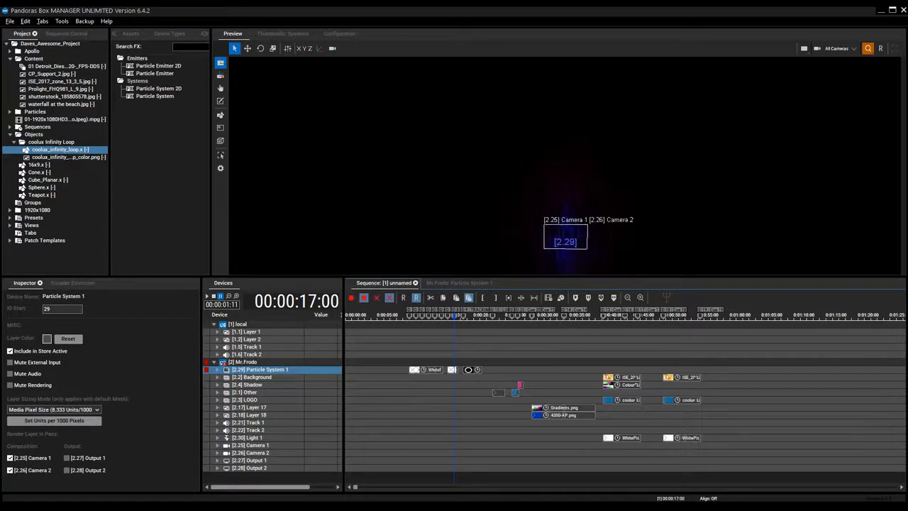
pyautogui.click(880, 48)
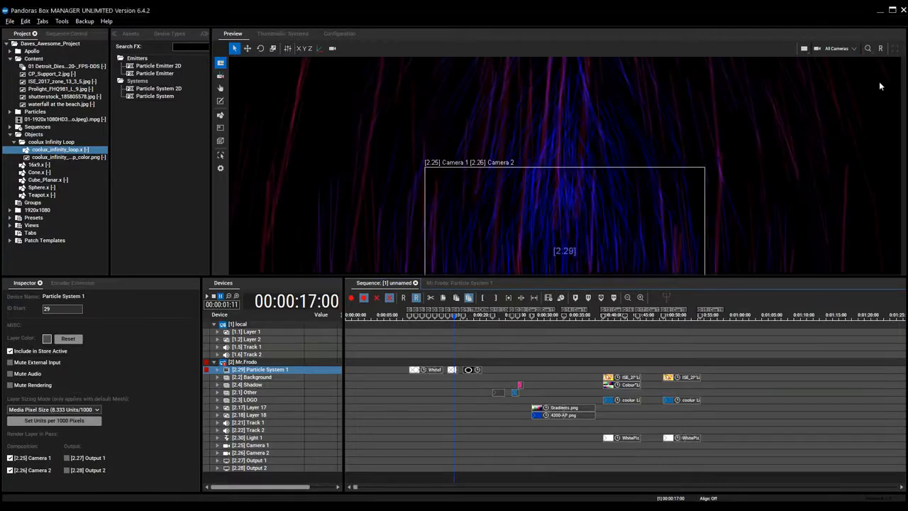
pyautogui.scroll(3, 616, 243)
pyautogui.scroll(-1, 616, 244)
pyautogui.moveTo(615, 244); pyautogui.dragTo(636, 172, button='middle')
pyautogui.scroll(-1, 636, 172)
pyautogui.moveTo(628, 227); pyautogui.dragTo(638, 199, button='middle')
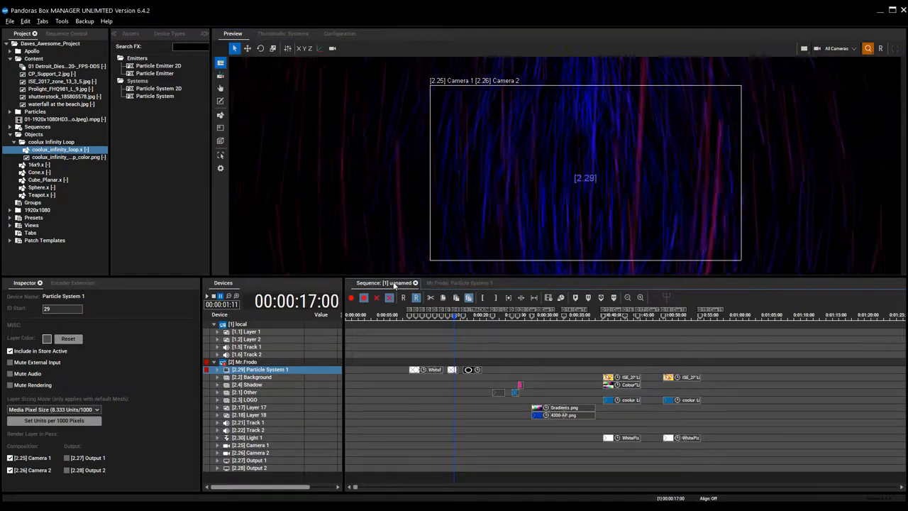
pyautogui.hotkey('ctrl', 'Right')
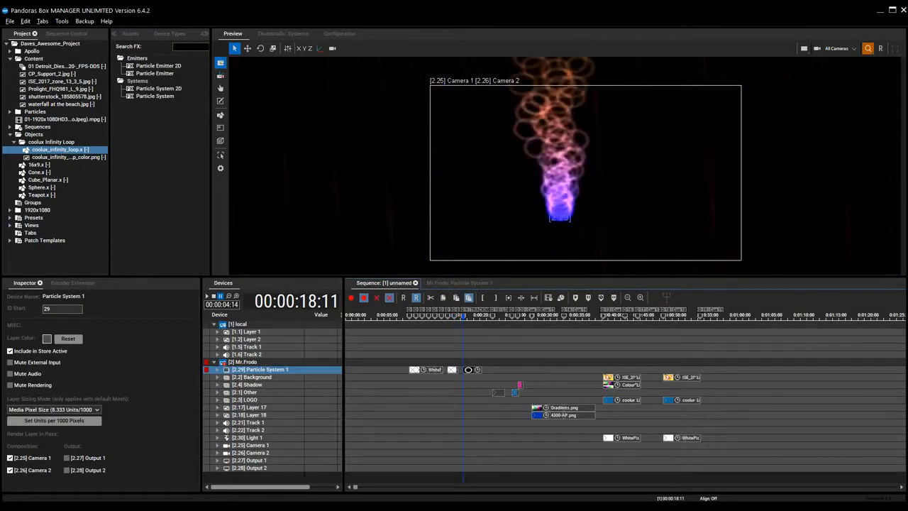
pyautogui.moveTo(560, 213); pyautogui.dragTo(250, 370)
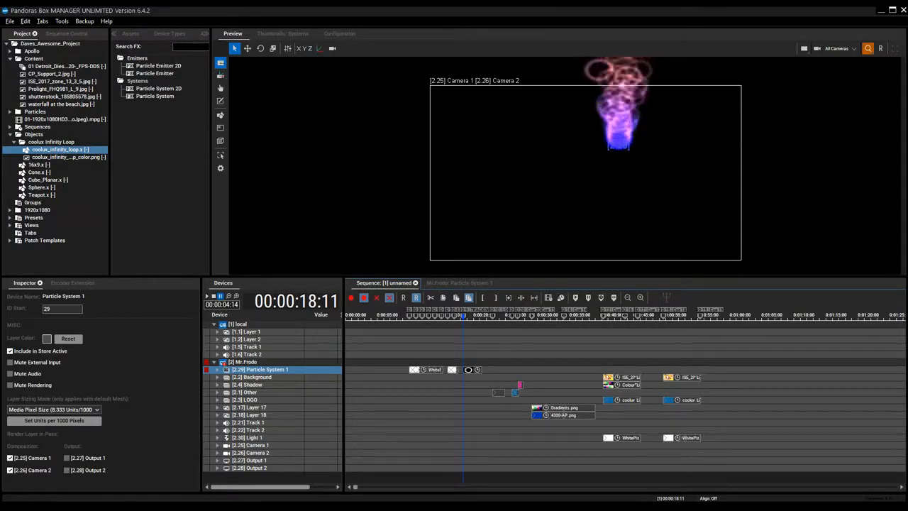
# Switch to the PowerPoint slide show and advance it to the Questions slide.
pyautogui.moveTo(131, 504)
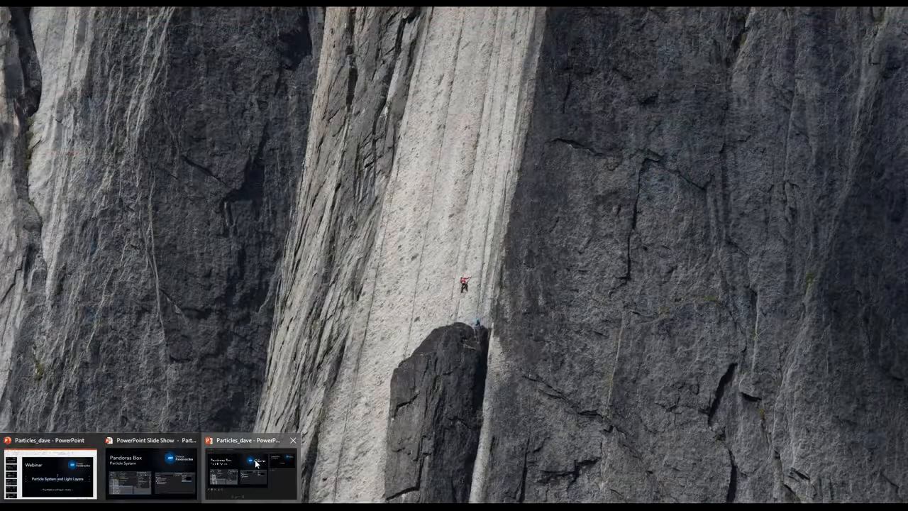
pyautogui.click(255, 463)
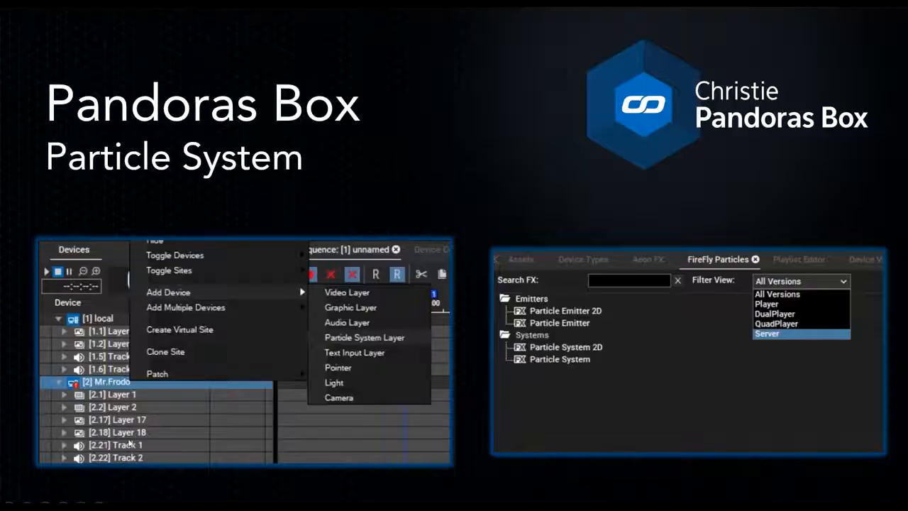
pyautogui.click(243, 249)
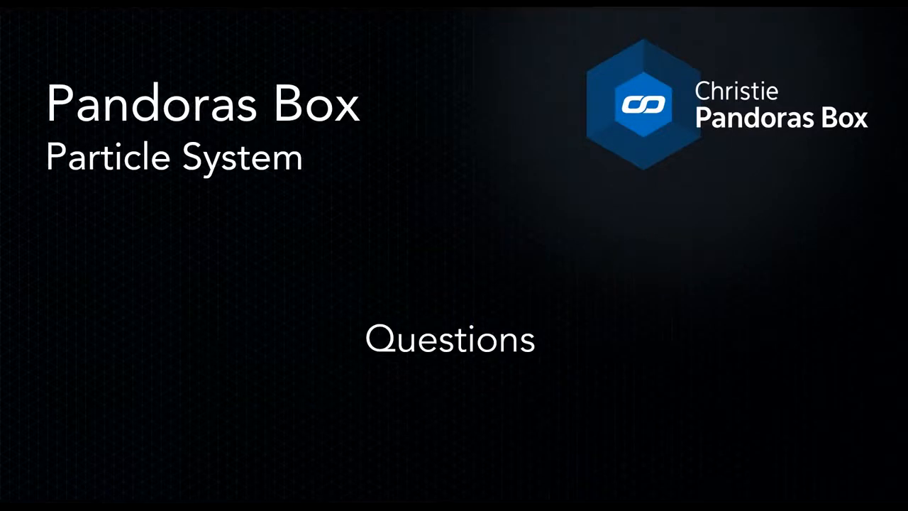
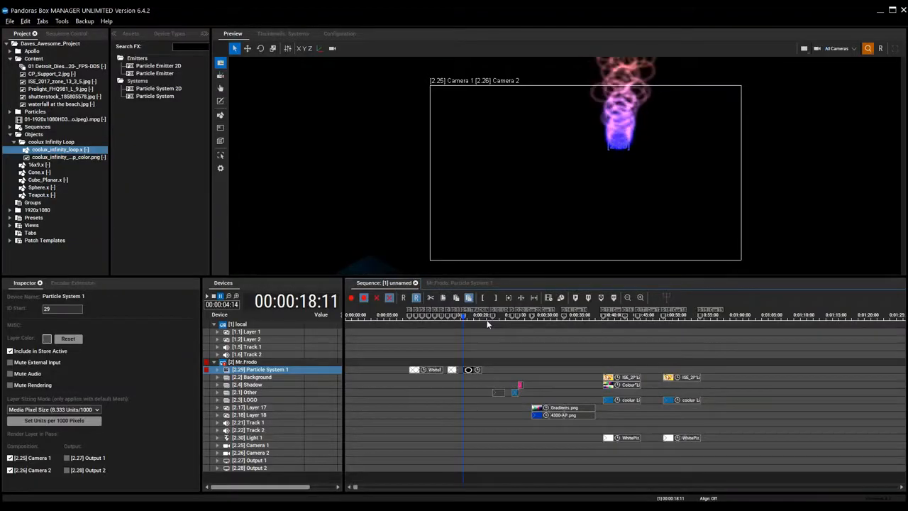
# Jump to the 00:00:23:00 cue, check the Light device type available for the Mr.Frodo site and select Light 1.
pyautogui.click(492, 336)
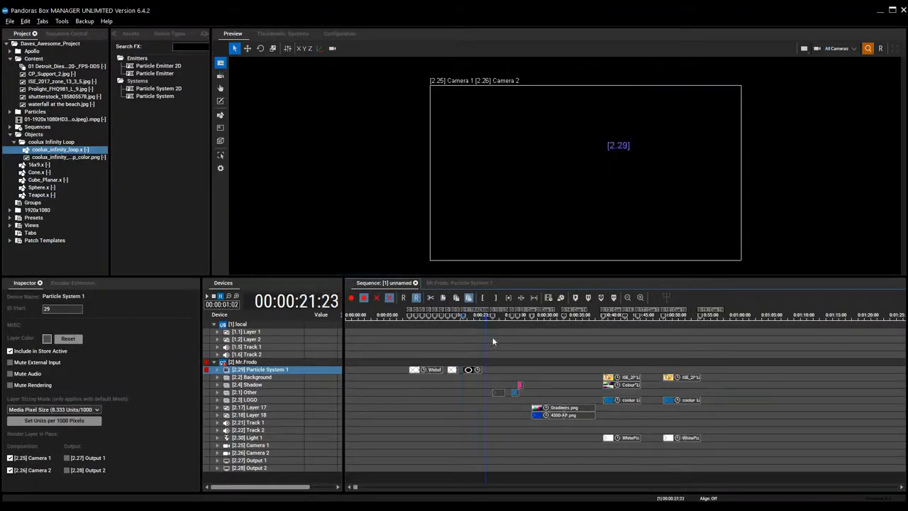
pyautogui.click(492, 341)
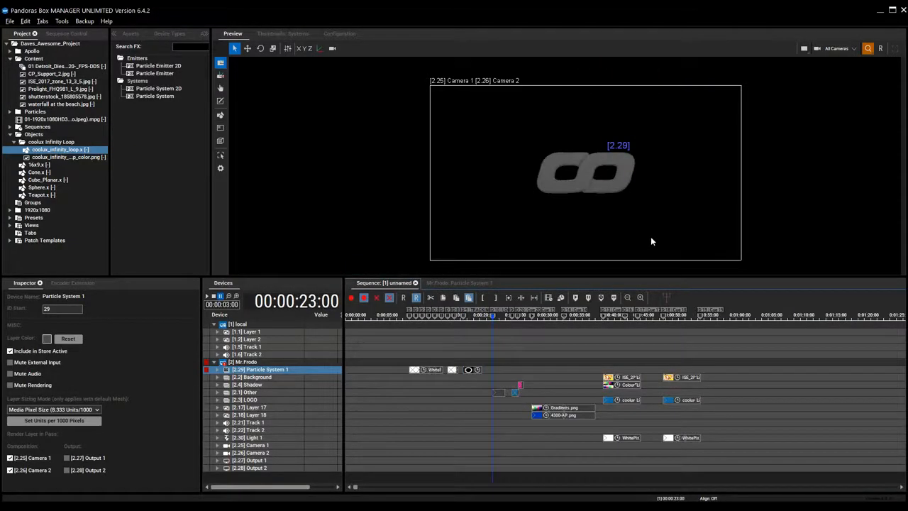
pyautogui.rightClick(250, 364)
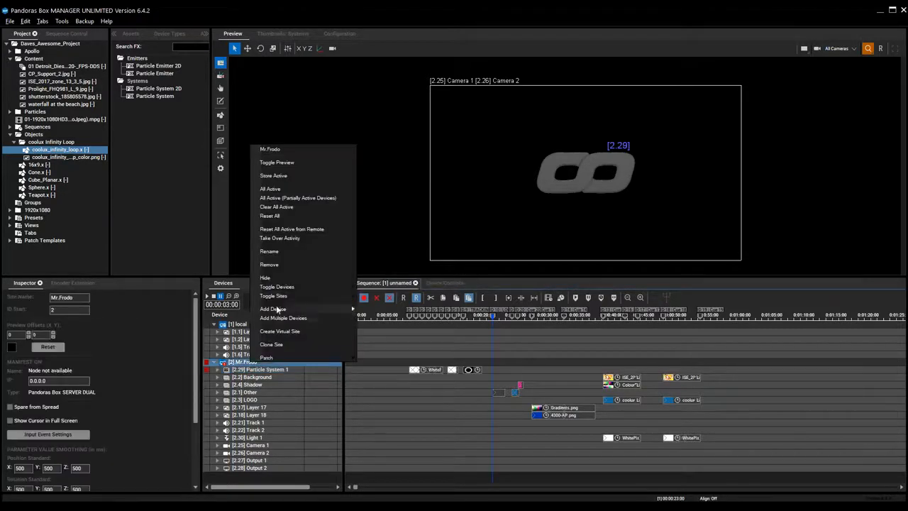
pyautogui.moveTo(277, 309)
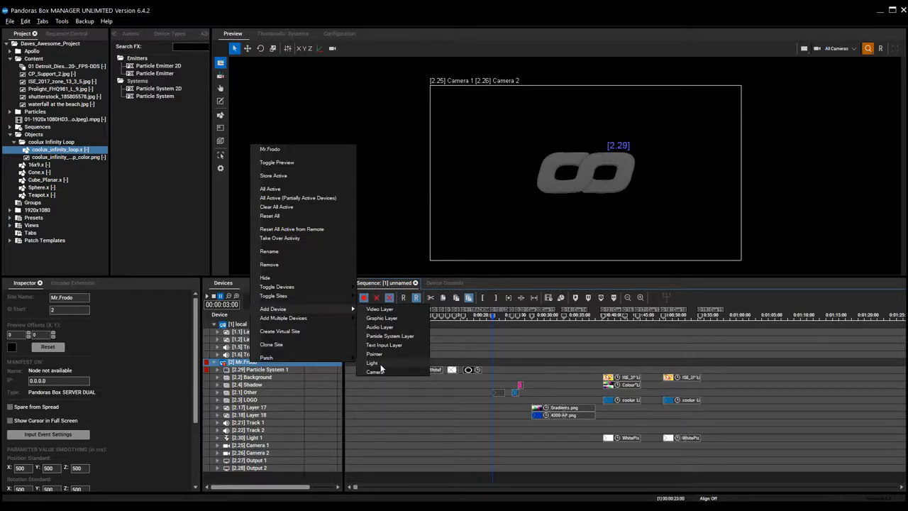
pyautogui.click(254, 439)
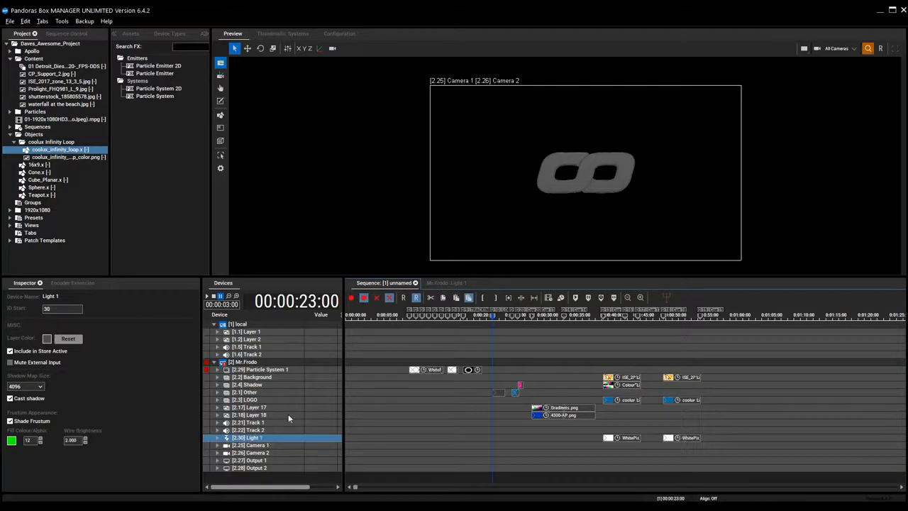
# Examine the grey infinity loop logo up close and review the Other layer's mesh and light settings.
pyautogui.scroll(3, 619, 142)
pyautogui.scroll(-1, 619, 141)
pyautogui.moveTo(614, 137); pyautogui.dragTo(609, 175, button='middle')
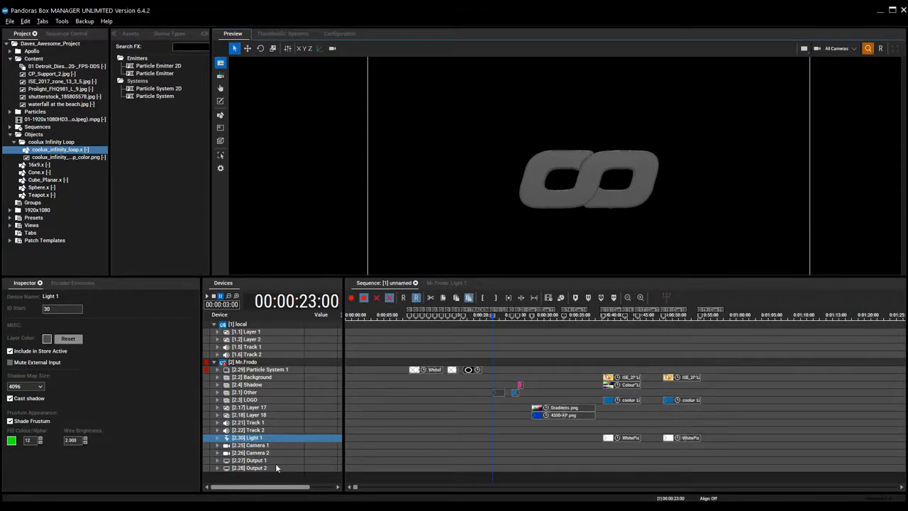
pyautogui.click(249, 399)
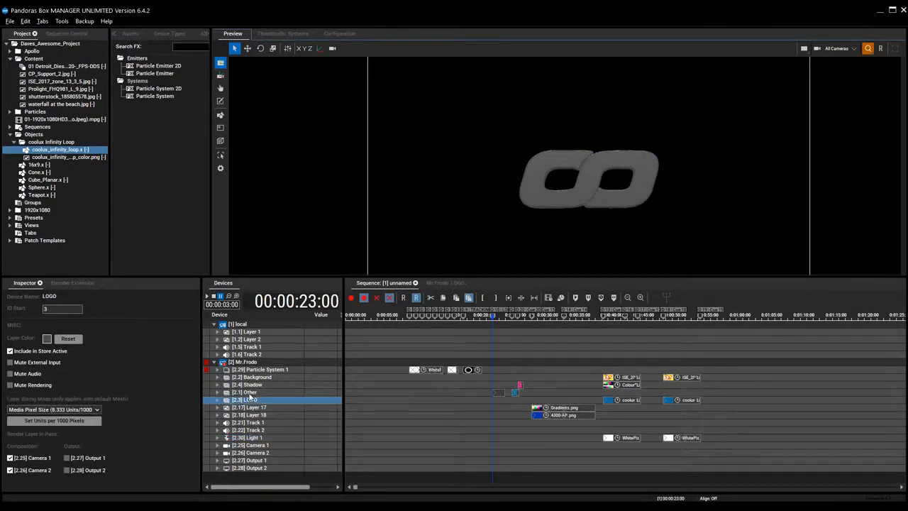
pyautogui.click(249, 392)
pyautogui.click(444, 283)
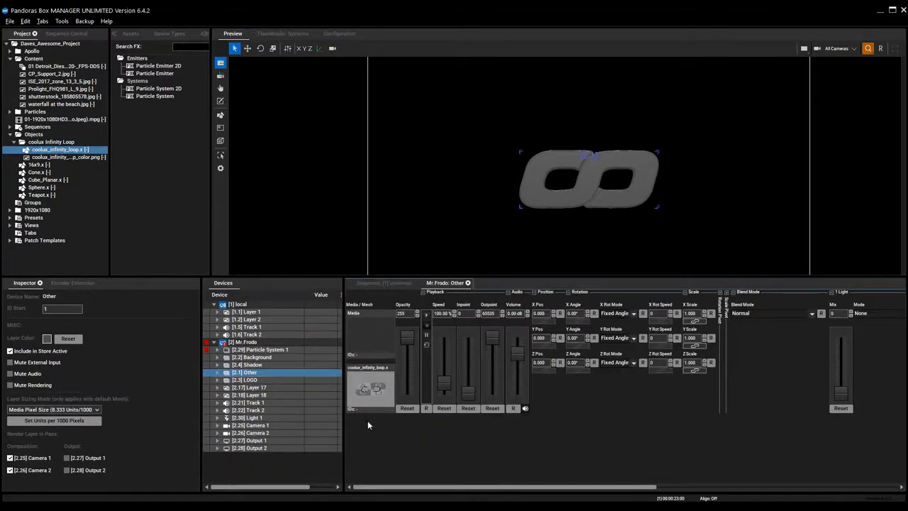
# Advance the sequence to the cue at 00:00:26:00.
pyautogui.click(377, 283)
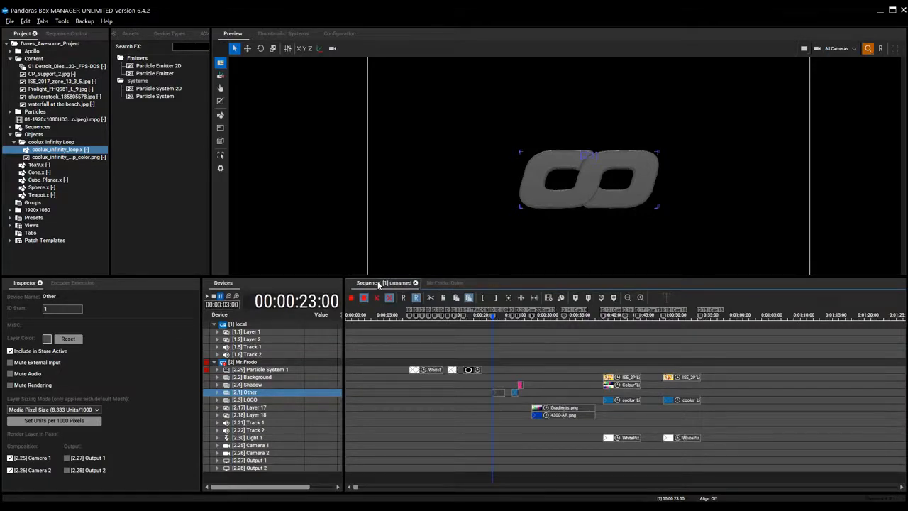
pyautogui.press('n')
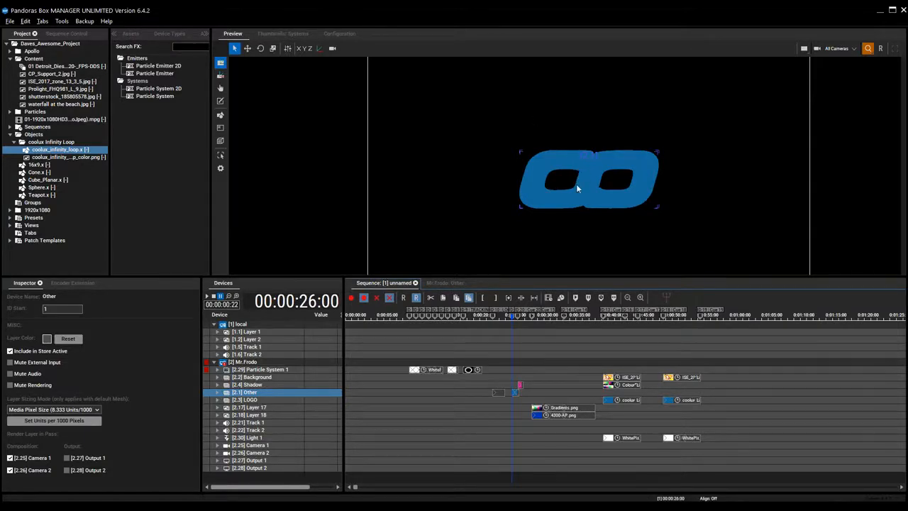
# Show the Other layer's light parameters and look up the Global Light effect's documentation in the Aeon FX Lighting folder.
pyautogui.moveTo(576, 184); pyautogui.dragTo(613, 148, button='middle')
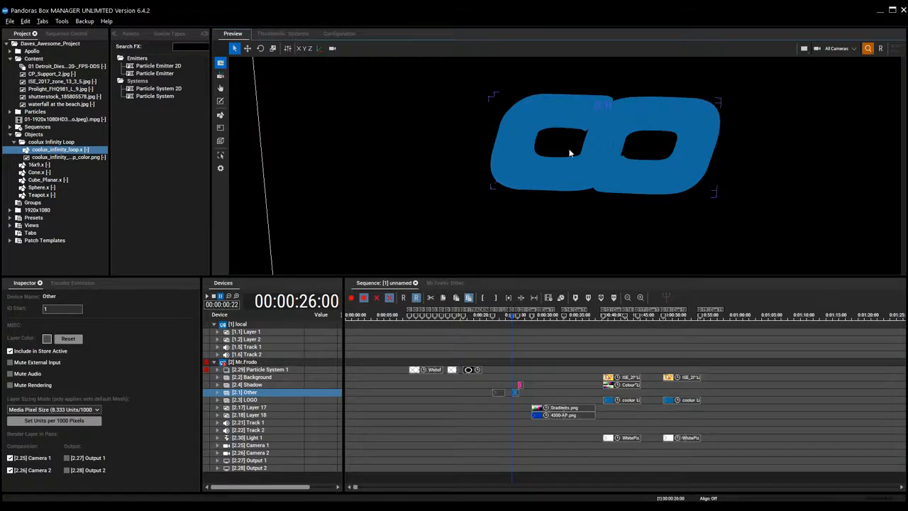
pyautogui.click(446, 282)
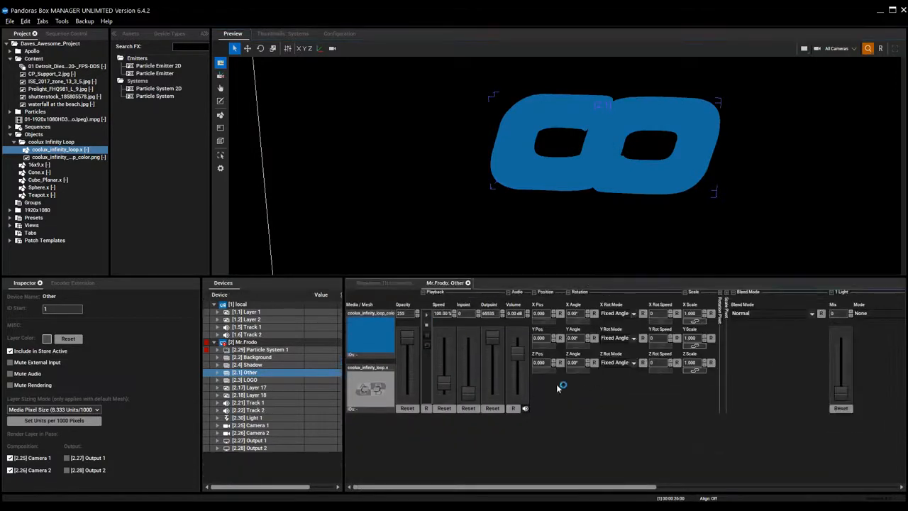
pyautogui.moveTo(528, 488); pyautogui.dragTo(786, 471)
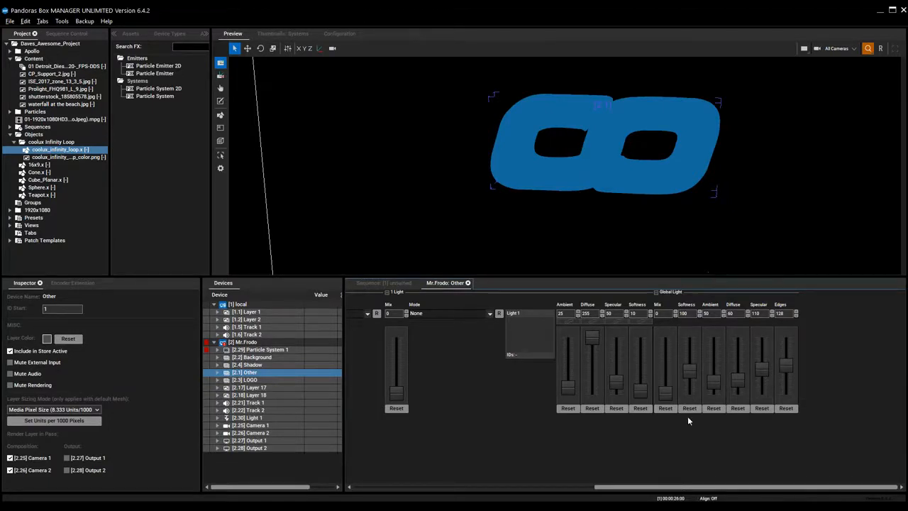
pyautogui.click(201, 34)
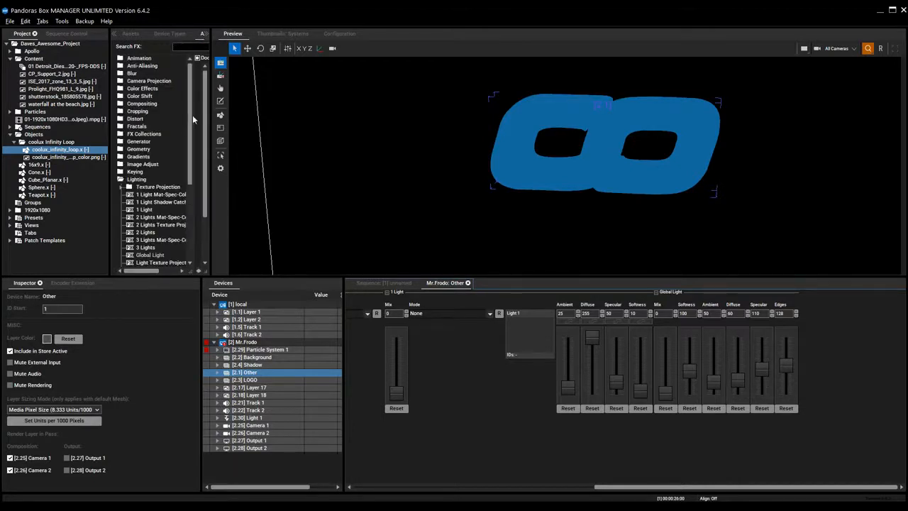
pyautogui.click(138, 179)
pyautogui.scroll(-3, 190, 163)
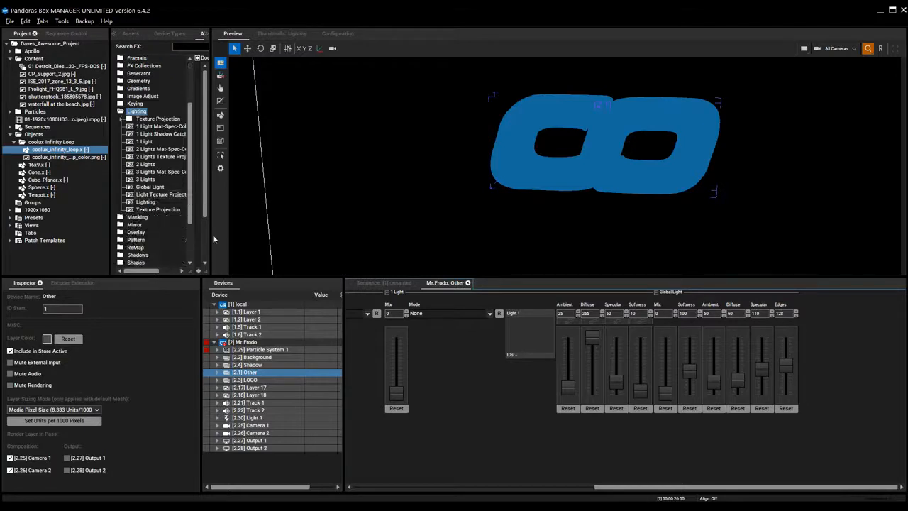
pyautogui.moveTo(209, 232); pyautogui.dragTo(366, 213)
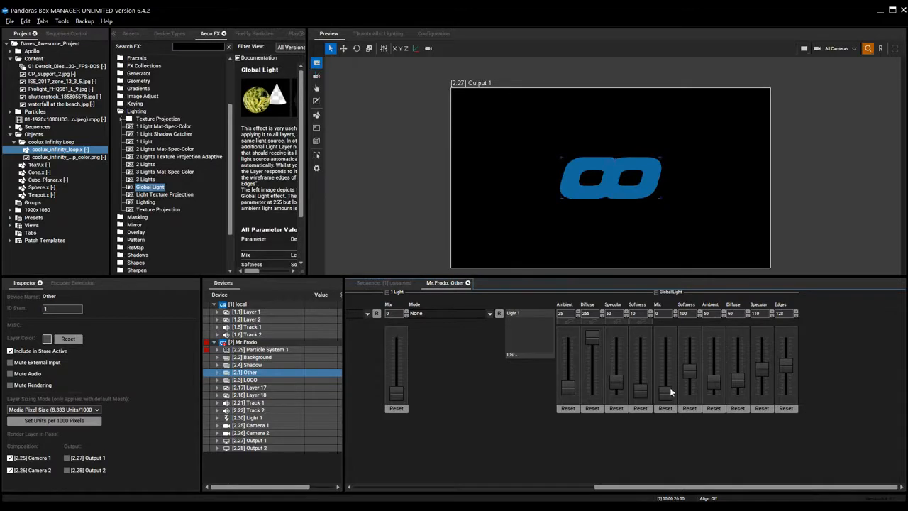
# Raise the Other layer's Global Light mix to 255 and view the shaded blue logo through All Cameras.
pyautogui.click(838, 48)
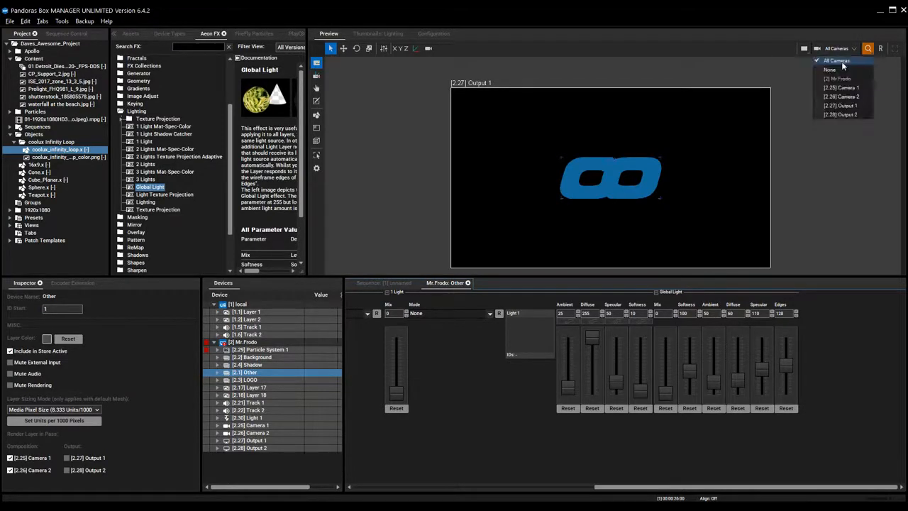
pyautogui.click(841, 61)
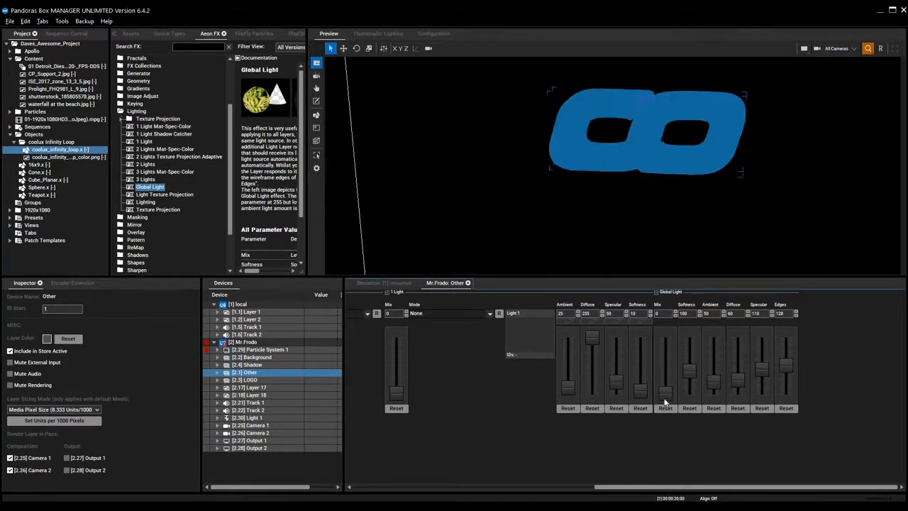
pyautogui.moveTo(665, 391); pyautogui.dragTo(666, 336)
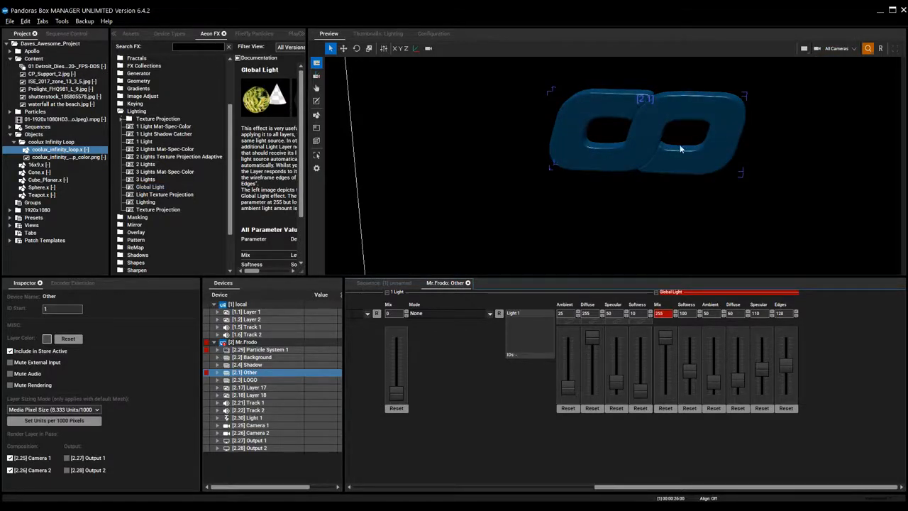
pyautogui.moveTo(660, 137); pyautogui.dragTo(616, 215, button='middle')
pyautogui.moveTo(553, 237); pyautogui.dragTo(658, 190, button='middle')
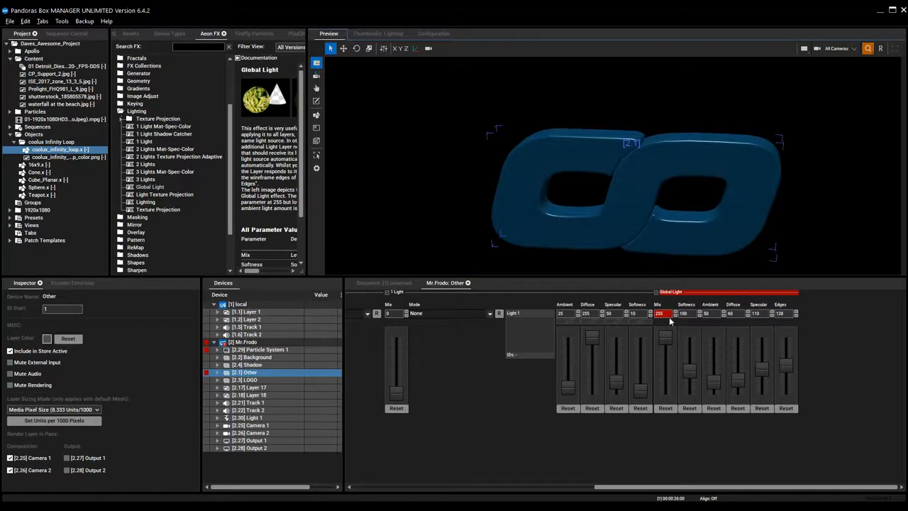
# Adjust the logo's Global Light to softness 95, ambient 112, diffuse 101 and specular 103.
pyautogui.moveTo(691, 354); pyautogui.dragTo(736, 381)
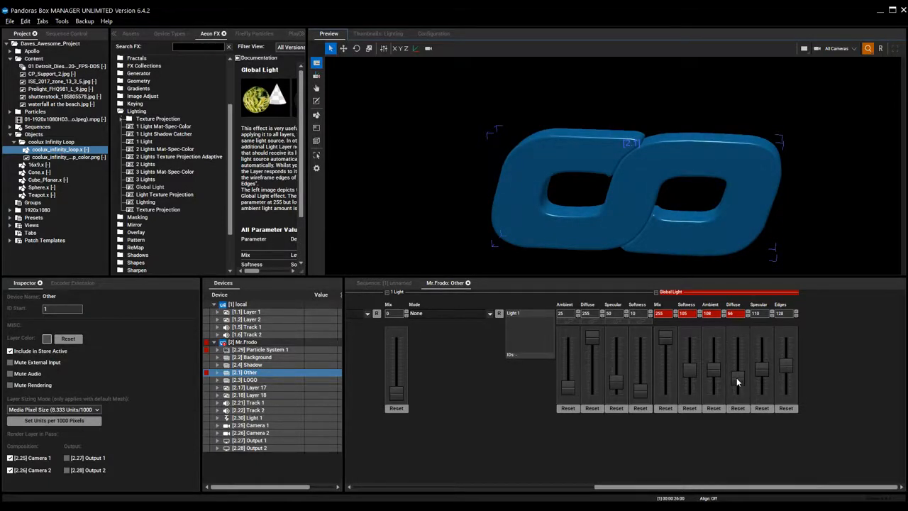
pyautogui.moveTo(764, 373); pyautogui.dragTo(764, 361)
pyautogui.moveTo(714, 369); pyautogui.dragTo(763, 363)
pyautogui.moveTo(694, 371); pyautogui.dragTo(763, 376)
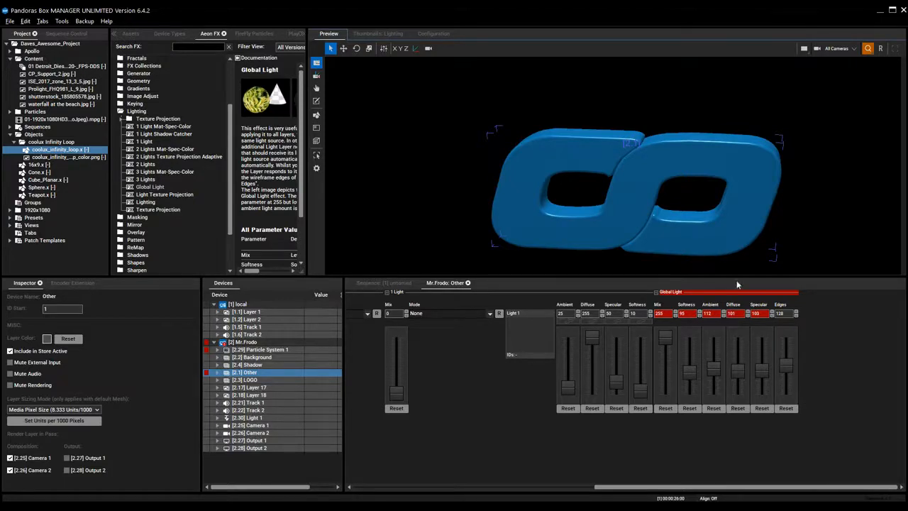
# Review the default mesh shading, material and global point light position in the Client Display configuration, and return to the All Cameras preview.
pyautogui.click(434, 37)
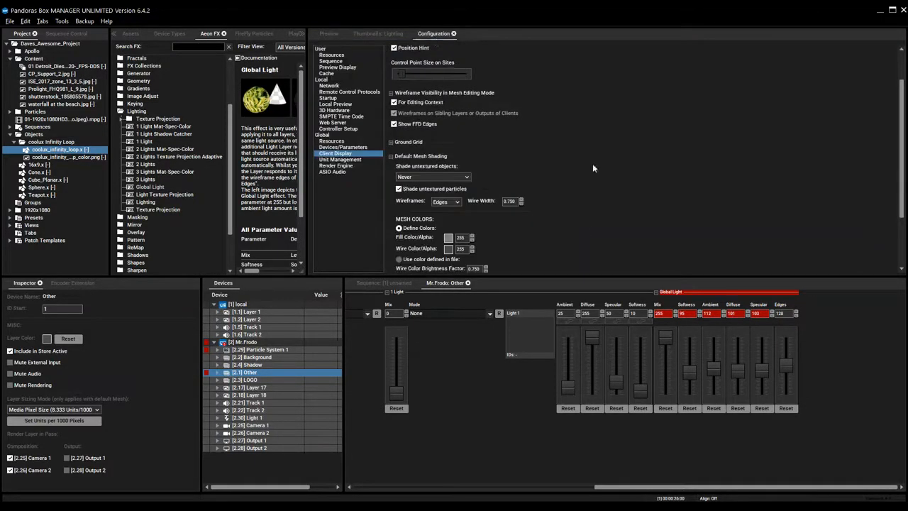
pyautogui.scroll(-3, 698, 170)
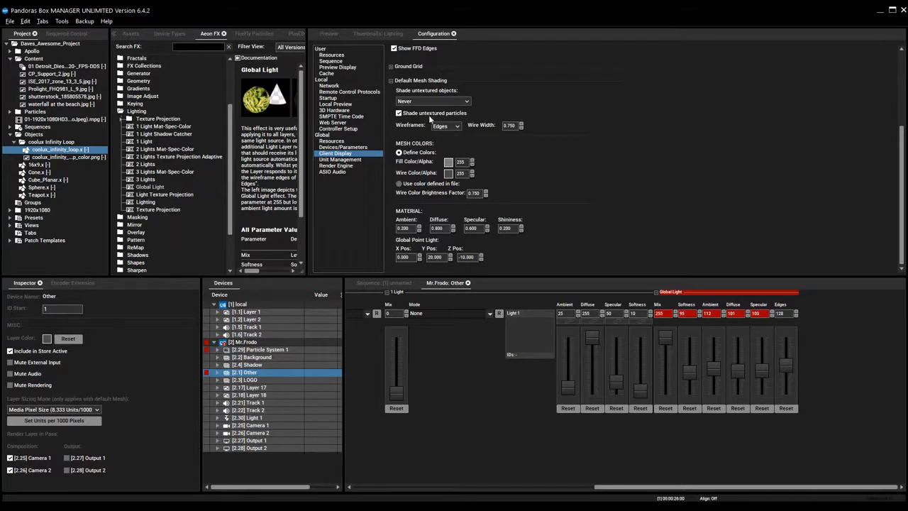
pyautogui.click(329, 34)
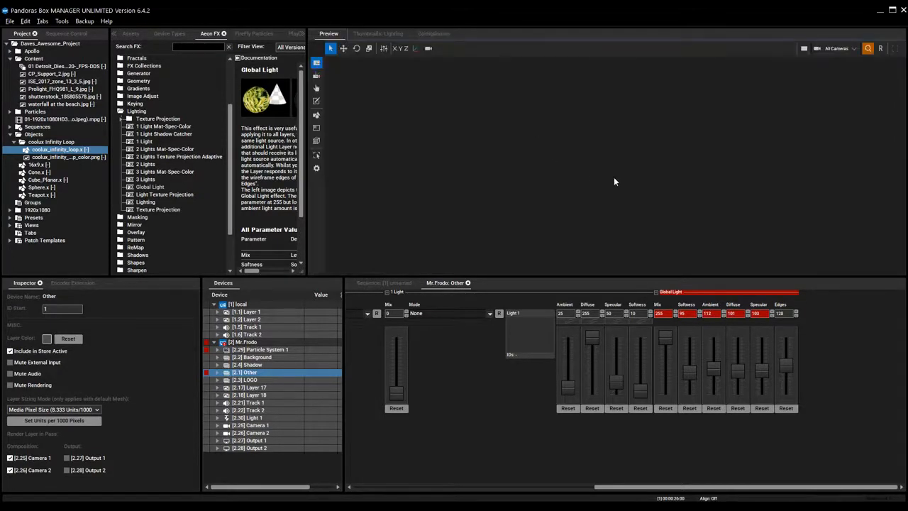
pyautogui.click(837, 49)
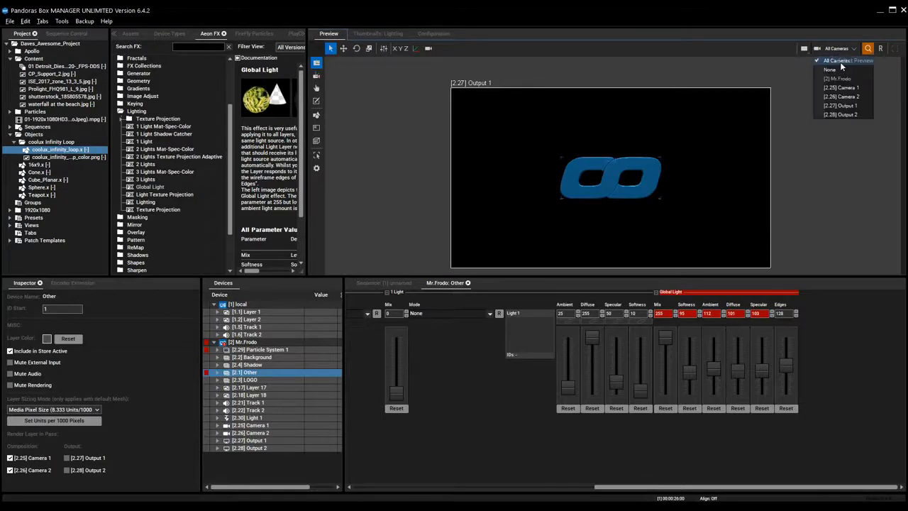
pyautogui.click(839, 61)
pyautogui.moveTo(725, 202); pyautogui.dragTo(707, 202)
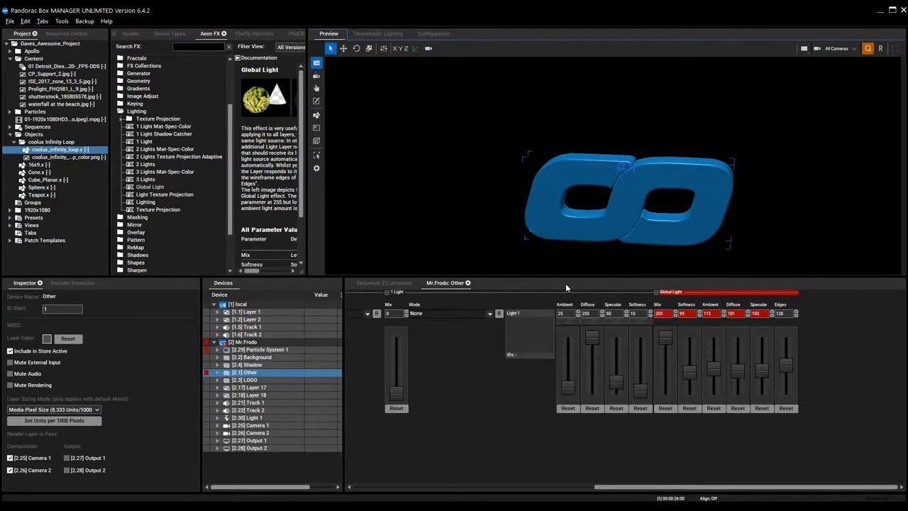
# Inspect the lit logo, run the sequence on to 00:00:26:22 and reset the preview view around the rotating logo.
pyautogui.click(386, 283)
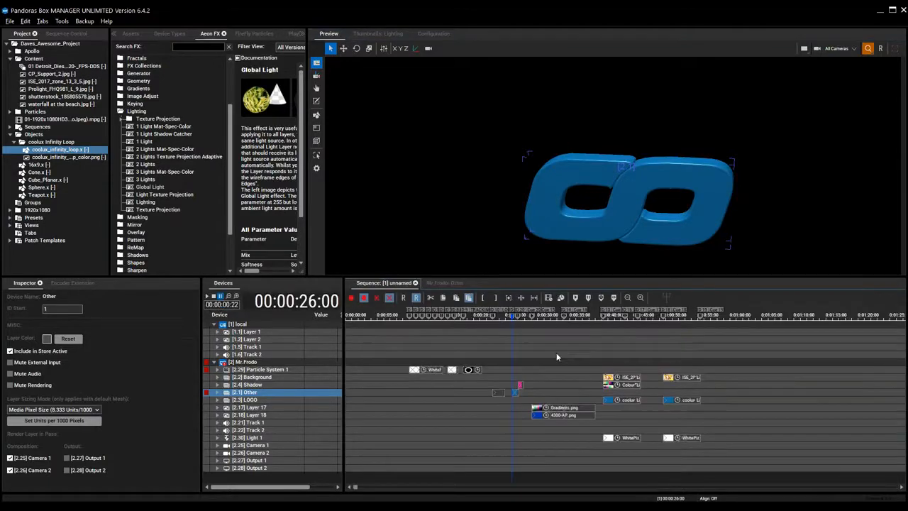
pyautogui.scroll(4, 641, 234)
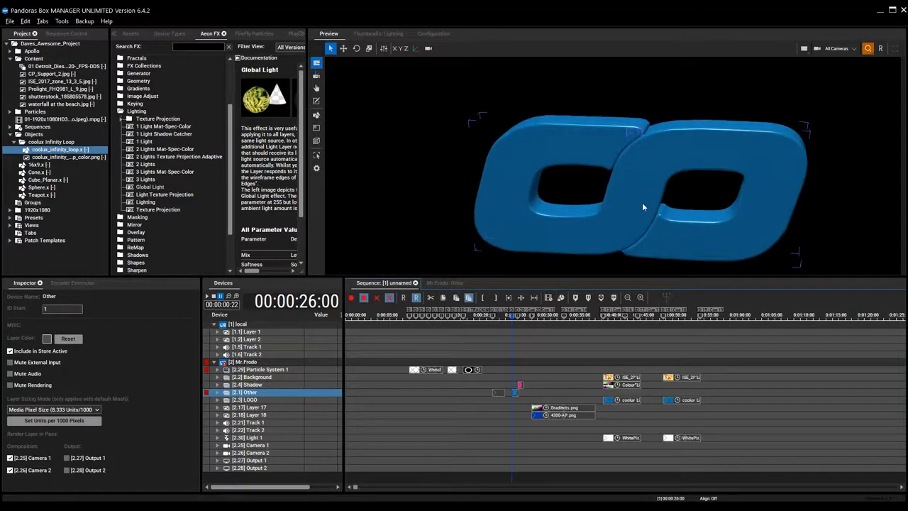
pyautogui.moveTo(642, 203)
pyautogui.mouseDown(button='middle')
pyautogui.moveTo(671, 202)
pyautogui.moveTo(672, 190)
pyautogui.moveTo(652, 207)
pyautogui.moveTo(633, 205)
pyautogui.moveTo(638, 195)
pyautogui.moveTo(652, 201)
pyautogui.moveTo(663, 192)
pyautogui.moveTo(631, 206)
pyautogui.moveTo(604, 195)
pyautogui.moveTo(650, 202)
pyautogui.mouseUp(button='middle')
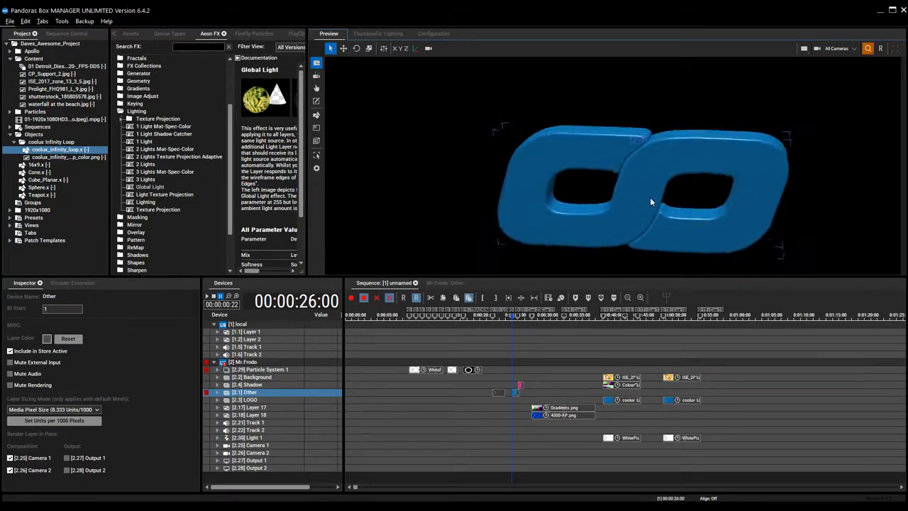
pyautogui.scroll(-5, 649, 197)
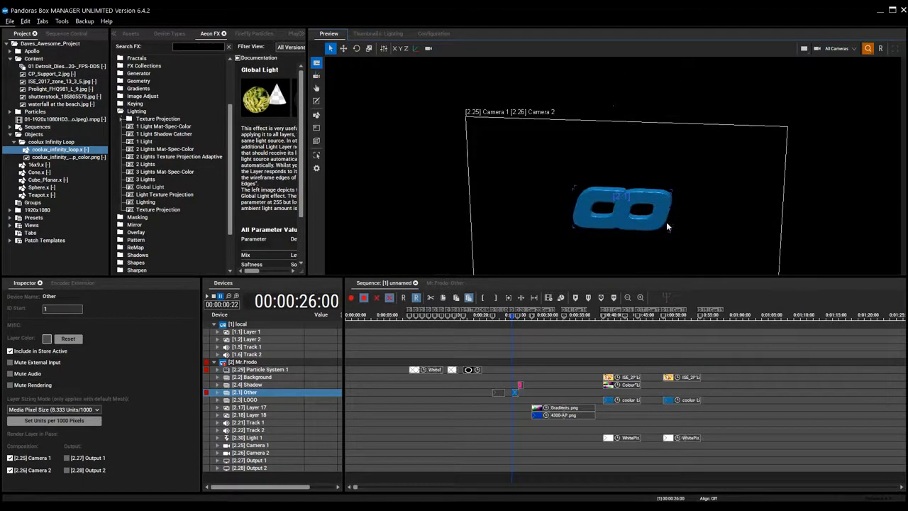
pyautogui.scroll(1, 666, 223)
pyautogui.press('space')
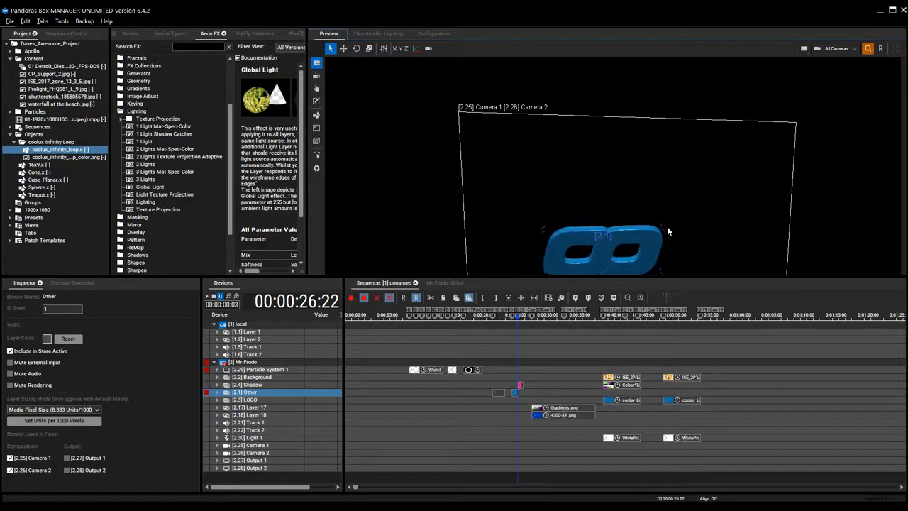
pyautogui.moveTo(709, 217); pyautogui.dragTo(717, 172, button='middle')
pyautogui.click(868, 48)
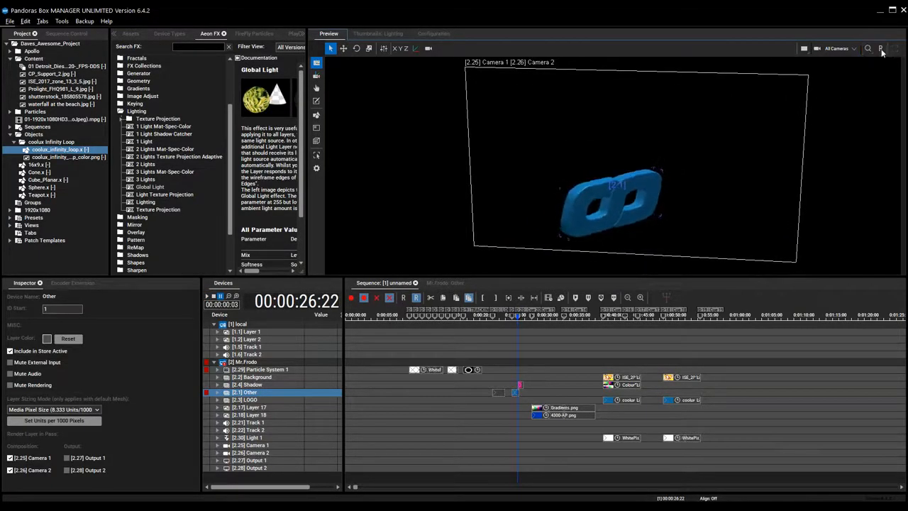
pyautogui.click(880, 49)
pyautogui.scroll(4, 661, 228)
pyautogui.moveTo(656, 232); pyautogui.dragTo(667, 179, button='middle')
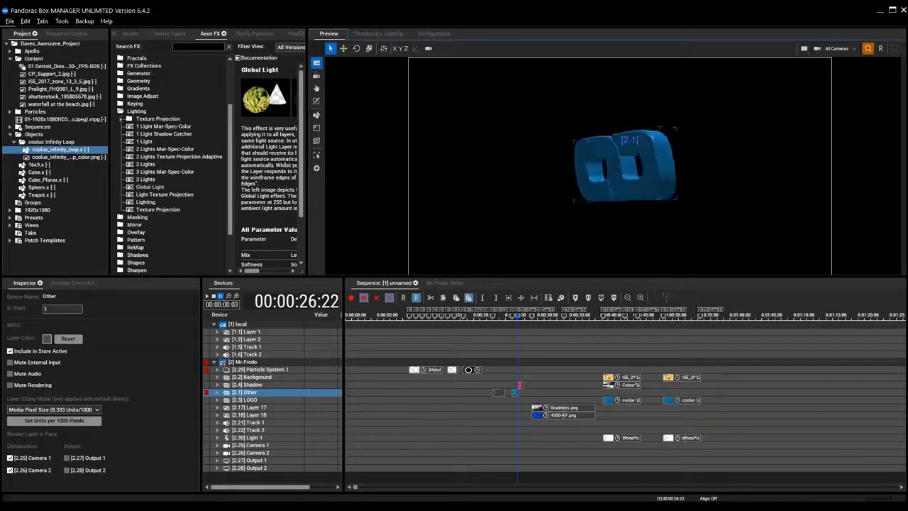
# Enlarge the preview area and place the sequence at 00:00:27:00, where the logo appears with the pink plane.
pyautogui.moveTo(649, 277); pyautogui.dragTo(650, 300)
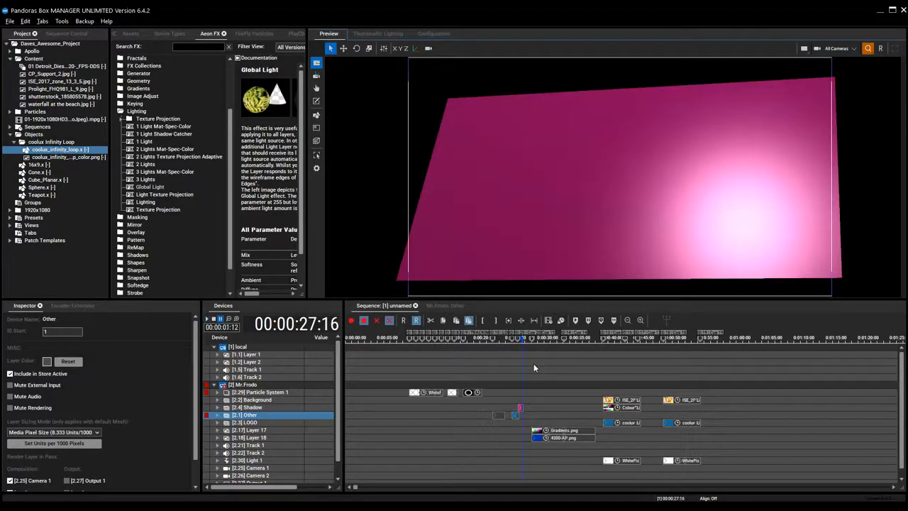
pyautogui.click(385, 306)
pyautogui.moveTo(522, 339); pyautogui.dragTo(517, 339)
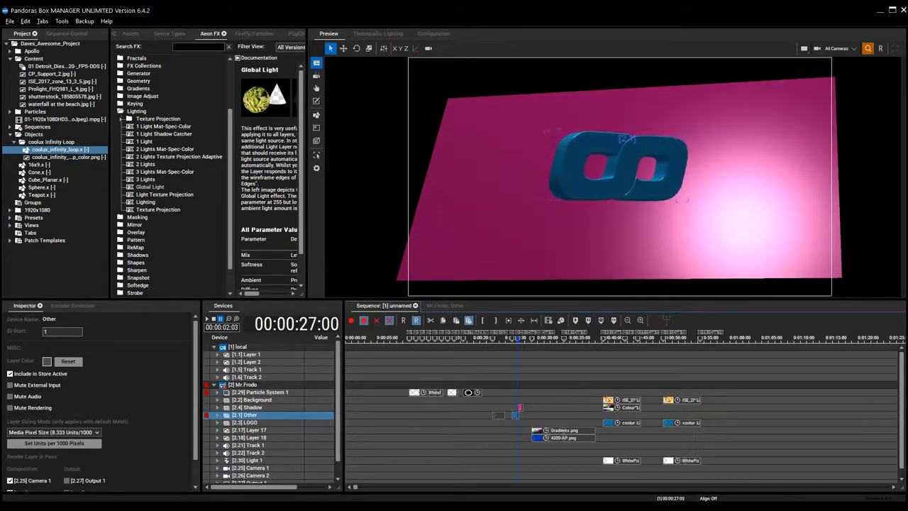
# Tilt the pink plane on the Shadow layer to an X angle of 29.50° and a Y angle of -9.00°.
pyautogui.press('Up')
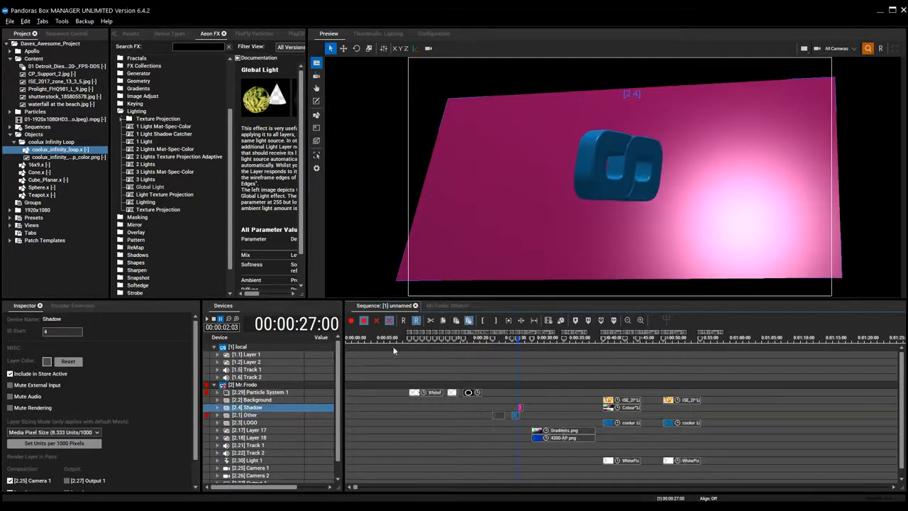
pyautogui.click(437, 305)
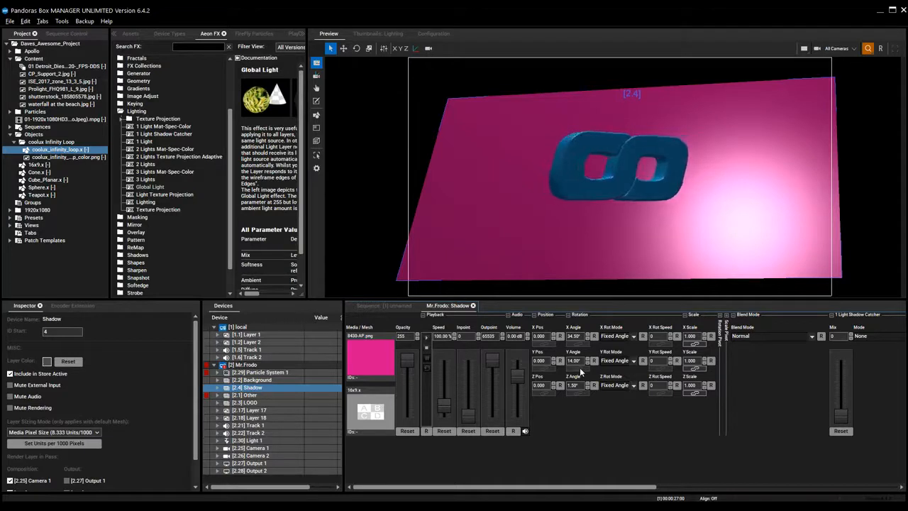
pyautogui.moveTo(575, 361)
pyautogui.mouseDown()
pyautogui.moveTo(586, 389)
pyautogui.moveTo(586, 365)
pyautogui.mouseUp()
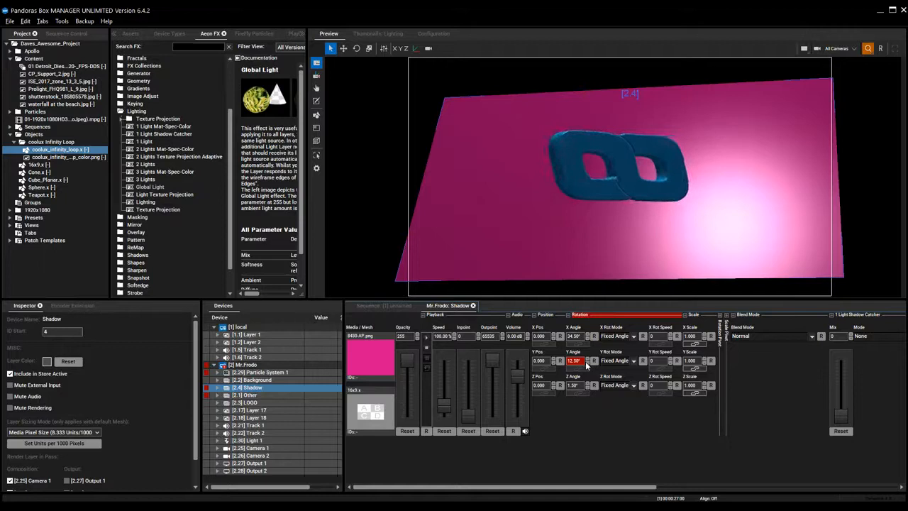
pyautogui.moveTo(582, 341); pyautogui.dragTo(581, 367)
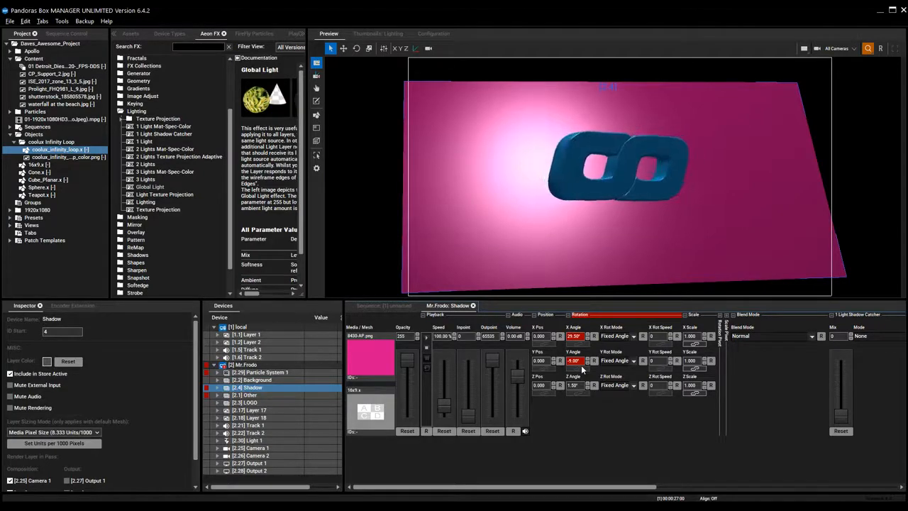
# Compare the pink plane's shading by lowering the Shadow layer's Global Light mix to 0 and restoring it to 255.
pyautogui.click(376, 306)
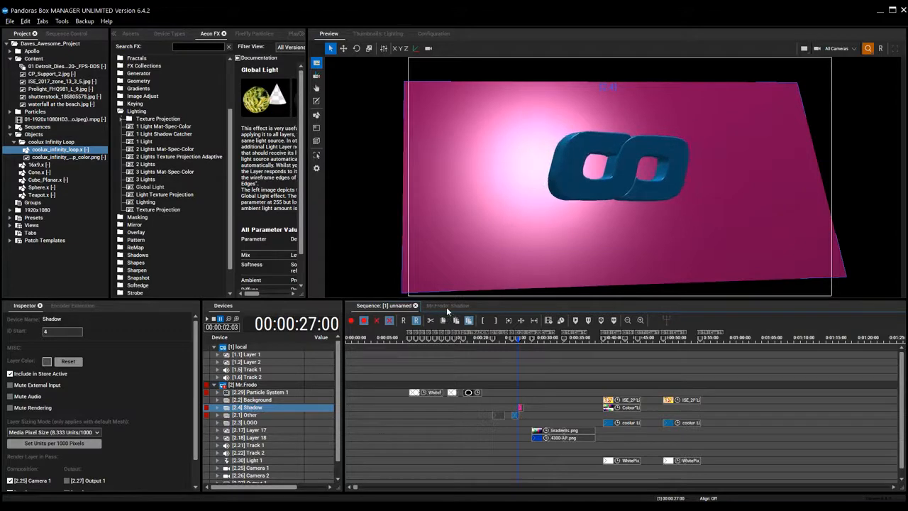
pyautogui.click(446, 306)
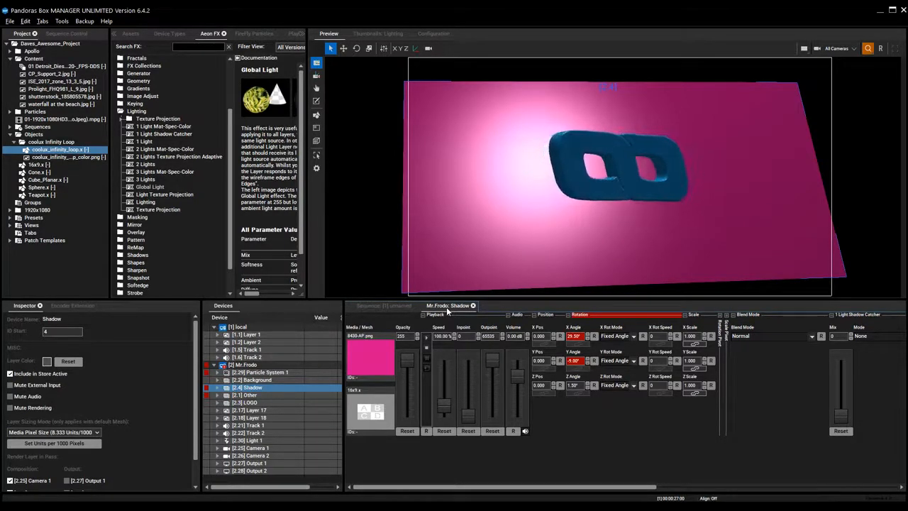
pyautogui.moveTo(523, 484); pyautogui.dragTo(801, 499)
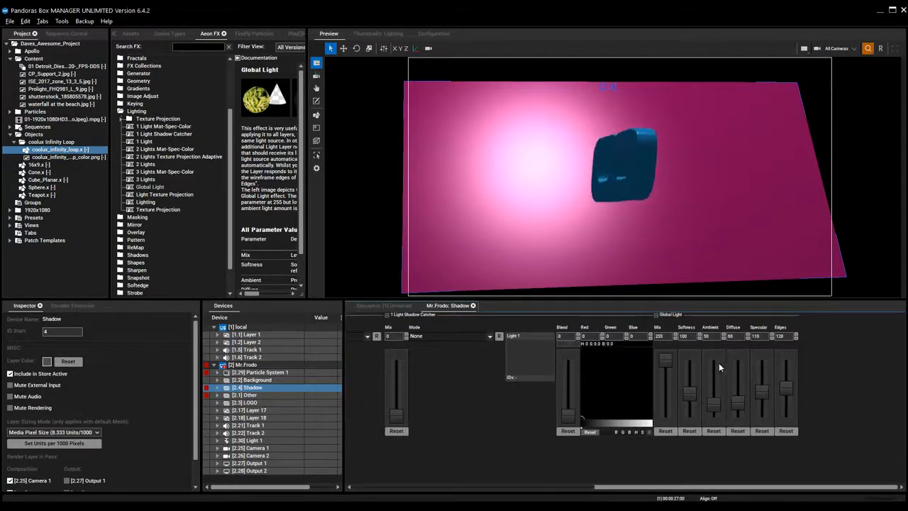
pyautogui.moveTo(664, 360); pyautogui.dragTo(673, 472)
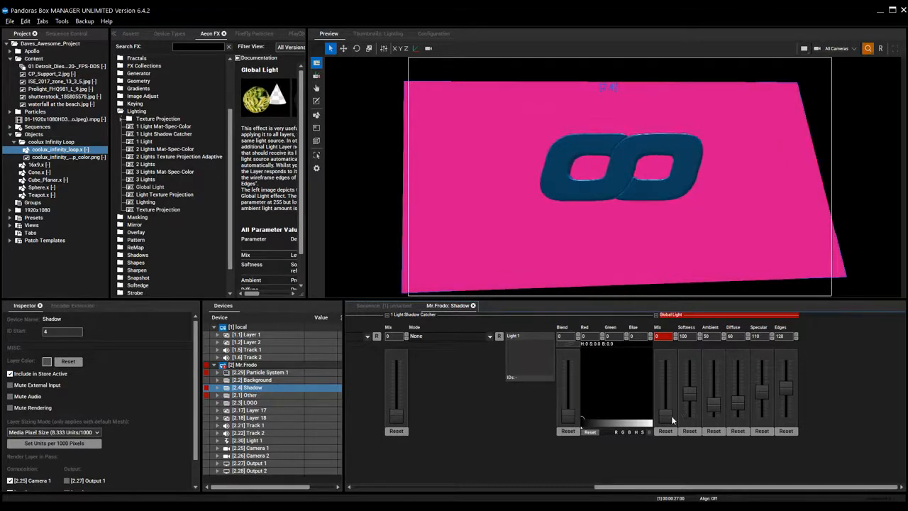
pyautogui.moveTo(671, 415); pyautogui.dragTo(657, 349)
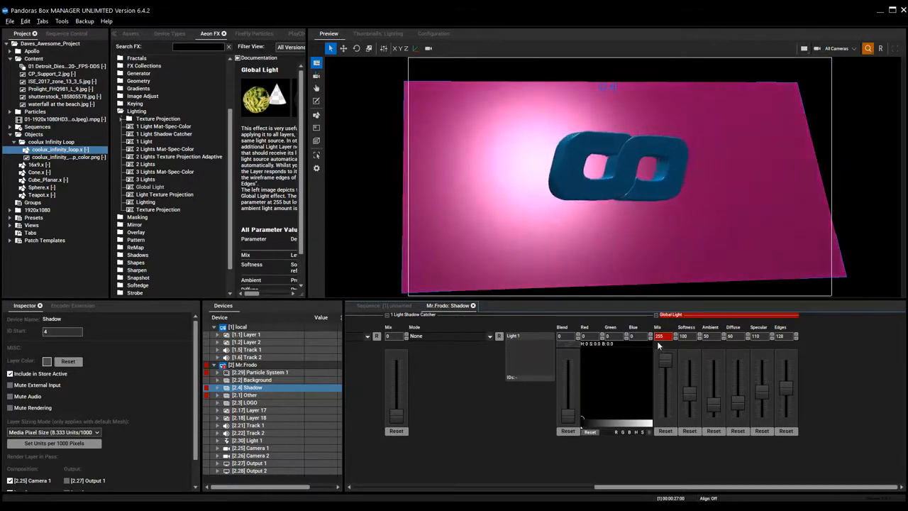
# Adjust the Shadow layer's Global Light to softness 75, ambient 66, diffuse 75 and specular 64.
pyautogui.moveTo(690, 394); pyautogui.dragTo(686, 377)
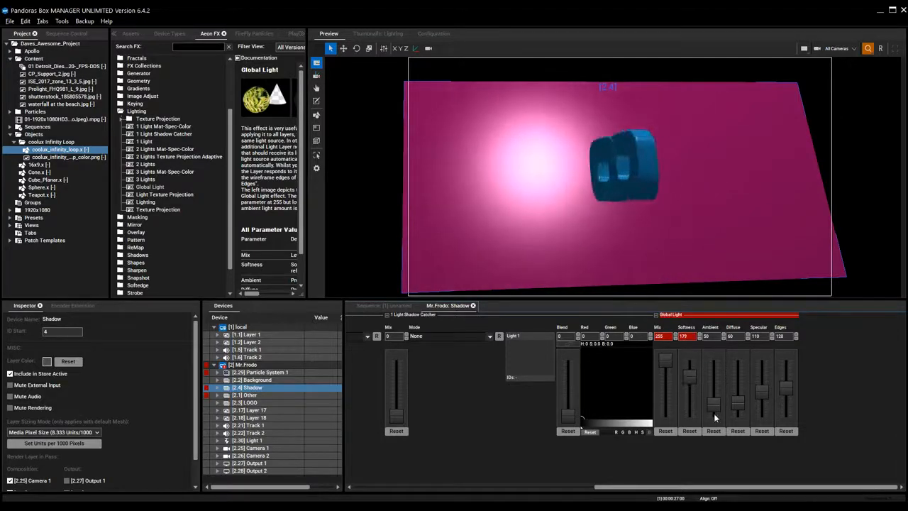
pyautogui.moveTo(715, 406); pyautogui.dragTo(734, 390)
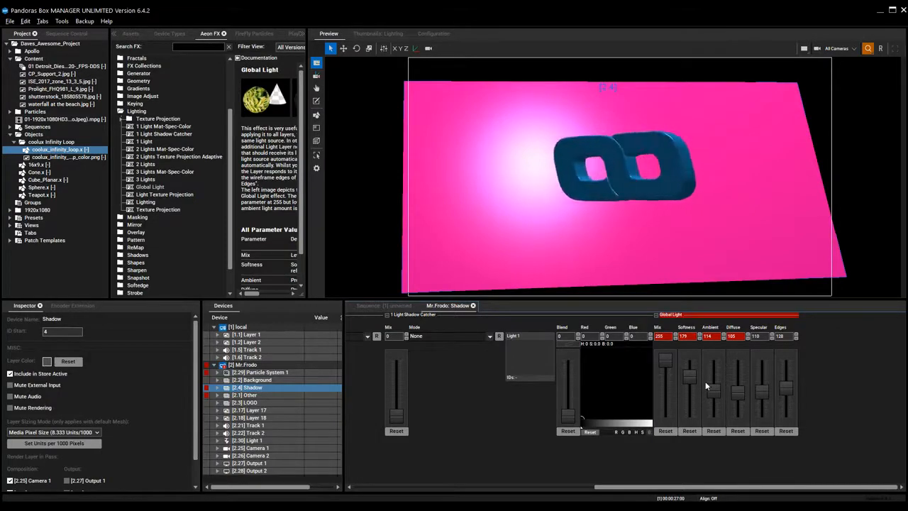
pyautogui.moveTo(686, 375); pyautogui.dragTo(760, 405)
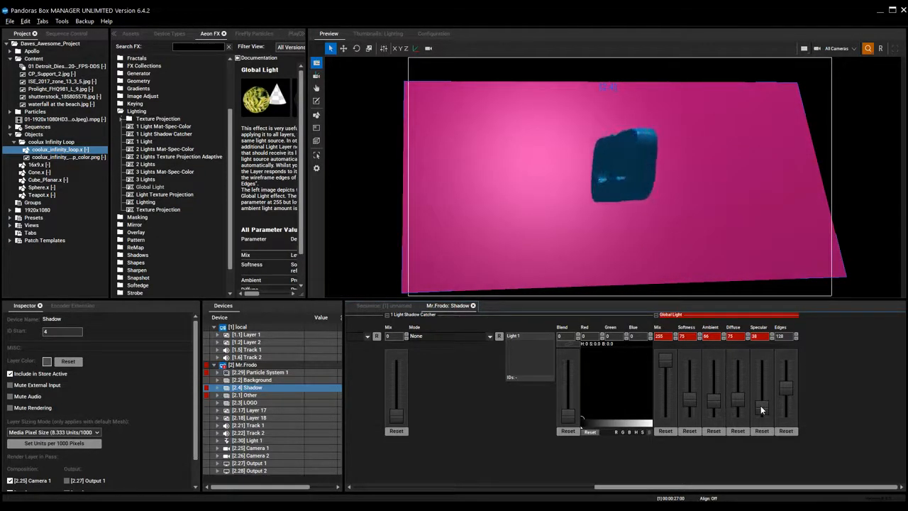
pyautogui.moveTo(760, 405); pyautogui.dragTo(750, 344)
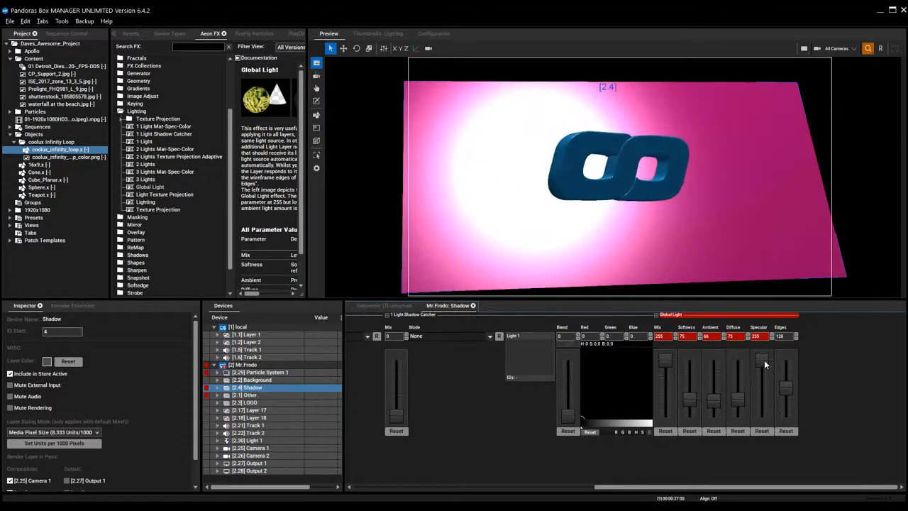
pyautogui.moveTo(765, 363); pyautogui.dragTo(769, 402)
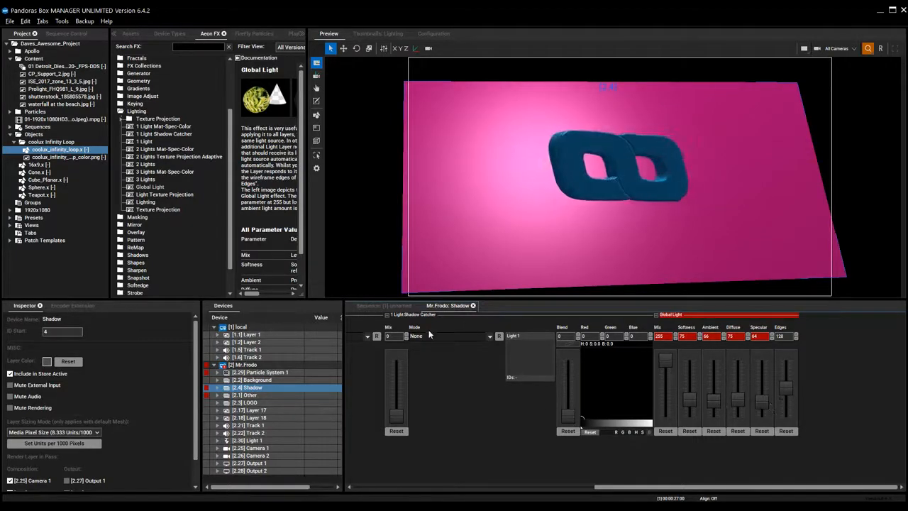
# Return to the sequence timeline and advance it to the teapot and sphere scene at 00:00:29:03.
pyautogui.click(397, 305)
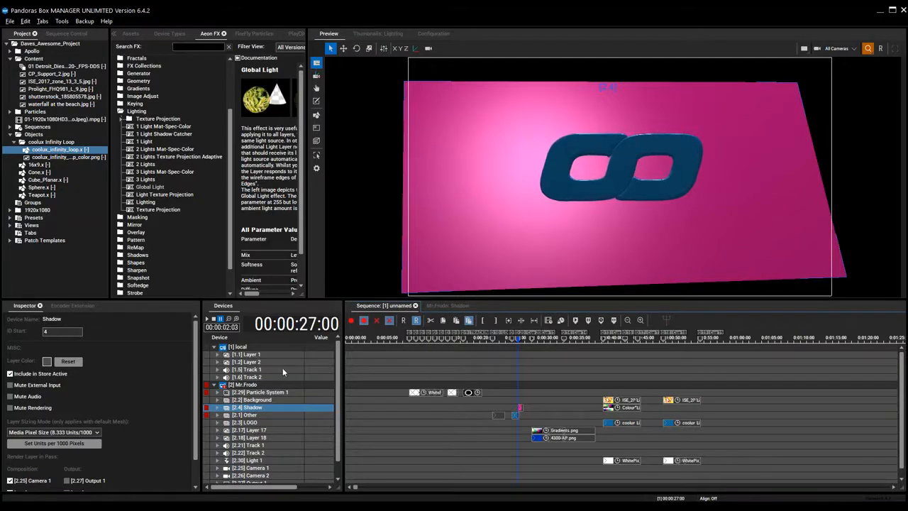
pyautogui.click(415, 322)
pyautogui.click(525, 343)
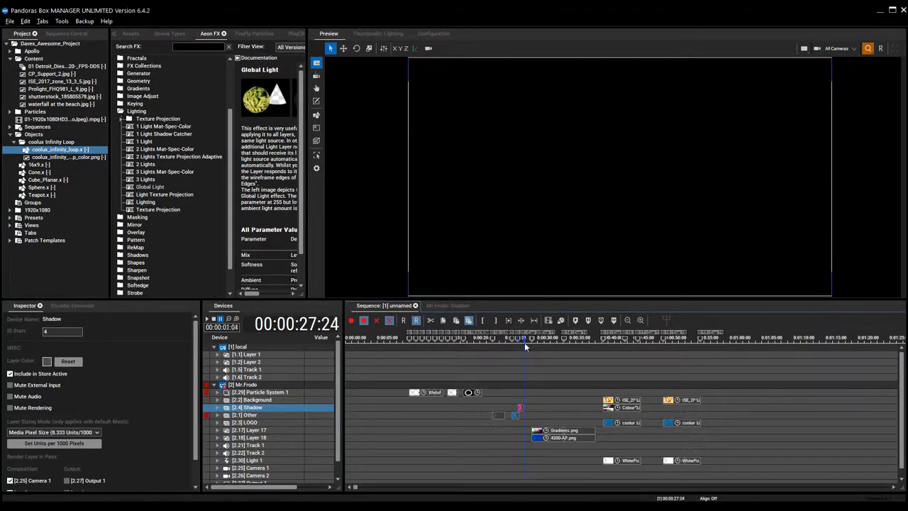
pyautogui.press('pagedown')
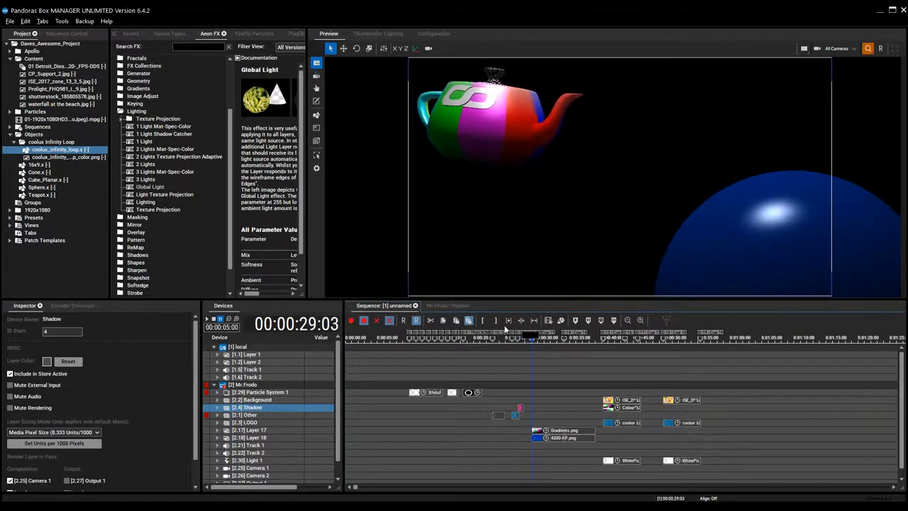
# Switch the preview from all cameras to Output 1 and enlarge the teapot and sphere scene.
pyautogui.click(837, 48)
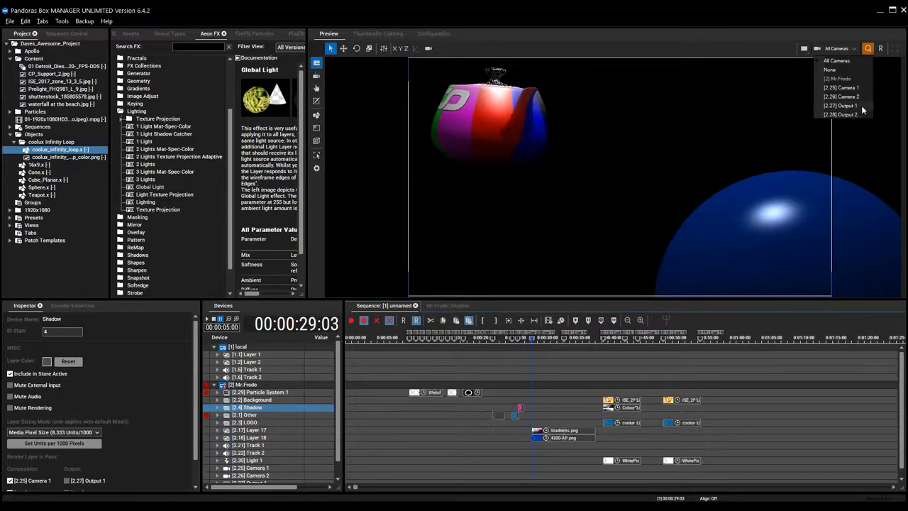
pyautogui.click(845, 110)
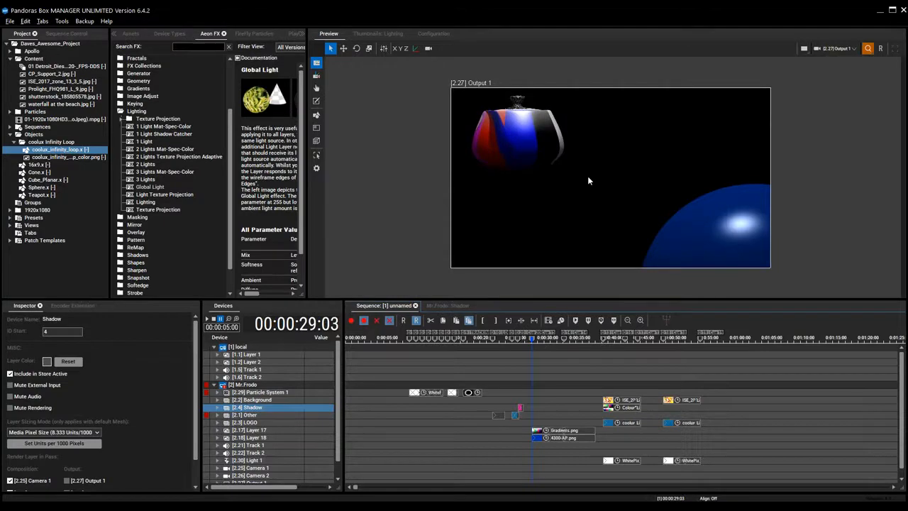
pyautogui.scroll(2, 617, 181)
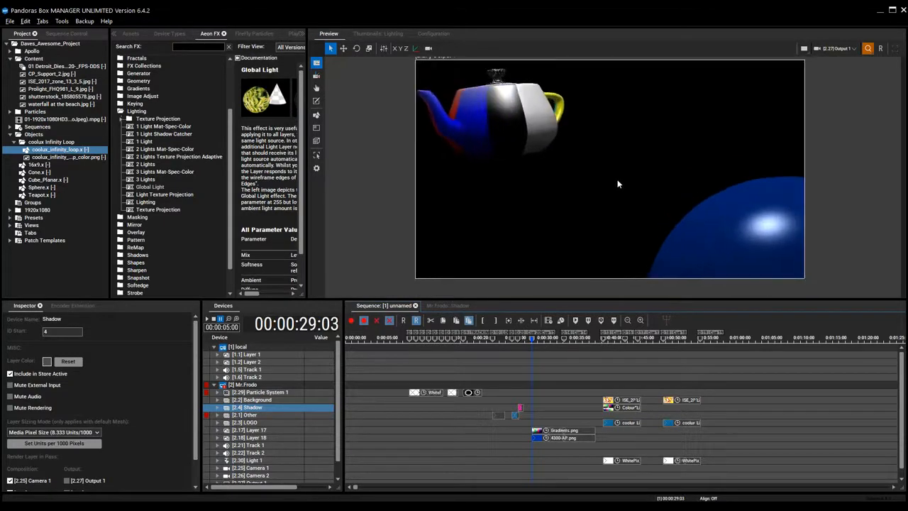
pyautogui.scroll(1, 620, 183)
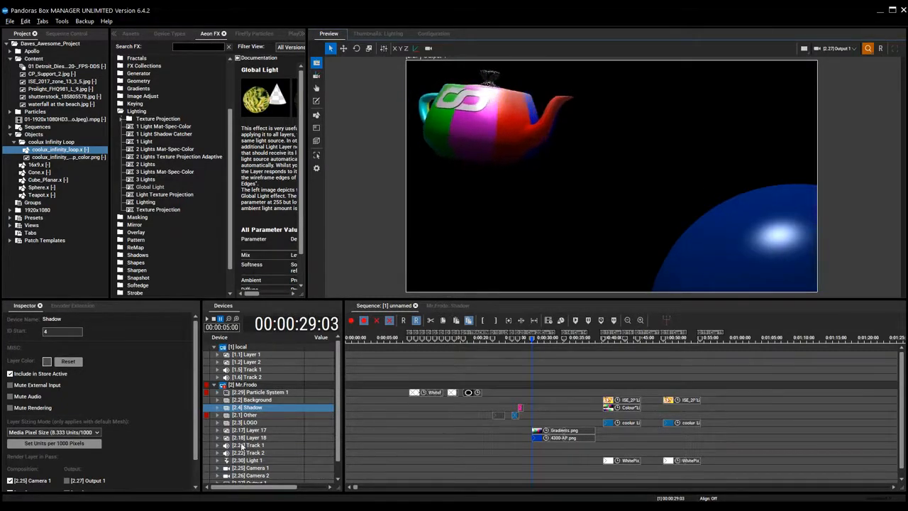
# Compare the teapot's shading by lowering Layer 17's Global Light mix to 0 and restoring it to 255.
pyautogui.click(275, 429)
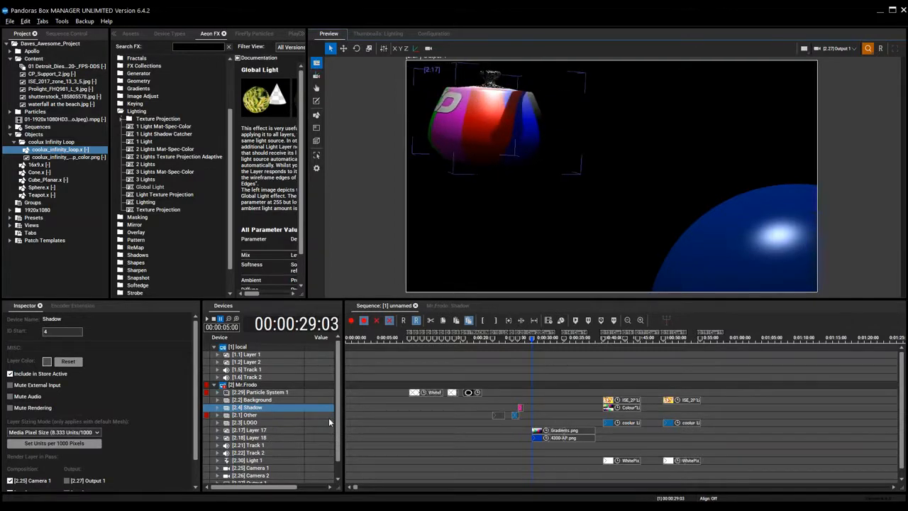
pyautogui.click(447, 306)
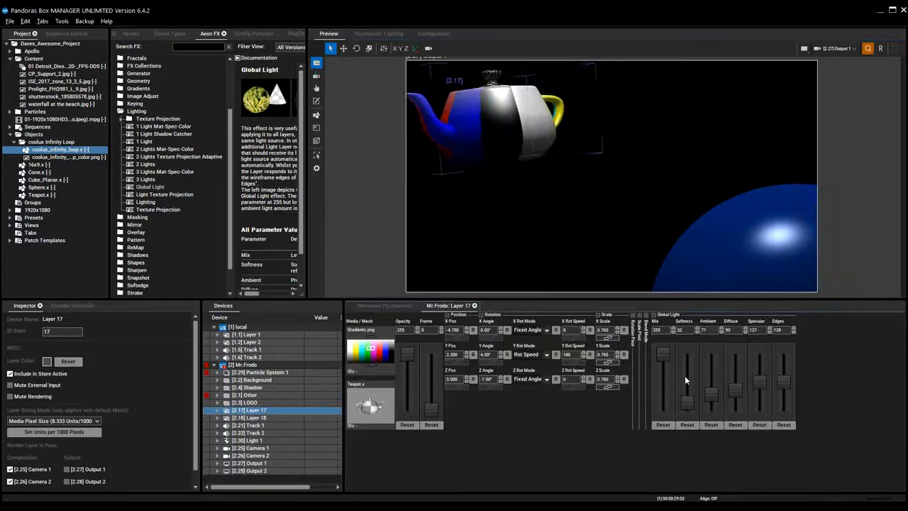
pyautogui.moveTo(660, 353); pyautogui.dragTo(666, 475)
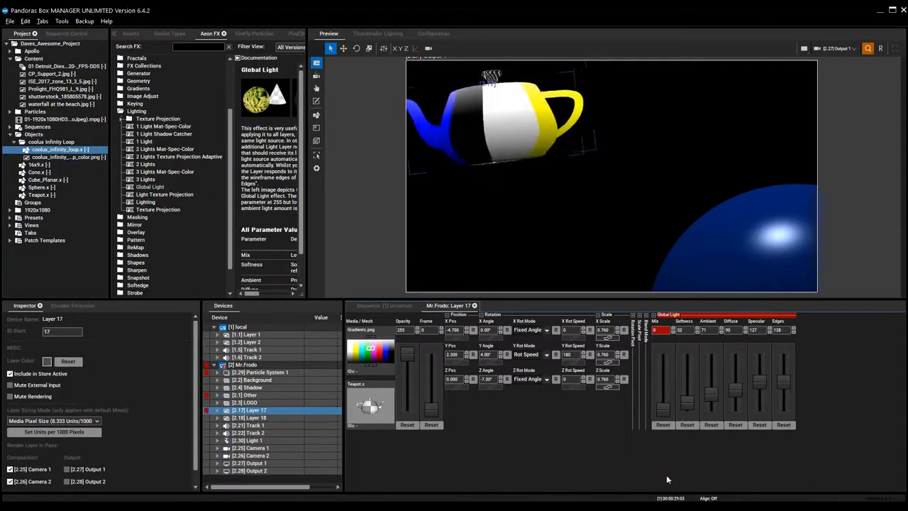
pyautogui.click(663, 423)
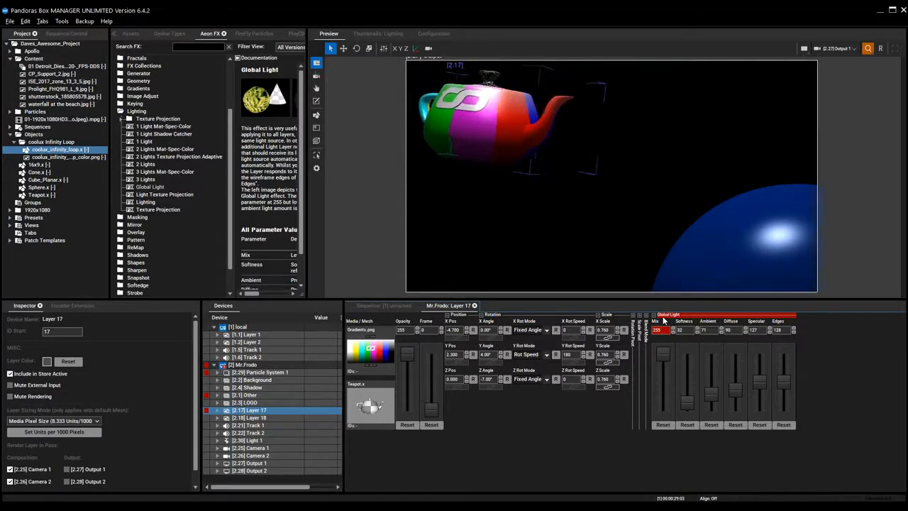
# Compare the moving blue sphere's shading by lowering Layer 18's Global Light mix to 0, playing the sequence and restoring the mix to 255.
pyautogui.click(271, 417)
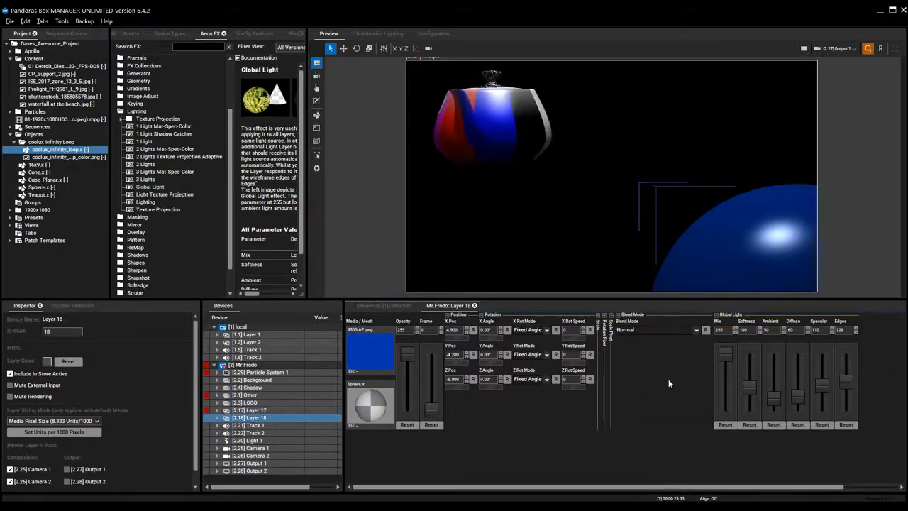
pyautogui.moveTo(723, 355); pyautogui.dragTo(724, 410)
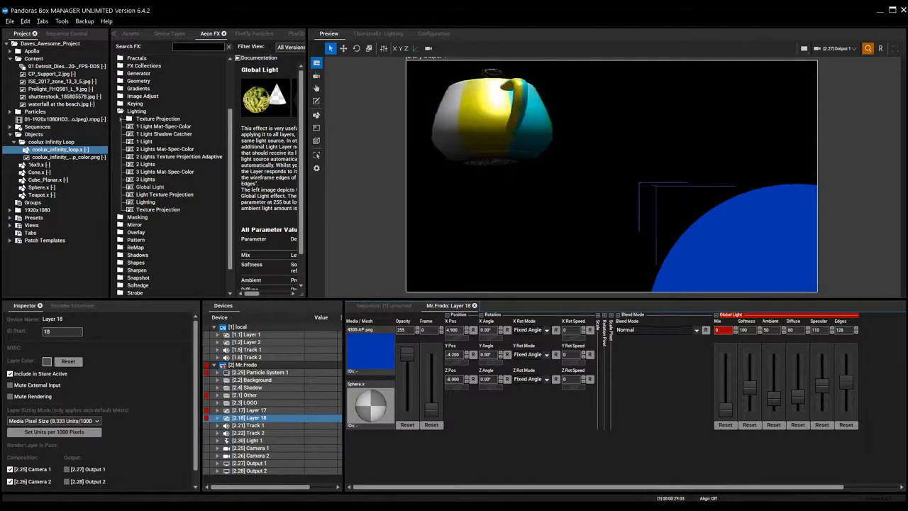
pyautogui.click(393, 305)
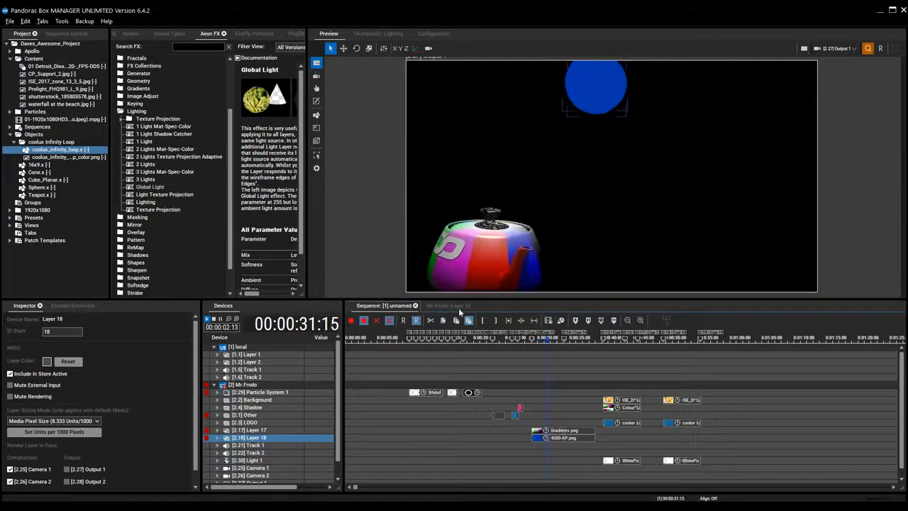
pyautogui.click(455, 305)
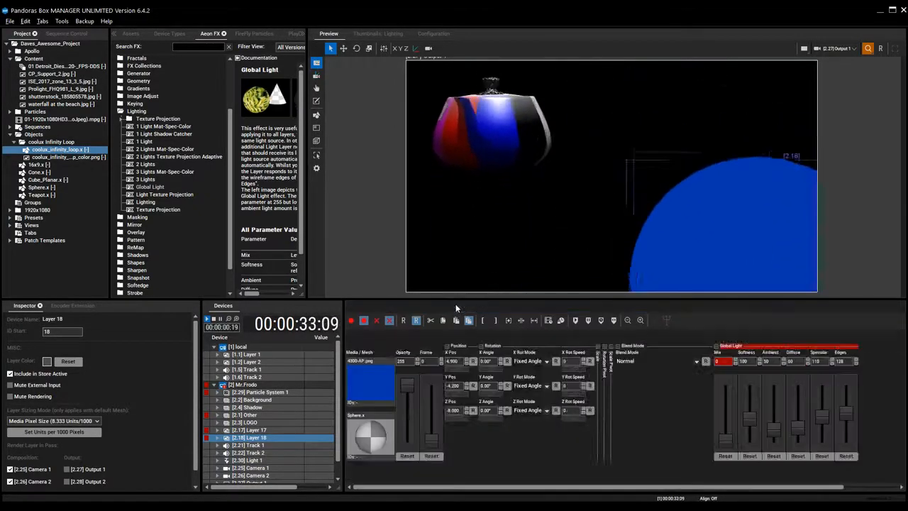
pyautogui.moveTo(732, 413); pyautogui.dragTo(731, 352)
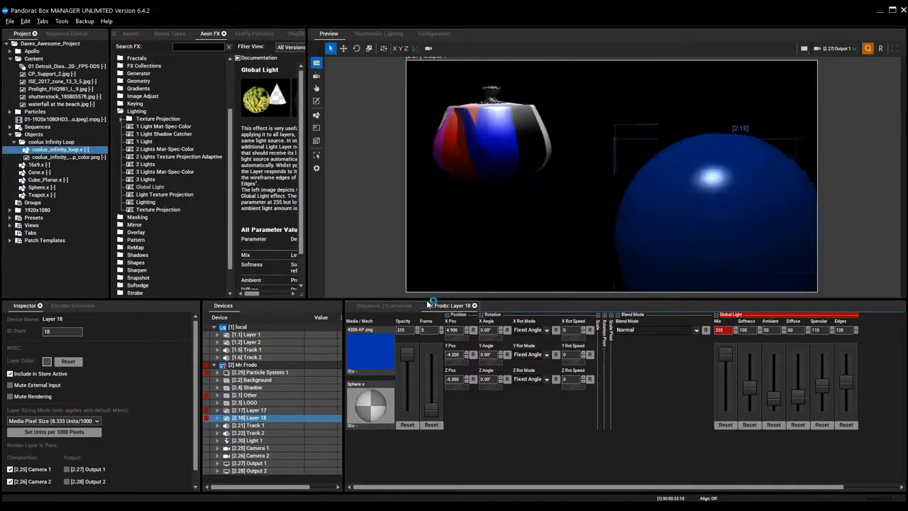
# Move the sequence on to the orange portrait scene at 00:00:40:06 and set the preview back to All Cameras.
pyautogui.click(387, 305)
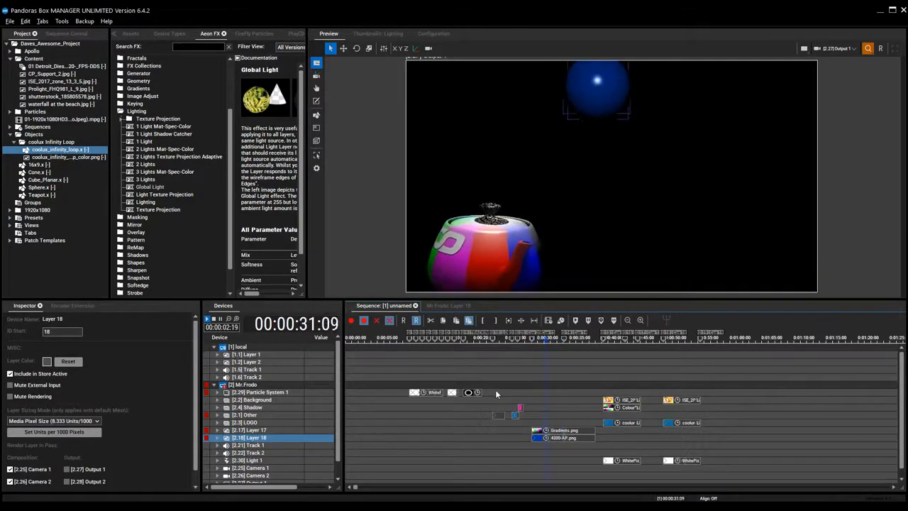
pyautogui.click(579, 341)
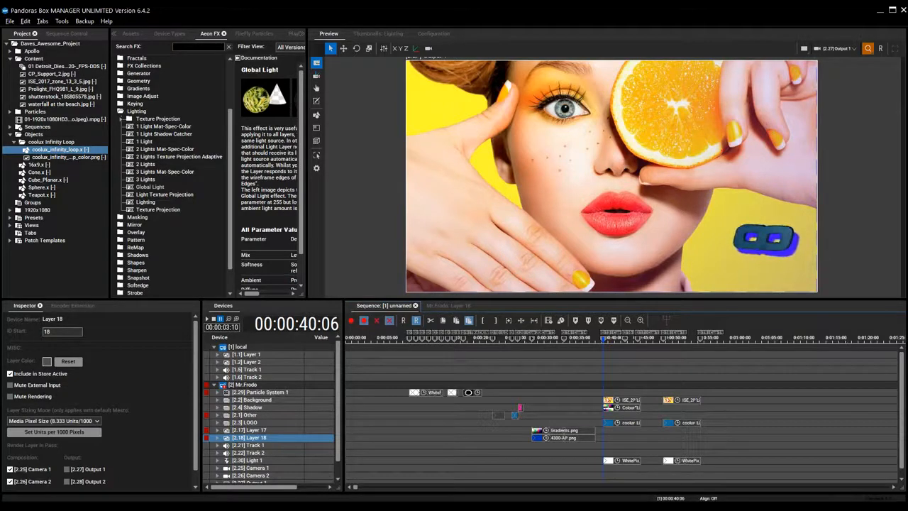
pyautogui.click(836, 49)
pyautogui.click(840, 61)
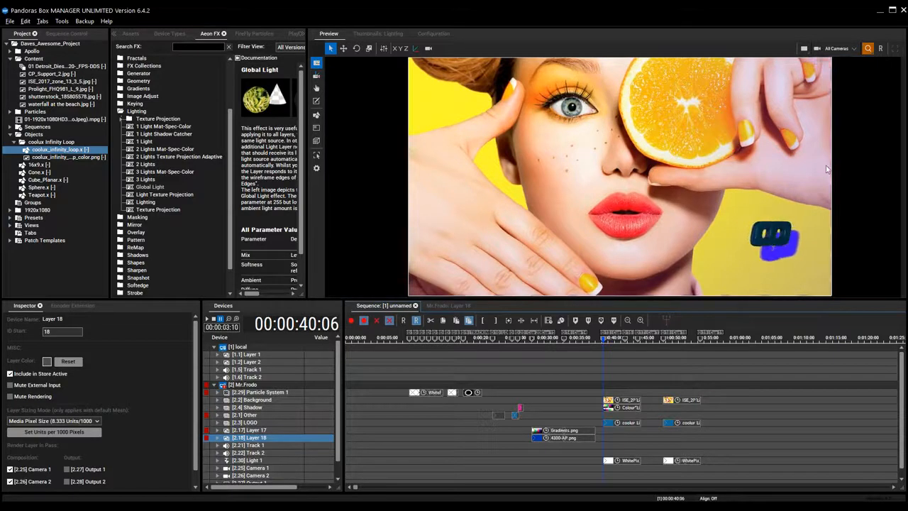
pyautogui.moveTo(748, 162); pyautogui.dragTo(711, 162, button='middle')
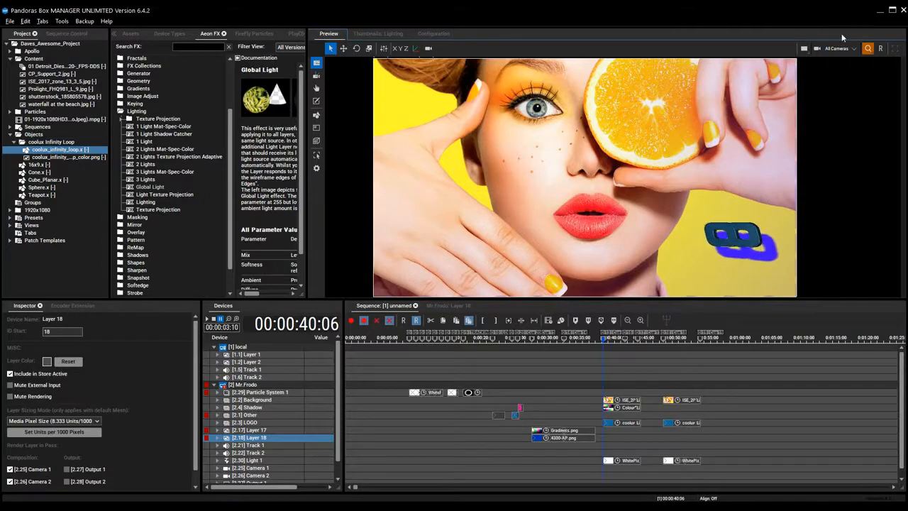
pyautogui.click(839, 48)
pyautogui.click(837, 61)
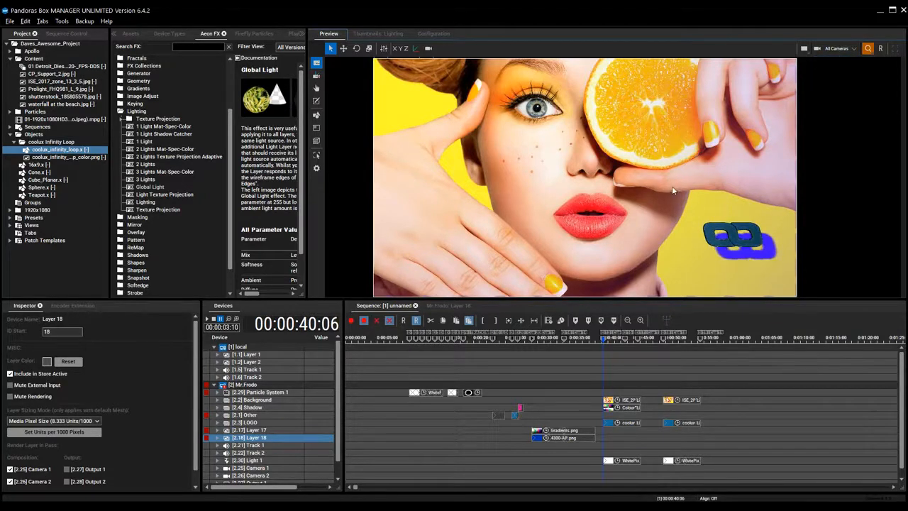
# Check the gizmo visibility options in the Preview Display Configuration and close the dialog.
pyautogui.scroll(-5, 672, 187)
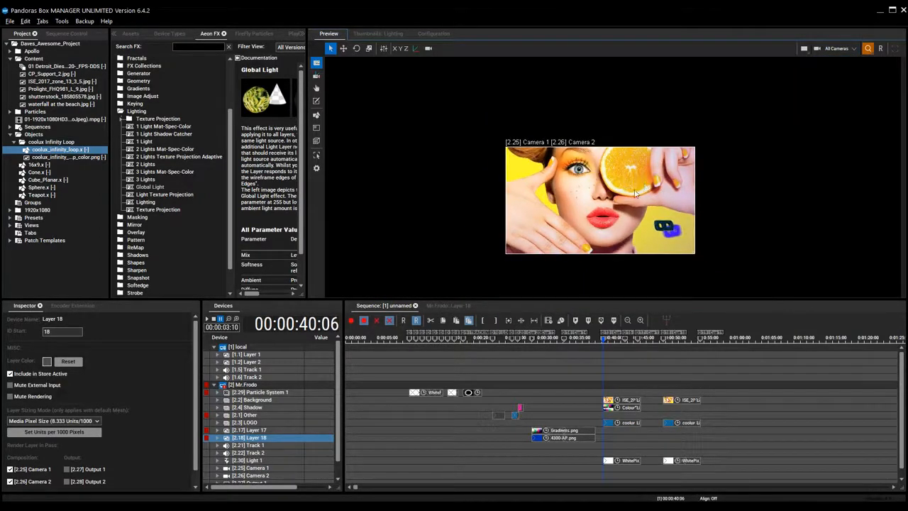
pyautogui.rightClick(460, 164)
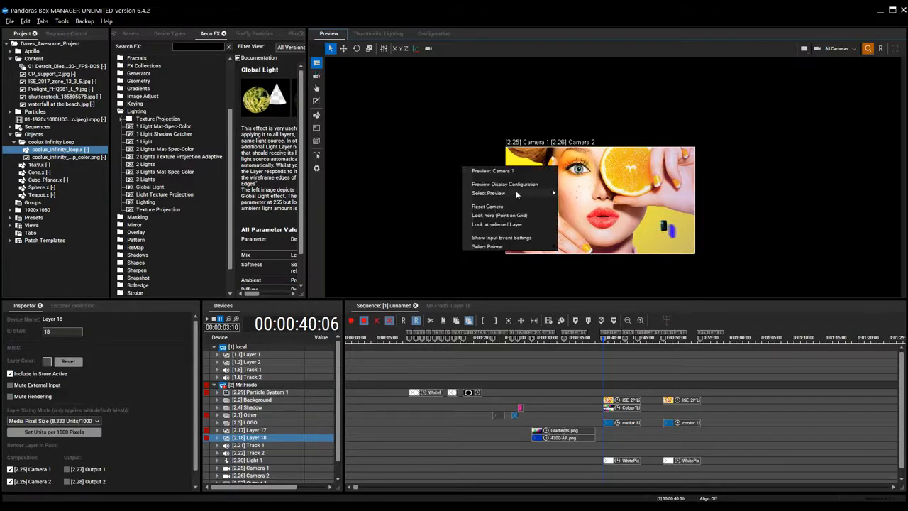
pyautogui.click(510, 183)
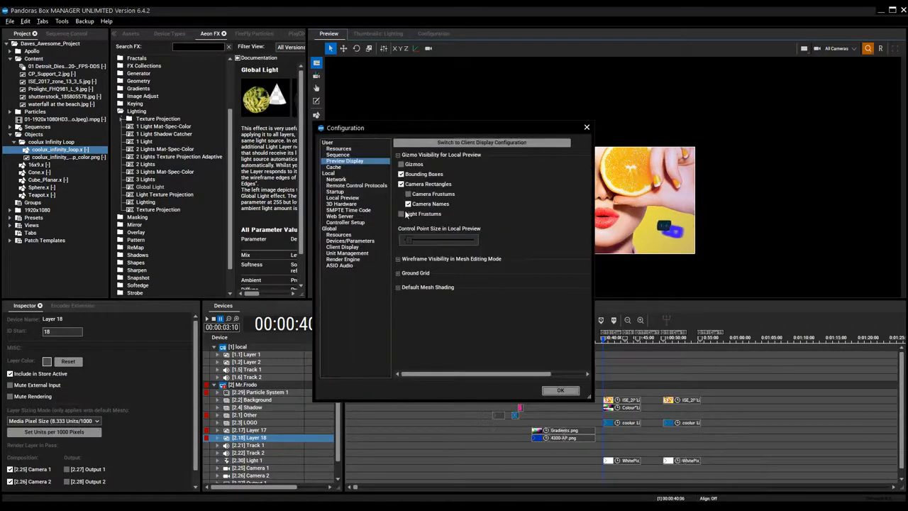
pyautogui.click(560, 390)
# Toggle off the preview of the Mr.Frodo site.
pyautogui.click(245, 383)
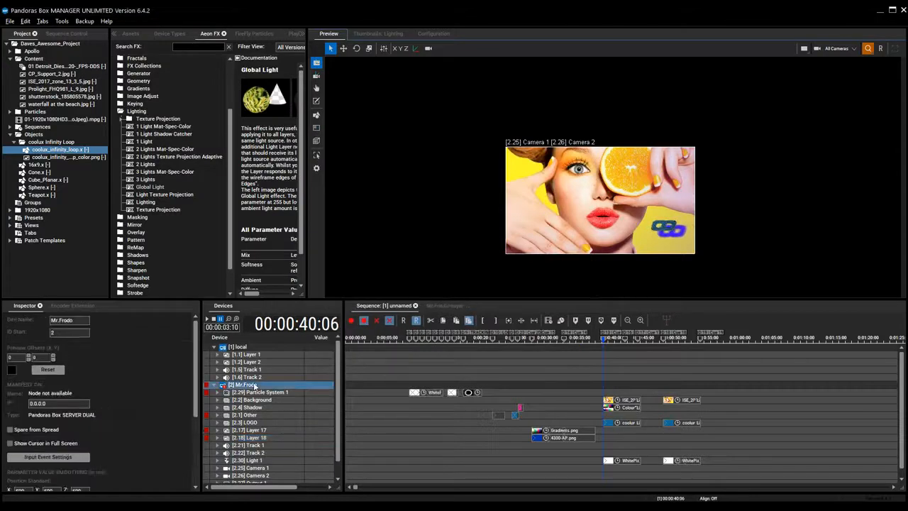
pyautogui.rightClick(259, 383)
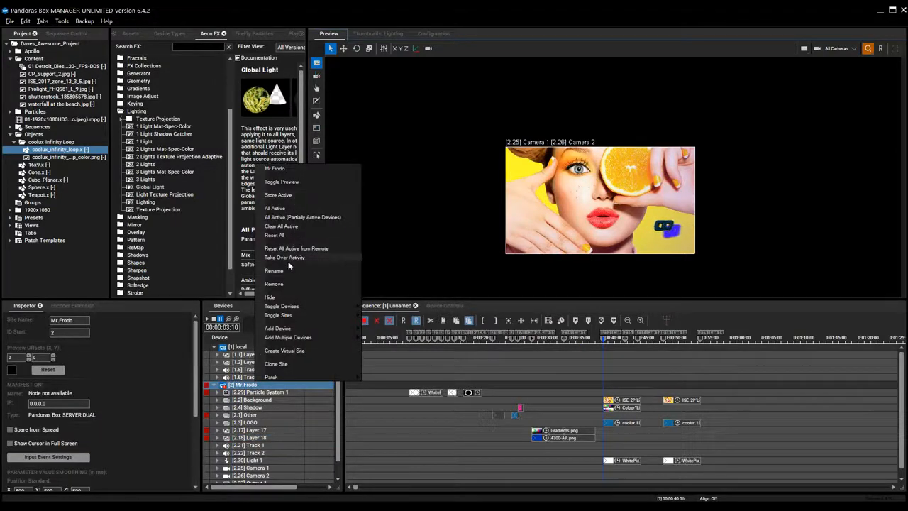
pyautogui.click(282, 182)
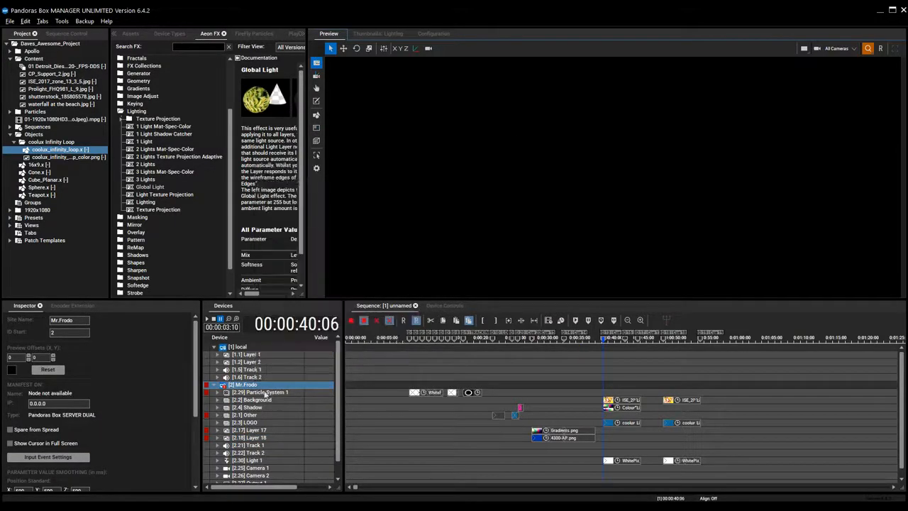
# Turn on the preview for the Mr.Frodo site and view its scene and light frustum from the side.
pyautogui.rightClick(255, 384)
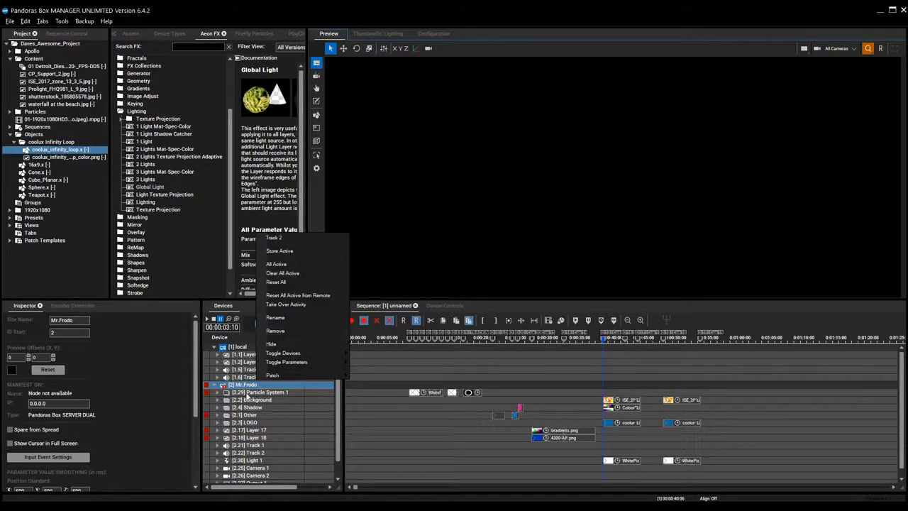
pyautogui.click(244, 384)
pyautogui.rightClick(248, 385)
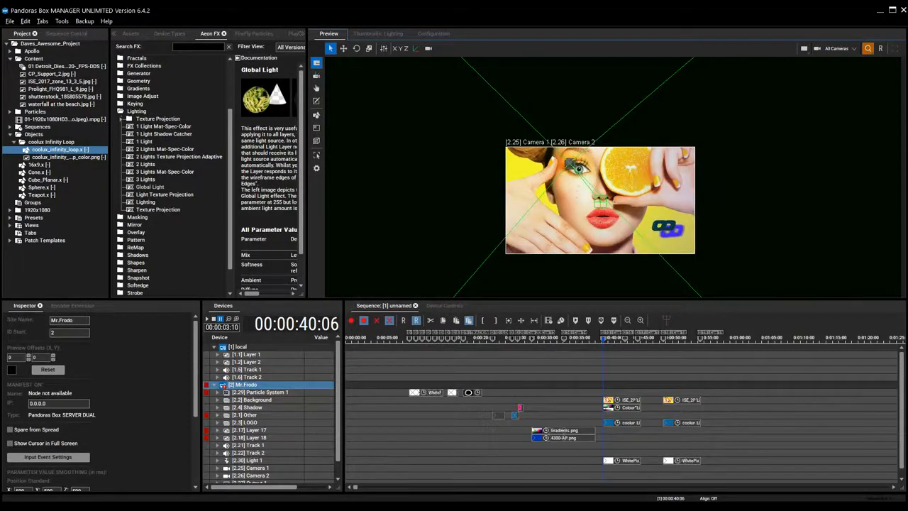
pyautogui.scroll(-5, 667, 203)
pyautogui.scroll(-4, 667, 203)
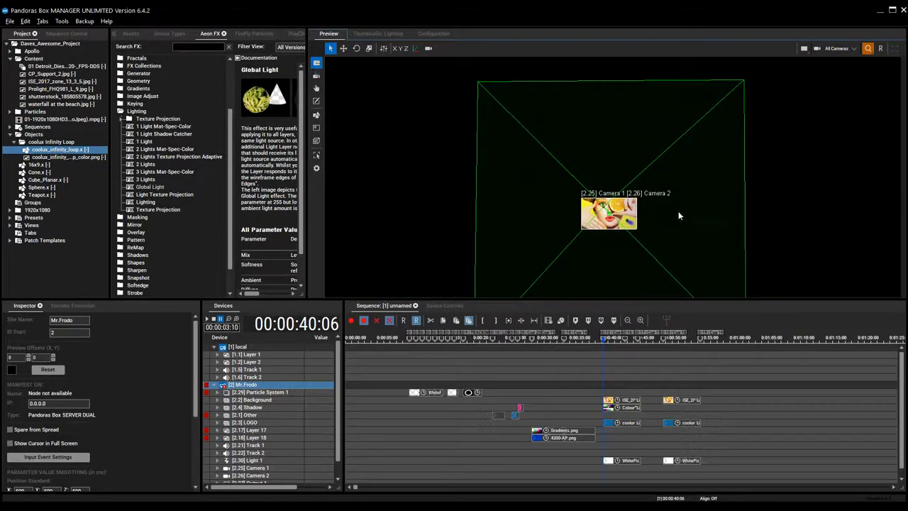
pyautogui.moveTo(660, 198); pyautogui.dragTo(695, 200, button='middle')
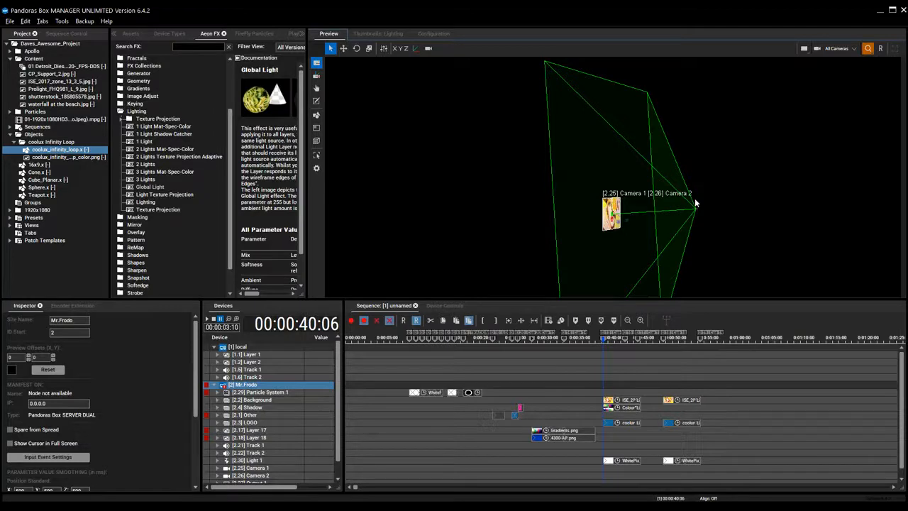
# Show the cameras in the preview and examine how the camera and the light are placed relative to the image.
pyautogui.click(429, 49)
pyautogui.scroll(7, 713, 222)
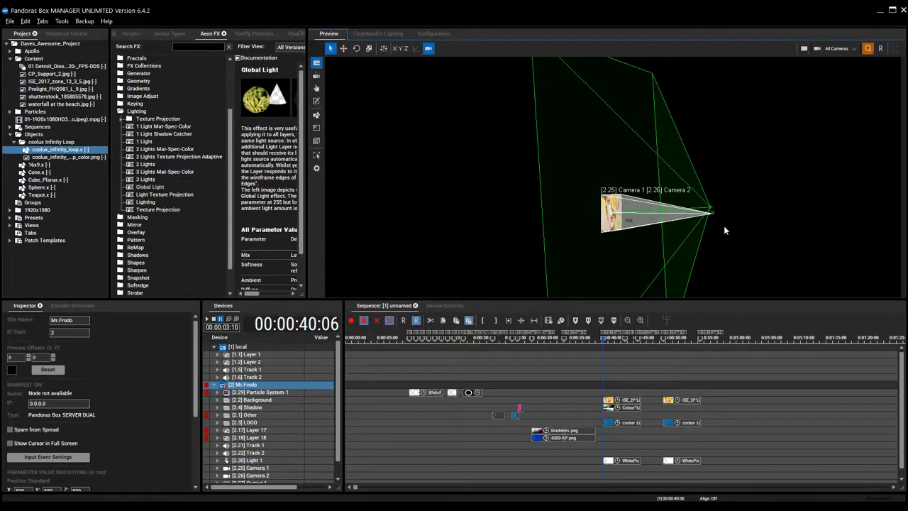
pyautogui.scroll(2, 763, 232)
pyautogui.scroll(4, 787, 226)
pyautogui.moveTo(827, 214); pyautogui.dragTo(652, 227, button='middle')
pyautogui.scroll(5, 666, 227)
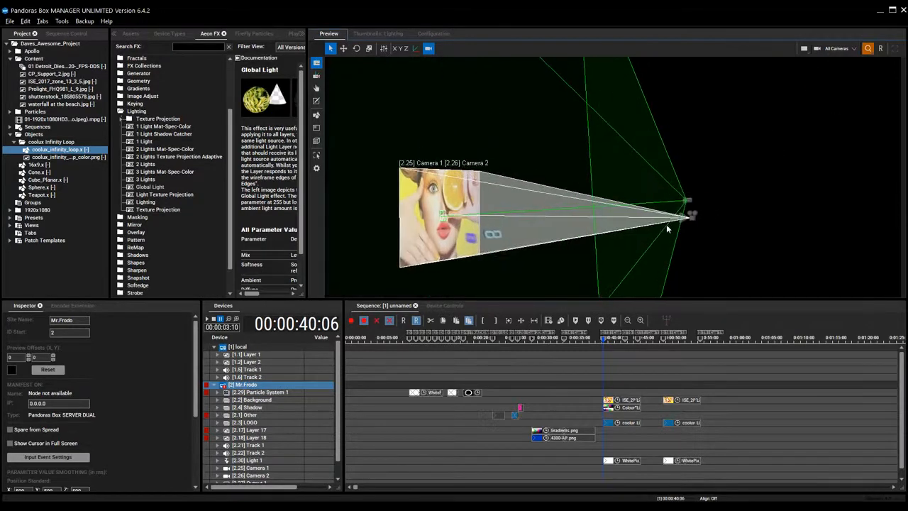
pyautogui.moveTo(489, 241); pyautogui.dragTo(536, 226, button='middle')
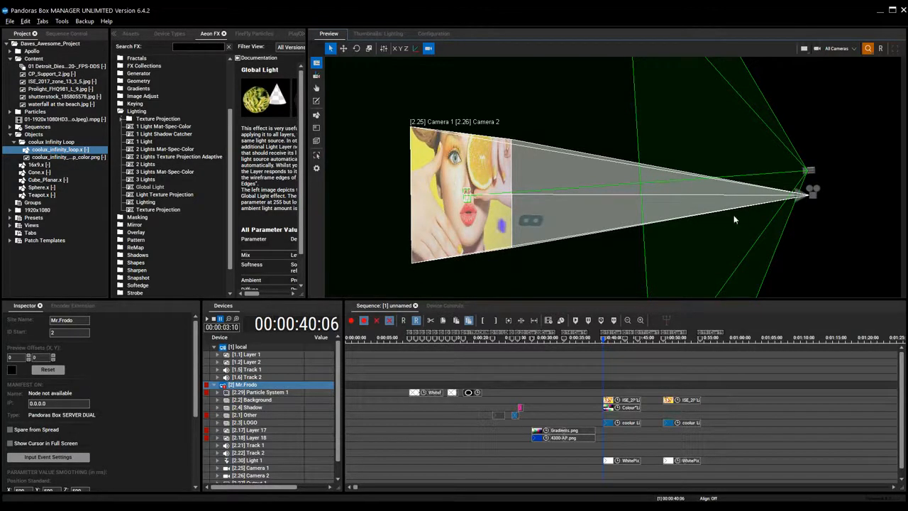
pyautogui.scroll(3, 735, 212)
pyautogui.moveTo(743, 186); pyautogui.dragTo(711, 215, button='middle')
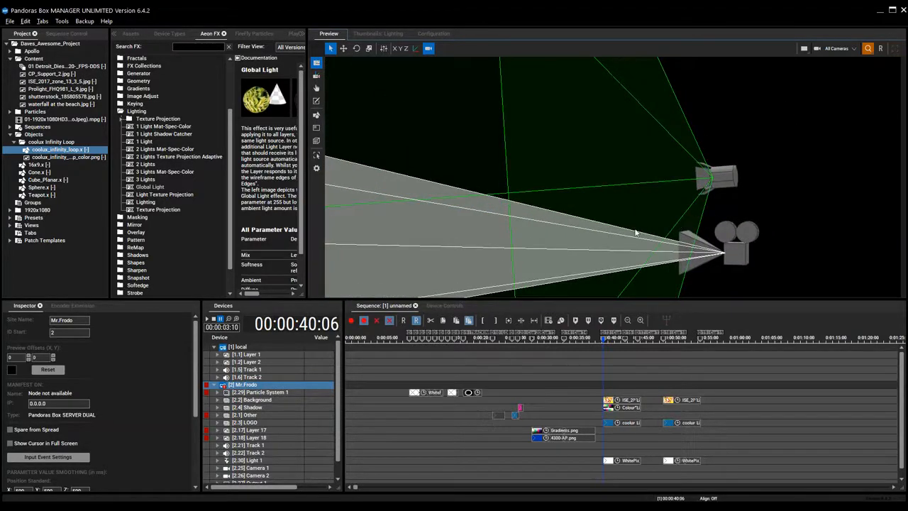
pyautogui.scroll(-2, 523, 234)
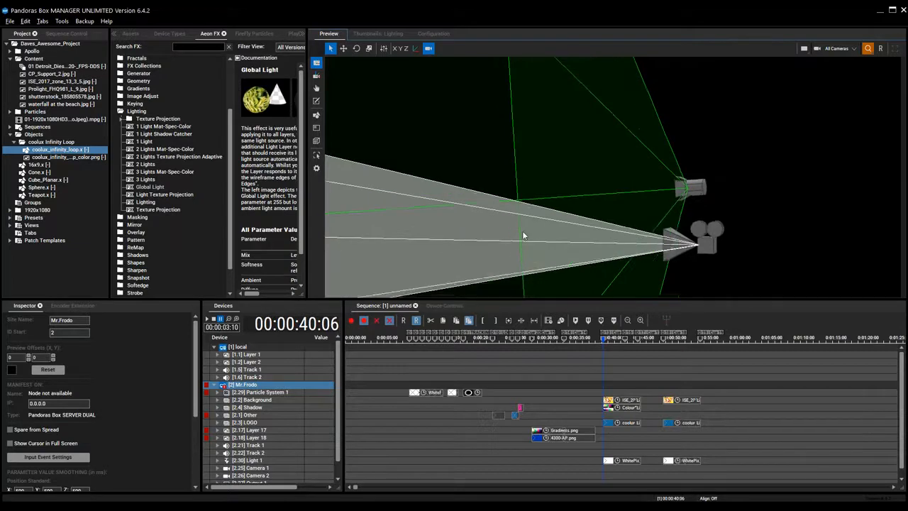
pyautogui.moveTo(406, 233); pyautogui.dragTo(495, 210, button='middle')
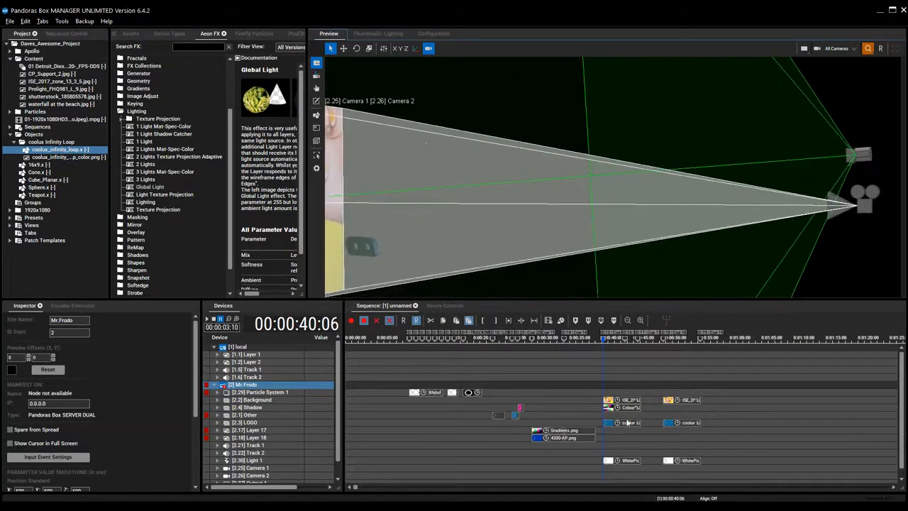
# Open the parameter controls of Light 1 and reset the preview viewpoint to an angled front view of the image.
pyautogui.click(253, 460)
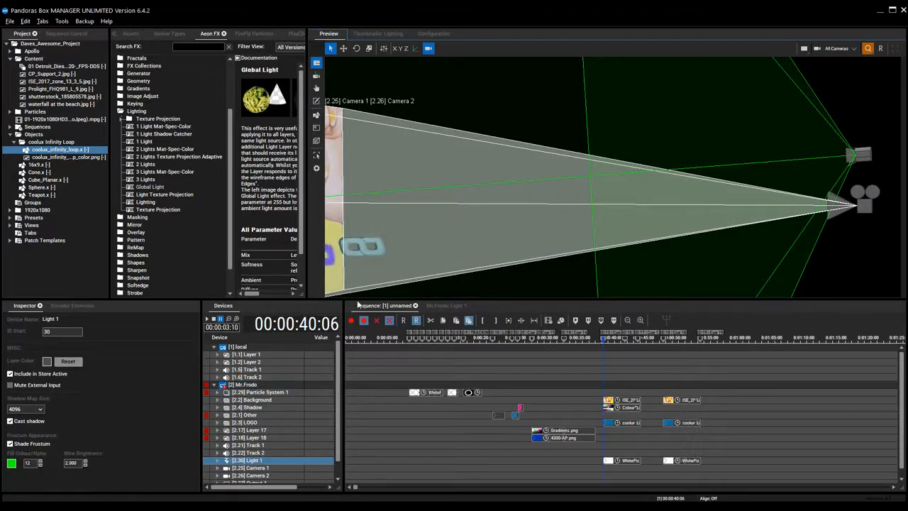
pyautogui.click(443, 305)
pyautogui.click(444, 305)
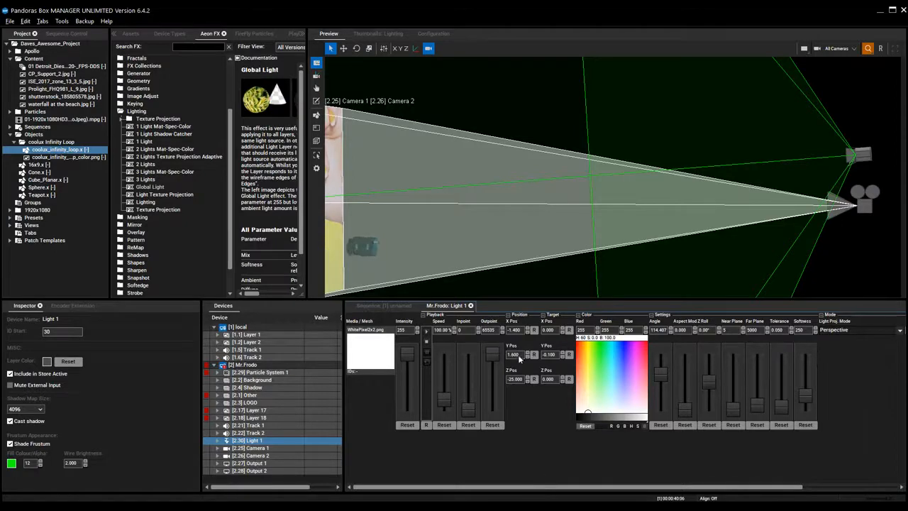
pyautogui.moveTo(415, 273); pyautogui.dragTo(628, 263, button='middle')
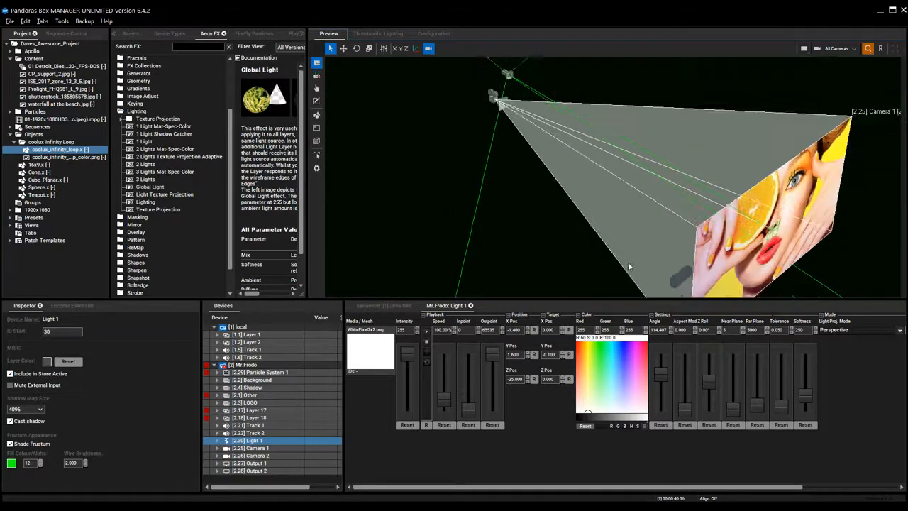
pyautogui.click(879, 50)
pyautogui.scroll(-2, 630, 253)
pyautogui.scroll(4, 666, 234)
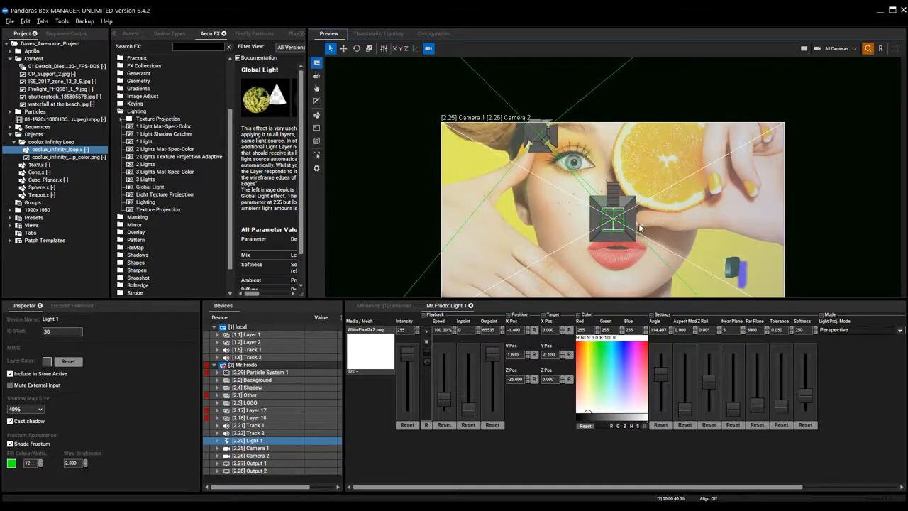
pyautogui.moveTo(660, 249); pyautogui.dragTo(610, 270, button='middle')
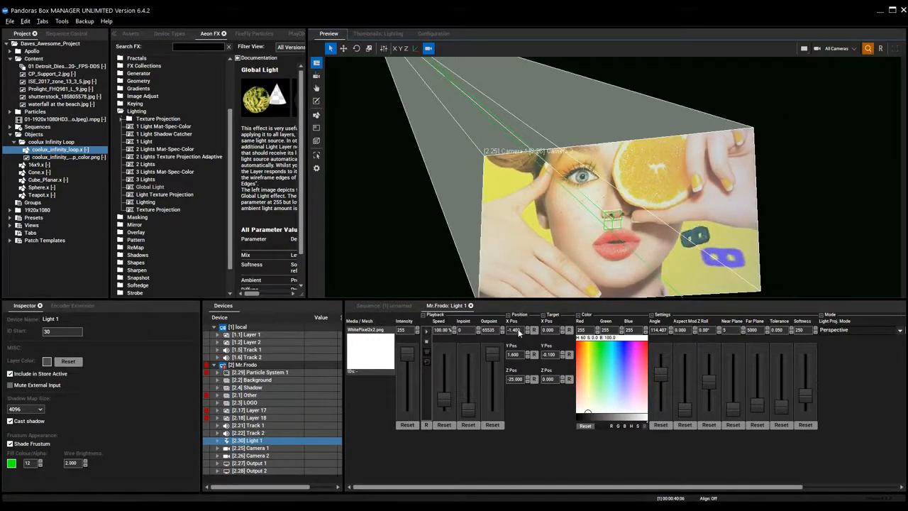
# Hide the cameras, move Light 1 to X 1.500 and Y 2.700, and set its target X to 2.000.
pyautogui.moveTo(515, 331); pyautogui.dragTo(513, 264)
pyautogui.click(428, 48)
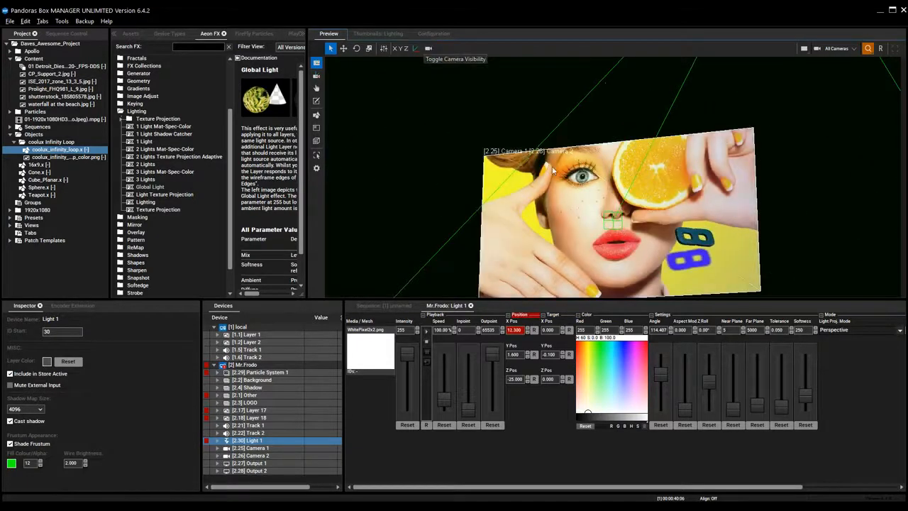
pyautogui.moveTo(520, 331); pyautogui.dragTo(536, 369)
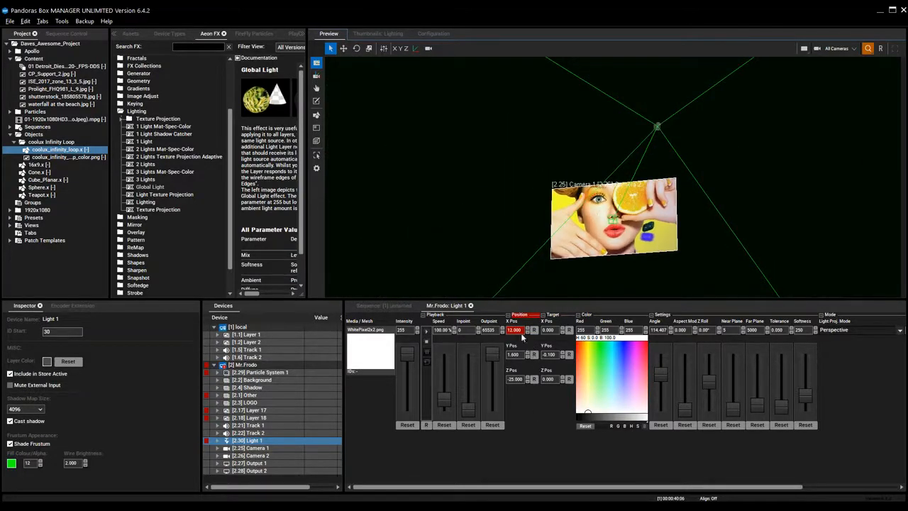
pyautogui.moveTo(520, 332); pyautogui.dragTo(521, 354)
# Try out Light 1's angle, aspect, Z roll, far plane and softness settings, resetting the far plane and softness.
pyautogui.moveTo(663, 376); pyautogui.dragTo(718, 348)
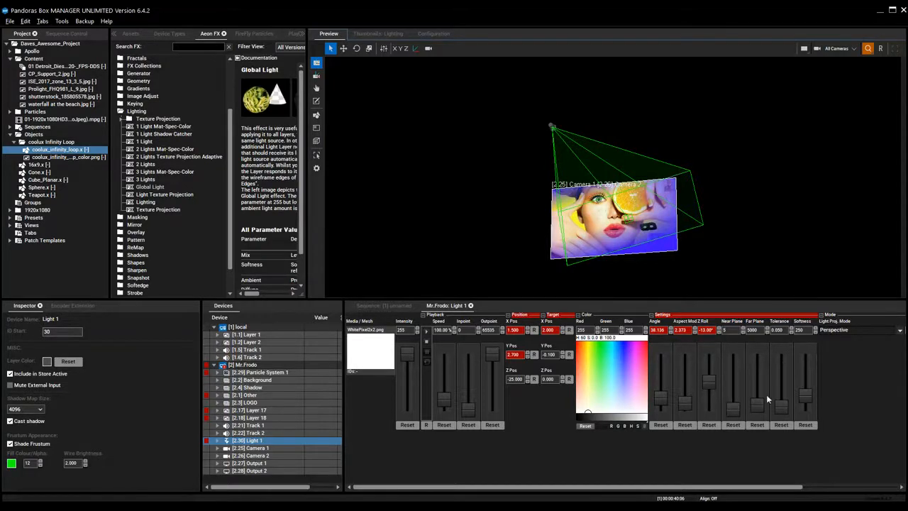
pyautogui.moveTo(757, 406); pyautogui.dragTo(756, 394)
pyautogui.click(757, 424)
pyautogui.moveTo(807, 400); pyautogui.dragTo(804, 369)
pyautogui.click(806, 424)
# Reset Light 1's tolerance, aspect and Z roll, and set its angle to 64.068 and its Y position to 3.000.
pyautogui.click(780, 425)
pyautogui.click(683, 426)
pyautogui.click(660, 427)
pyautogui.click(708, 425)
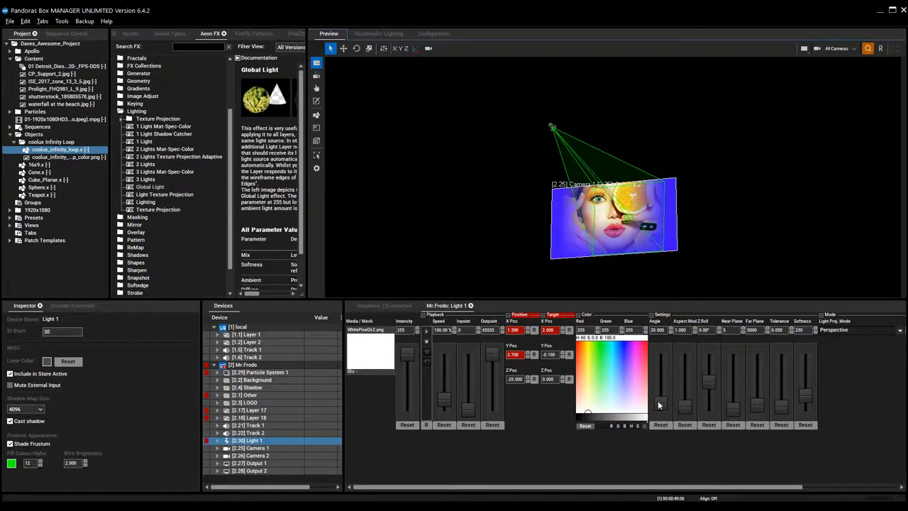
pyautogui.moveTo(658, 406); pyautogui.dragTo(655, 391)
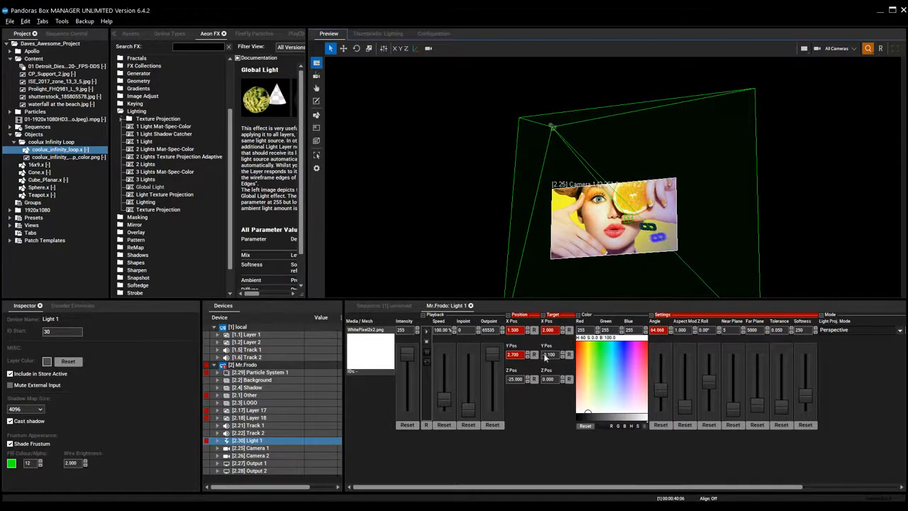
pyautogui.moveTo(528, 358)
pyautogui.mouseDown()
pyautogui.moveTo(510, 343)
pyautogui.moveTo(510, 357)
pyautogui.mouseUp()
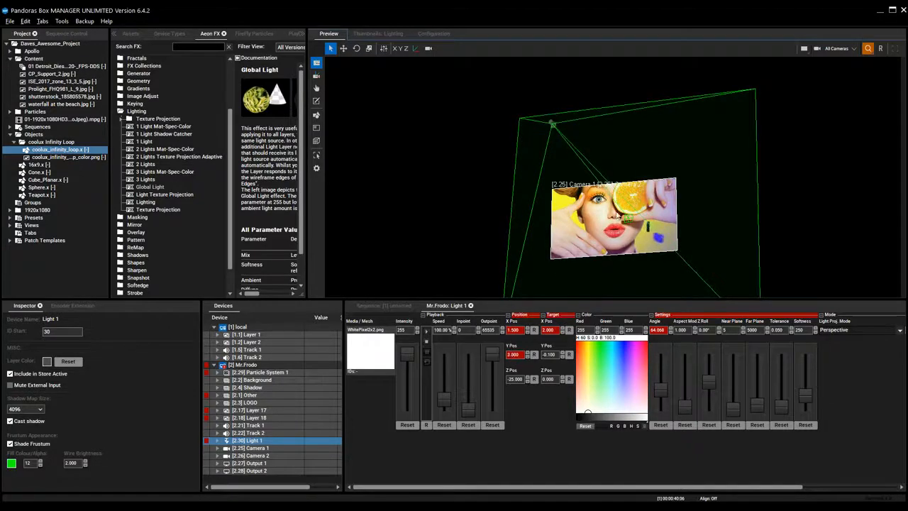
# Switch the preview to Output 1 and examine the full output image with the logo's shadow.
pyautogui.click(837, 48)
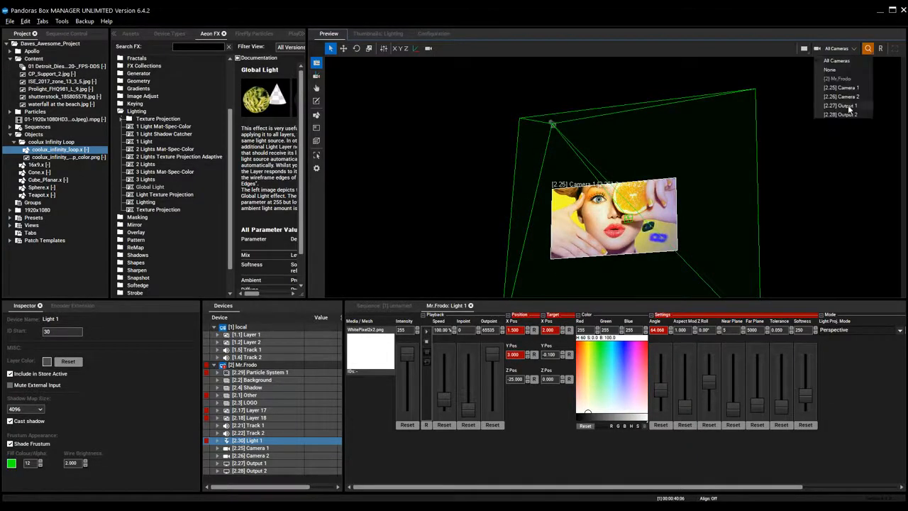
pyautogui.click(844, 106)
pyautogui.scroll(-3, 706, 234)
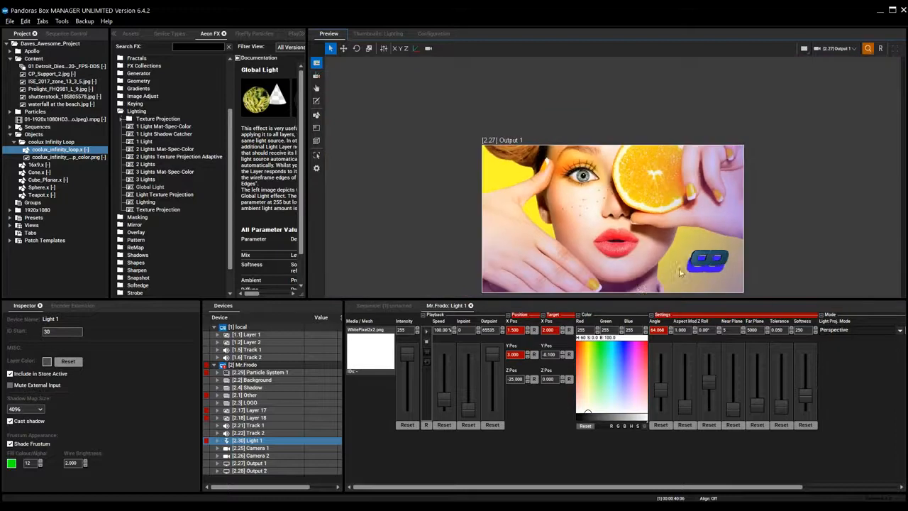
pyautogui.moveTo(639, 278); pyautogui.dragTo(637, 217, button='middle')
pyautogui.scroll(3, 636, 217)
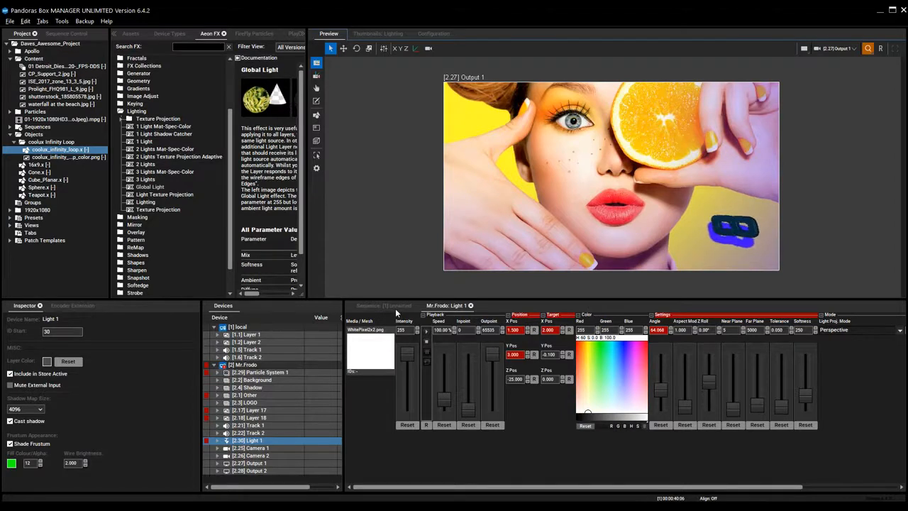
# Set the Shadow layer's 1 Light Shadow Catcher color to black, with red, green and blue at 0.
pyautogui.click(251, 388)
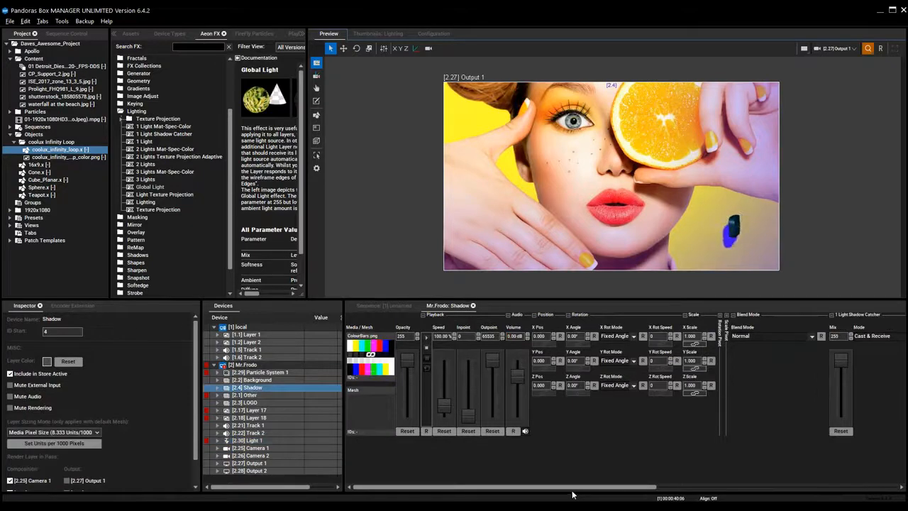
pyautogui.moveTo(575, 487); pyautogui.dragTo(790, 501)
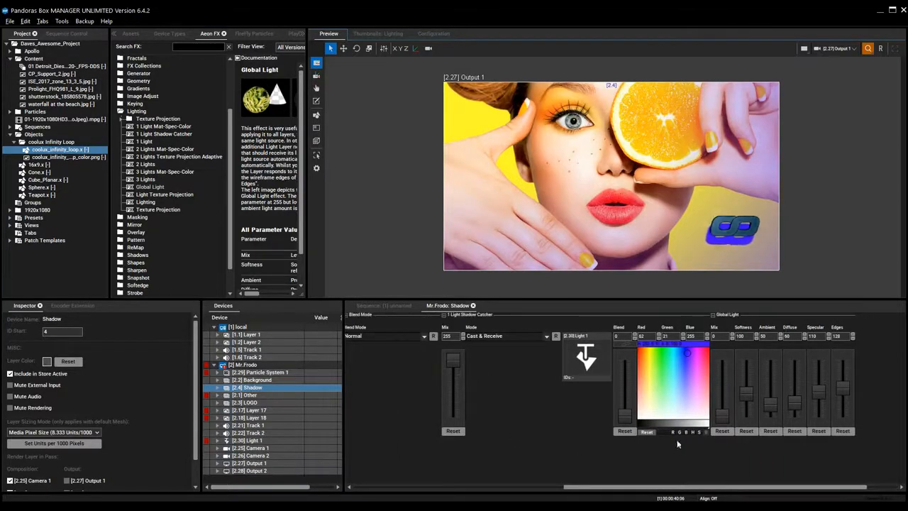
pyautogui.moveTo(686, 361); pyautogui.dragTo(683, 351)
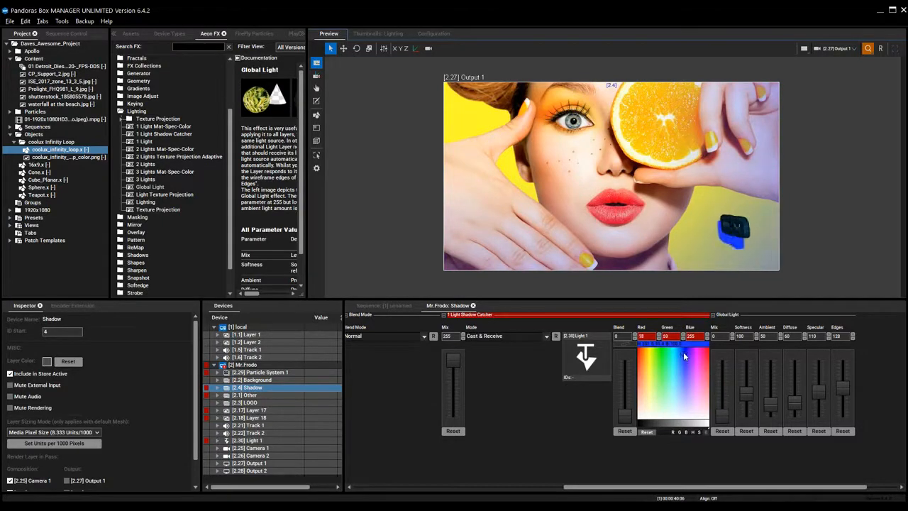
pyautogui.moveTo(701, 424); pyautogui.dragTo(638, 424)
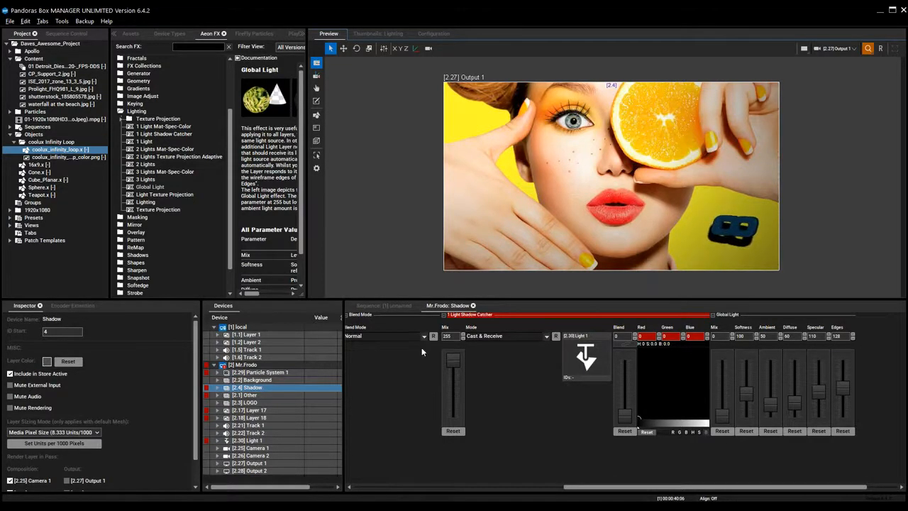
# Return to the sequence timeline and play it from 00:00:48:14 to the second group of clips.
pyautogui.click(395, 305)
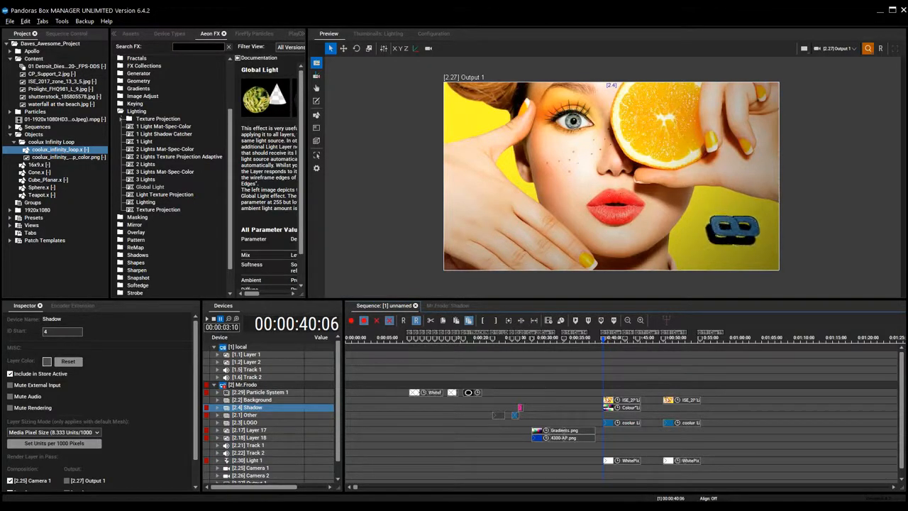
pyautogui.click(656, 340)
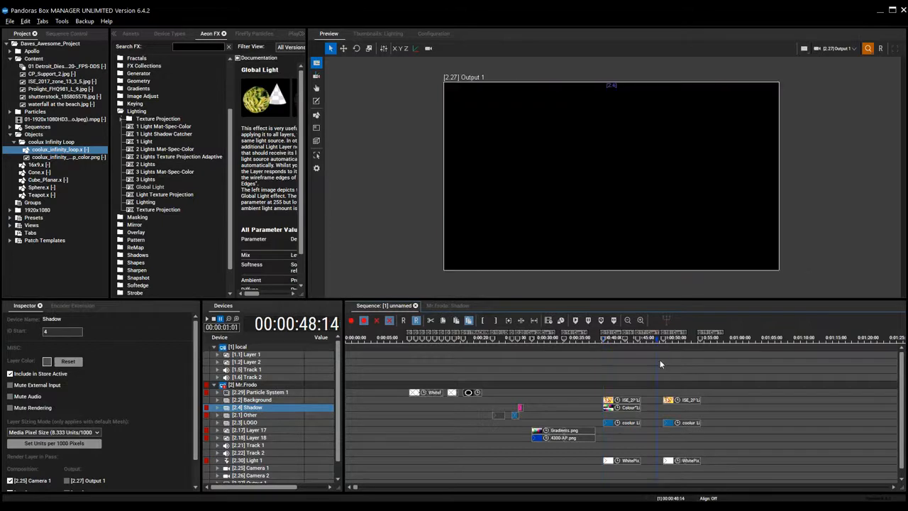
pyautogui.press('space')
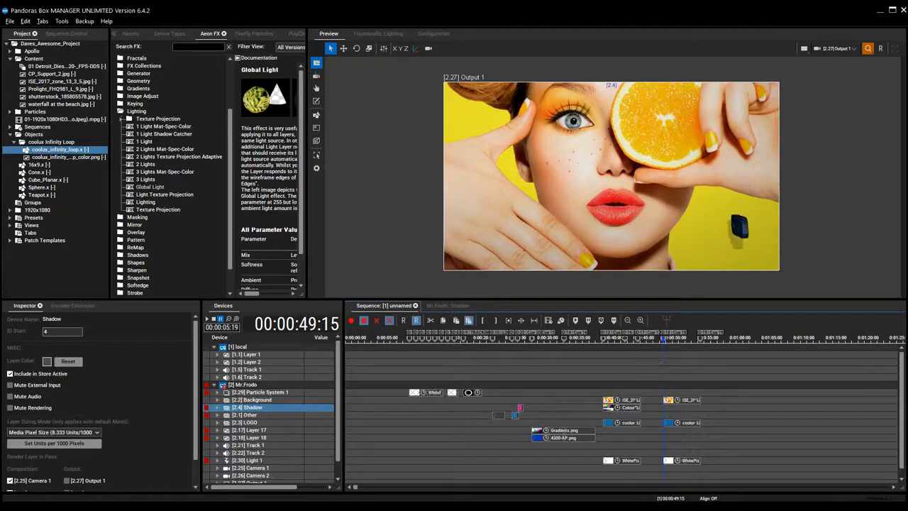
# Switch the preview back to All Cameras and examine the logo and its shadow up close.
pyautogui.click(841, 49)
pyautogui.click(835, 60)
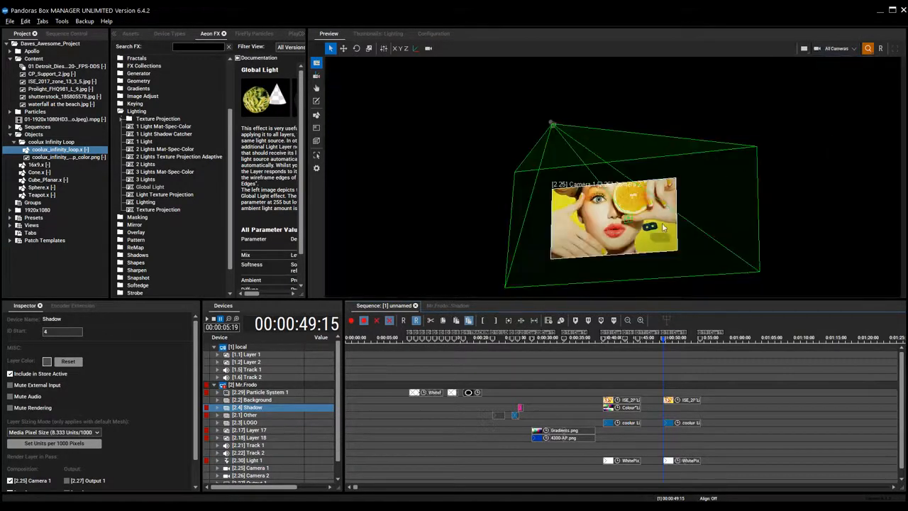
pyautogui.scroll(2, 636, 236)
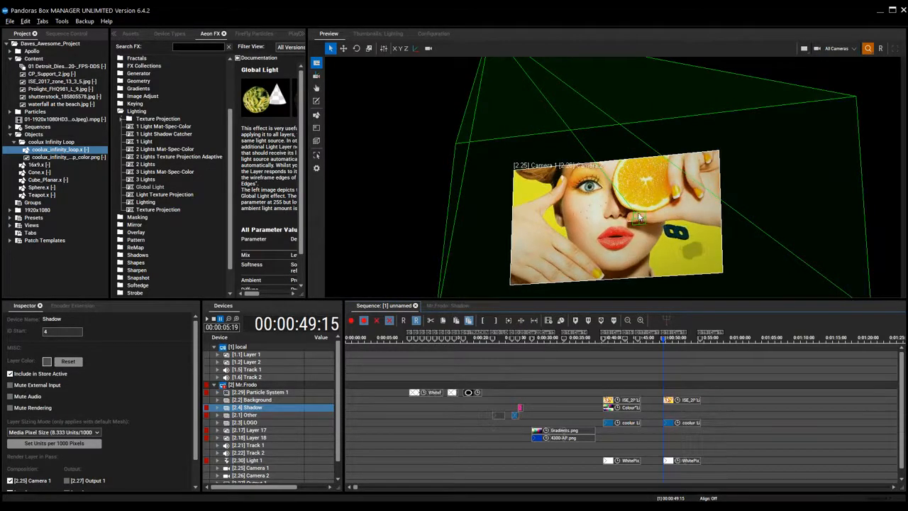
pyautogui.moveTo(638, 217); pyautogui.dragTo(644, 225, button='middle')
pyautogui.scroll(4, 645, 224)
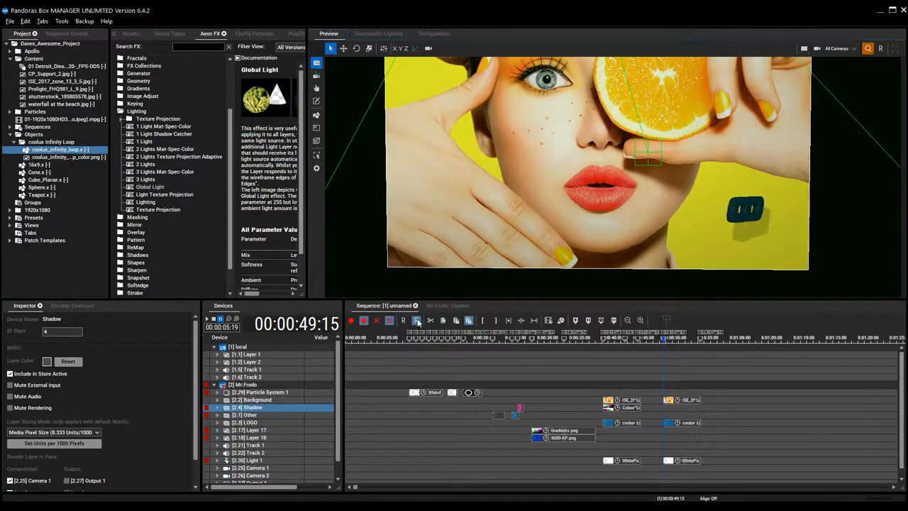
# Clear all active values on the Mr.Frodo site.
pyautogui.rightClick(241, 388)
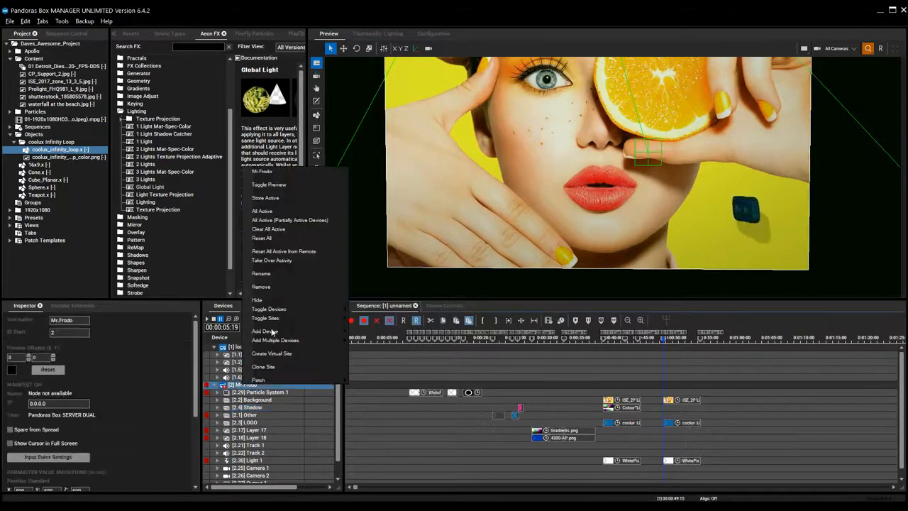
pyautogui.click(271, 236)
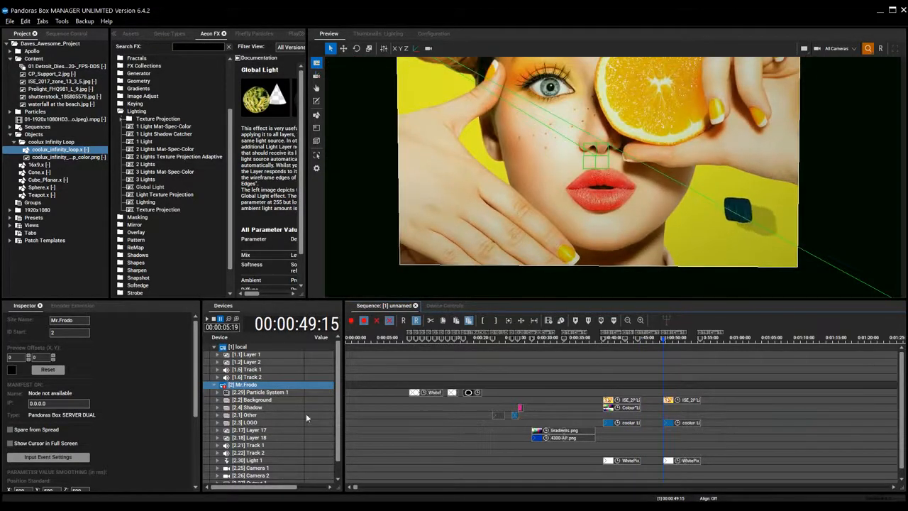
# Set the Background layer's 1 Light effect to ambient 181, diffuse 71, specular 0 and softness 36.
pyautogui.click(290, 400)
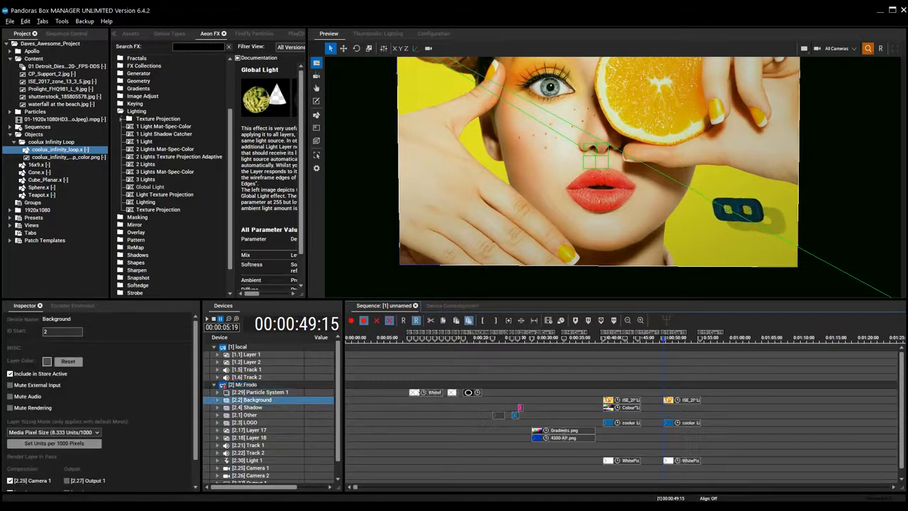
pyautogui.click(451, 306)
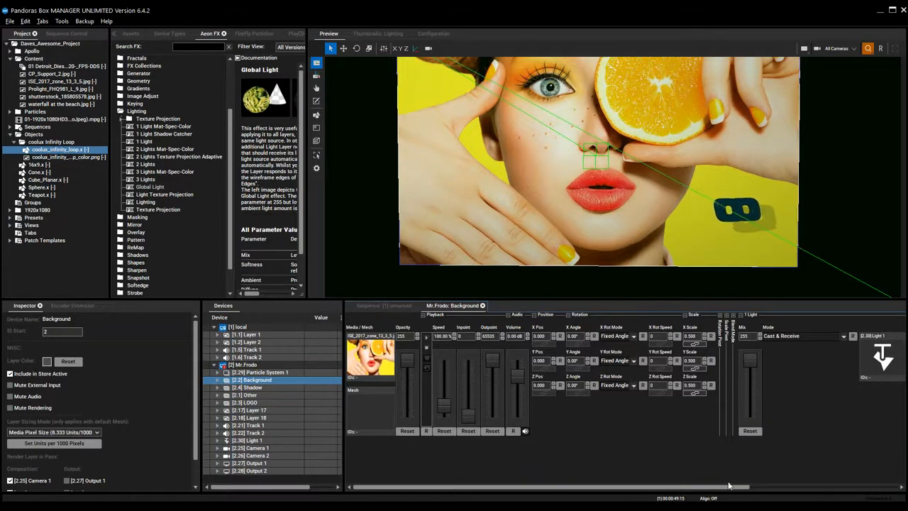
pyautogui.moveTo(732, 491); pyautogui.dragTo(880, 492)
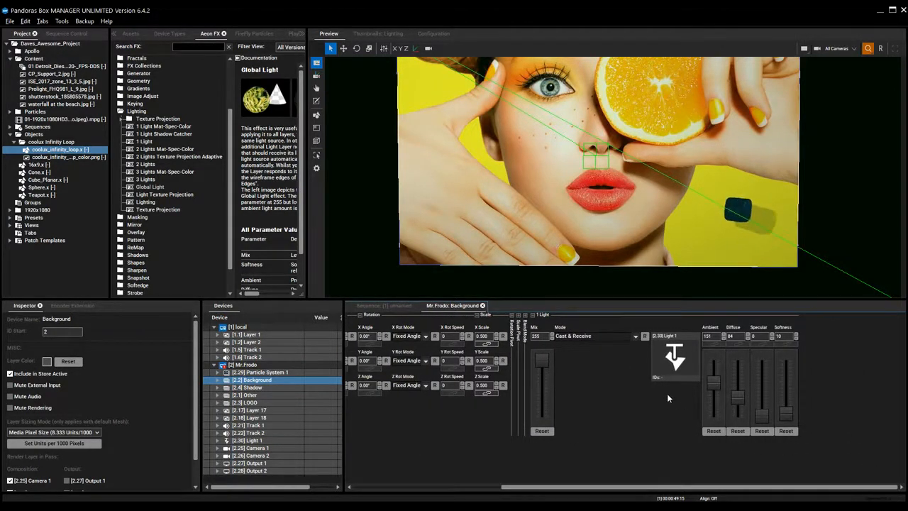
pyautogui.click(713, 382)
pyautogui.moveTo(713, 382); pyautogui.dragTo(761, 432)
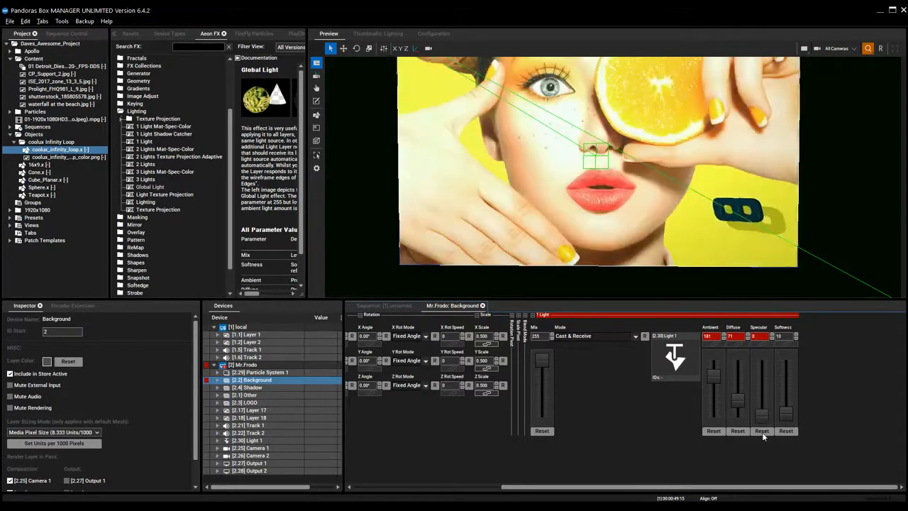
pyautogui.moveTo(783, 410); pyautogui.dragTo(780, 404)
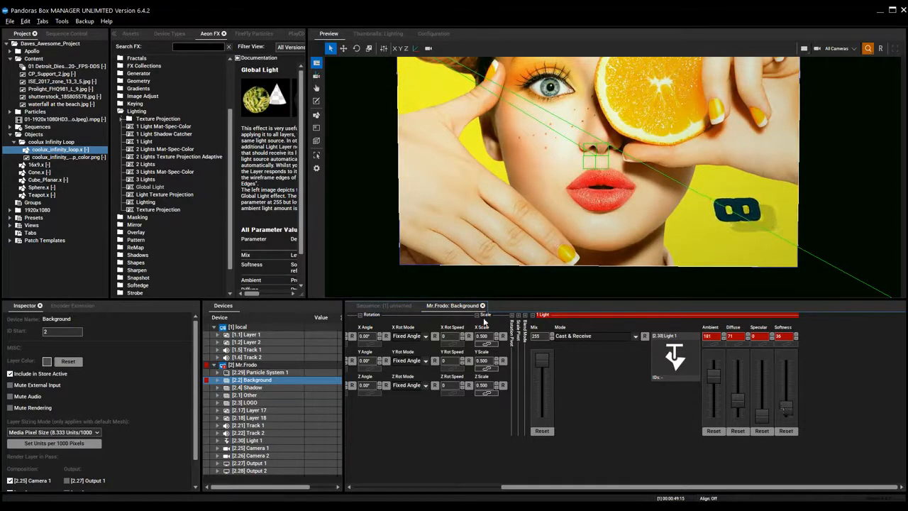
# Set Light 1's projection angle to 45.763 and its aspect modifier to 1.695 so the frustum fits closer around the image.
pyautogui.click(397, 306)
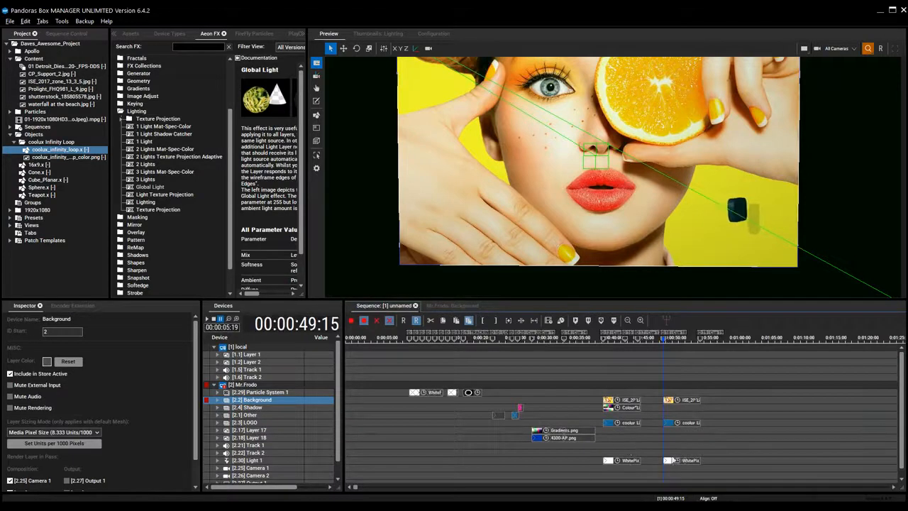
pyautogui.doubleClick(248, 459)
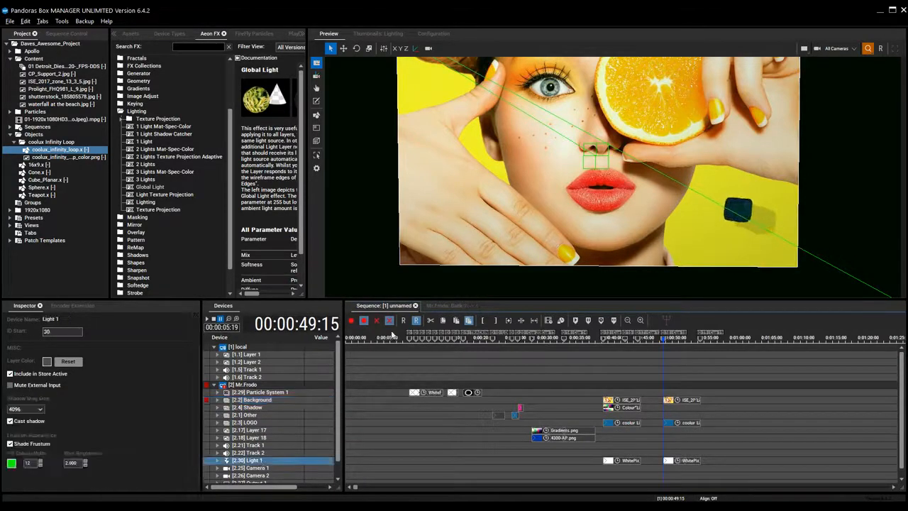
pyautogui.scroll(-3, 638, 229)
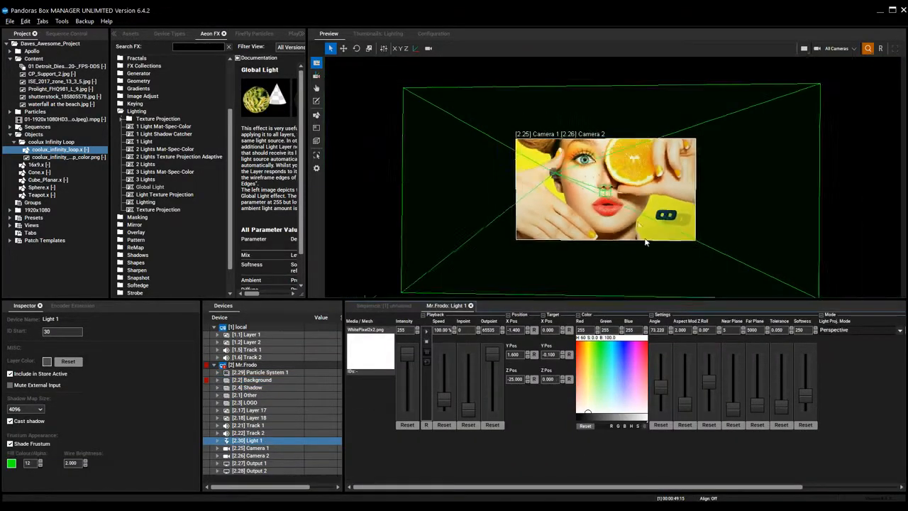
pyautogui.moveTo(659, 383); pyautogui.dragTo(687, 406)
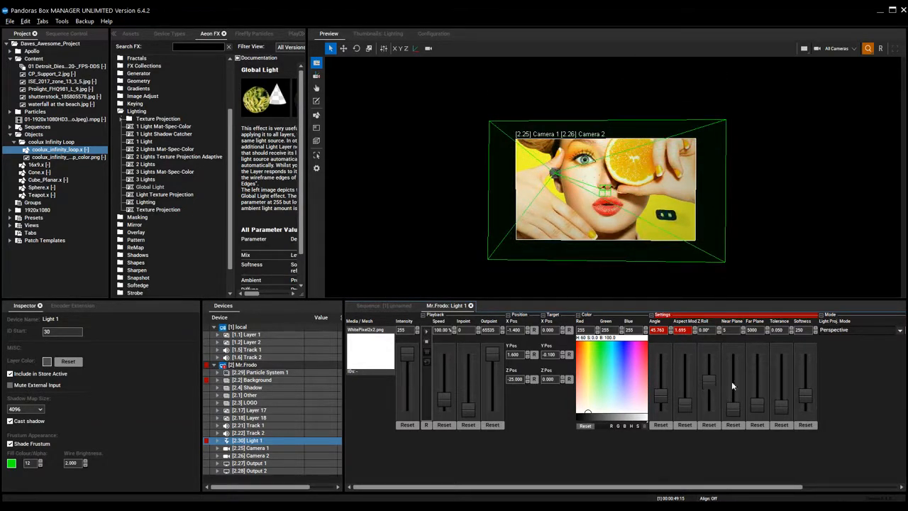
# Try the Orthogonal projection mode on Light 1 and switch it back to Perspective.
pyautogui.click(843, 330)
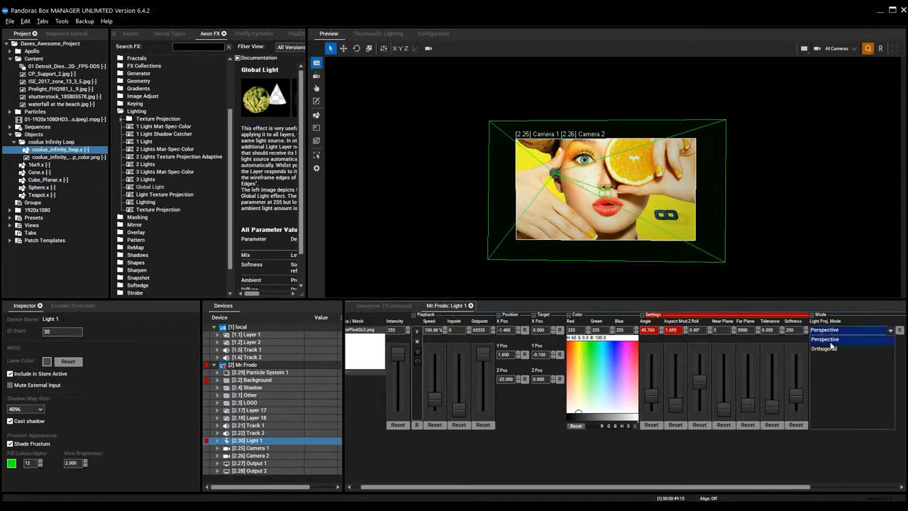
pyautogui.click(830, 348)
pyautogui.click(838, 328)
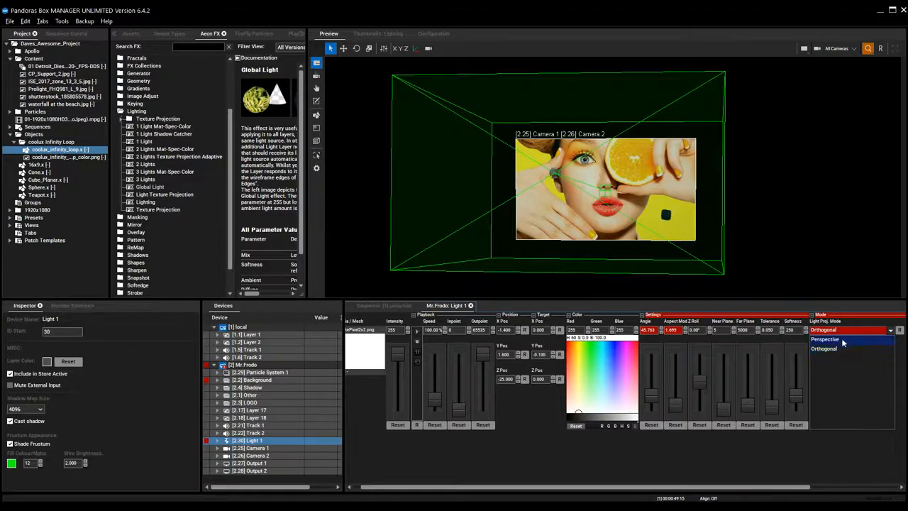
pyautogui.click(843, 339)
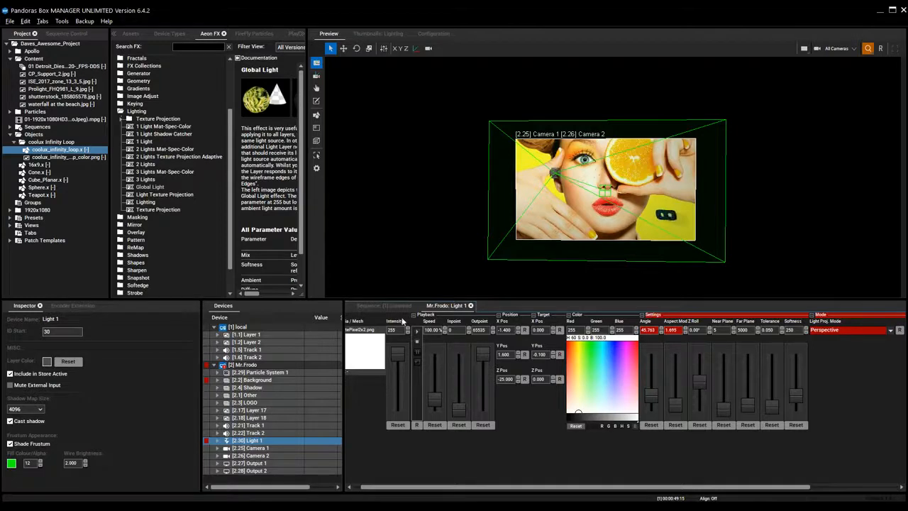
# Check the sequence timeline, the Background layer's 1 Light values and Light 1's projection settings.
pyautogui.click(387, 306)
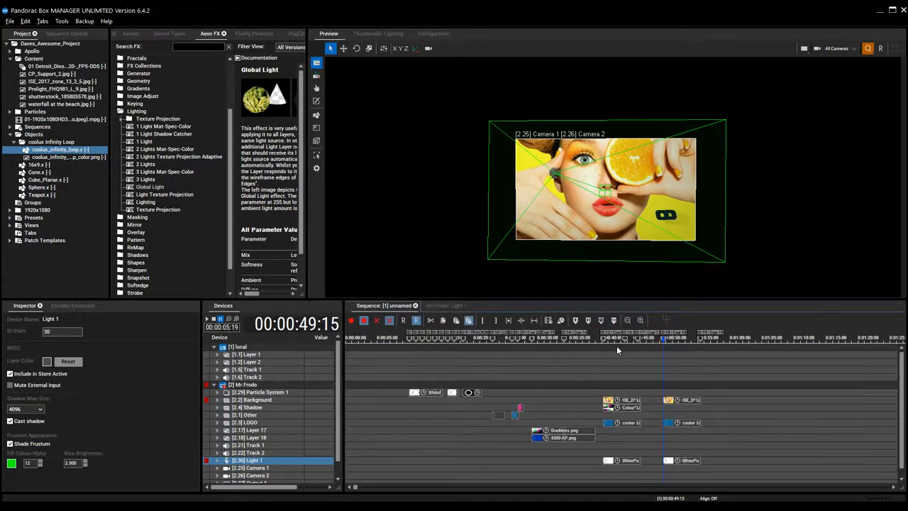
pyautogui.moveTo(339, 404); pyautogui.dragTo(339, 427)
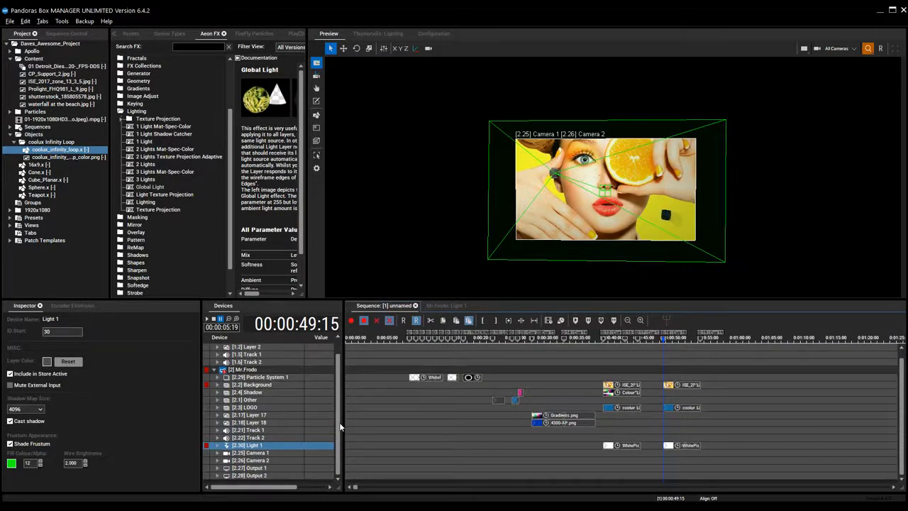
pyautogui.click(456, 319)
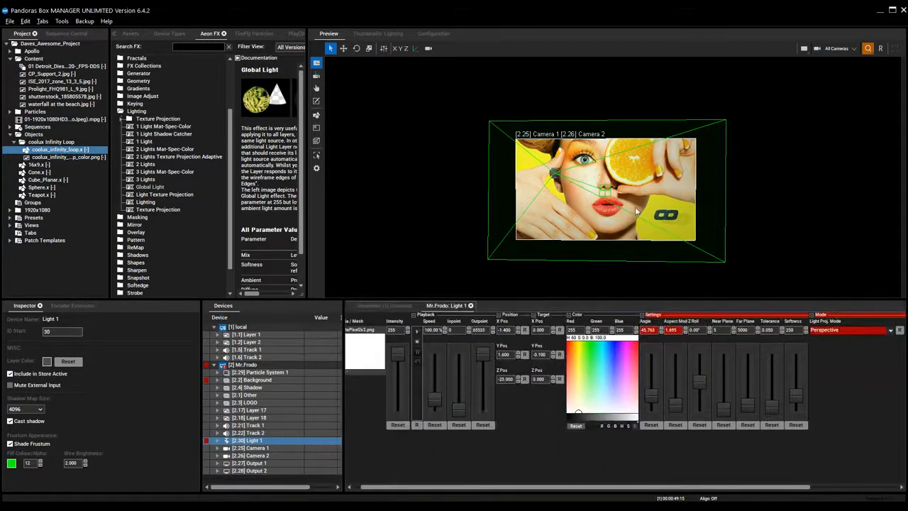
pyautogui.click(385, 305)
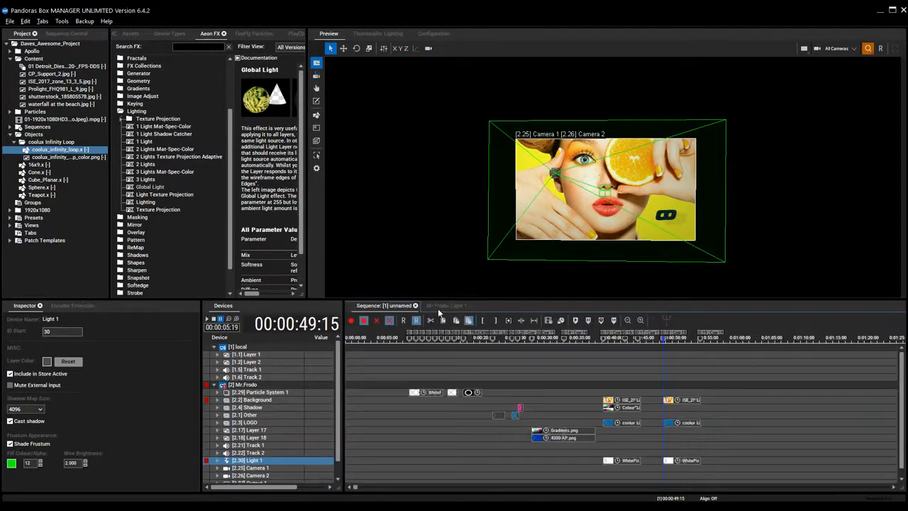
pyautogui.click(312, 399)
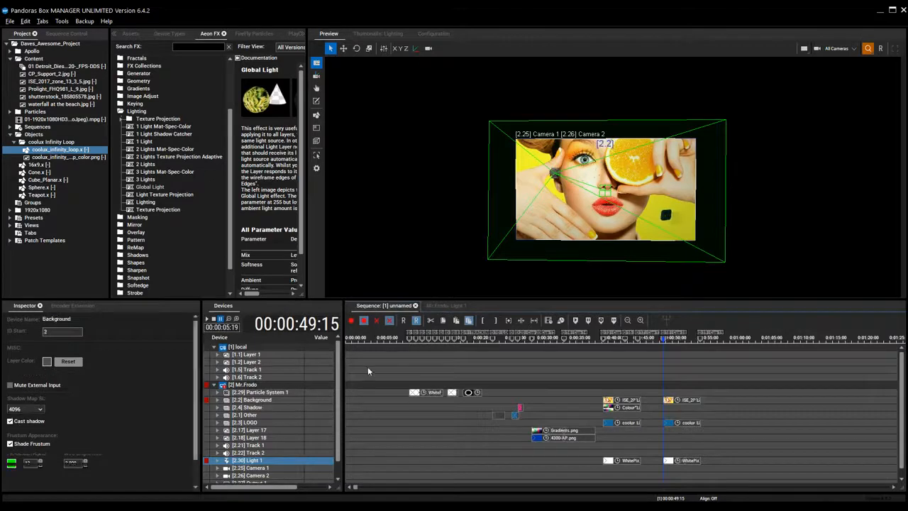
pyautogui.click(446, 305)
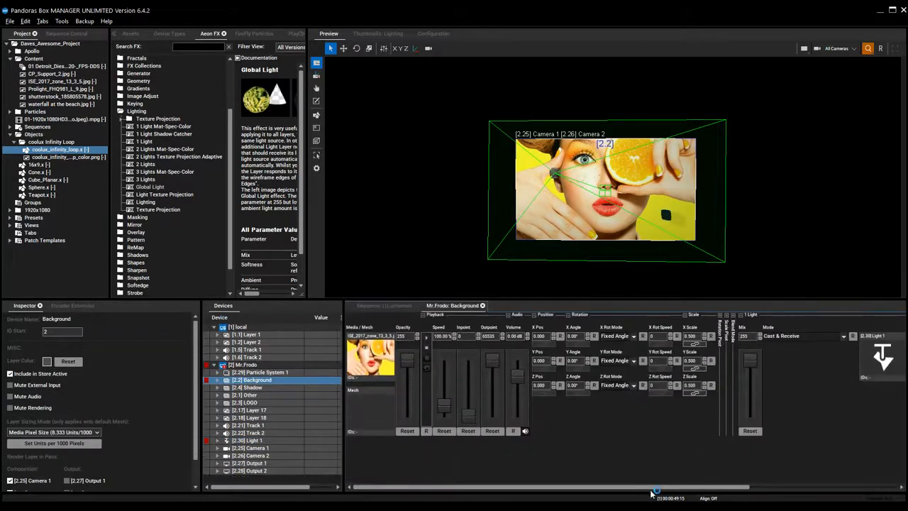
pyautogui.moveTo(670, 486); pyautogui.dragTo(864, 469)
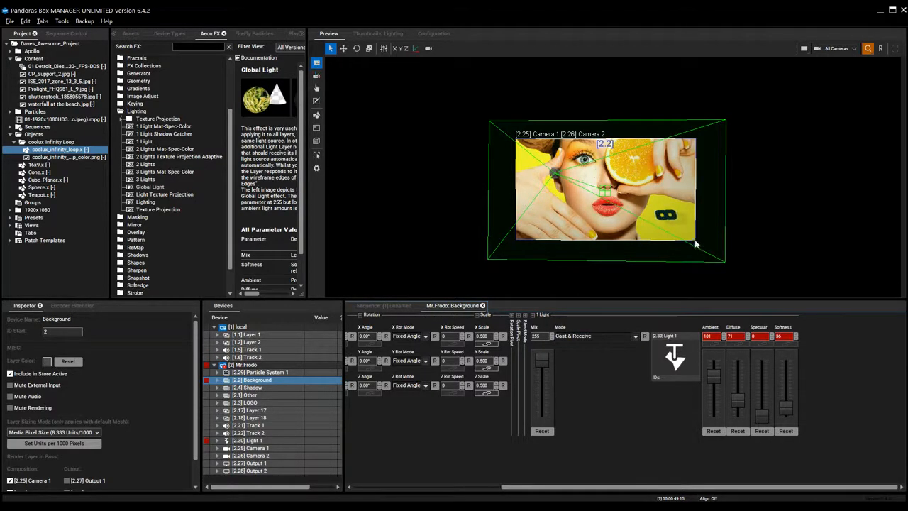
pyautogui.click(249, 440)
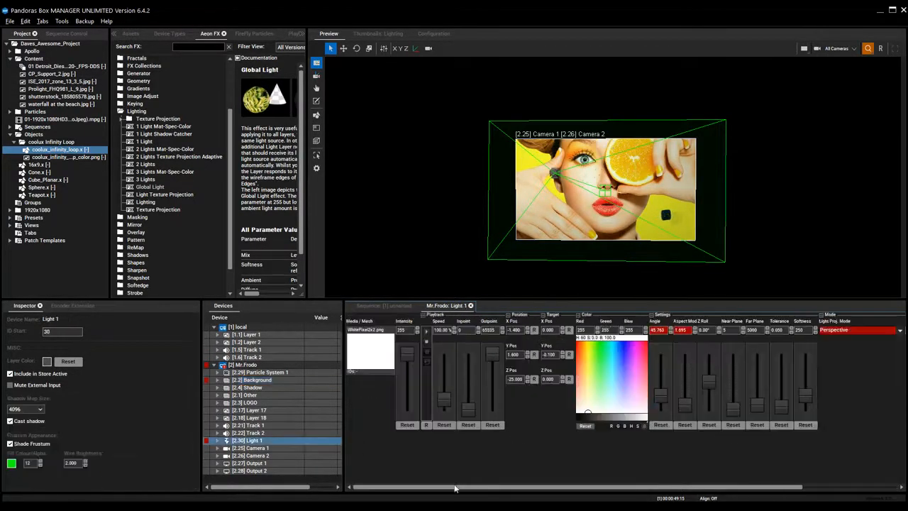
pyautogui.moveTo(459, 490); pyautogui.dragTo(594, 489)
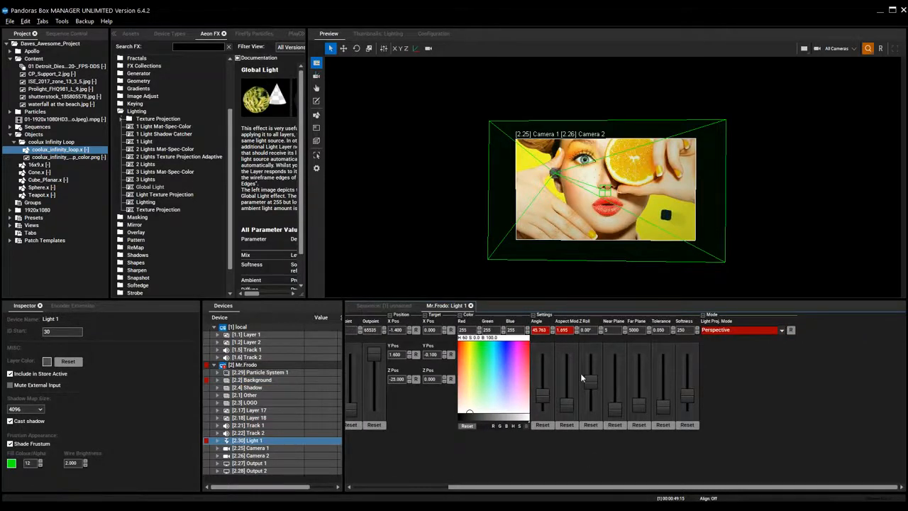
# Inspect the logo and its shadow up close and in the Output 1 preview.
pyautogui.scroll(3, 707, 215)
pyautogui.scroll(2, 724, 222)
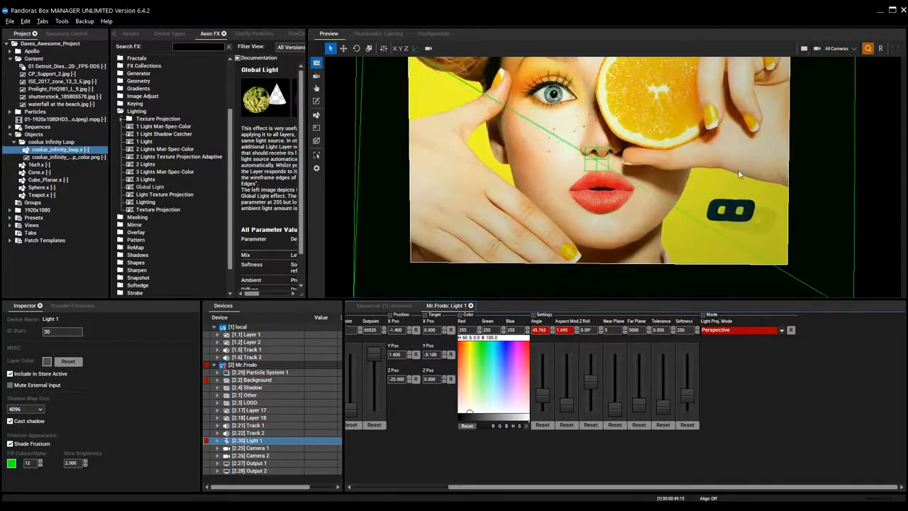
pyautogui.click(840, 48)
pyautogui.click(840, 104)
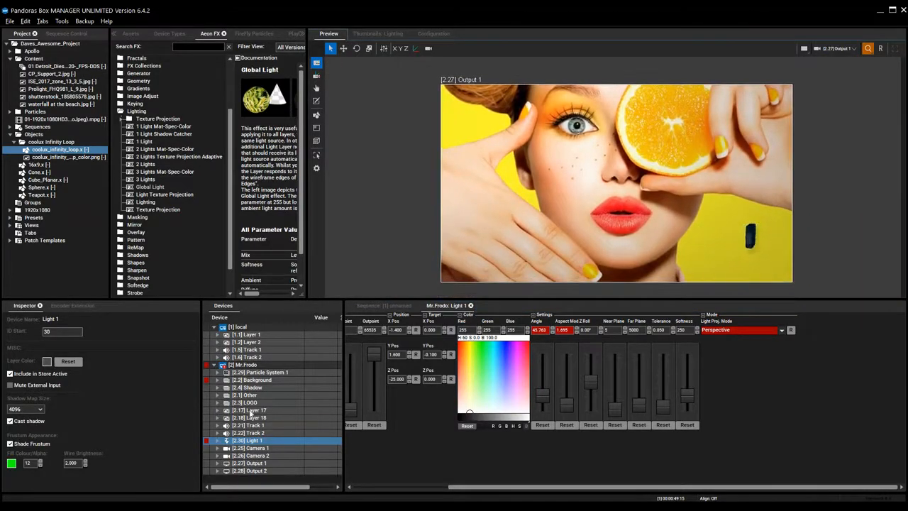
# Brighten the LOGO layer's 1 Light effect with ambient 190, diffuse 118 and specular 155.
pyautogui.click(273, 401)
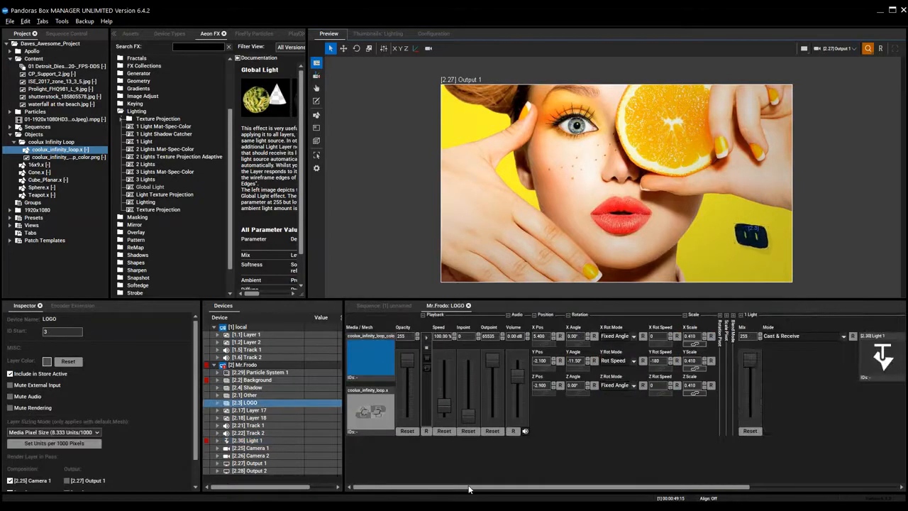
pyautogui.moveTo(490, 486); pyautogui.dragTo(637, 490)
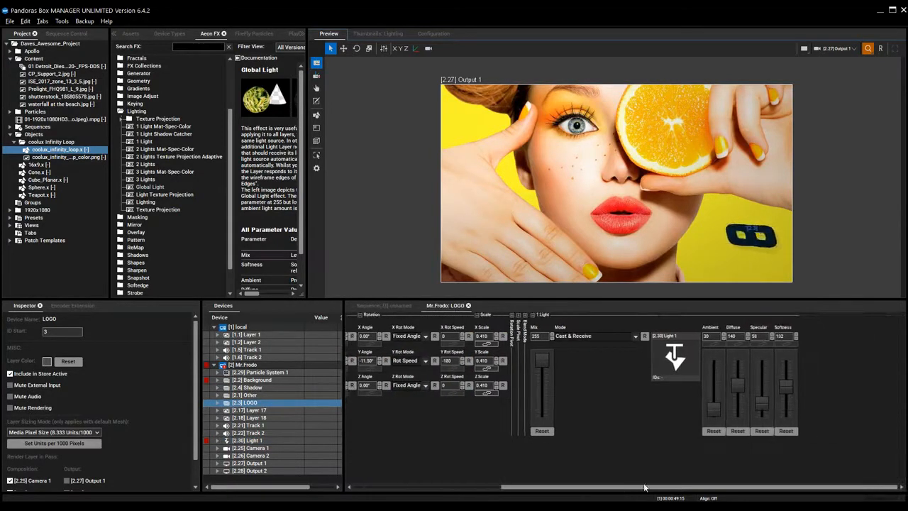
pyautogui.moveTo(718, 403); pyautogui.dragTo(717, 381)
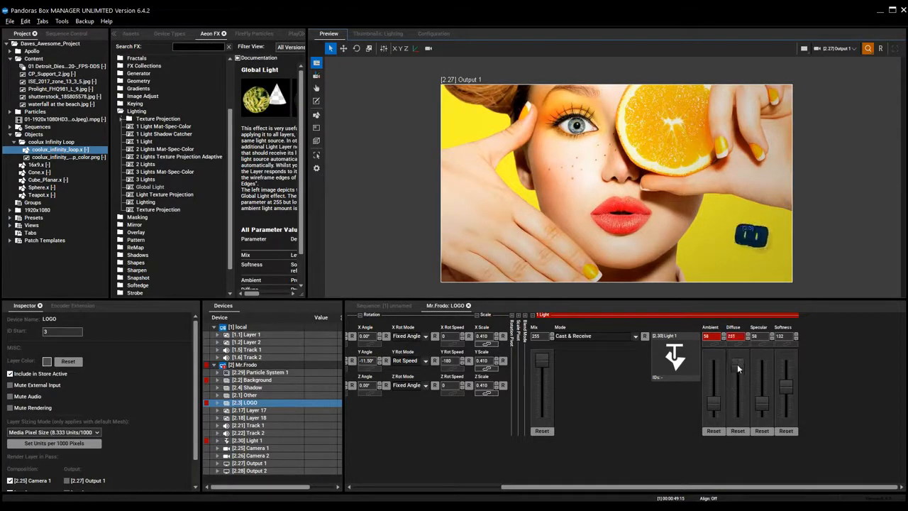
pyautogui.moveTo(763, 388); pyautogui.dragTo(762, 374)
pyautogui.moveTo(713, 403); pyautogui.dragTo(707, 376)
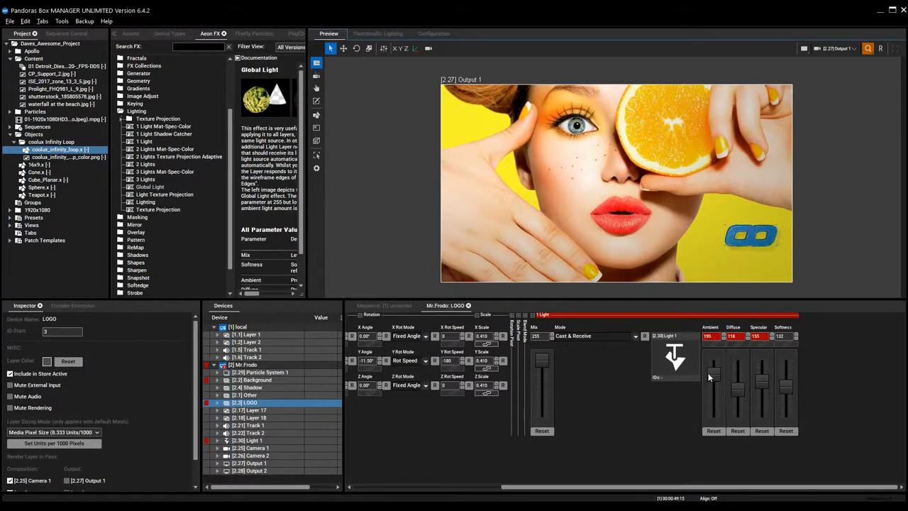
pyautogui.moveTo(762, 383); pyautogui.dragTo(759, 372)
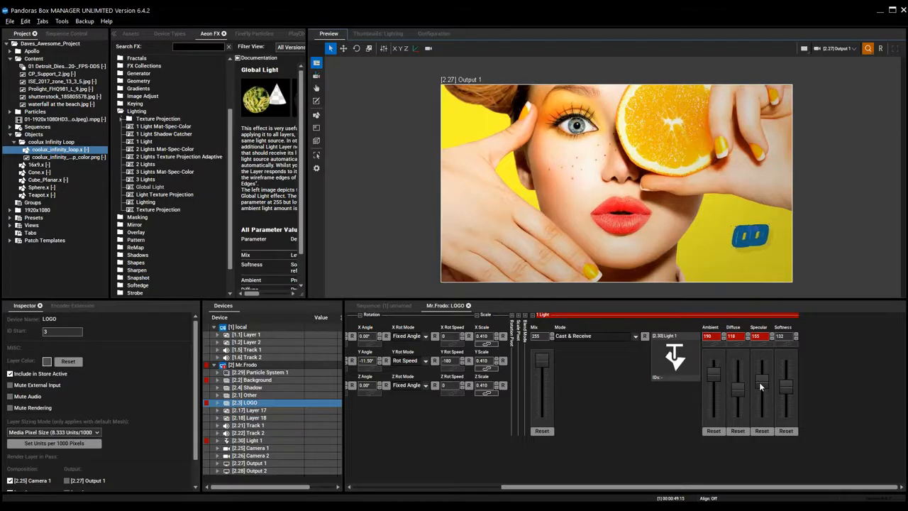
# Rebalance the Background layer's 1 Light effect to ambient 108 and diffuse 198, keeping specular at 0.
pyautogui.click(252, 384)
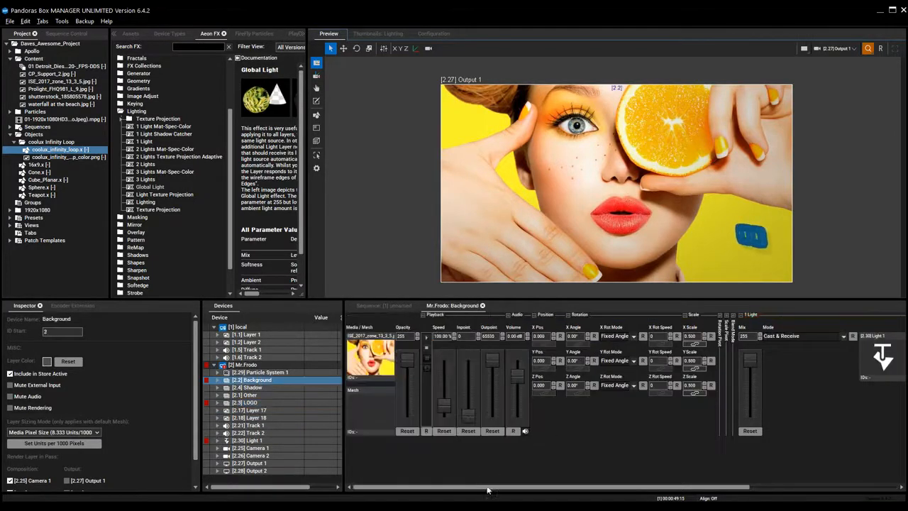
pyautogui.moveTo(516, 490); pyautogui.dragTo(679, 494)
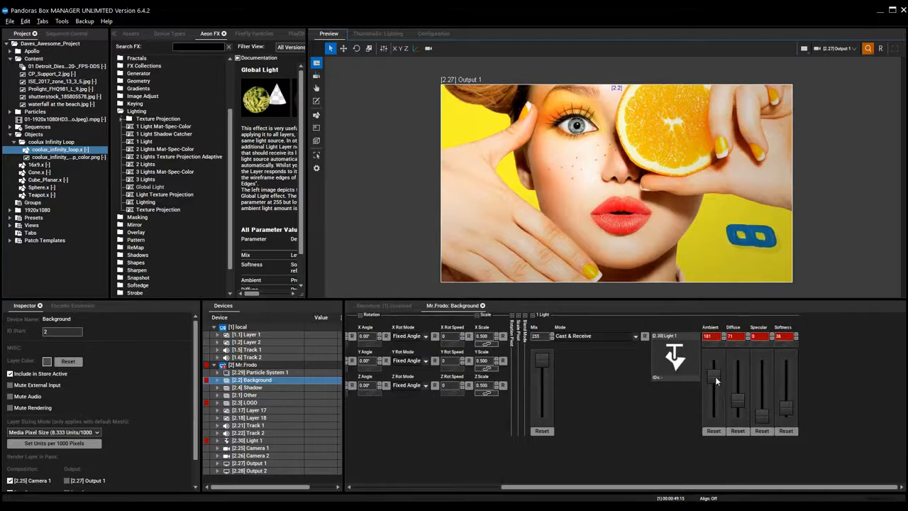
pyautogui.moveTo(712, 374); pyautogui.dragTo(712, 424)
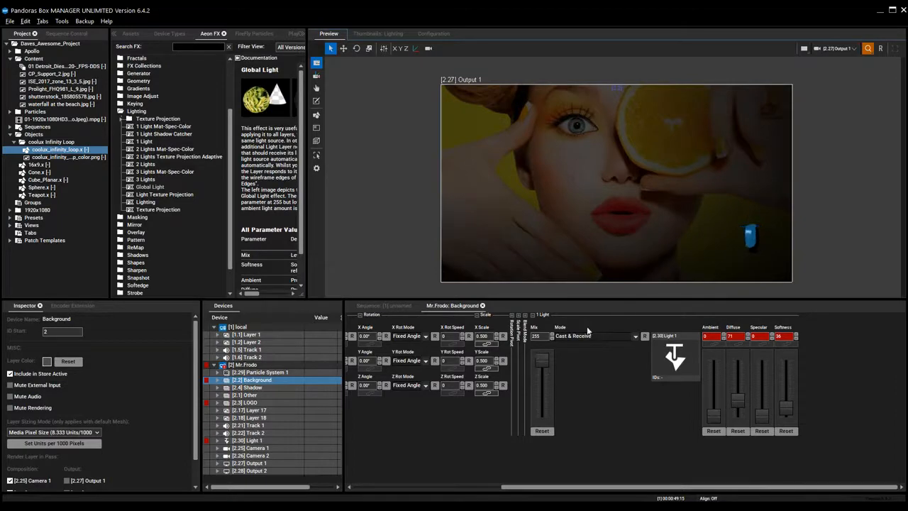
pyautogui.moveTo(713, 417); pyautogui.dragTo(735, 369)
pyautogui.moveTo(762, 415)
pyautogui.mouseDown()
pyautogui.moveTo(760, 396)
pyautogui.moveTo(760, 419)
pyautogui.mouseUp()
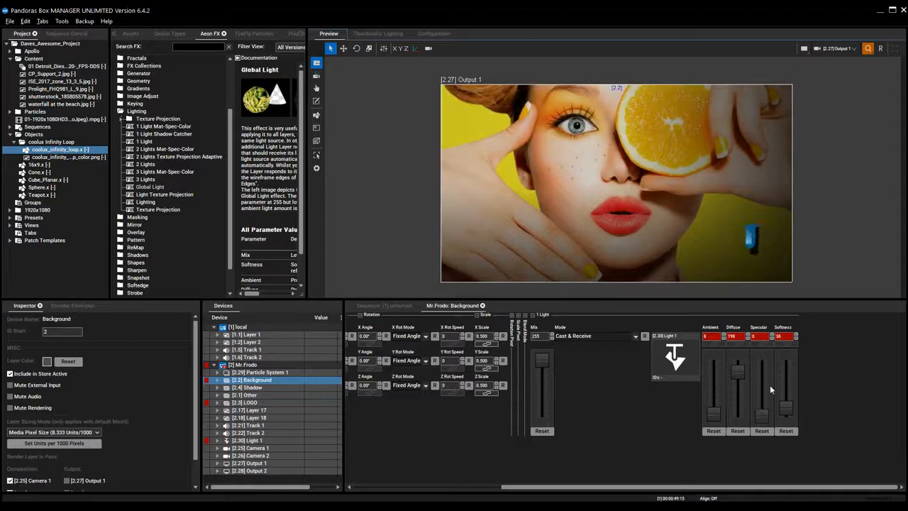
pyautogui.moveTo(764, 414)
pyautogui.mouseDown()
pyautogui.moveTo(764, 406)
pyautogui.moveTo(766, 416)
pyautogui.mouseUp()
pyautogui.moveTo(712, 409)
pyautogui.mouseDown()
pyautogui.moveTo(712, 370)
pyautogui.moveTo(713, 394)
pyautogui.mouseUp()
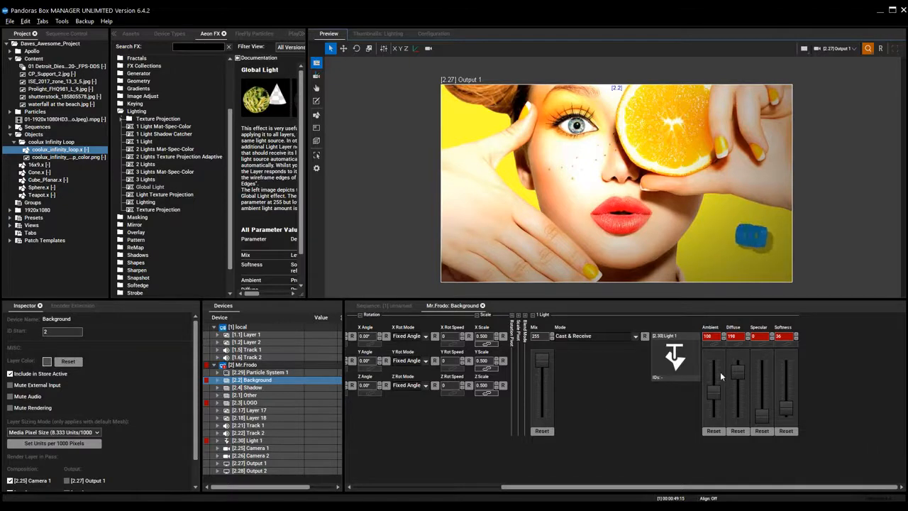
# Raise Light 1 to a Y position of 3.500.
pyautogui.click(279, 440)
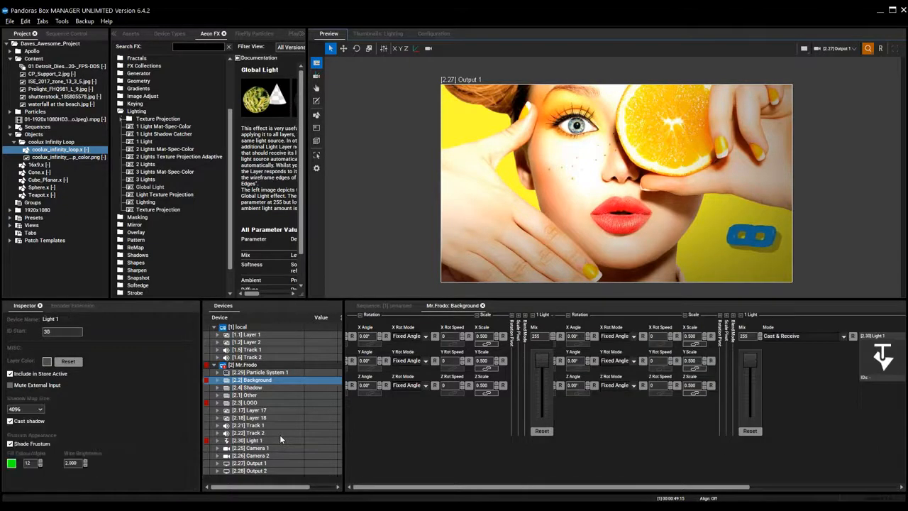
pyautogui.moveTo(404, 488)
pyautogui.mouseDown()
pyautogui.moveTo(451, 488)
pyautogui.moveTo(416, 487)
pyautogui.mouseUp()
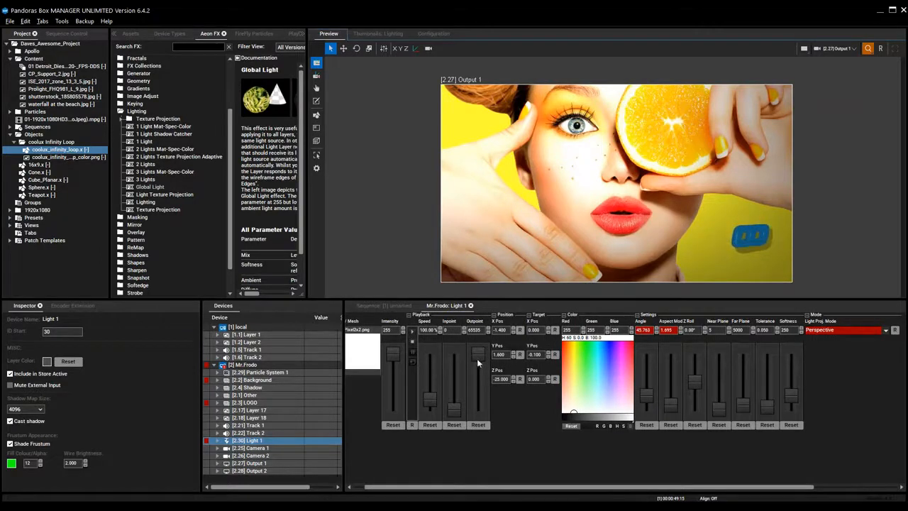
pyautogui.moveTo(504, 356)
pyautogui.mouseDown()
pyautogui.moveTo(503, 342)
pyautogui.moveTo(507, 357)
pyautogui.moveTo(508, 348)
pyautogui.mouseUp()
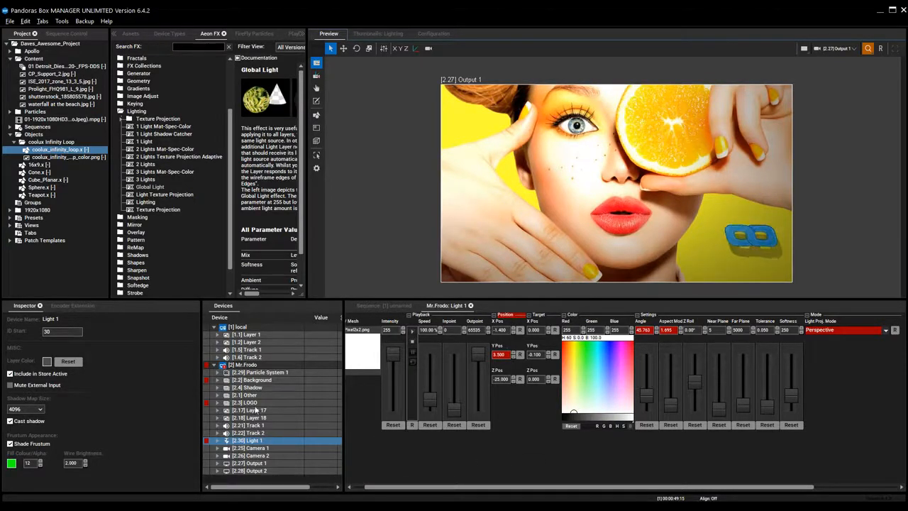
# Move the LOGO layer to X position -2.000 and Z position -6.000.
pyautogui.click(245, 402)
pyautogui.moveTo(435, 491); pyautogui.dragTo(618, 489)
pyautogui.moveTo(540, 491); pyautogui.dragTo(415, 491)
pyautogui.moveTo(507, 336); pyautogui.dragTo(512, 395)
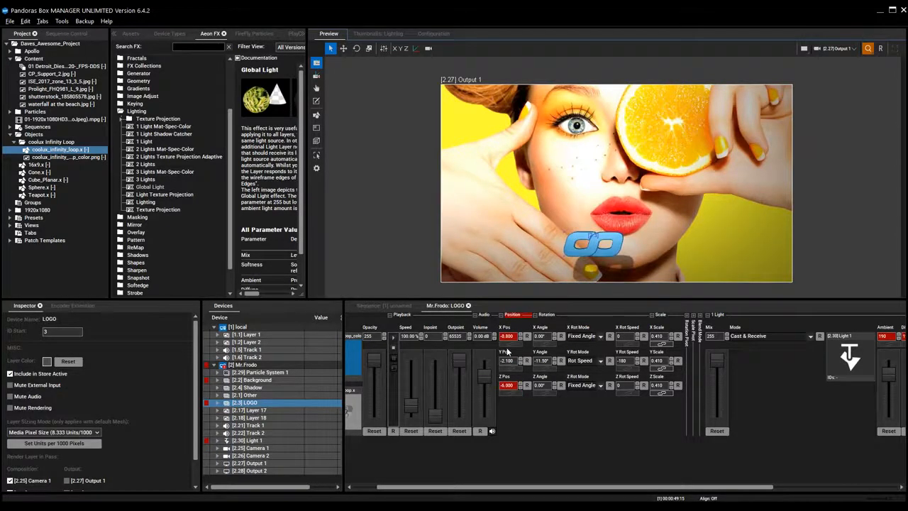
pyautogui.moveTo(508, 336); pyautogui.dragTo(509, 342)
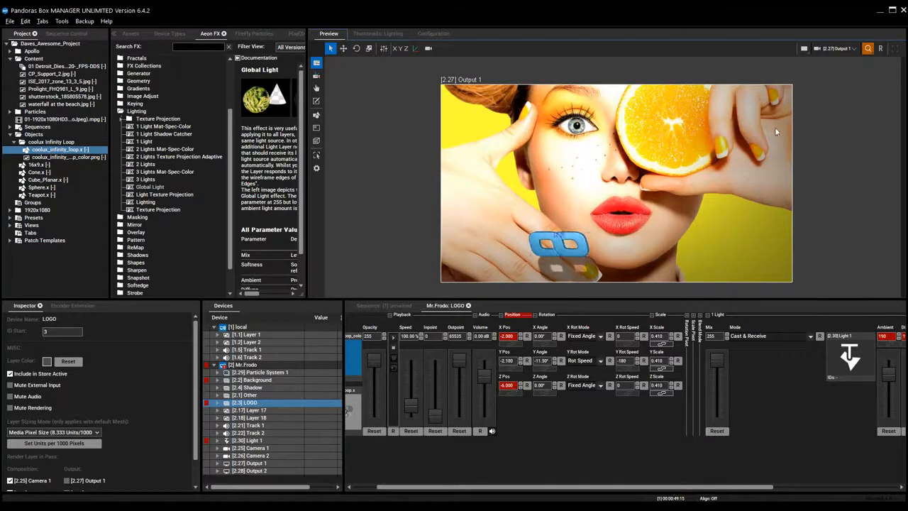
# Show the scene from All Cameras at an oblique angle and raise the LOGO layer to Y position 0.700.
pyautogui.click(840, 48)
pyautogui.click(836, 59)
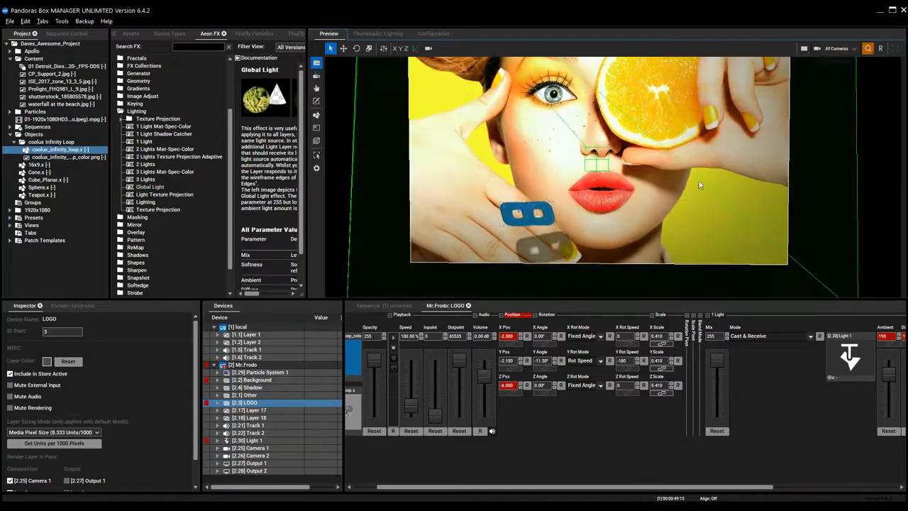
pyautogui.moveTo(633, 188); pyautogui.dragTo(671, 235, button='middle')
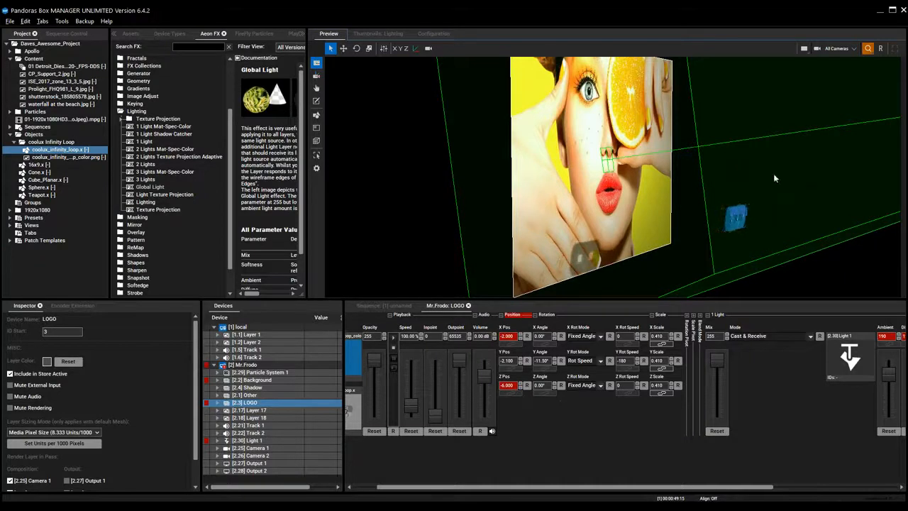
pyautogui.moveTo(510, 362); pyautogui.dragTo(513, 337)
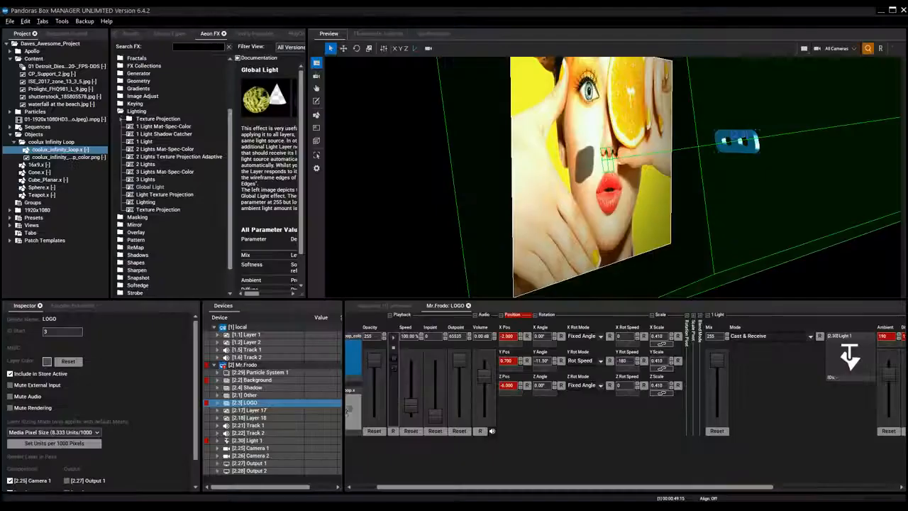
# Reduce Light 1's shadow map size to 1024 with the logo's shadow viewed up close.
pyautogui.click(250, 441)
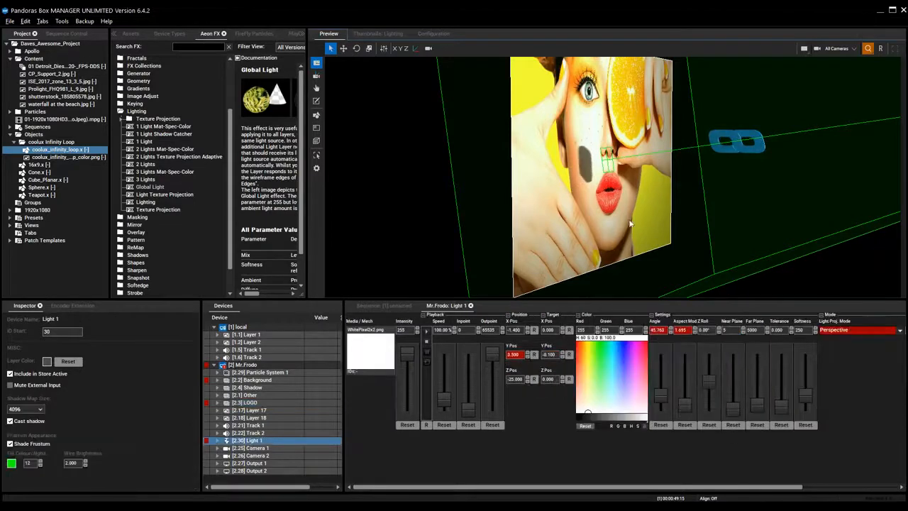
pyautogui.scroll(5, 604, 158)
pyautogui.moveTo(569, 110); pyautogui.dragTo(576, 170, button='middle')
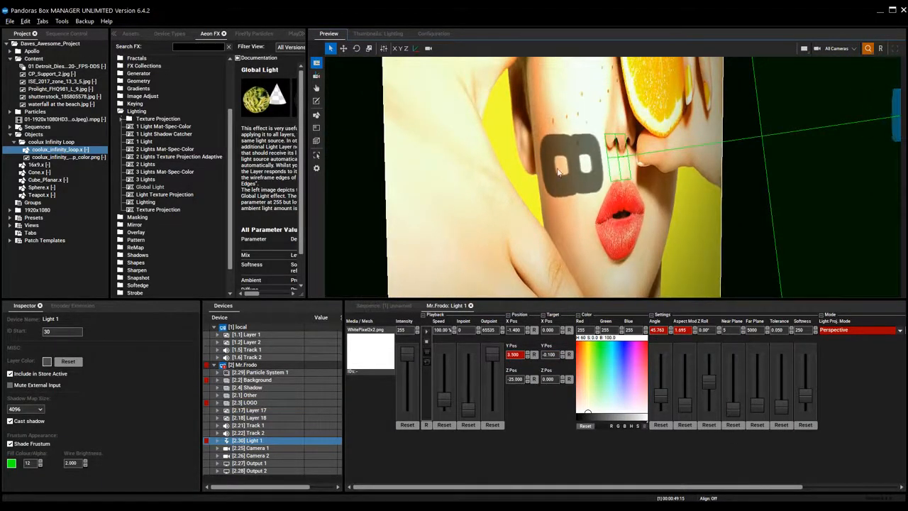
pyautogui.click(39, 410)
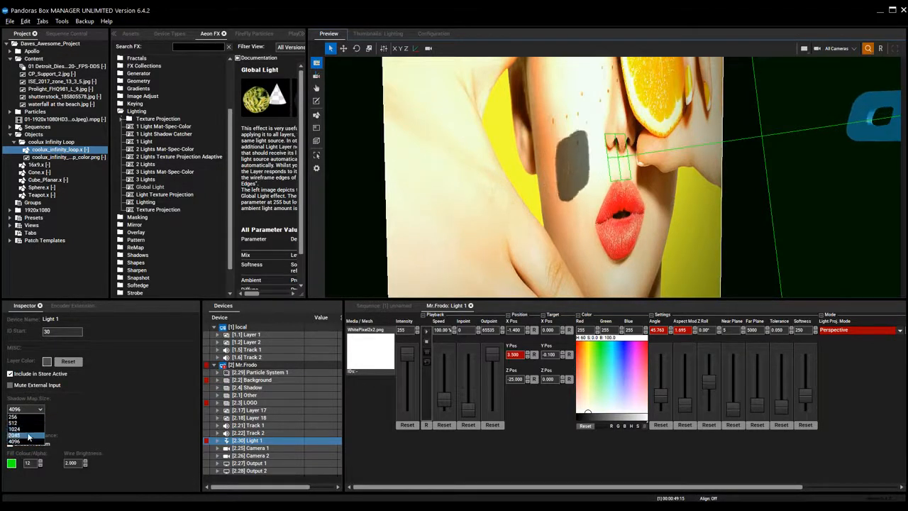
pyautogui.click(28, 428)
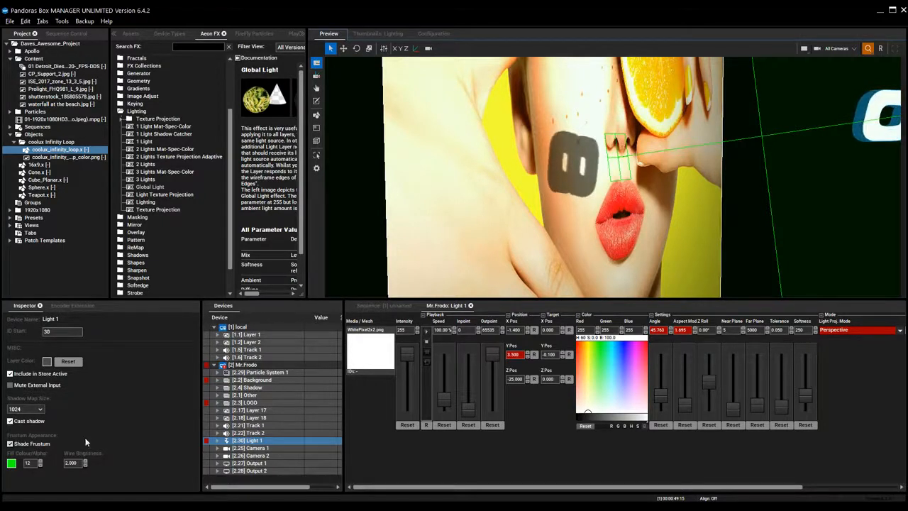
# Try a shadow map size of 512 for Light 1 in the Output 1 preview, and return it to 4096.
pyautogui.click(839, 48)
pyautogui.click(851, 105)
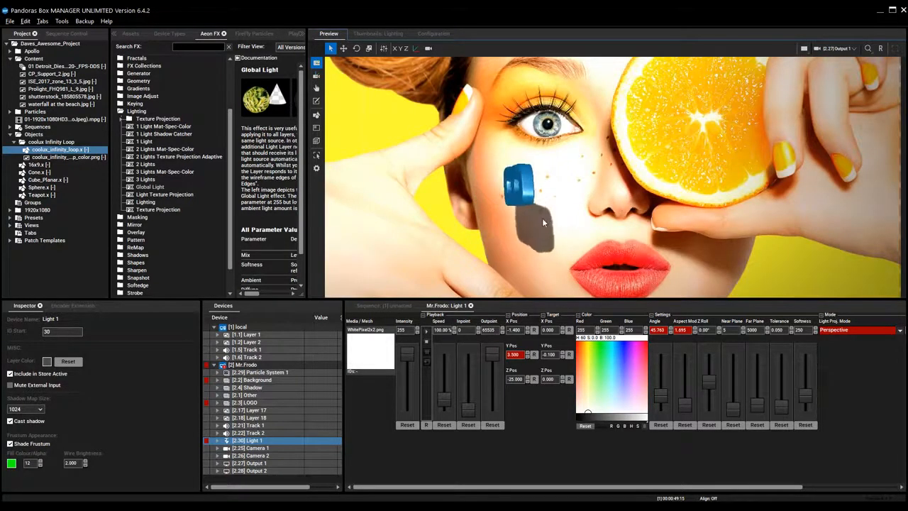
pyautogui.click(24, 410)
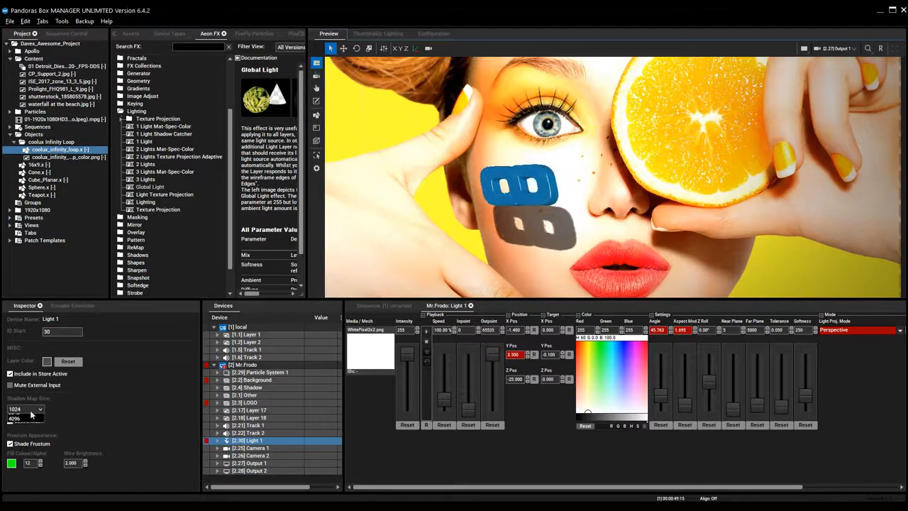
pyautogui.click(26, 423)
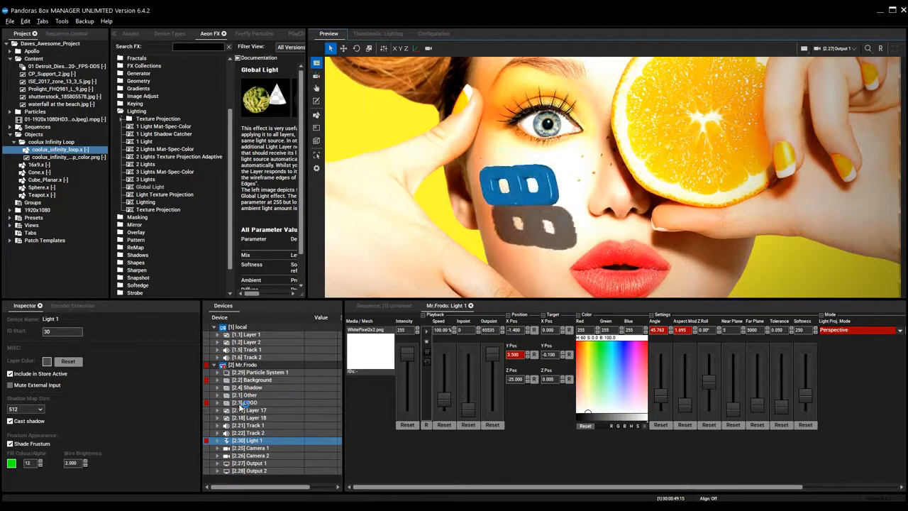
pyautogui.click(41, 409)
pyautogui.click(45, 436)
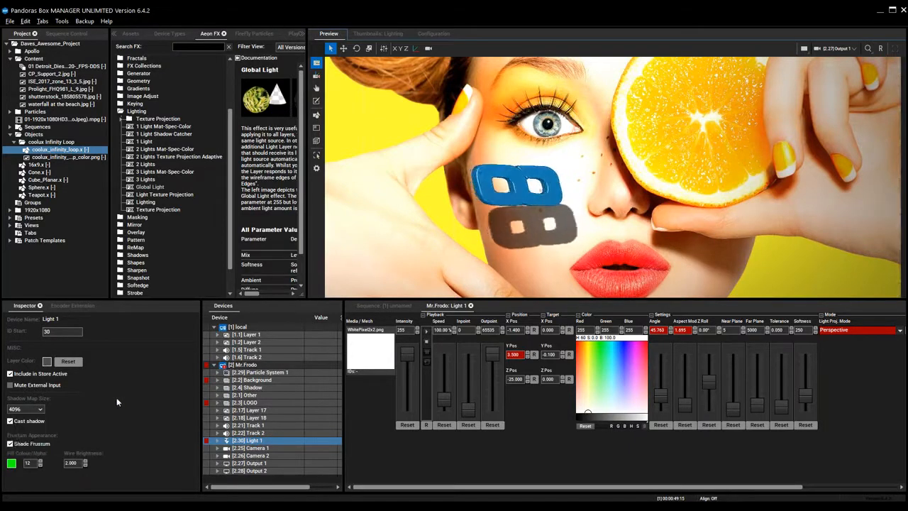
# Review Light 1's projection settings, the sequence timeline and the whole Output 1 picture with the Background layer.
pyautogui.moveTo(667, 487); pyautogui.dragTo(763, 487)
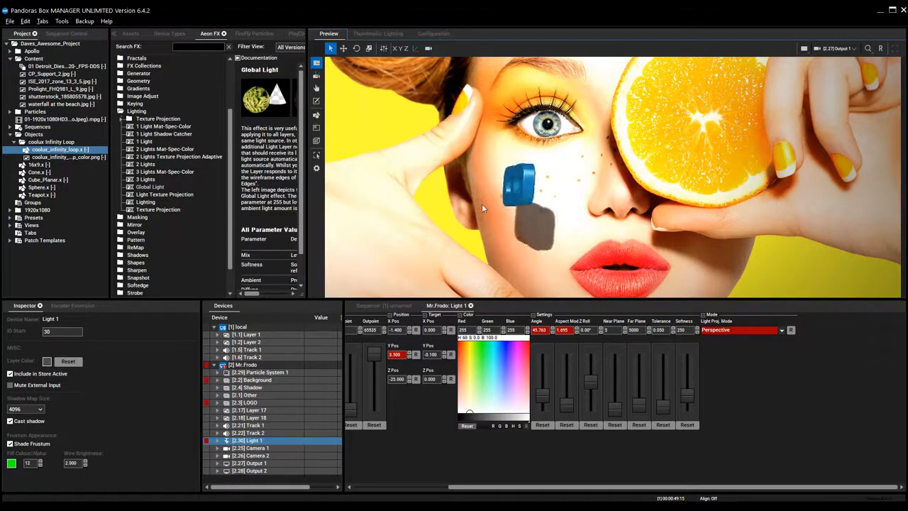
pyautogui.click(379, 305)
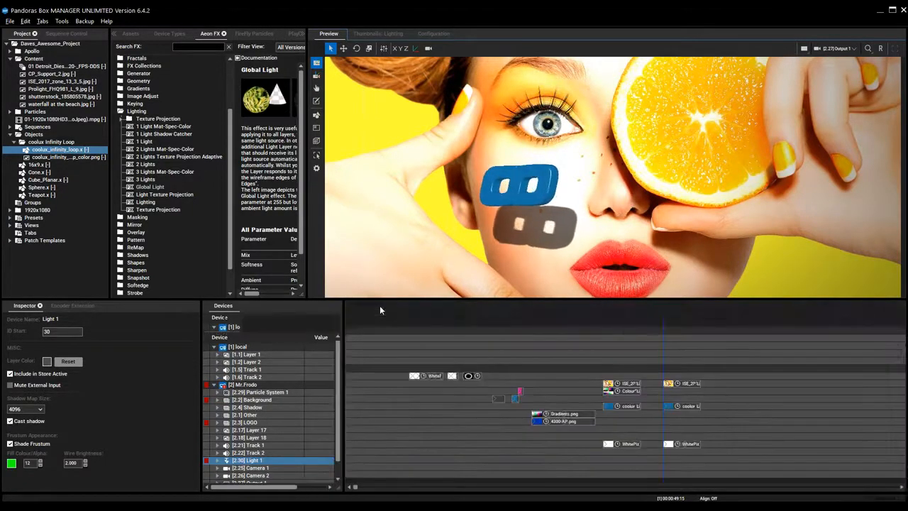
pyautogui.scroll(-3, 667, 222)
pyautogui.scroll(2, 667, 222)
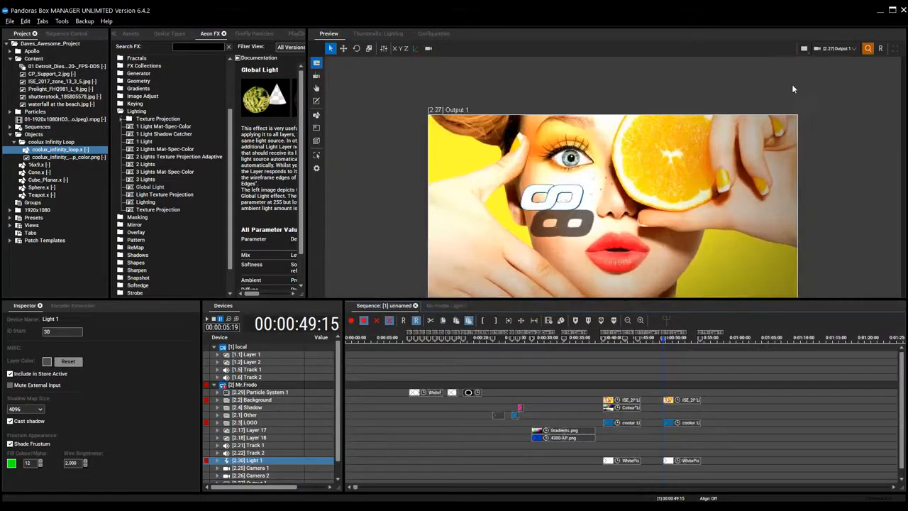
pyautogui.click(837, 49)
pyautogui.click(770, 207)
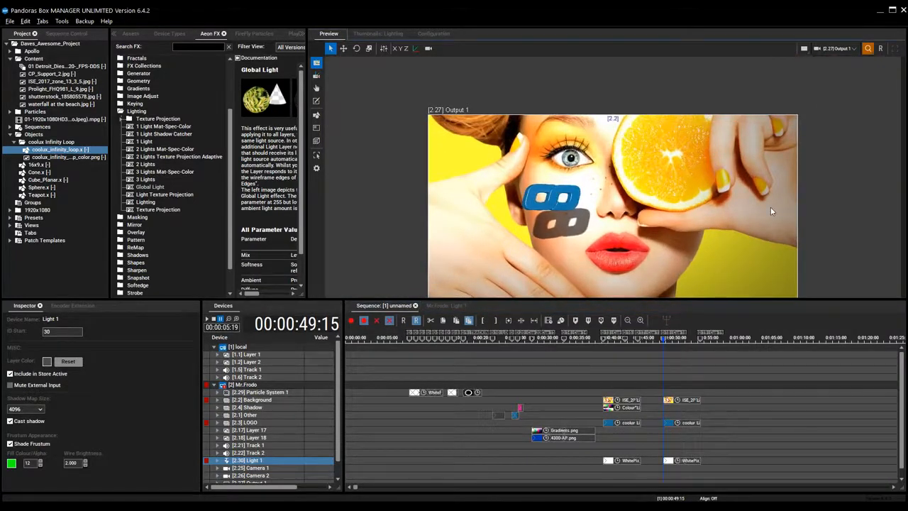
pyautogui.click(769, 206)
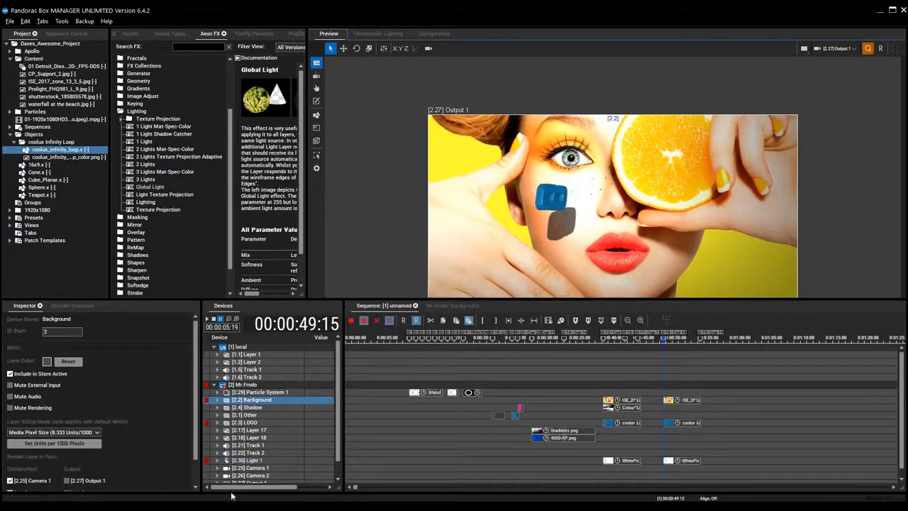
# Raise Light 1 to a Y position of 14.000 to stretch the shadow further down the picture.
pyautogui.click(254, 461)
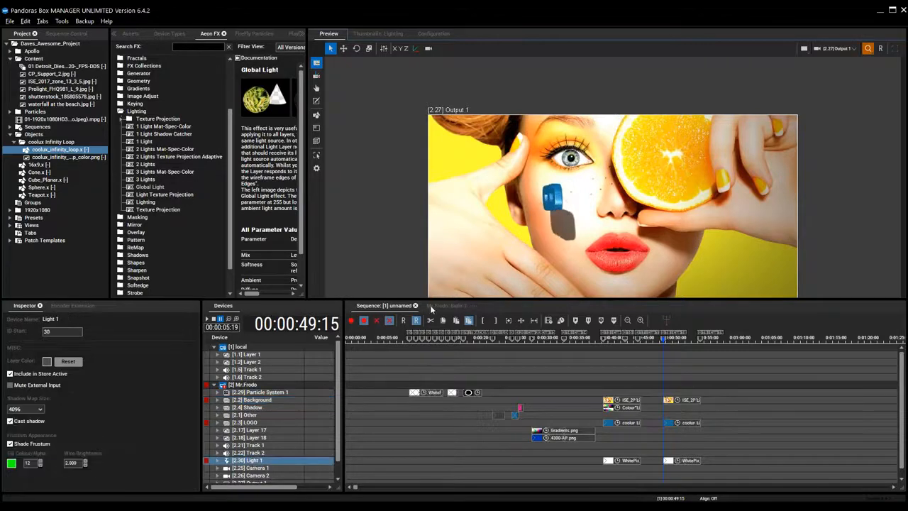
pyautogui.click(438, 305)
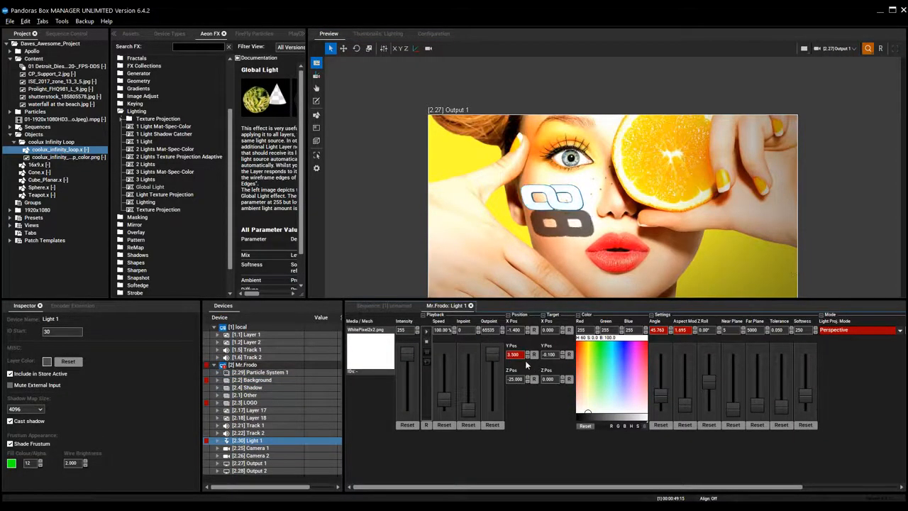
pyautogui.moveTo(516, 354); pyautogui.dragTo(526, 304)
pyautogui.moveTo(580, 260); pyautogui.dragTo(597, 216, button='middle')
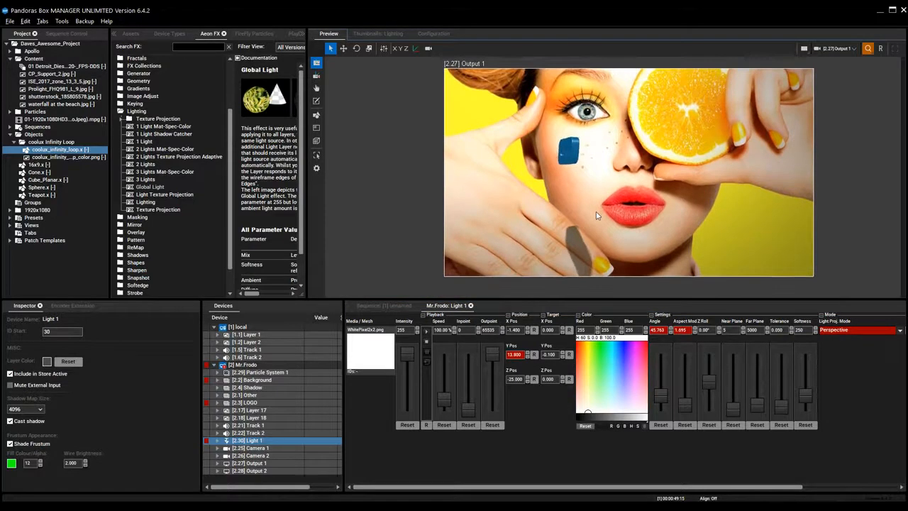
pyautogui.moveTo(517, 355)
pyautogui.mouseDown()
pyautogui.moveTo(519, 365)
pyautogui.moveTo(518, 353)
pyautogui.mouseUp()
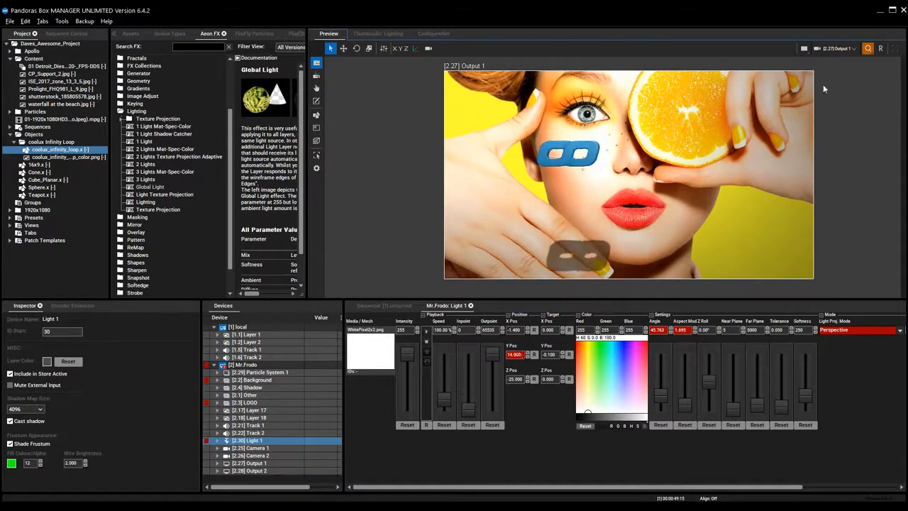
# Examine the light frustum in the All Cameras view and set Light 1's Y position to 13.600.
pyautogui.click(848, 49)
pyautogui.click(842, 62)
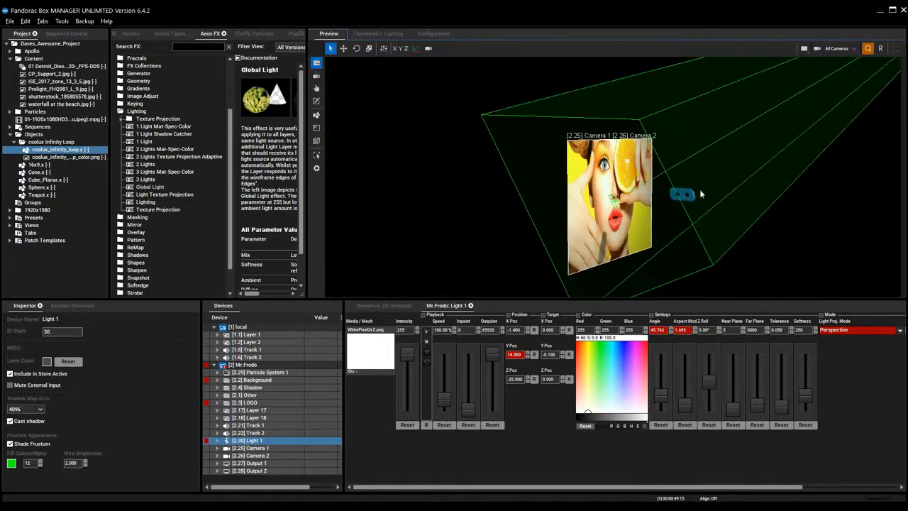
pyautogui.moveTo(663, 205); pyautogui.dragTo(662, 224, button='middle')
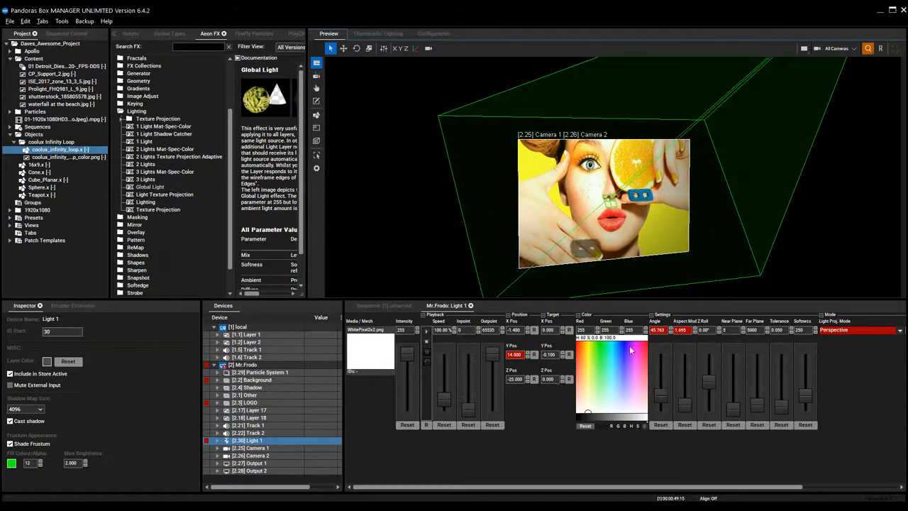
pyautogui.moveTo(516, 354)
pyautogui.mouseDown()
pyautogui.moveTo(527, 459)
pyautogui.moveTo(536, 357)
pyautogui.mouseUp()
# Set Light 1's angle to 53.390 and aspect modifier to 1.356, and test near and far planes of 29990 before resetting both.
pyautogui.moveTo(661, 393); pyautogui.dragTo(729, 406)
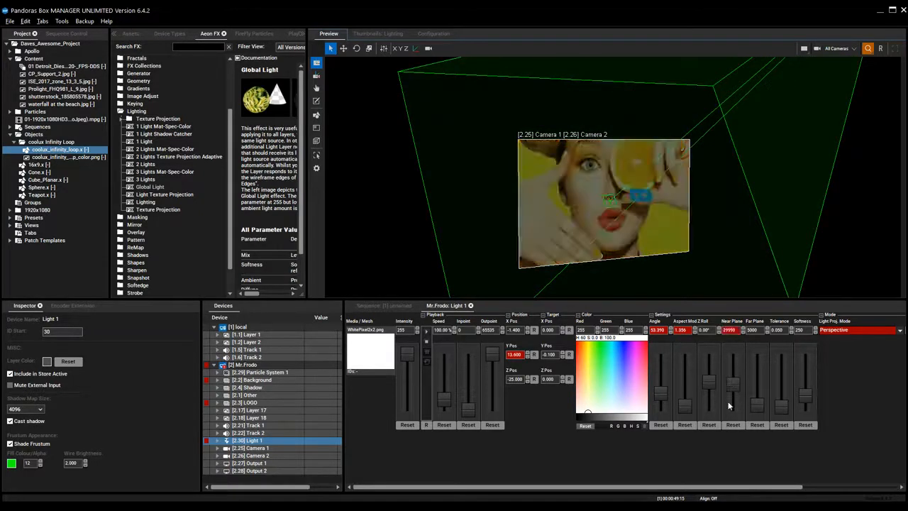
pyautogui.click(732, 424)
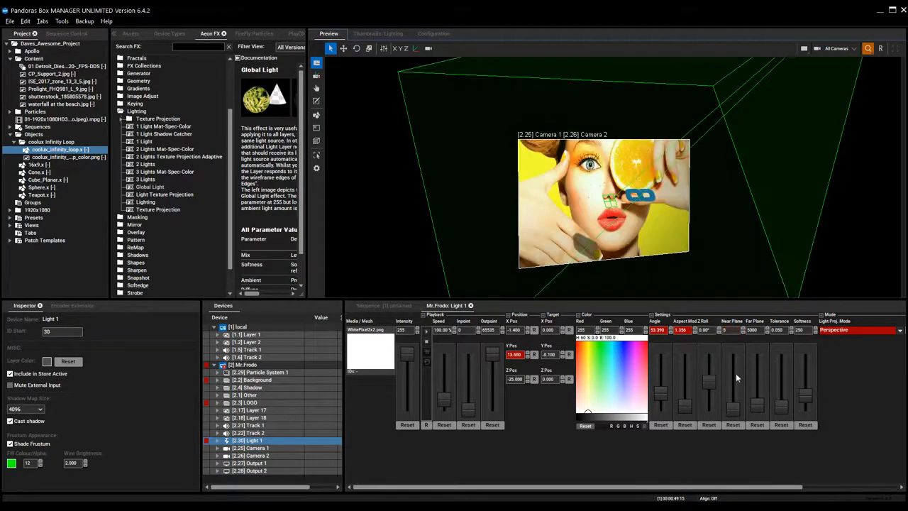
pyautogui.moveTo(759, 400); pyautogui.dragTo(759, 388)
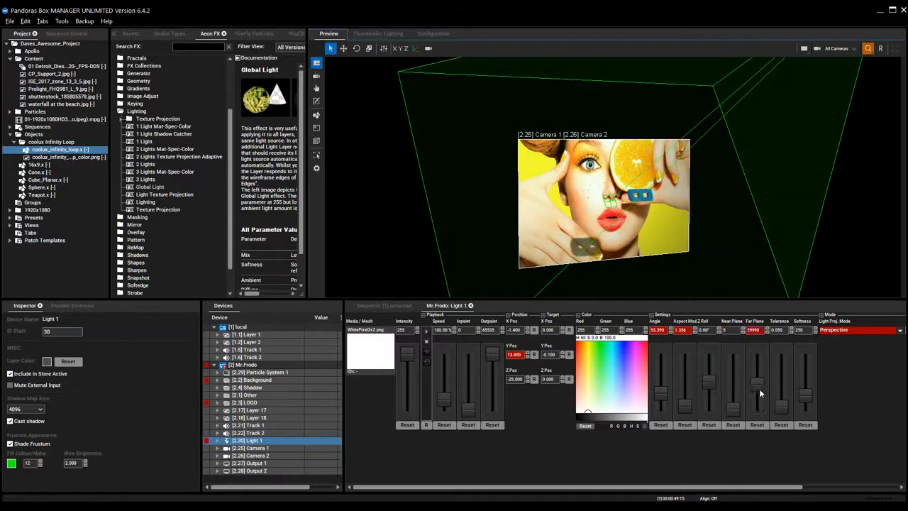
pyautogui.click(758, 427)
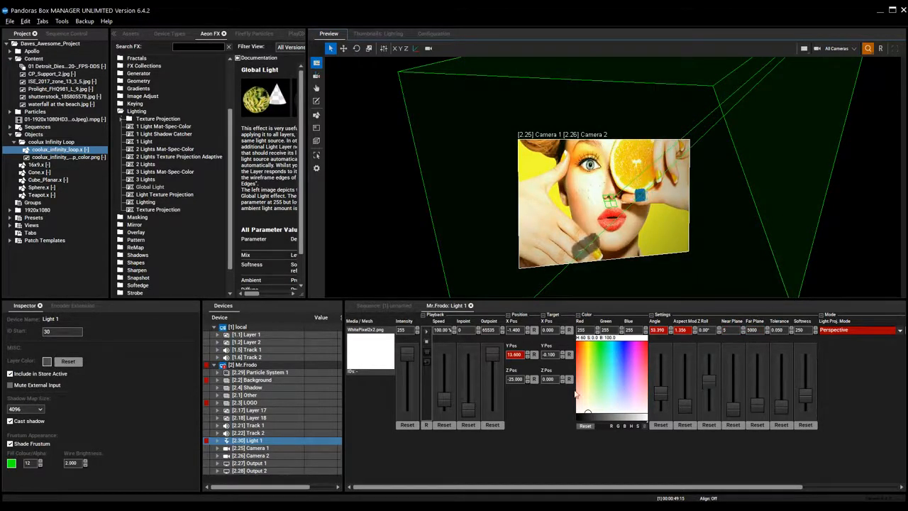
# Bring Light 1 closer to the logo at Y 0.500 and Z -7.600, and widen its angle to 86.890.
pyautogui.moveTo(516, 379)
pyautogui.mouseDown()
pyautogui.moveTo(517, 392)
pyautogui.moveTo(521, 356)
pyautogui.moveTo(526, 421)
pyautogui.moveTo(516, 354)
pyautogui.moveTo(519, 380)
pyautogui.moveTo(519, 372)
pyautogui.mouseUp()
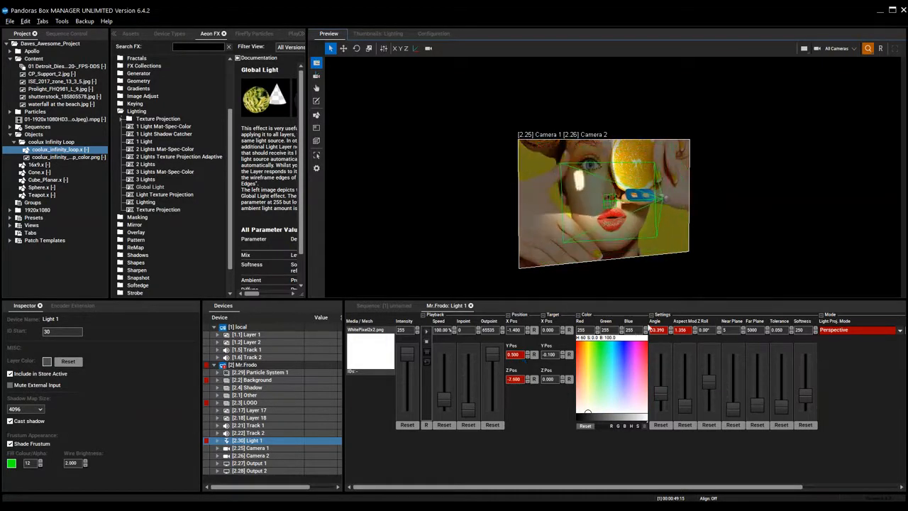
pyautogui.moveTo(662, 324); pyautogui.dragTo(658, 294)
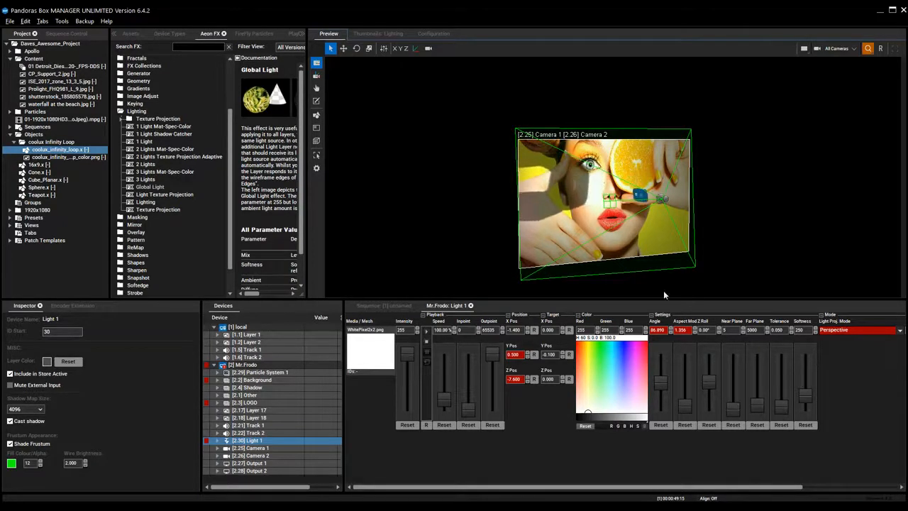
# In the Output 1 view, set Light 1's Y position to 0.800 and X position to -2.700 to shift the logo's shadow.
pyautogui.click(837, 49)
pyautogui.click(842, 106)
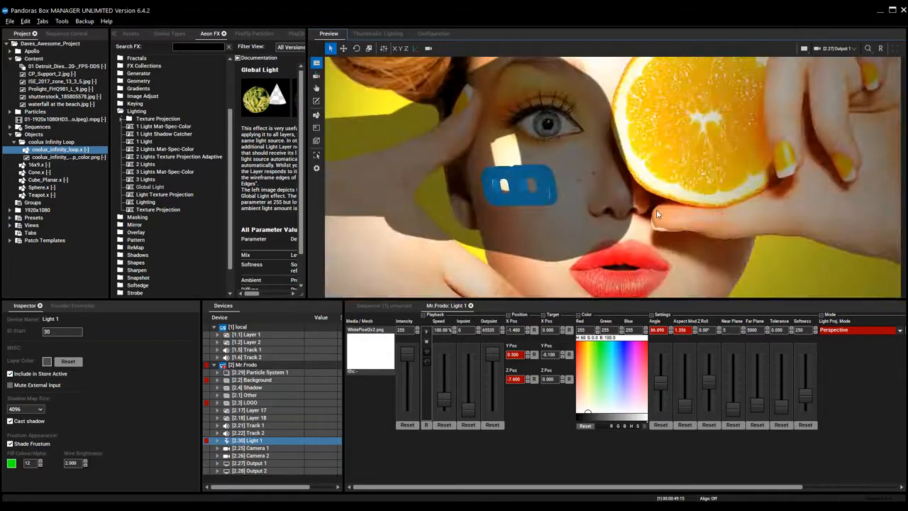
pyautogui.scroll(15, 515, 357)
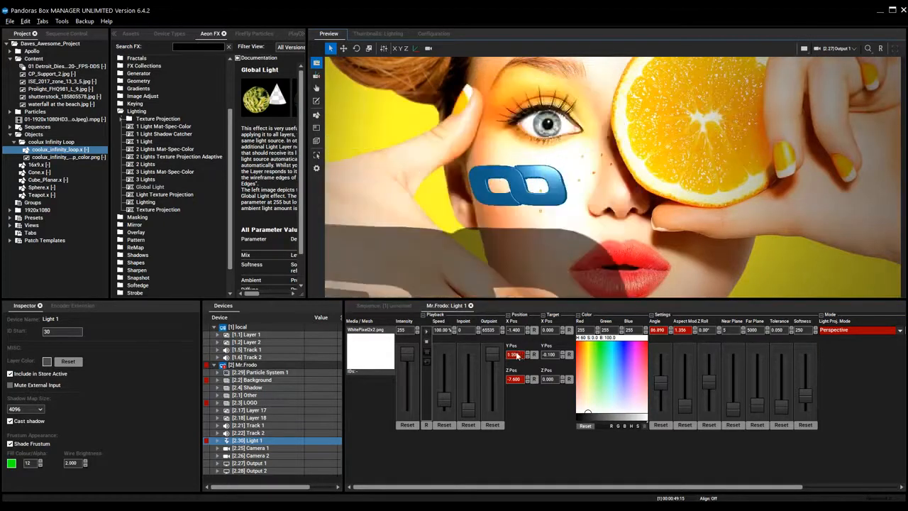
pyautogui.scroll(-12, 515, 356)
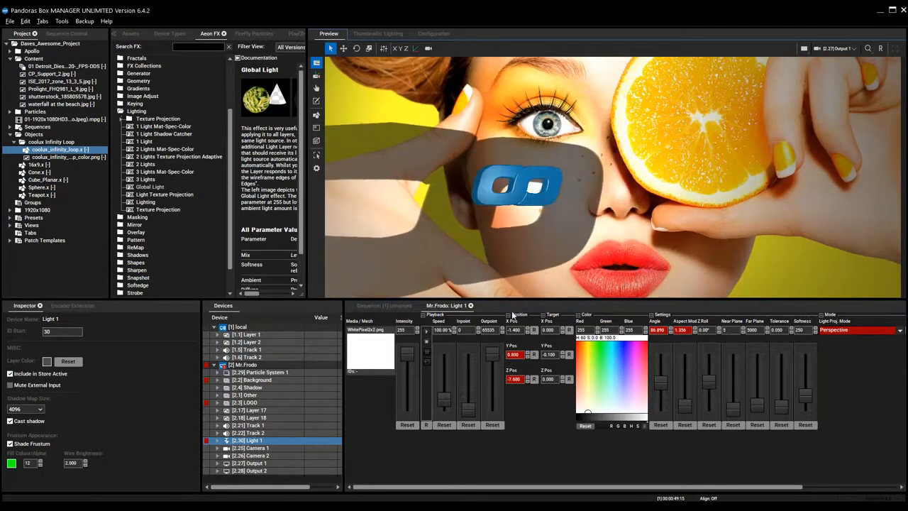
pyautogui.moveTo(515, 330)
pyautogui.mouseDown()
pyautogui.moveTo(513, 320)
pyautogui.moveTo(519, 341)
pyautogui.mouseUp()
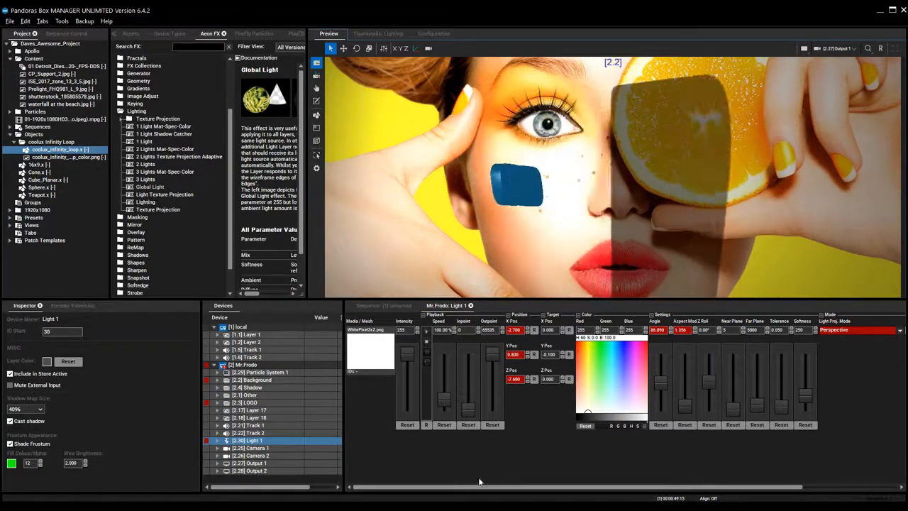
# Set the Background layer's 1 Light effect to ambient 125, diffuse 185, specular 0 and softness 181.
pyautogui.click(252, 379)
pyautogui.moveTo(622, 488); pyautogui.dragTo(753, 489)
pyautogui.moveTo(786, 407); pyautogui.dragTo(785, 379)
pyautogui.moveTo(761, 414)
pyautogui.mouseDown()
pyautogui.moveTo(764, 382)
pyautogui.moveTo(764, 406)
pyautogui.mouseUp()
pyautogui.moveTo(740, 371); pyautogui.dragTo(710, 387)
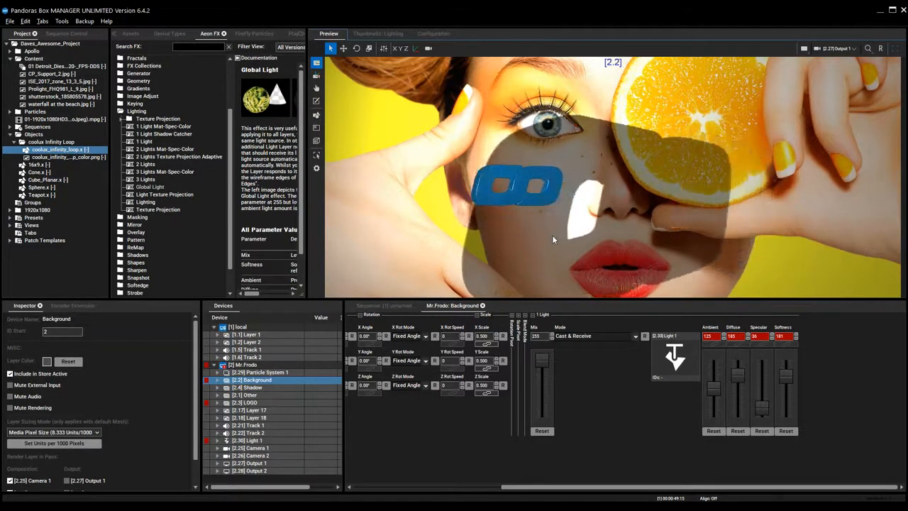
pyautogui.moveTo(762, 408)
pyautogui.mouseDown()
pyautogui.moveTo(763, 393)
pyautogui.moveTo(765, 417)
pyautogui.mouseUp()
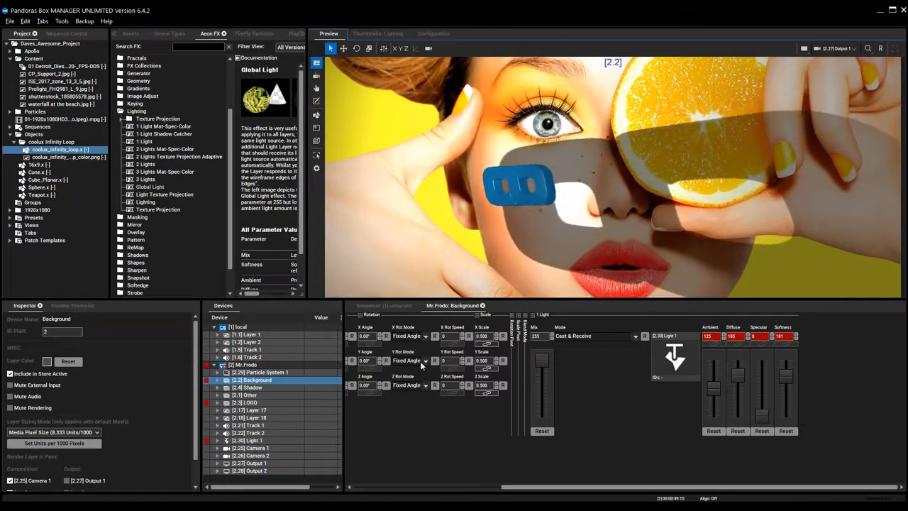
# In the All Cameras view, move Light 1 to X -1.600 and Z -7.900 and widen its angle to 98.890.
pyautogui.click(378, 306)
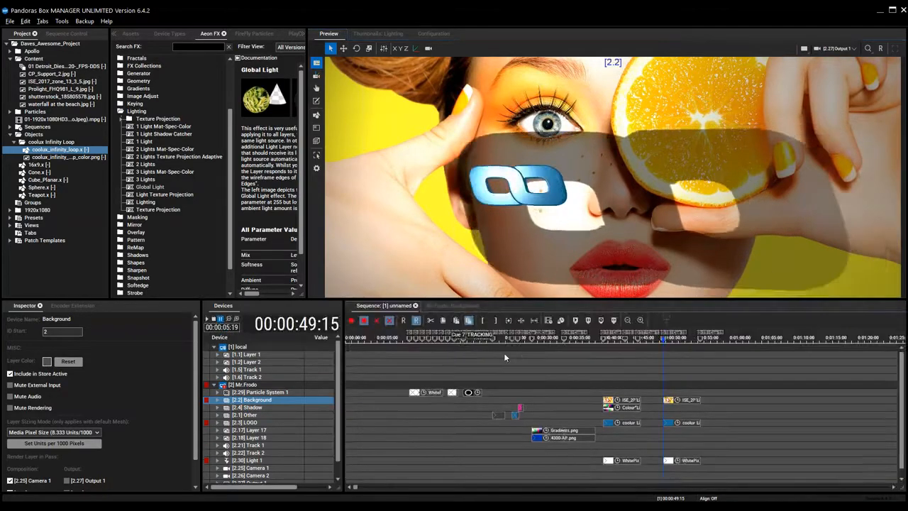
pyautogui.click(253, 460)
pyautogui.click(444, 306)
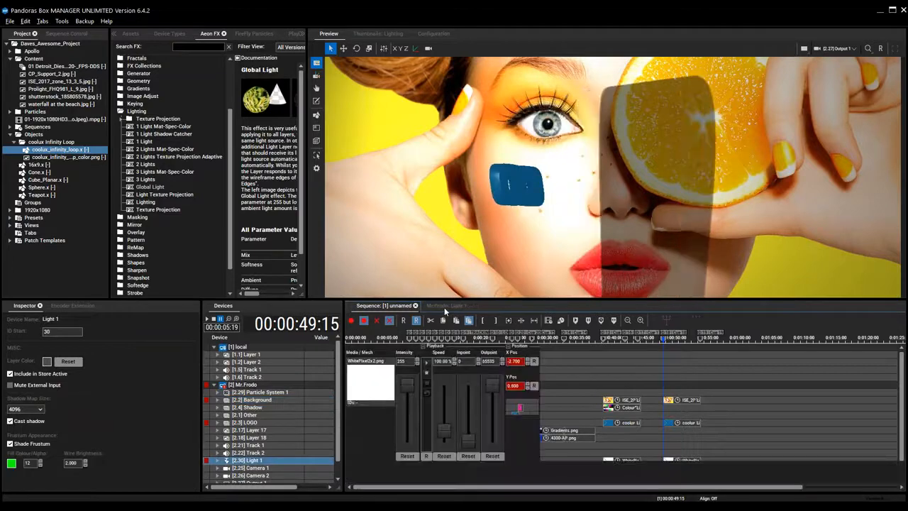
pyautogui.click(839, 49)
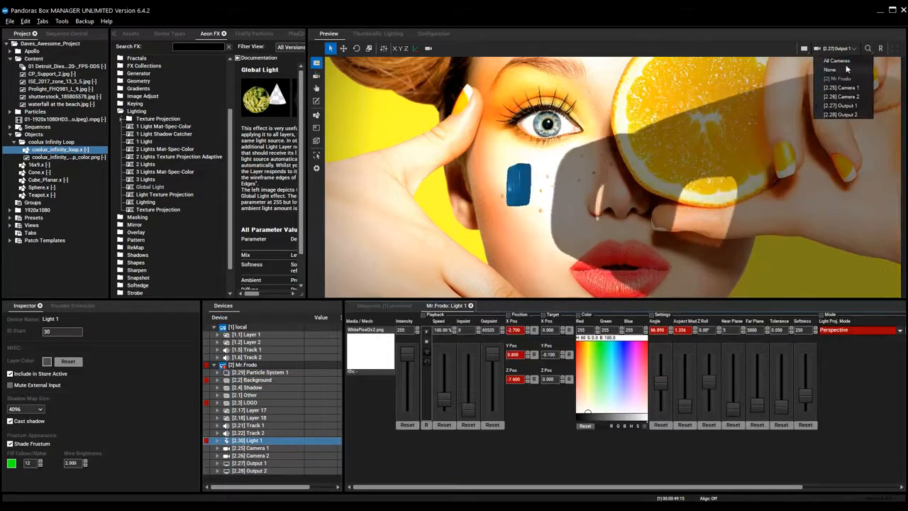
pyautogui.click(842, 61)
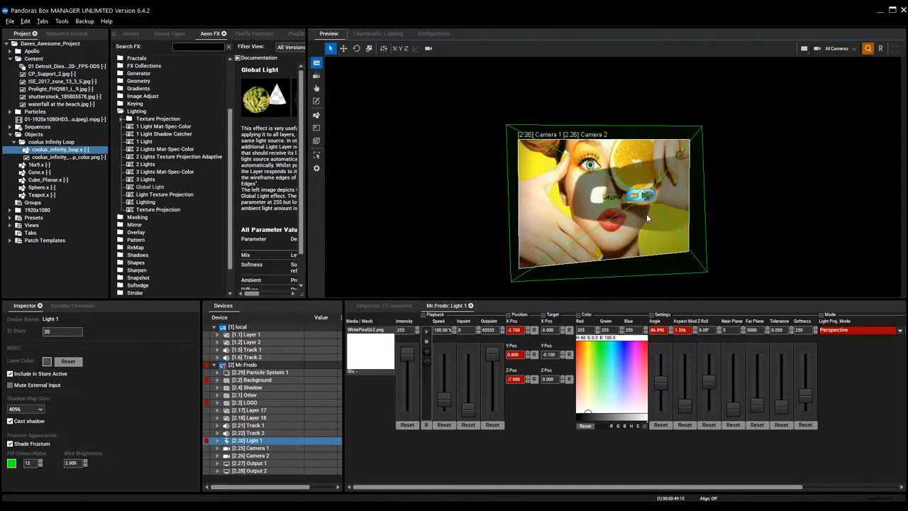
pyautogui.moveTo(518, 381)
pyautogui.mouseDown()
pyautogui.moveTo(532, 489)
pyautogui.moveTo(519, 379)
pyautogui.mouseUp()
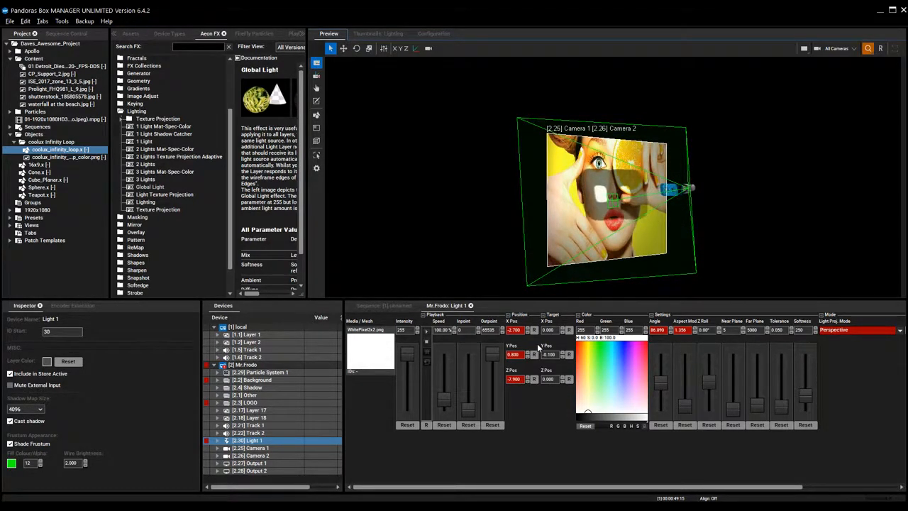
pyautogui.moveTo(515, 331)
pyautogui.mouseDown()
pyautogui.moveTo(521, 341)
pyautogui.moveTo(523, 330)
pyautogui.mouseUp()
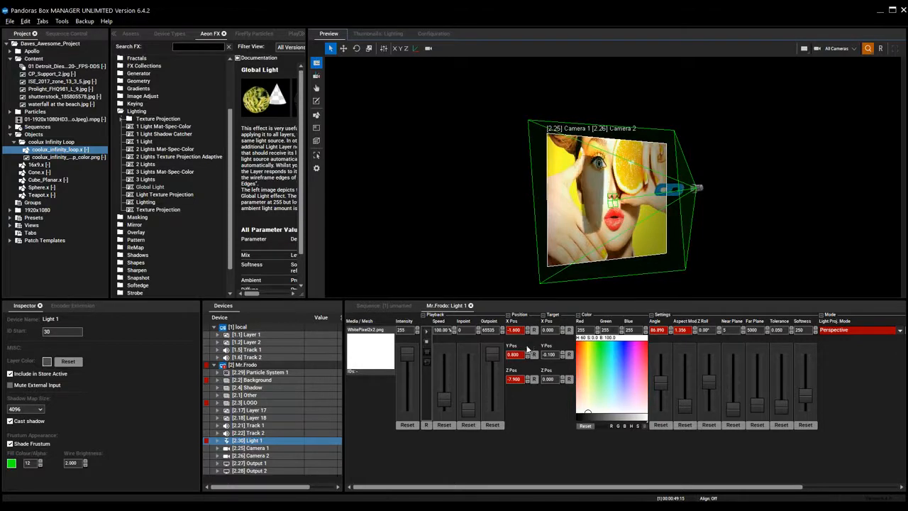
pyautogui.moveTo(659, 332); pyautogui.dragTo(656, 315)
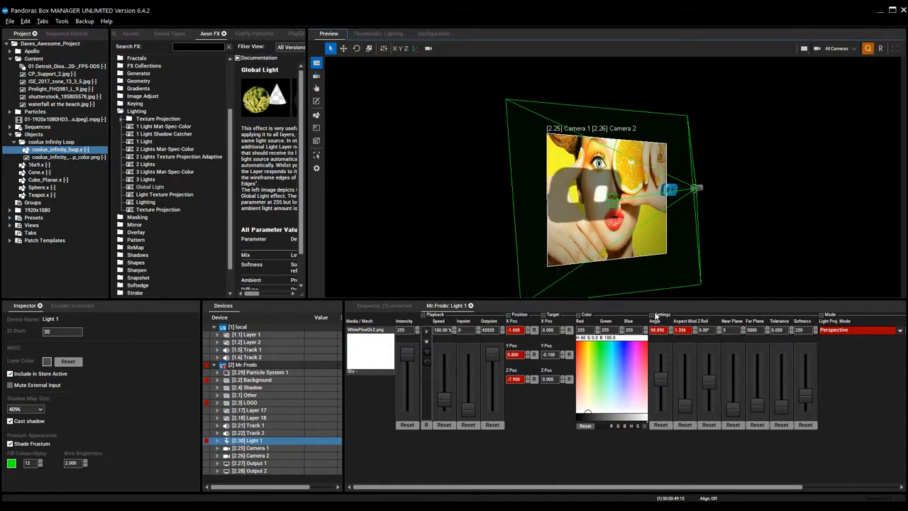
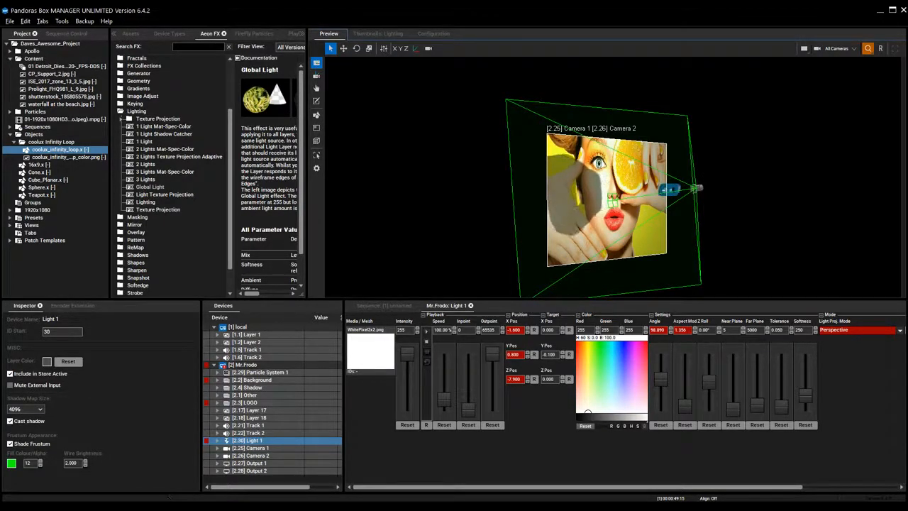
# Assign the 01-1920x1080HD30fpsRev3 mpg video as Light 1's media and play it as a projection onto the picture.
pyautogui.scroll(5, 663, 224)
pyautogui.moveTo(663, 224); pyautogui.dragTo(619, 217, button='middle')
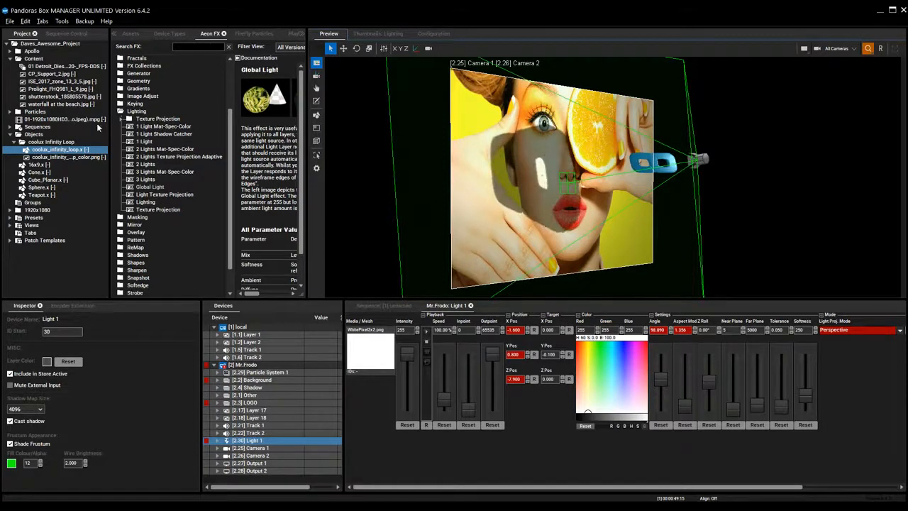
pyautogui.click(44, 121)
pyautogui.moveTo(44, 120); pyautogui.dragTo(369, 351)
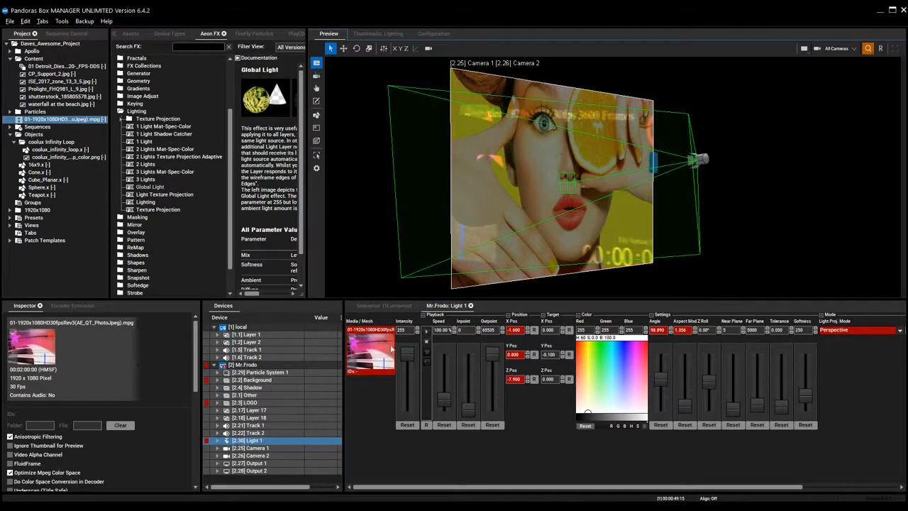
pyautogui.click(425, 352)
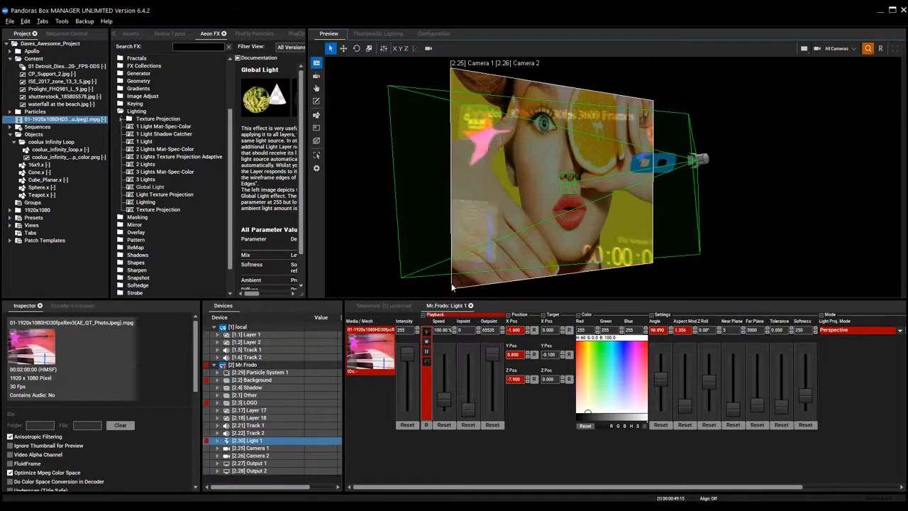
# Place Sphere.x on the LOGO layer at 00:00:59:03 and texture it with coolux_infinity_loop_color.png.
pyautogui.click(395, 309)
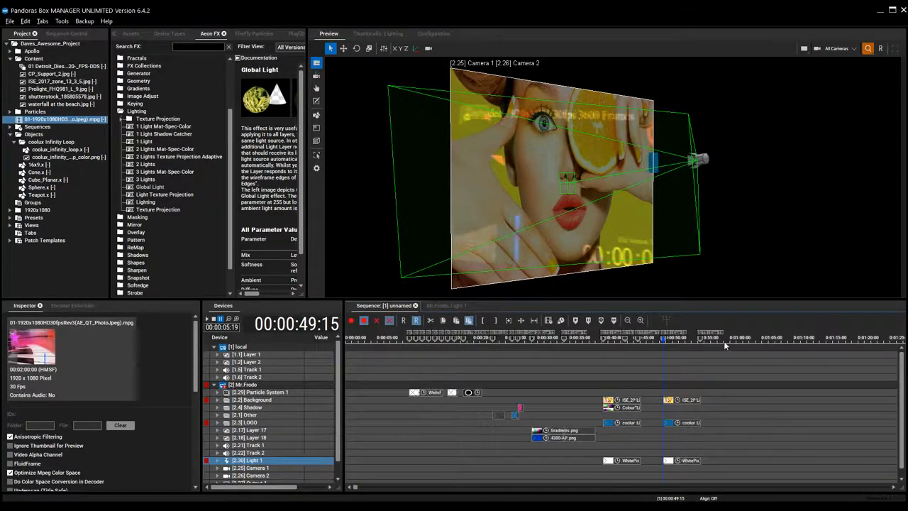
pyautogui.click(723, 341)
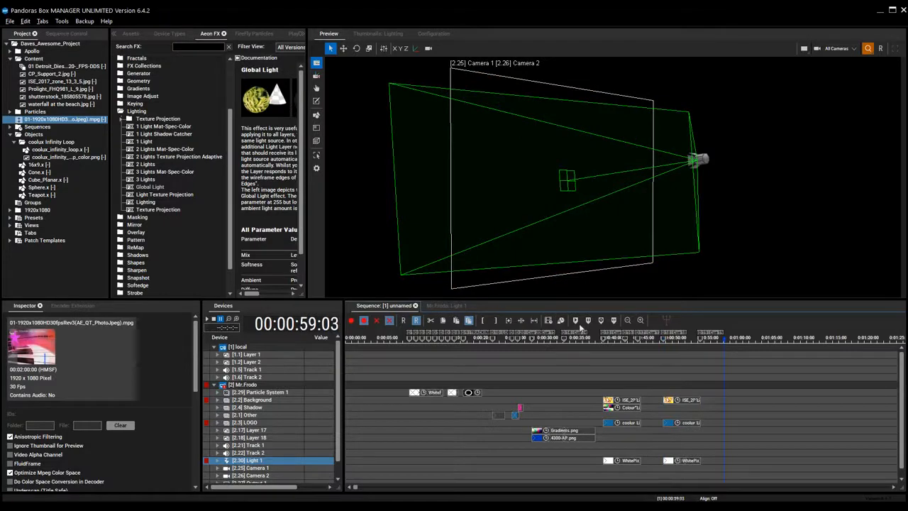
pyautogui.click(47, 74)
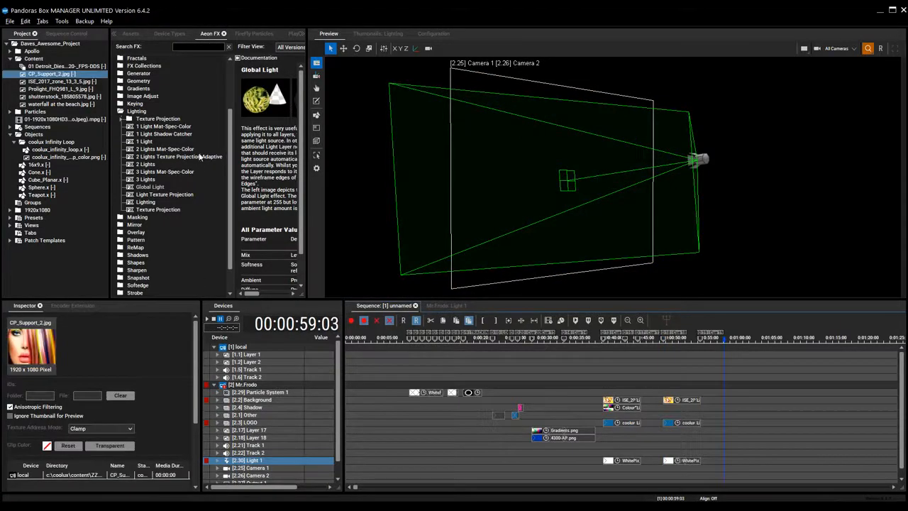
pyautogui.click(54, 119)
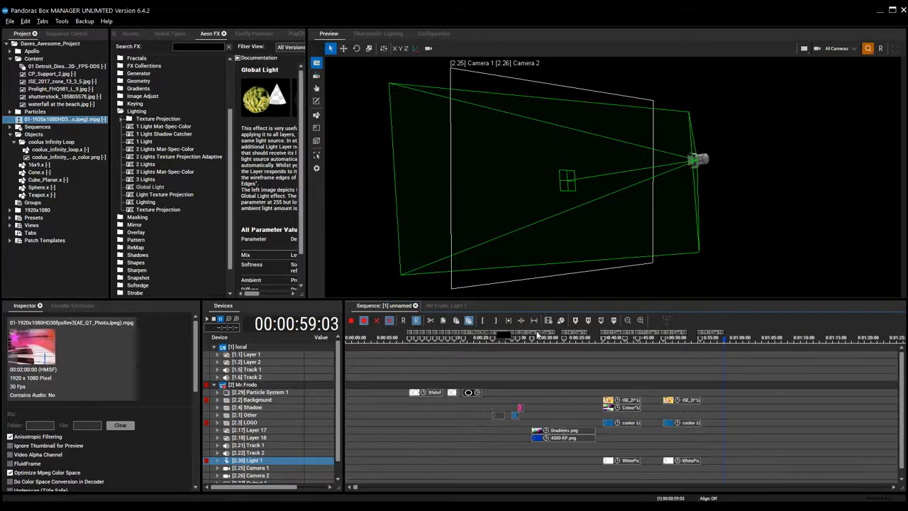
pyautogui.click(451, 307)
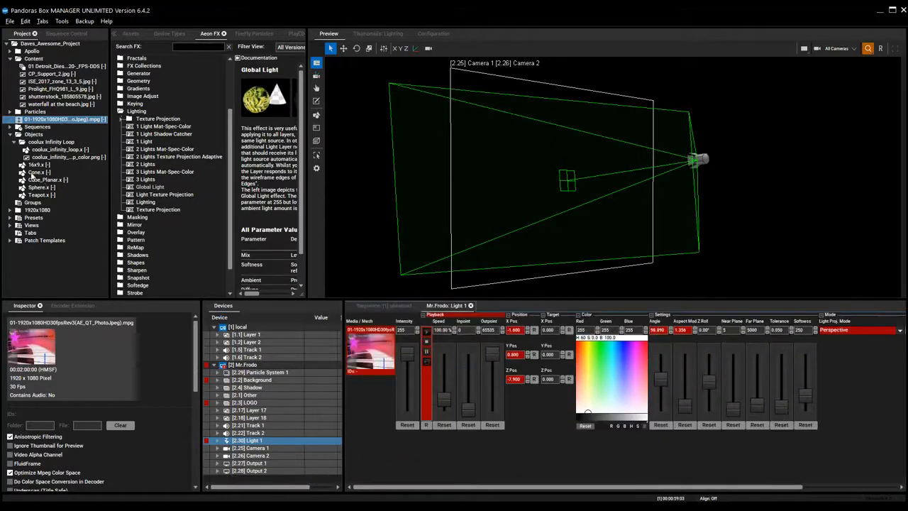
pyautogui.click(47, 181)
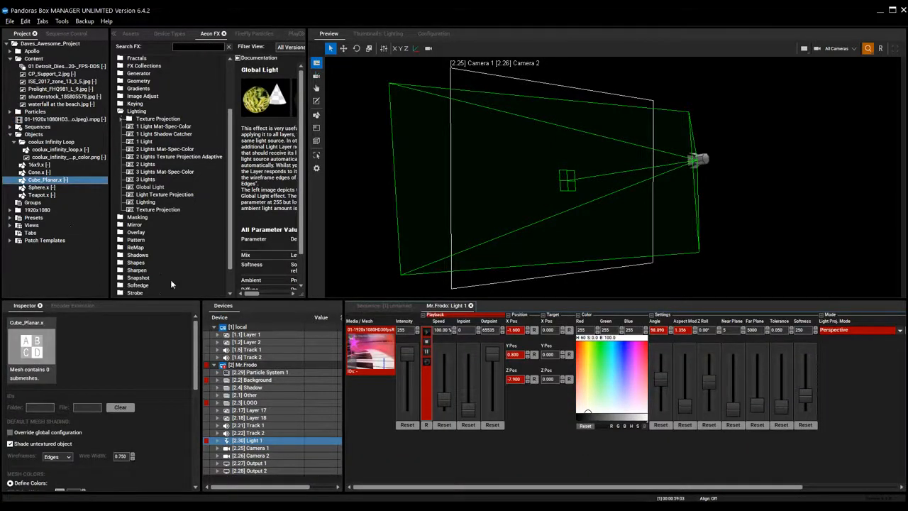
pyautogui.click(41, 187)
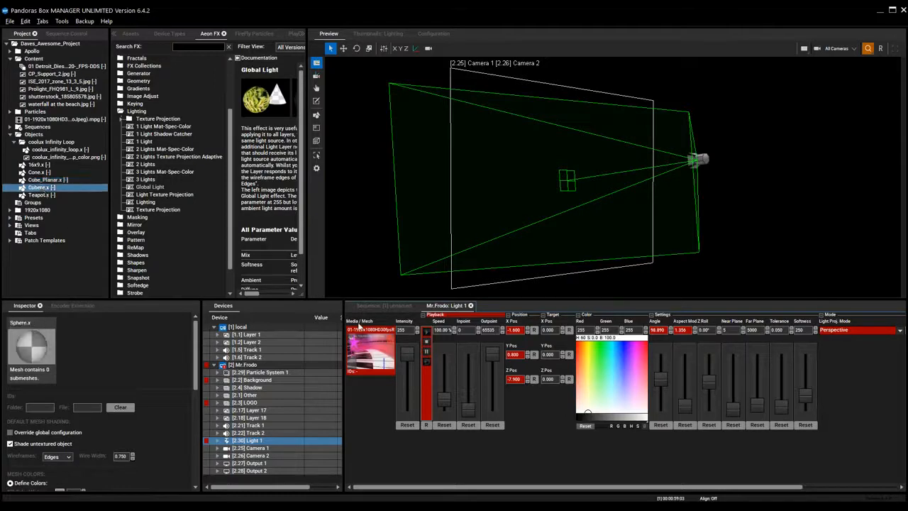
pyautogui.click(371, 307)
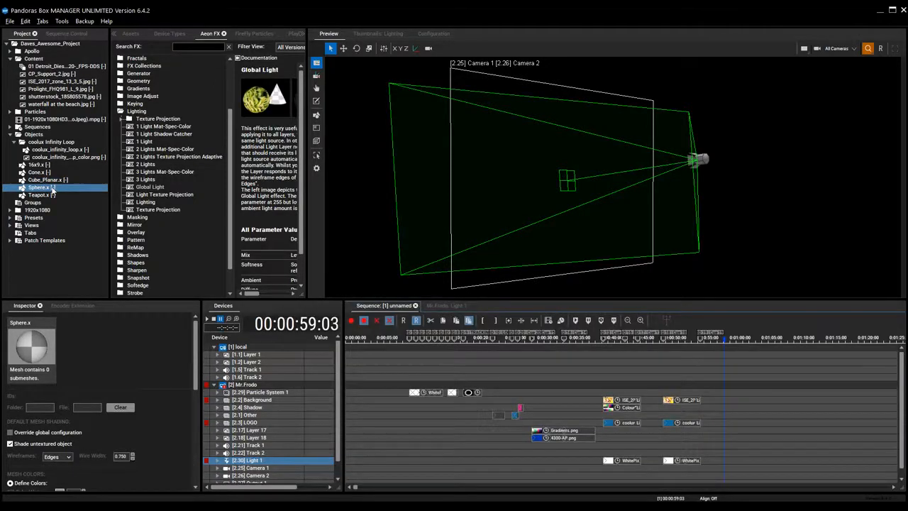
pyautogui.click(731, 422)
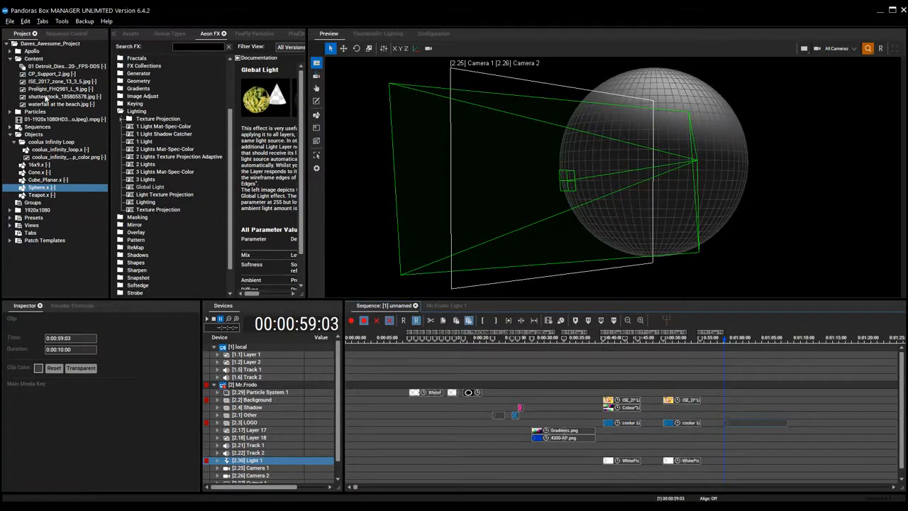
pyautogui.click(50, 157)
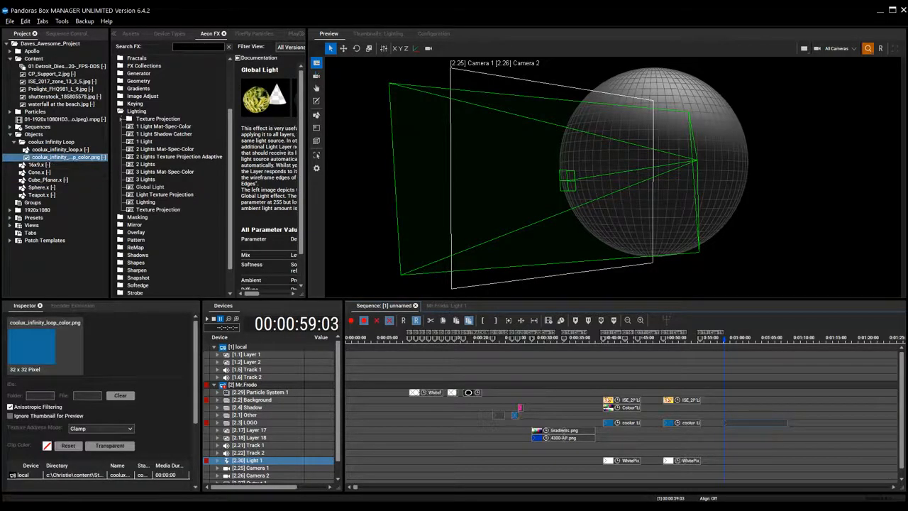
pyautogui.moveTo(730, 422); pyautogui.dragTo(730, 422)
# Copy Light 1's WhitePixel2x2.png clip and align the copy with the start of the sphere clip at 00:00:59:03.
pyautogui.click(739, 342)
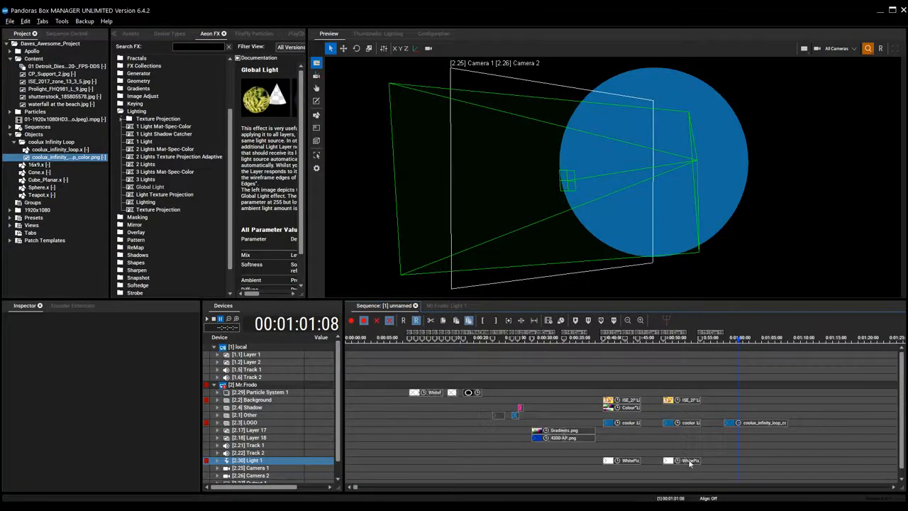
pyautogui.click(698, 461)
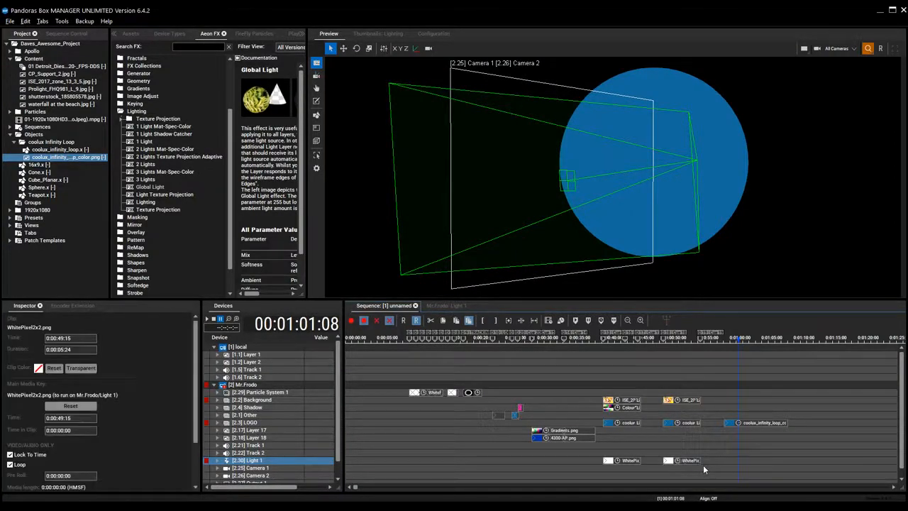
pyautogui.hotkey('ctrl', 'v')
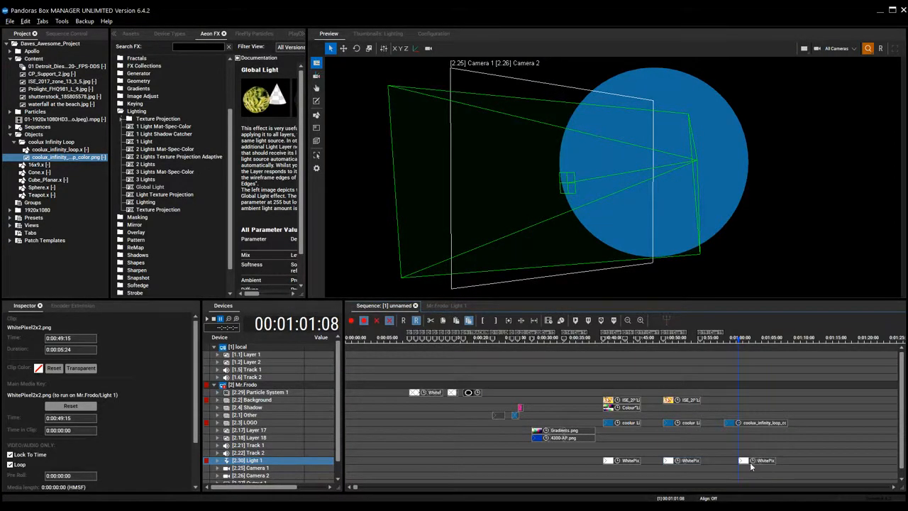
pyautogui.click(172, 213)
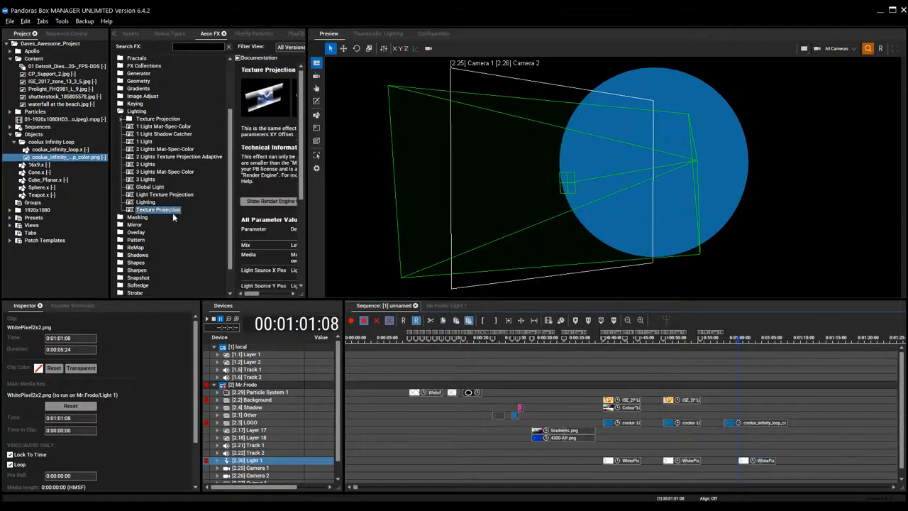
pyautogui.moveTo(766, 461); pyautogui.dragTo(754, 460)
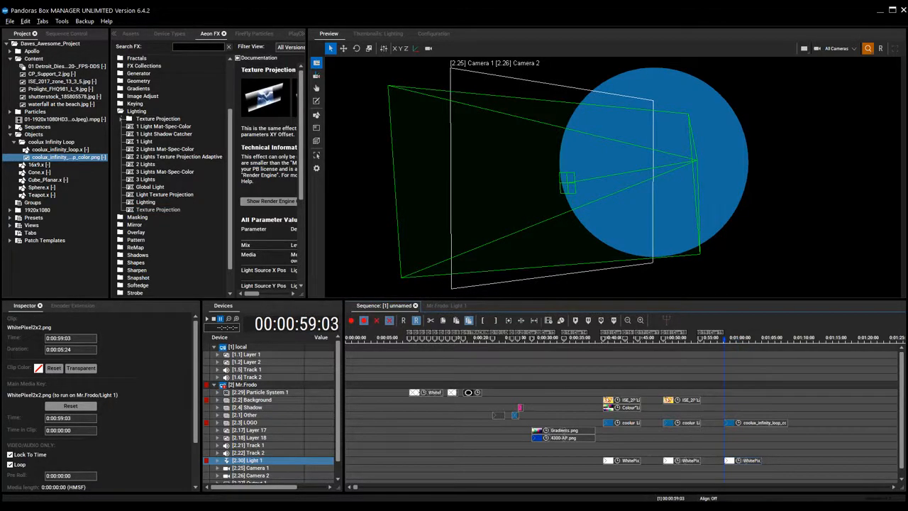
# Reset Light 1's Z and Y positions to their defaults.
pyautogui.click(453, 305)
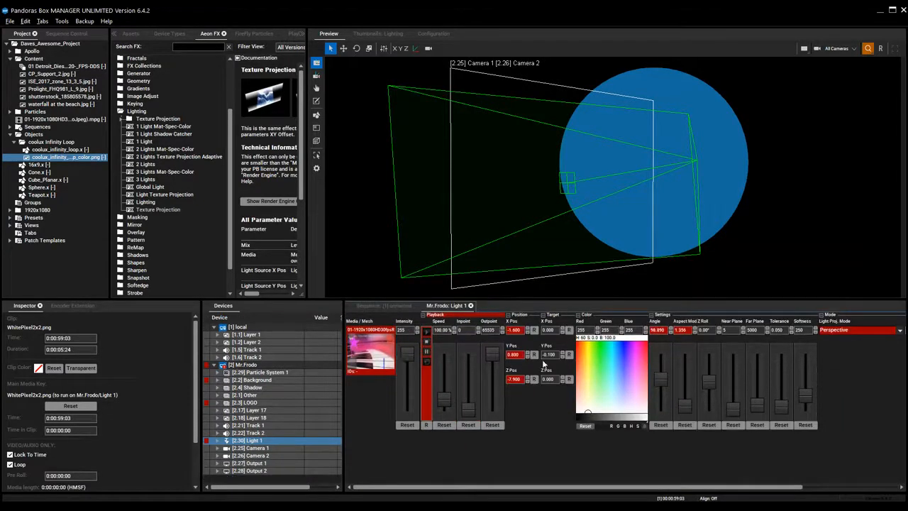
pyautogui.click(534, 379)
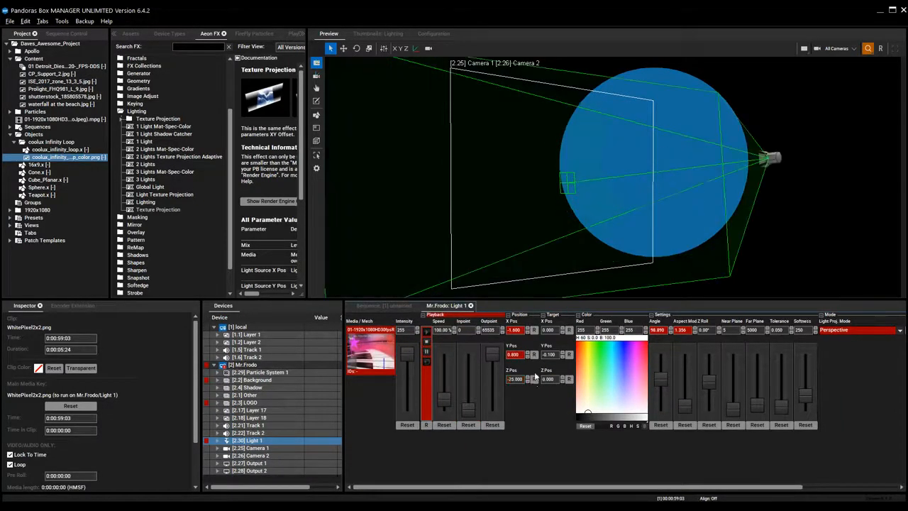
pyautogui.click(534, 355)
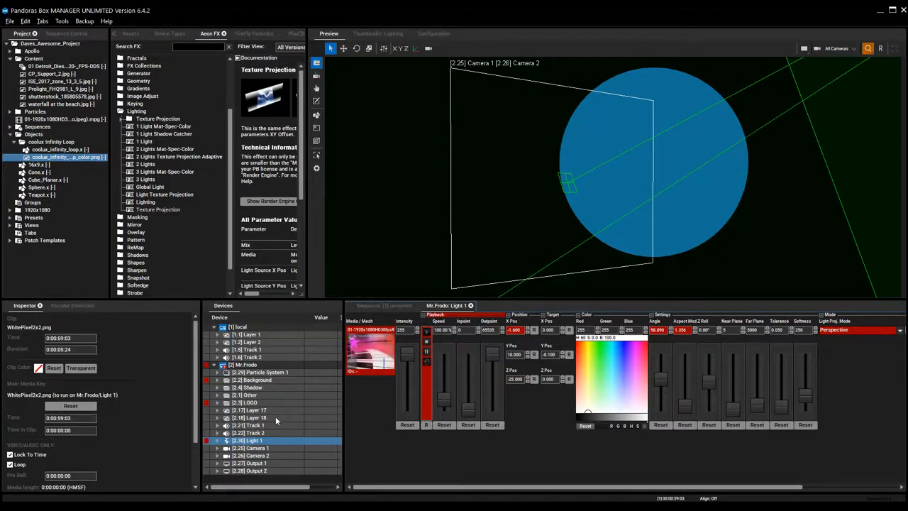
# Share Light 1 as the light source of the LOGO layer's 1 Light effect, with Mix 255 and mode Cast & Receive.
pyautogui.click(253, 402)
pyautogui.click(380, 305)
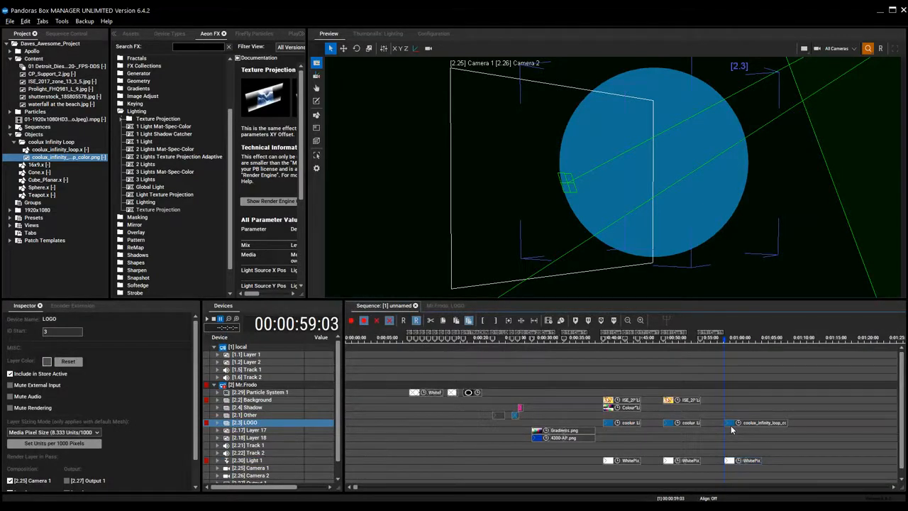
pyautogui.click(440, 307)
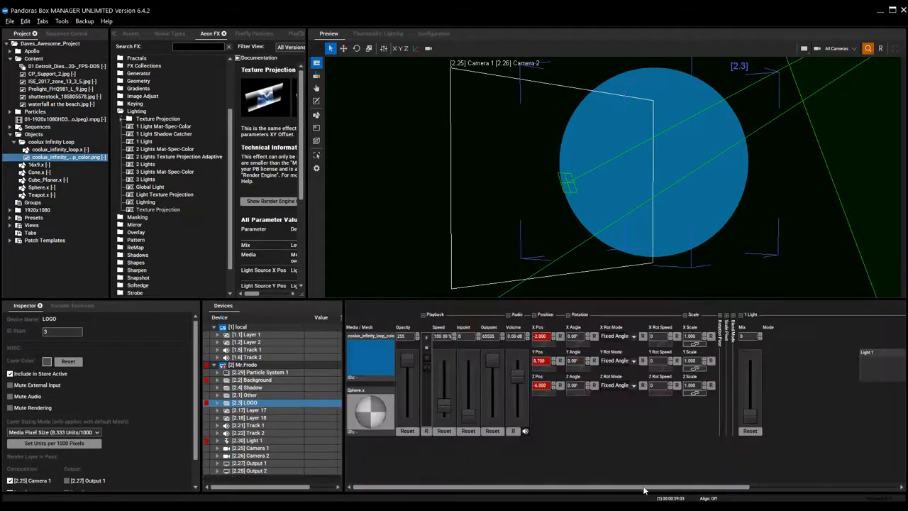
pyautogui.rightClick(672, 353)
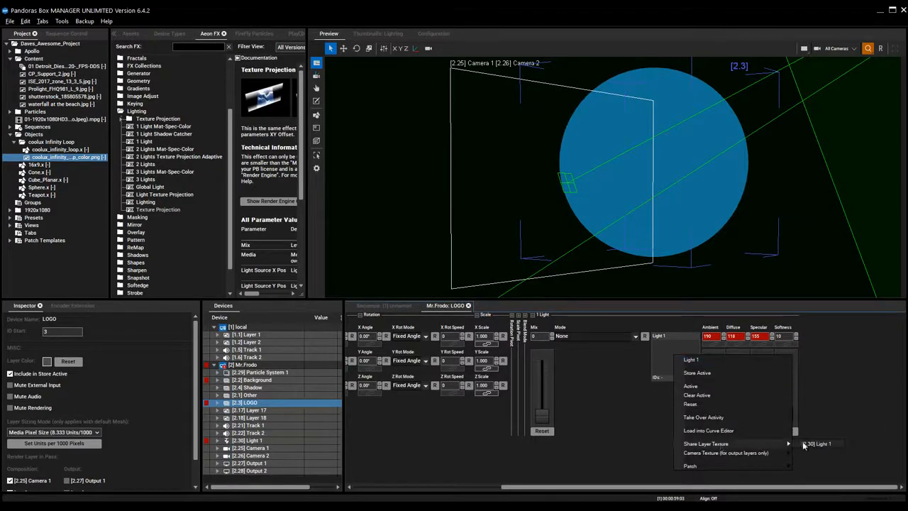
pyautogui.click(802, 441)
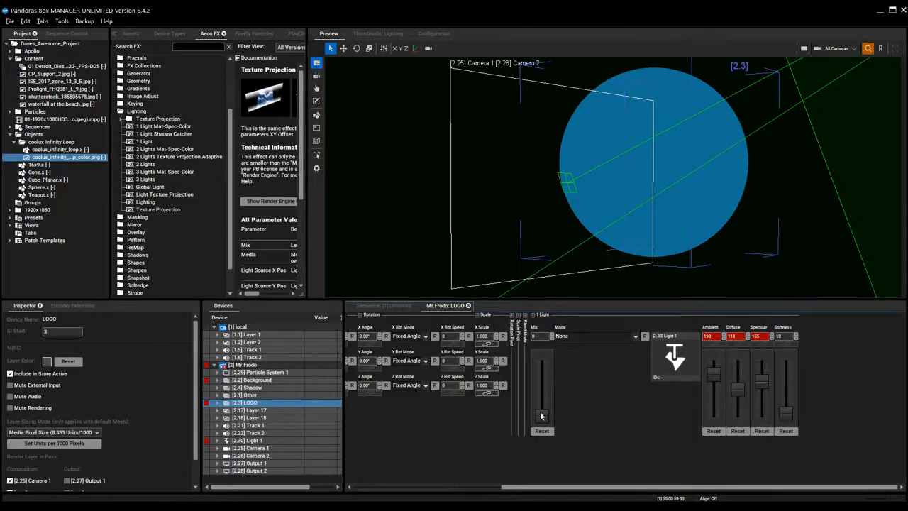
pyautogui.moveTo(539, 411); pyautogui.dragTo(539, 354)
pyautogui.click(633, 337)
pyautogui.click(613, 354)
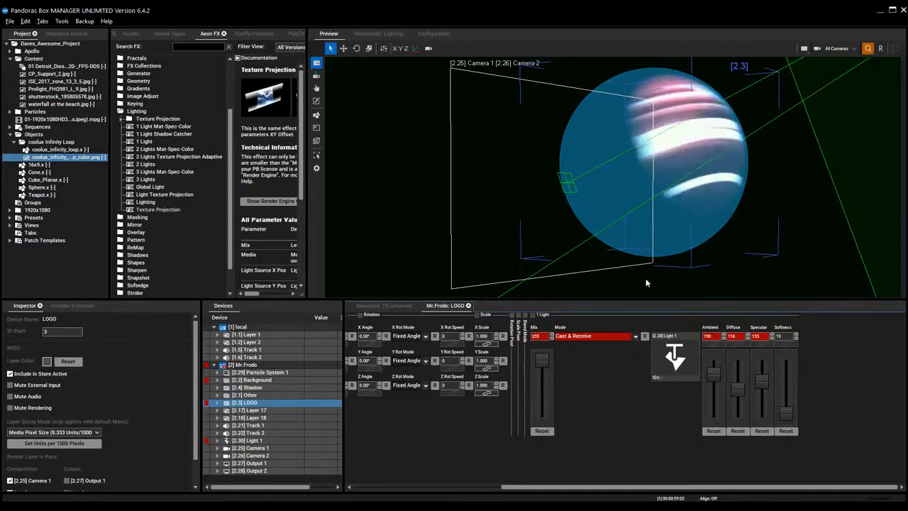
# Examine the video projection on the sphere from the all-cameras view and in Output 1.
pyautogui.moveTo(736, 158); pyautogui.dragTo(636, 178, button='middle')
pyautogui.scroll(-1, 638, 180)
pyautogui.scroll(3, 635, 181)
pyautogui.scroll(2, 628, 181)
pyautogui.scroll(-3, 628, 180)
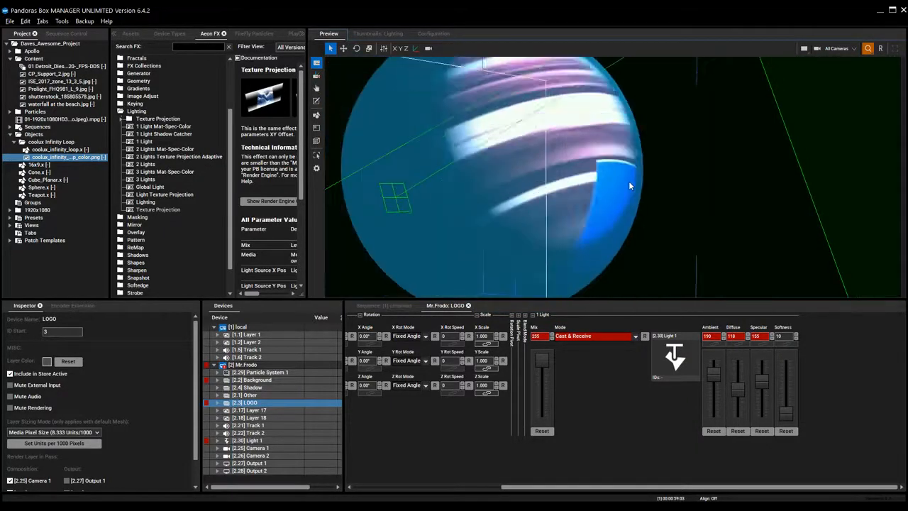
pyautogui.click(851, 48)
pyautogui.click(838, 105)
pyautogui.scroll(3, 656, 193)
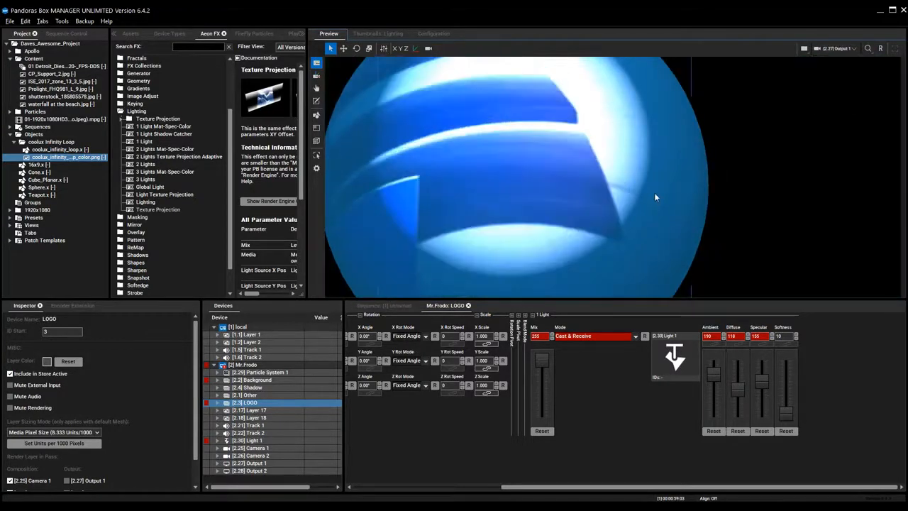
pyautogui.scroll(-7, 654, 194)
pyautogui.scroll(1, 652, 225)
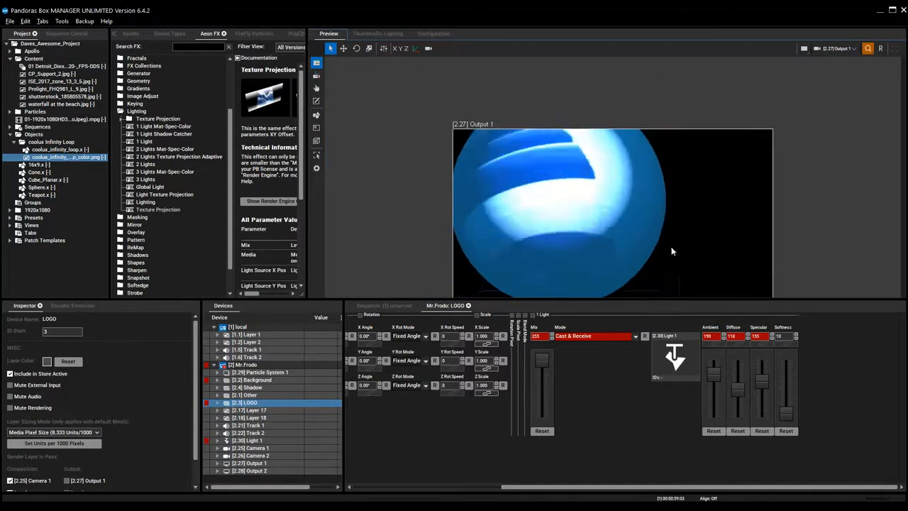
pyautogui.scroll(2, 663, 212)
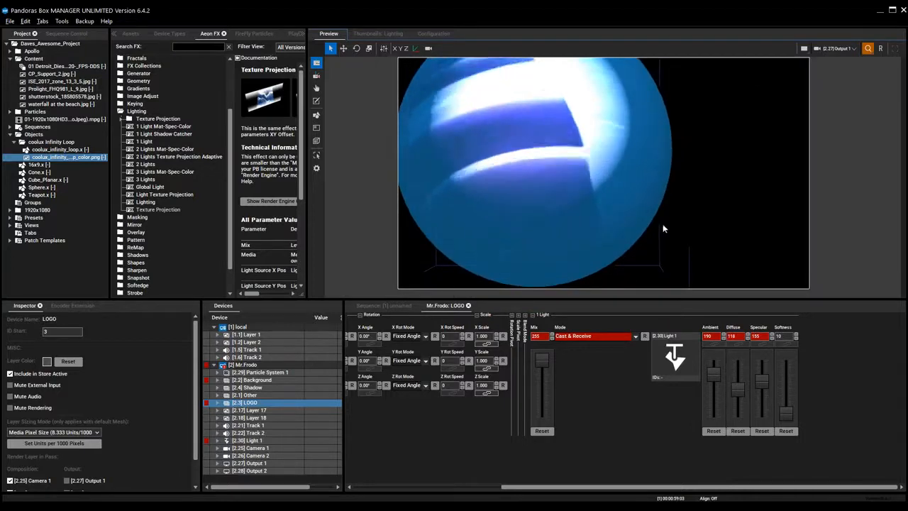
# Assign the 01 Detroit_Diesel FPS-DDS sequence from the Content folder as Light 1's media.
pyautogui.click(384, 305)
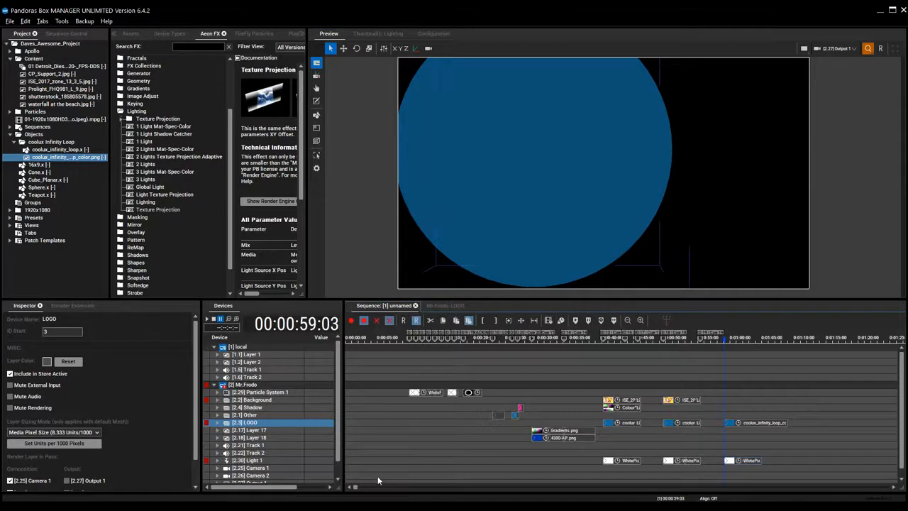
pyautogui.click(445, 305)
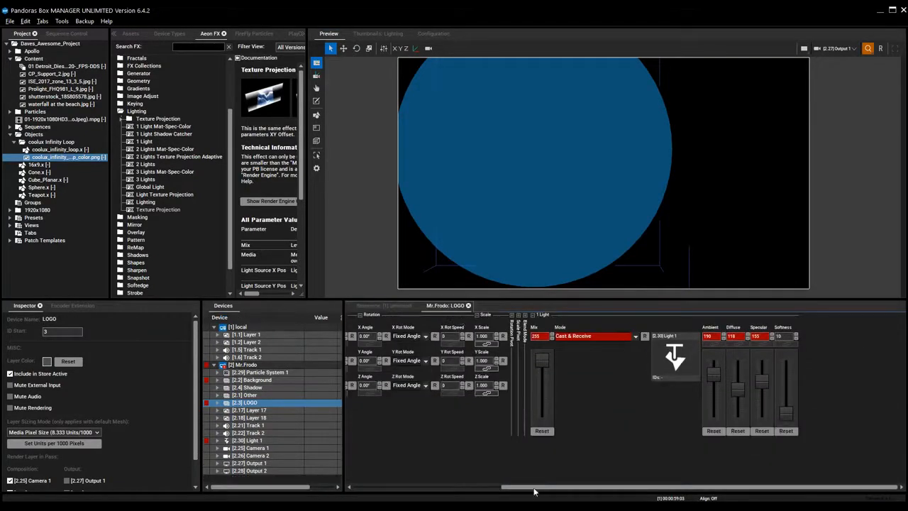
pyautogui.moveTo(535, 489); pyautogui.dragTo(372, 490)
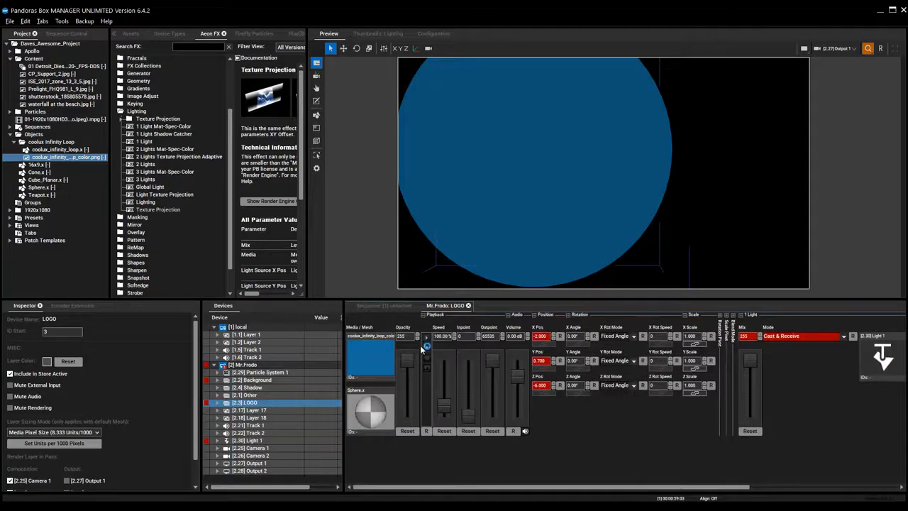
pyautogui.click(249, 441)
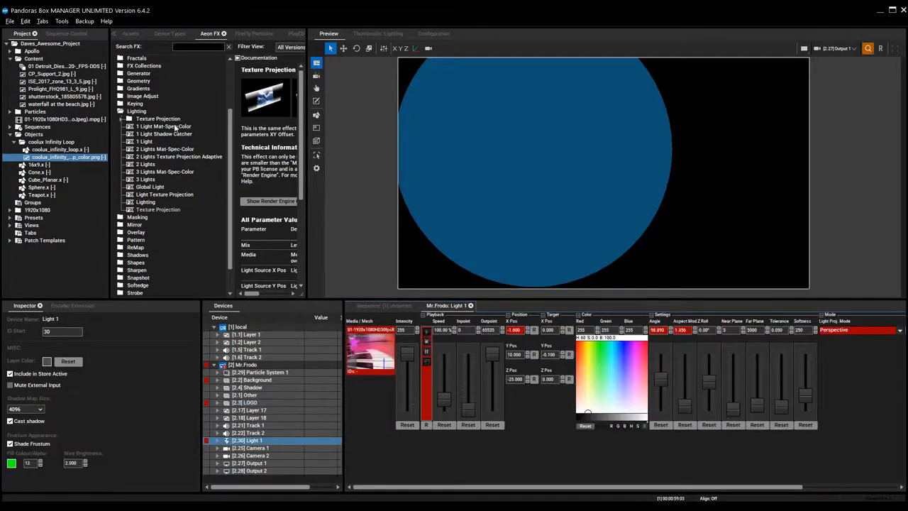
pyautogui.moveTo(50, 67); pyautogui.dragTo(381, 354)
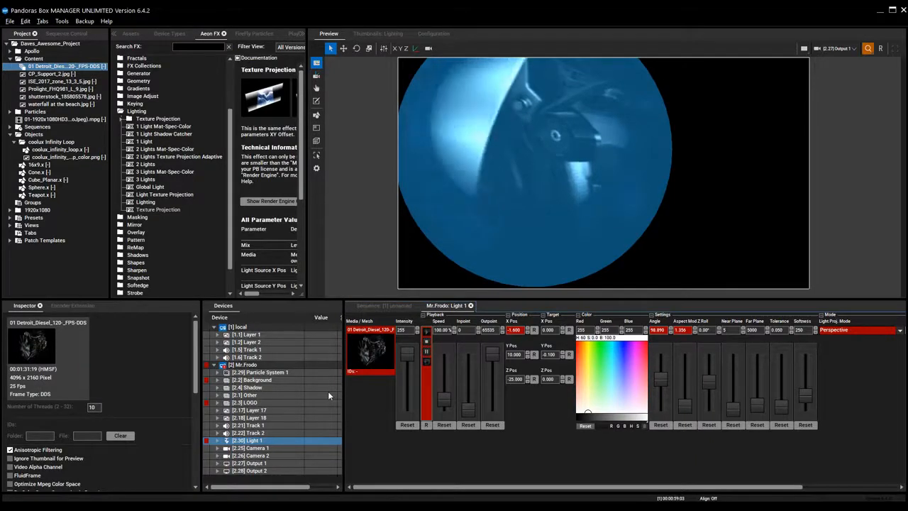
# Scale the sphere on the LOGO layer uniformly to 0.500.
pyautogui.click(377, 306)
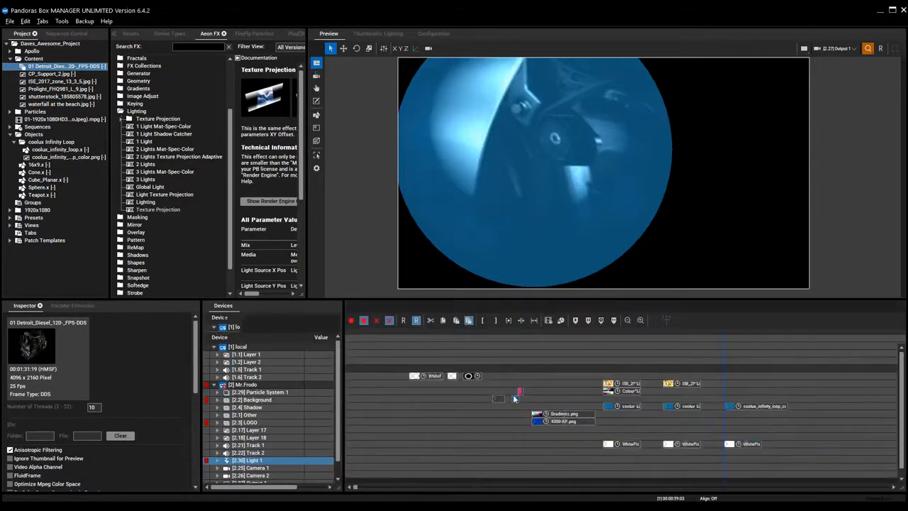
pyautogui.click(286, 423)
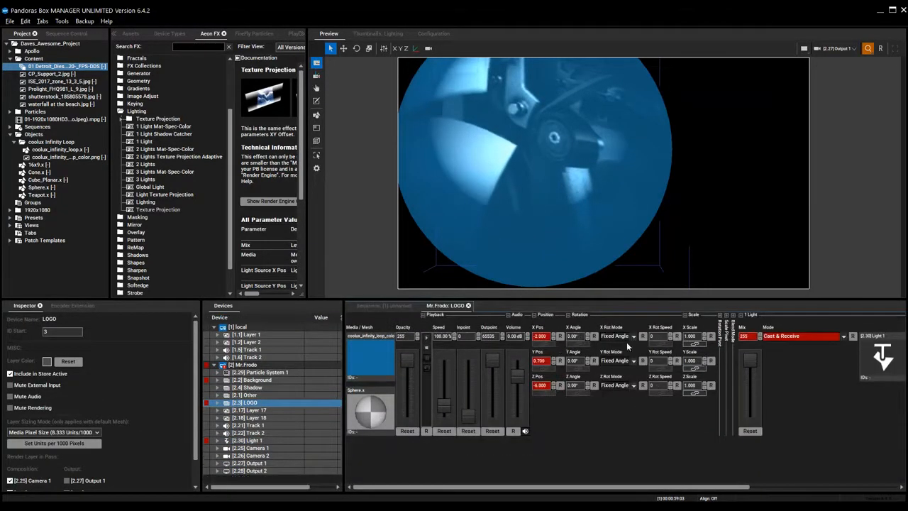
pyautogui.moveTo(691, 336); pyautogui.dragTo(695, 362)
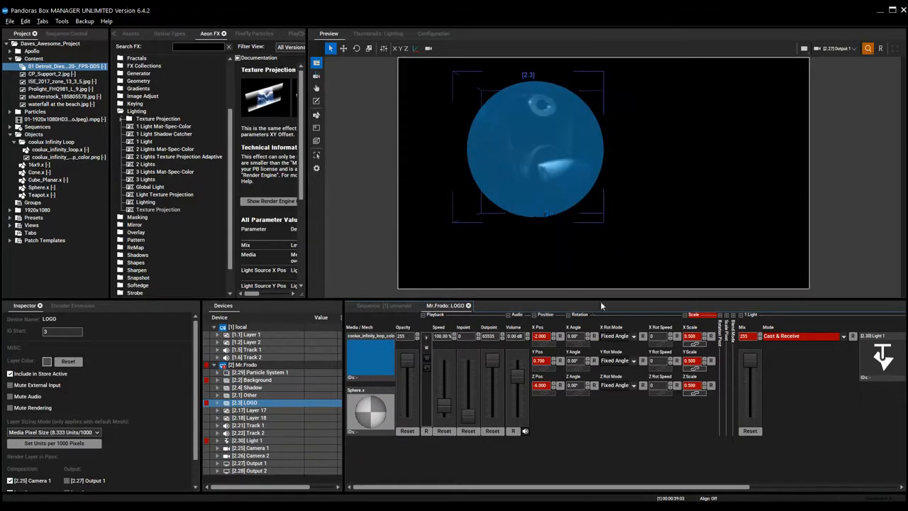
# Adjust the LOGO layer's light effect to Ambient 10, Diffuse 162 and Specular 88.
pyautogui.moveTo(524, 488); pyautogui.dragTo(636, 487)
pyautogui.moveTo(764, 379); pyautogui.dragTo(779, 417)
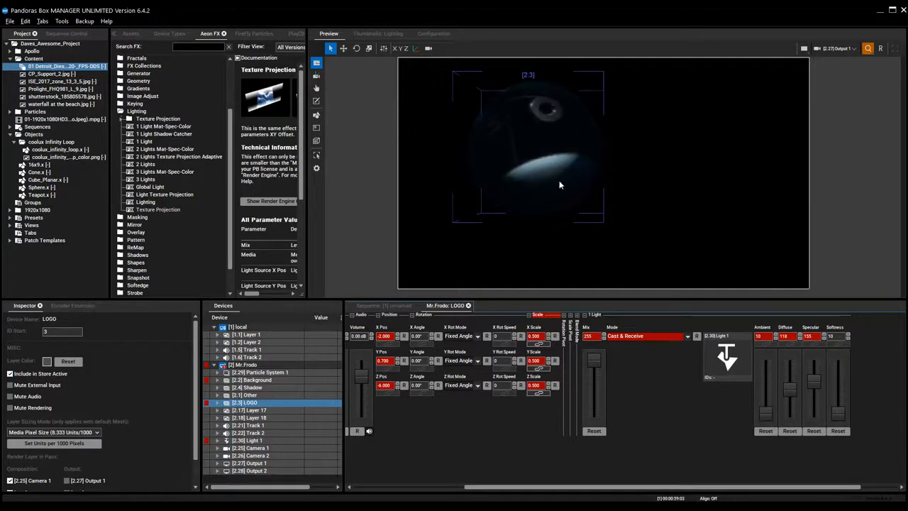
pyautogui.click(808, 432)
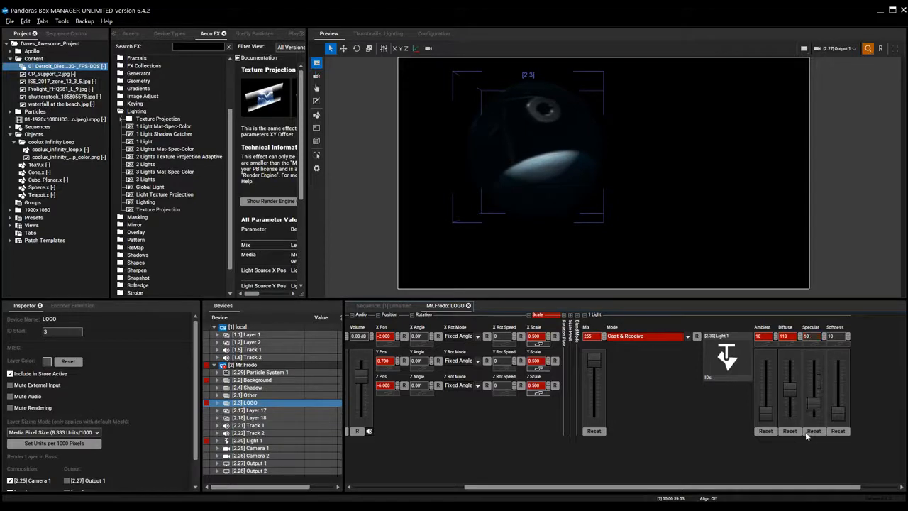
pyautogui.click(791, 431)
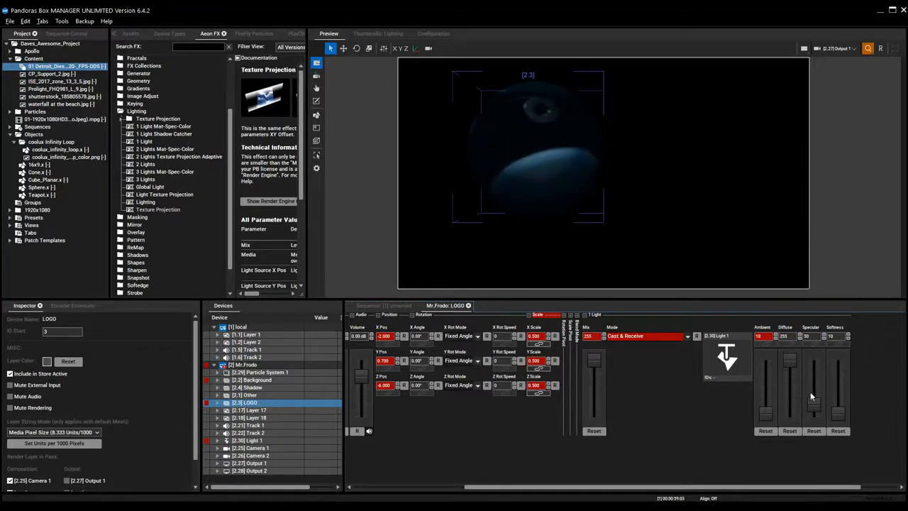
pyautogui.moveTo(807, 383); pyautogui.dragTo(810, 436)
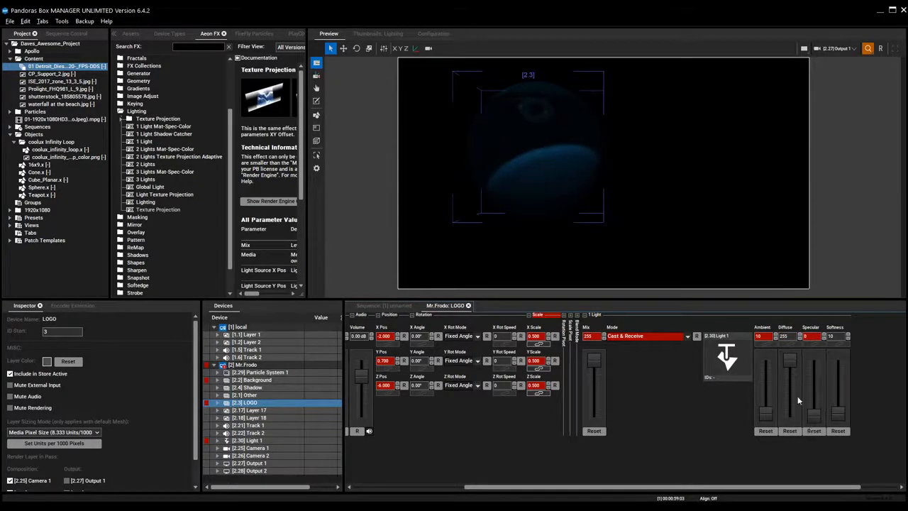
pyautogui.moveTo(792, 361)
pyautogui.mouseDown()
pyautogui.moveTo(795, 408)
pyautogui.moveTo(794, 376)
pyautogui.mouseUp()
pyautogui.moveTo(812, 416)
pyautogui.mouseDown()
pyautogui.moveTo(810, 392)
pyautogui.moveTo(810, 400)
pyautogui.mouseUp()
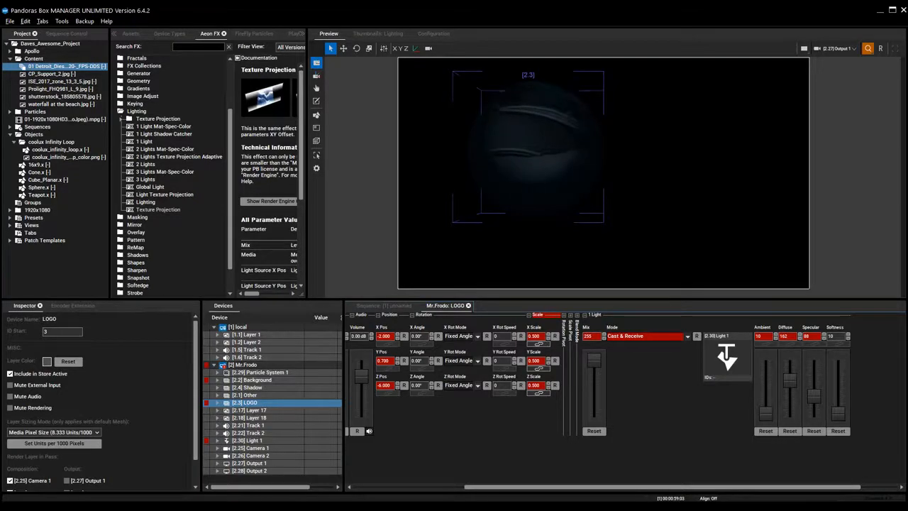
# Narrow Light 1's angle to about 54.915 while viewing all cameras, and return the preview to Output 1.
pyautogui.click(836, 49)
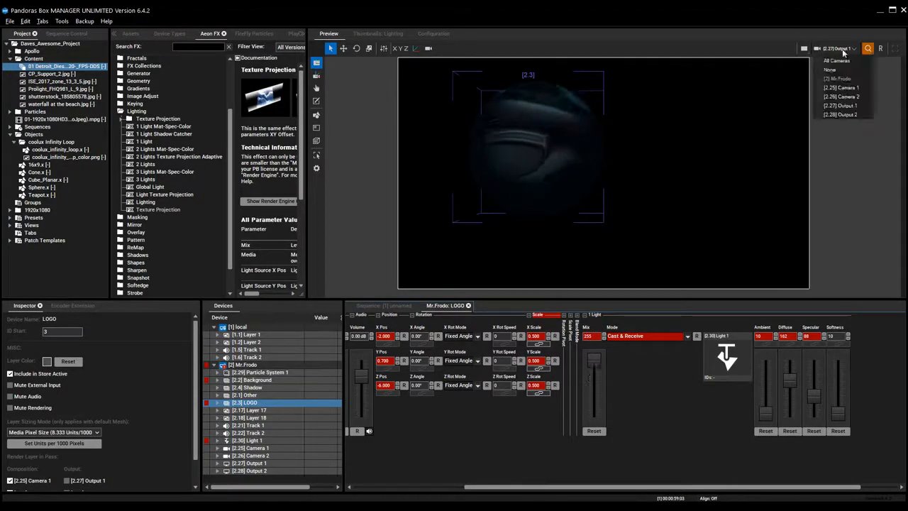
pyautogui.click(841, 63)
pyautogui.scroll(-8, 660, 224)
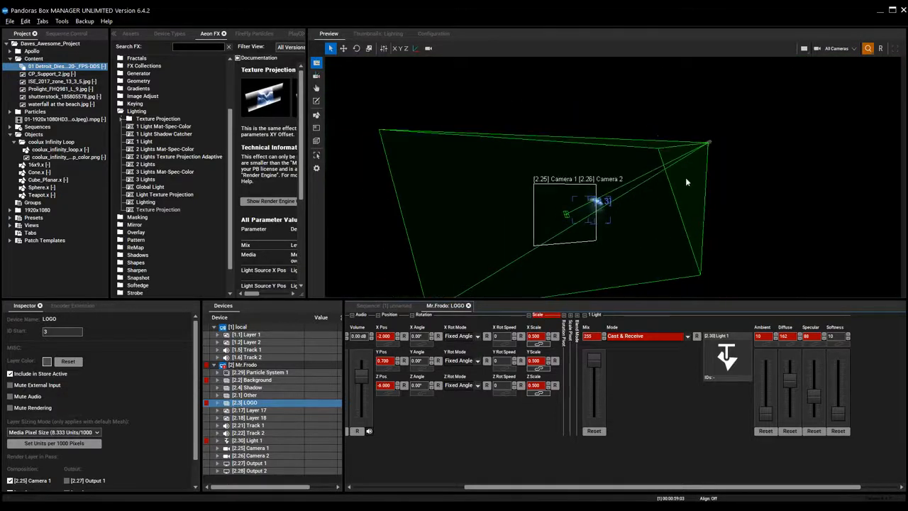
pyautogui.click(251, 441)
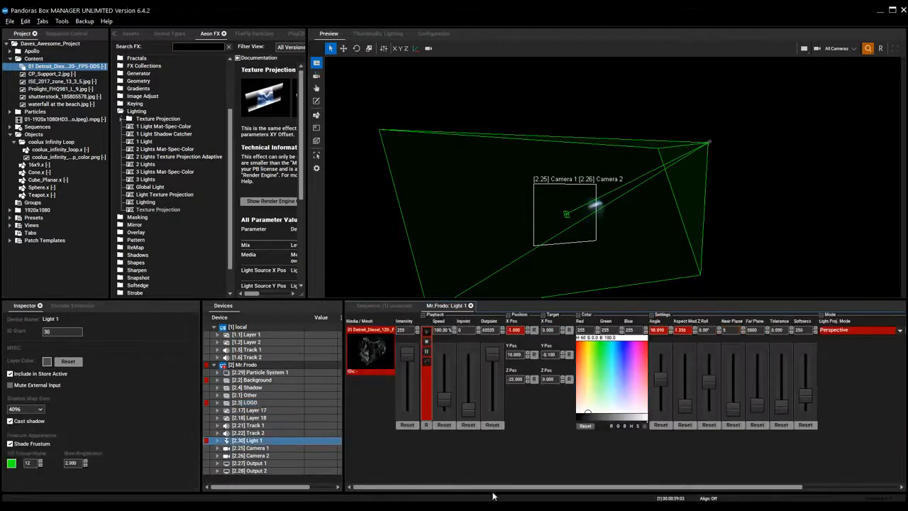
pyautogui.moveTo(663, 381); pyautogui.dragTo(685, 331)
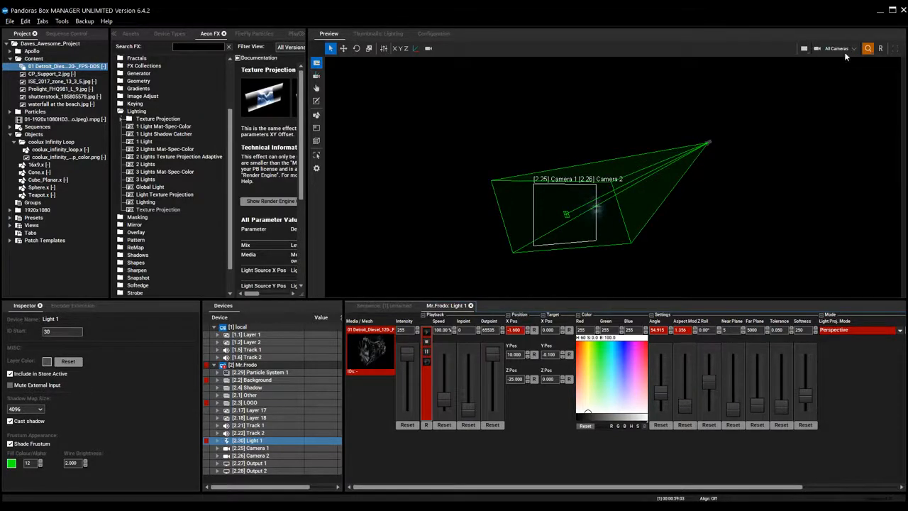
pyautogui.click(844, 51)
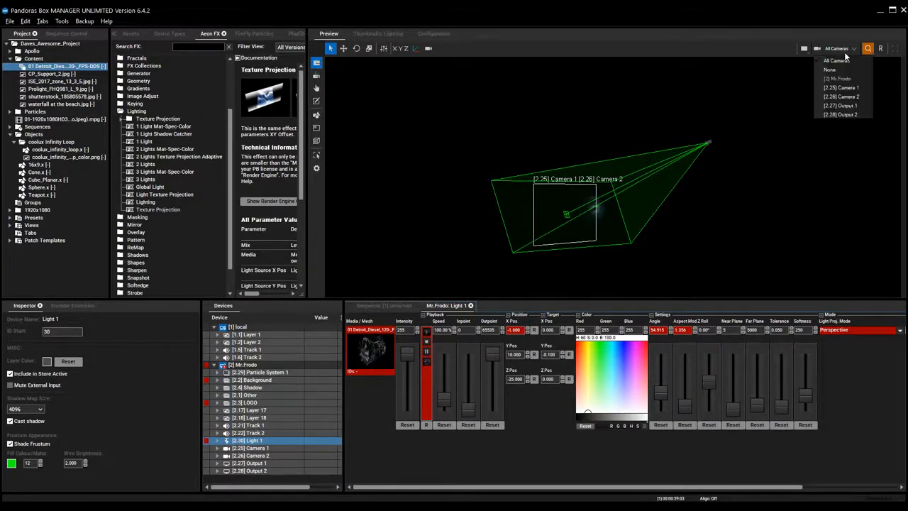
pyautogui.click(841, 106)
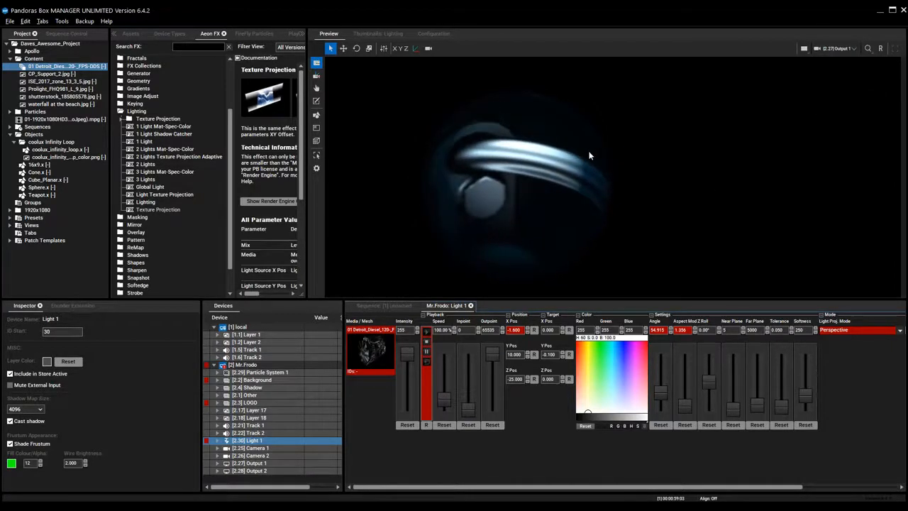
# Assign the 16x9.x mesh to the Background layer.
pyautogui.click(383, 306)
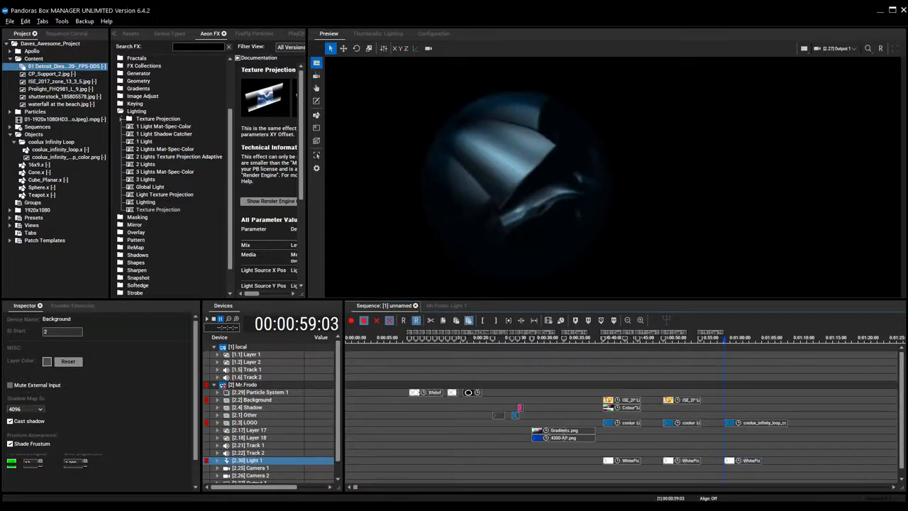
pyautogui.click(252, 399)
pyautogui.click(450, 304)
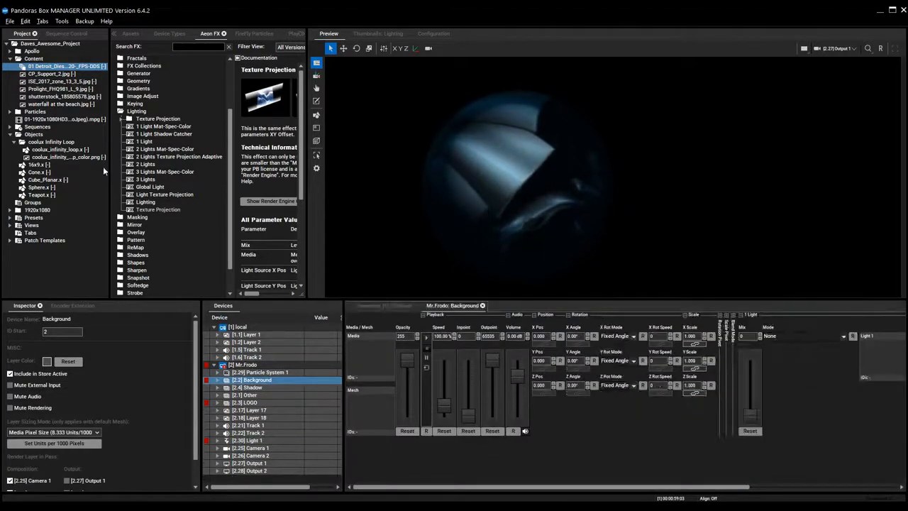
pyautogui.moveTo(33, 164); pyautogui.dragTo(370, 412)
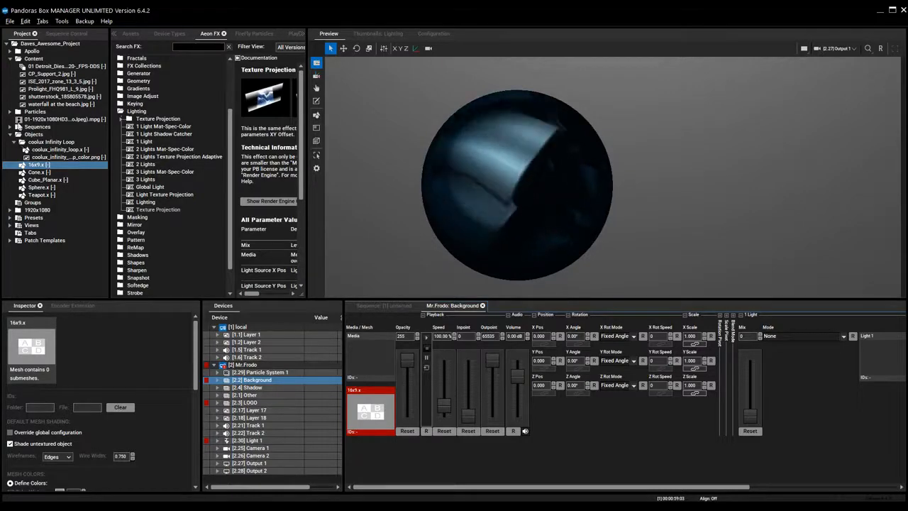
# Set WhitePixel2x2.png from the Particles folder as the Background layer's media and show all cameras in the preview.
pyautogui.click(15, 112)
pyautogui.click(56, 134)
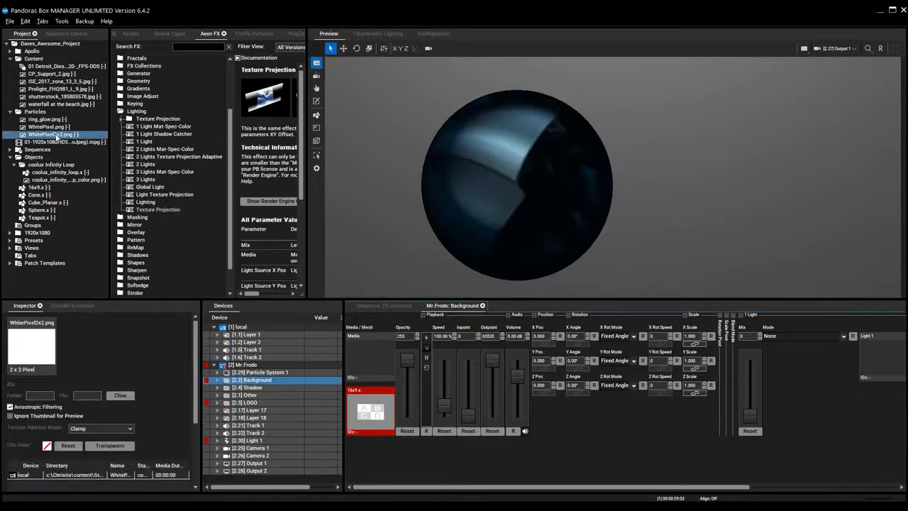
pyautogui.moveTo(347, 331); pyautogui.dragTo(369, 348)
pyautogui.scroll(-4, 612, 203)
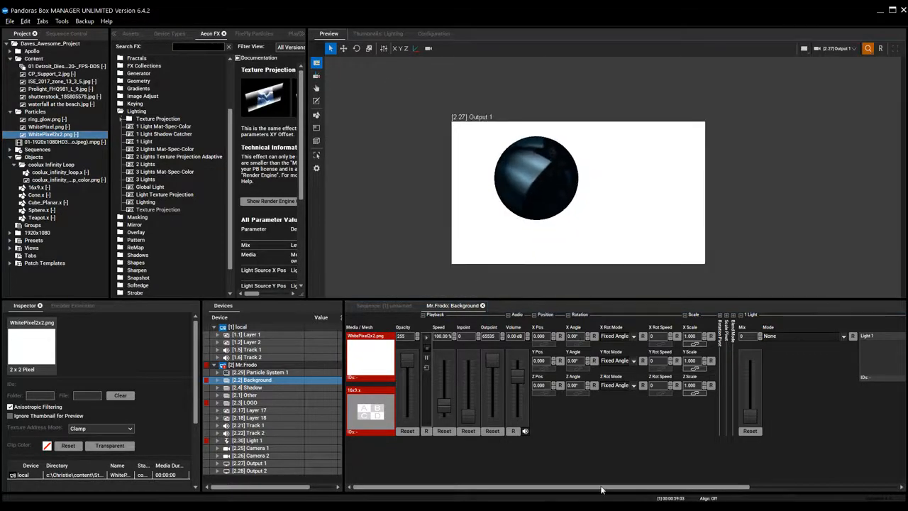
pyautogui.click(830, 49)
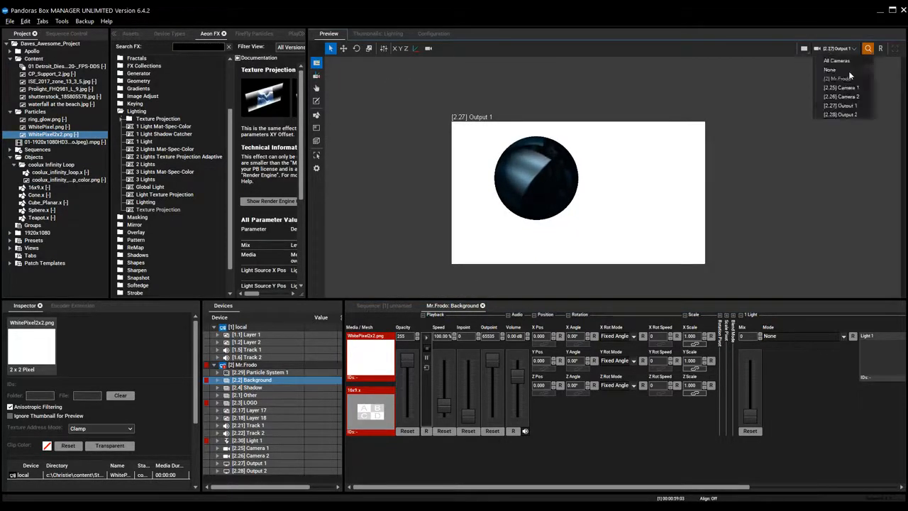
pyautogui.click(836, 61)
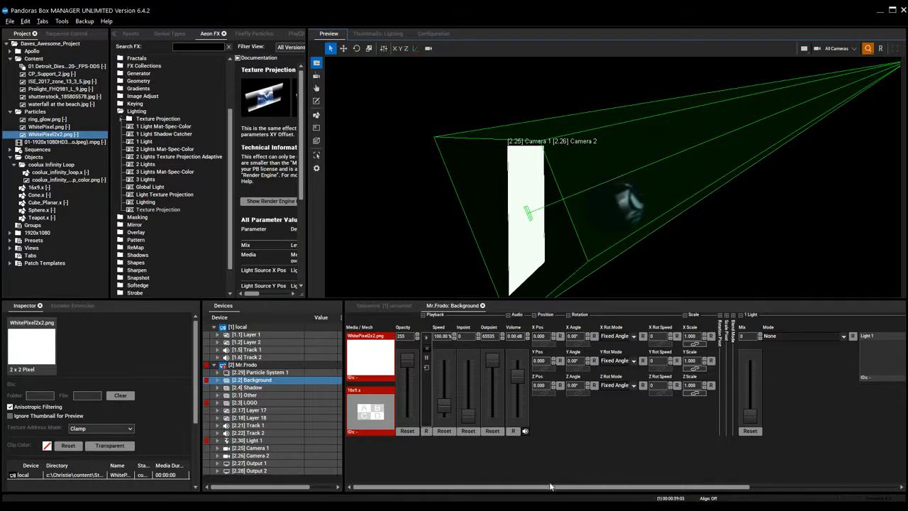
# Set the Background layer's light effect to Cast & Receive at Mix 255 and share Light 1 as its light source.
pyautogui.moveTo(554, 487); pyautogui.dragTo(679, 491)
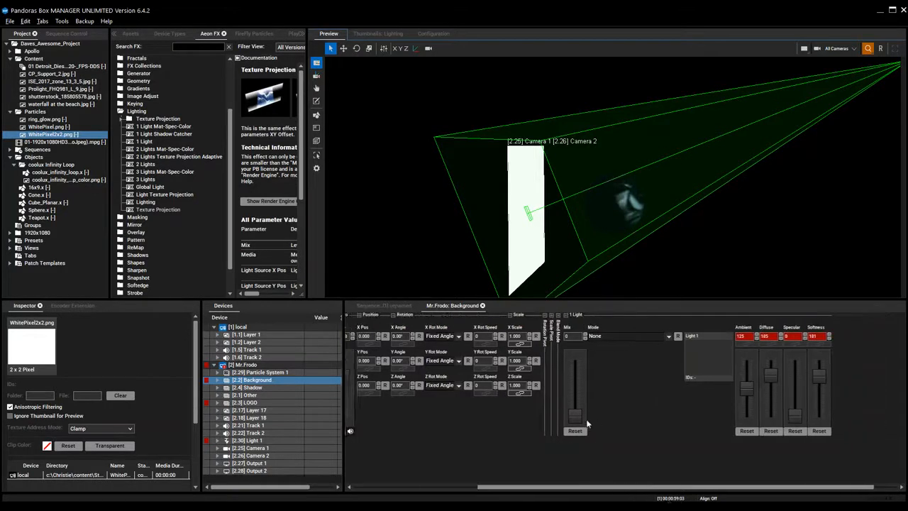
pyautogui.click(636, 336)
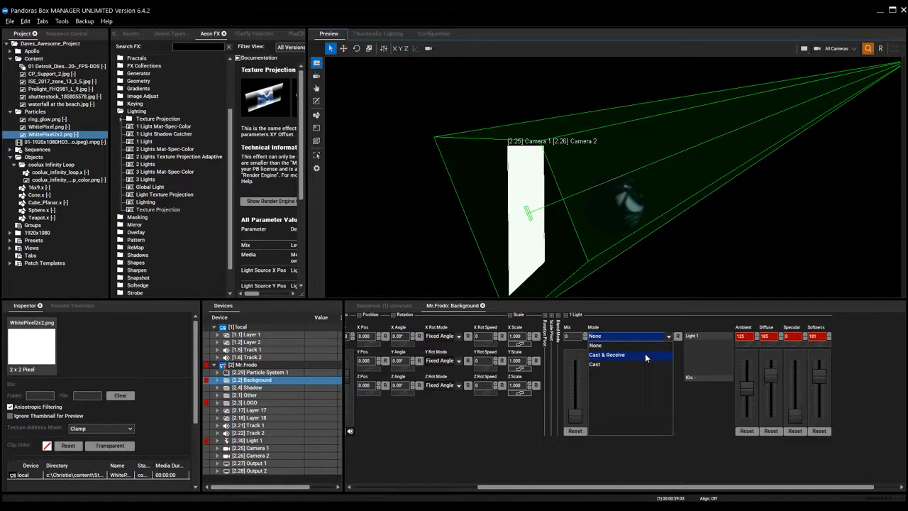
pyautogui.click(645, 353)
pyautogui.moveTo(575, 404); pyautogui.dragTo(575, 328)
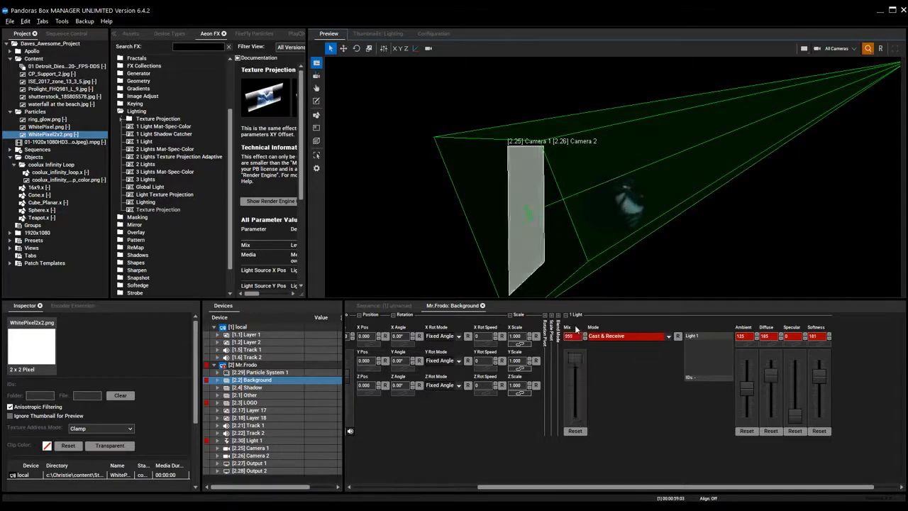
pyautogui.rightClick(708, 351)
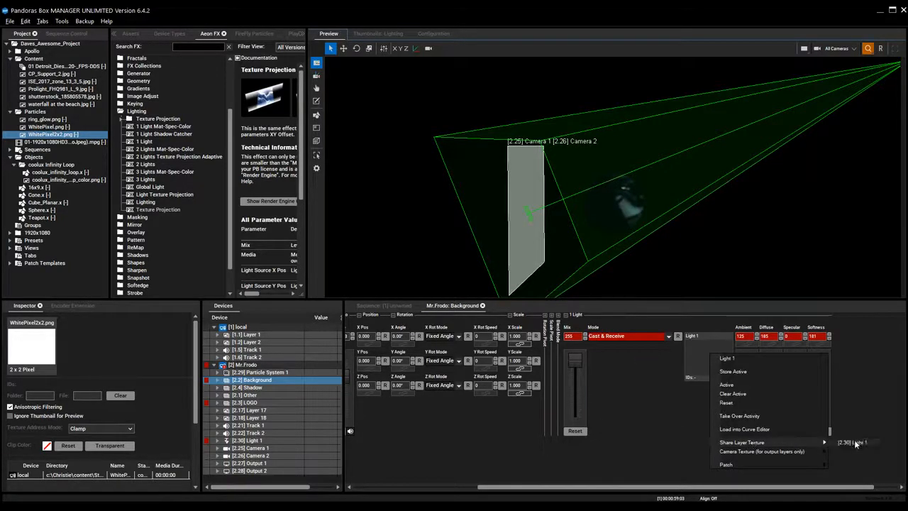
pyautogui.click(854, 443)
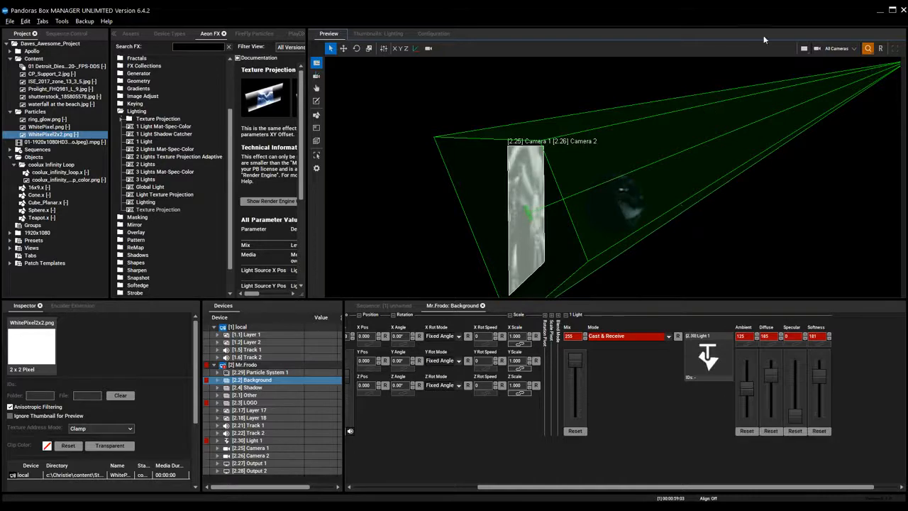
# Preview Output 1 and examine the sphere's shadow on the Background layer up close.
pyautogui.click(838, 48)
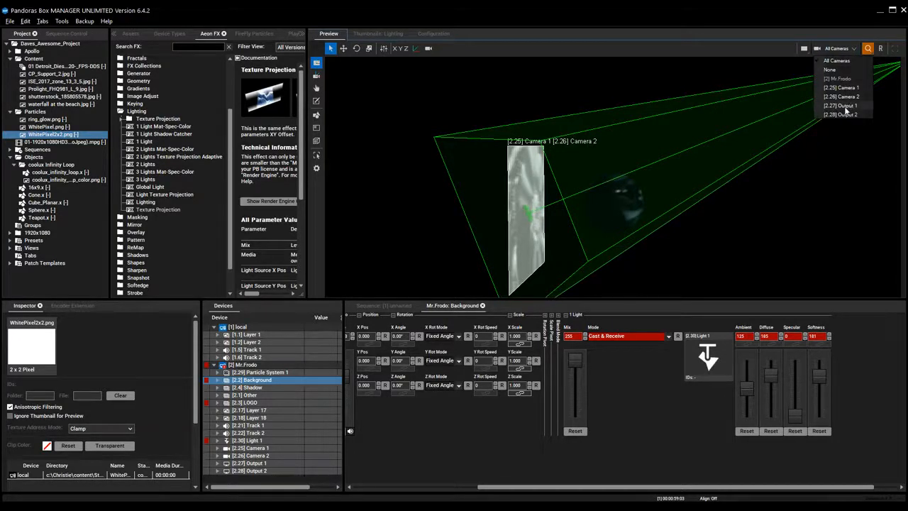
pyautogui.click(842, 106)
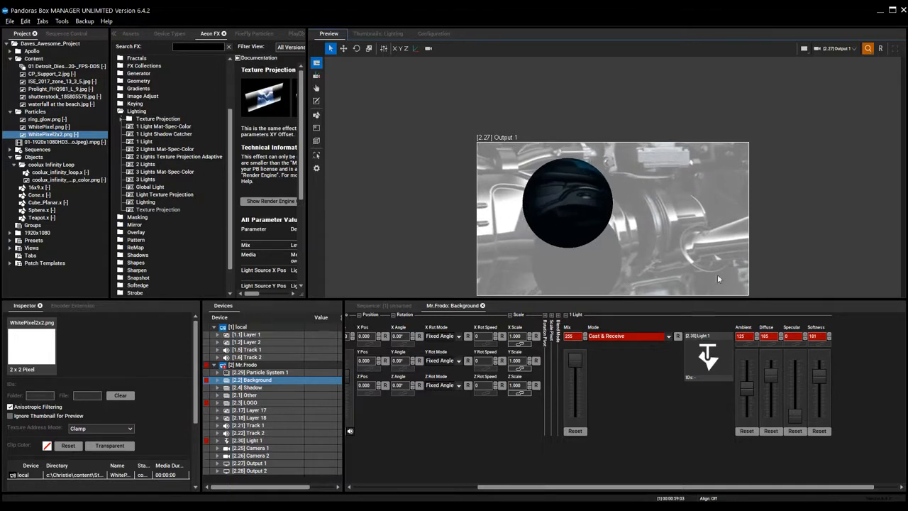
pyautogui.moveTo(641, 256); pyautogui.dragTo(664, 211, button='middle')
pyautogui.scroll(-1, 678, 144)
pyautogui.scroll(3, 665, 206)
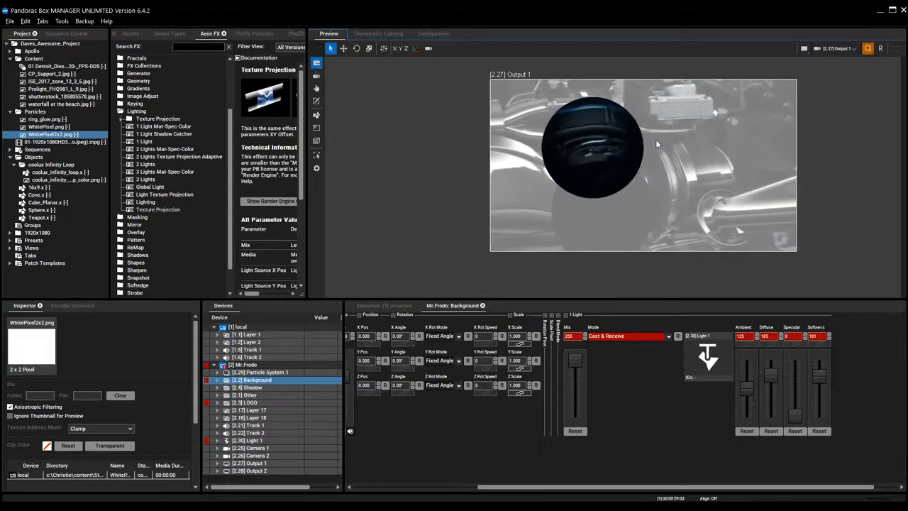
pyautogui.scroll(1, 633, 161)
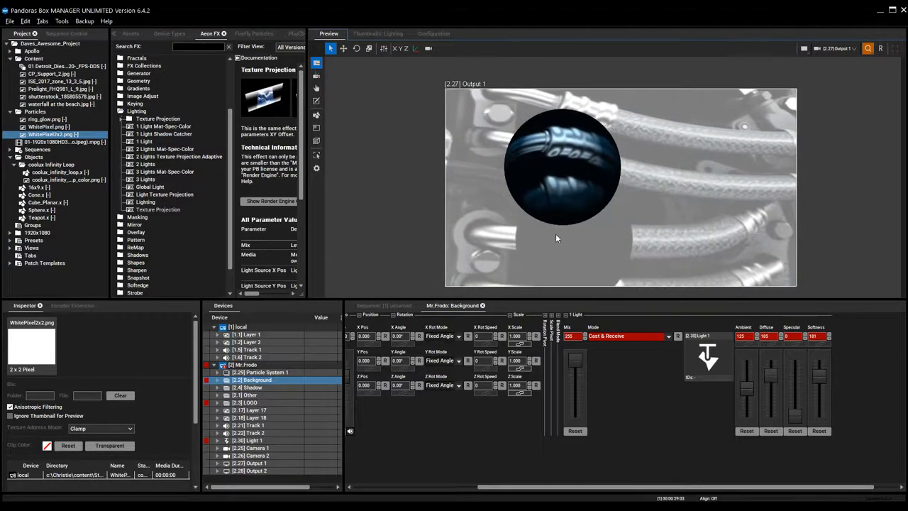
# Adjust the Background layer's light effect to Ambient 36, Diffuse 194 and Specular 123.
pyautogui.moveTo(515, 491); pyautogui.dragTo(529, 491)
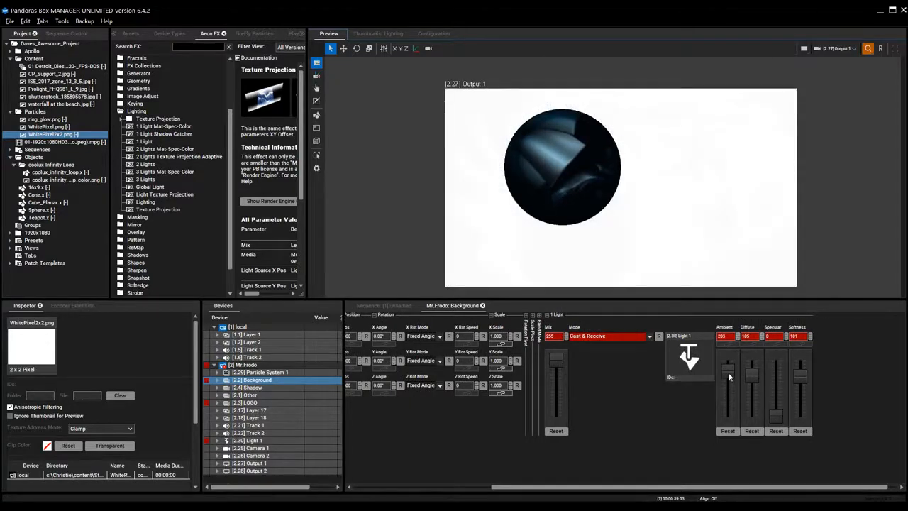
pyautogui.moveTo(729, 386); pyautogui.dragTo(734, 411)
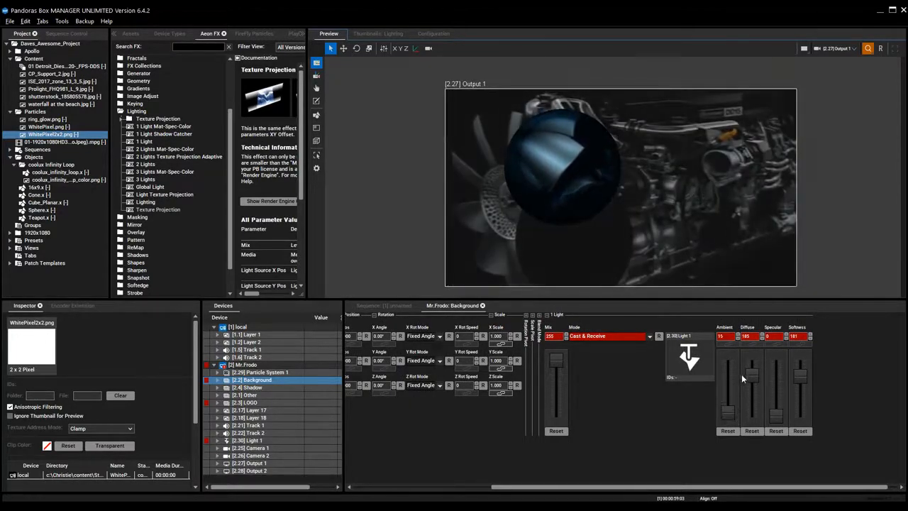
pyautogui.moveTo(753, 375); pyautogui.dragTo(753, 366)
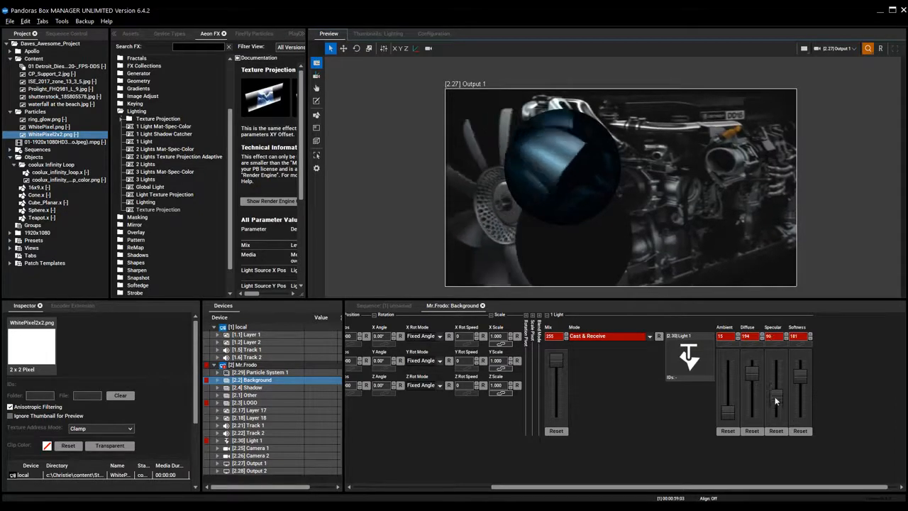
pyautogui.moveTo(775, 395); pyautogui.dragTo(775, 390)
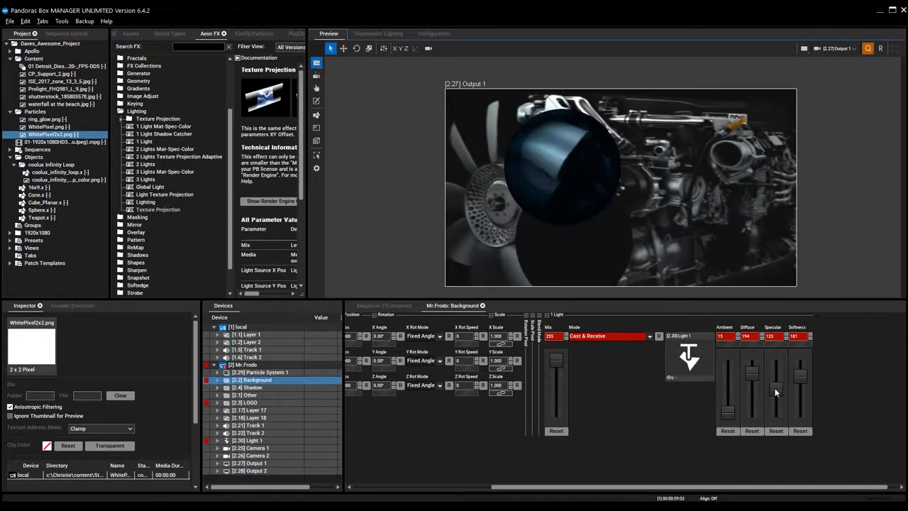
pyautogui.moveTo(725, 417)
pyautogui.mouseDown()
pyautogui.moveTo(731, 352)
pyautogui.moveTo(738, 407)
pyautogui.mouseUp()
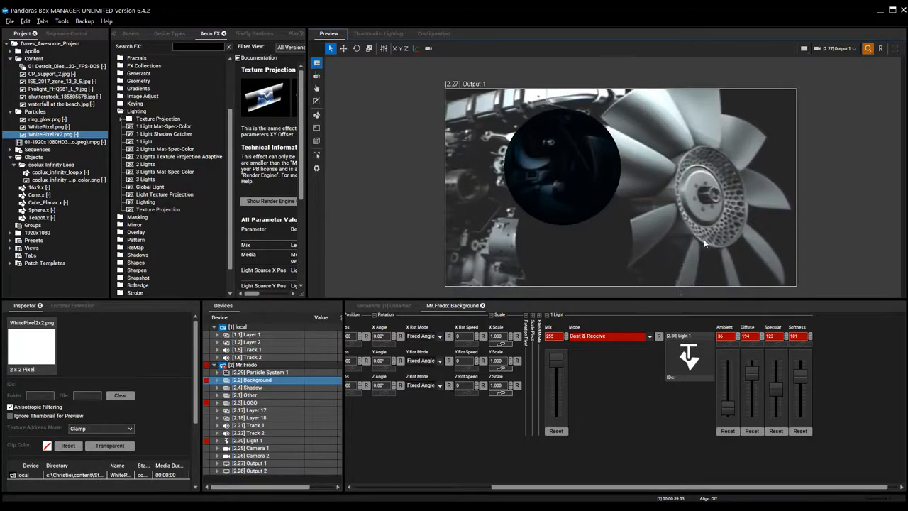
# Inspect the projected video on the background and sphere from the front with all cameras, and return the preview to Output 1.
pyautogui.click(842, 48)
pyautogui.click(854, 63)
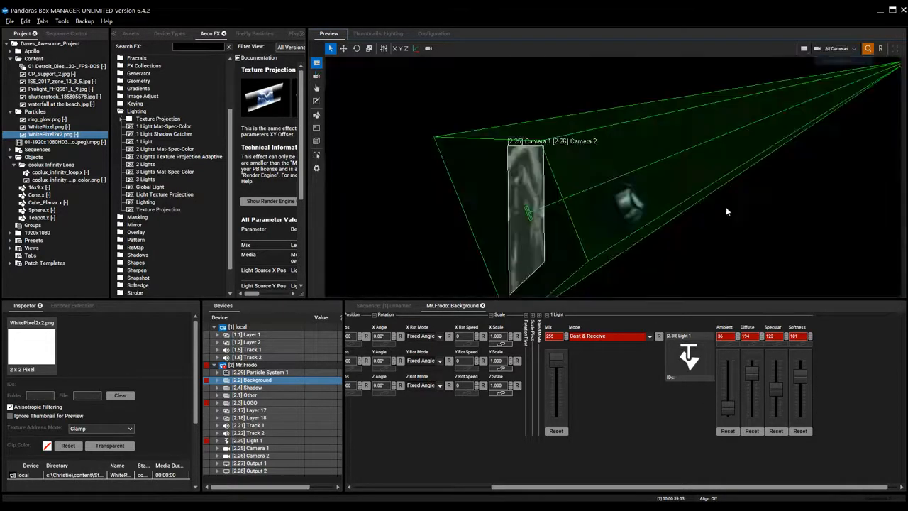
pyautogui.moveTo(653, 228); pyautogui.dragTo(635, 184, button='middle')
pyautogui.scroll(3, 599, 201)
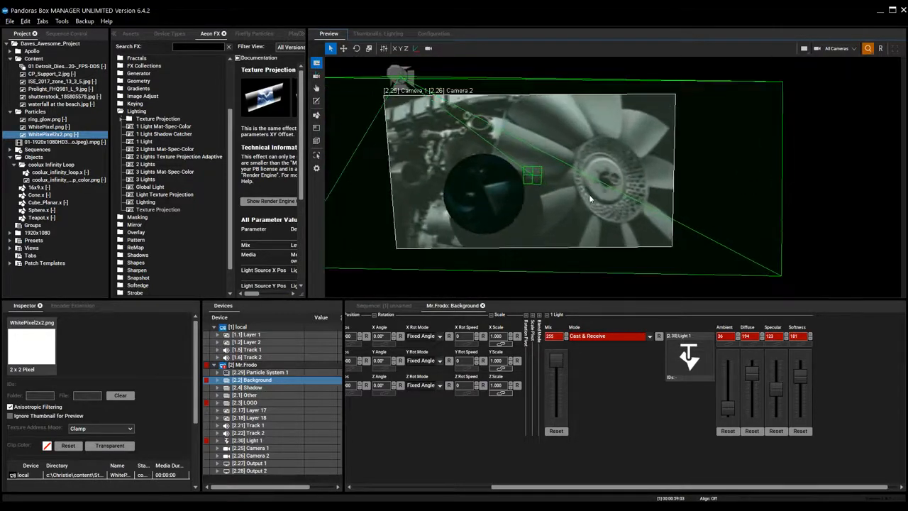
pyautogui.moveTo(578, 179); pyautogui.dragTo(636, 191, button='middle')
pyautogui.scroll(2, 635, 190)
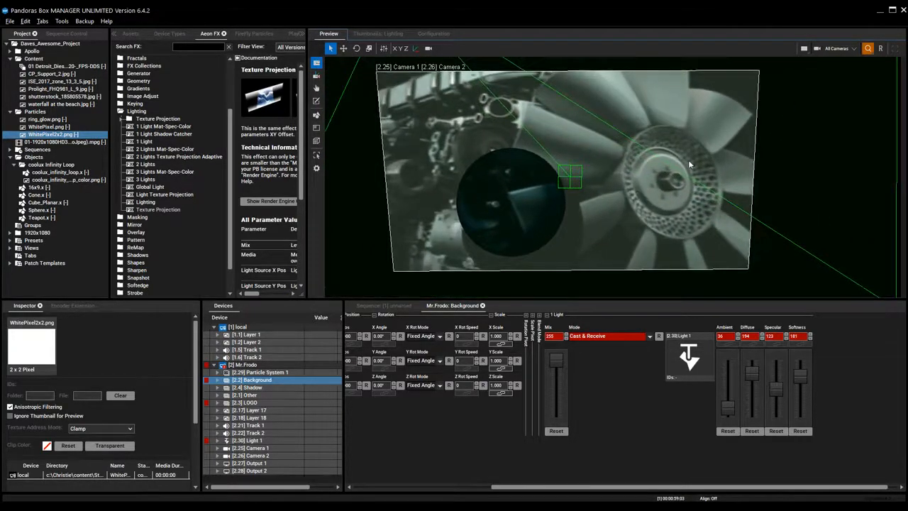
pyautogui.click(835, 49)
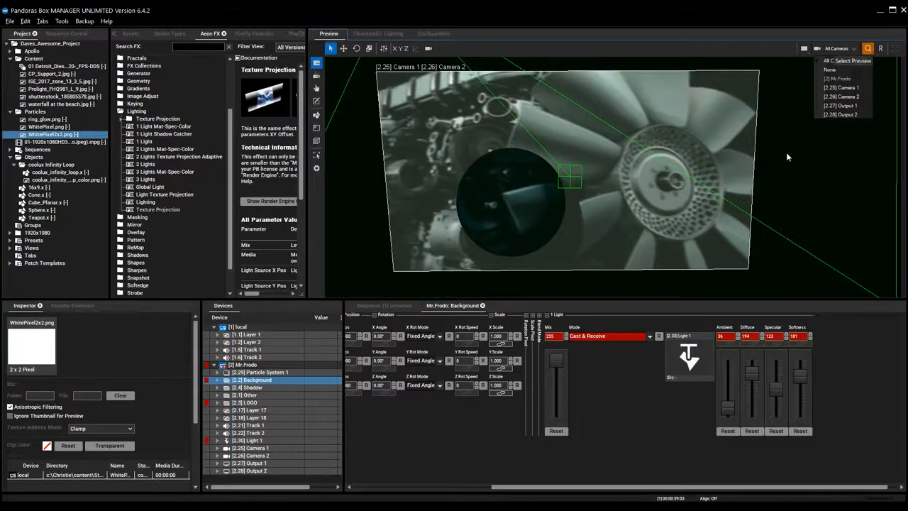
pyautogui.click(842, 106)
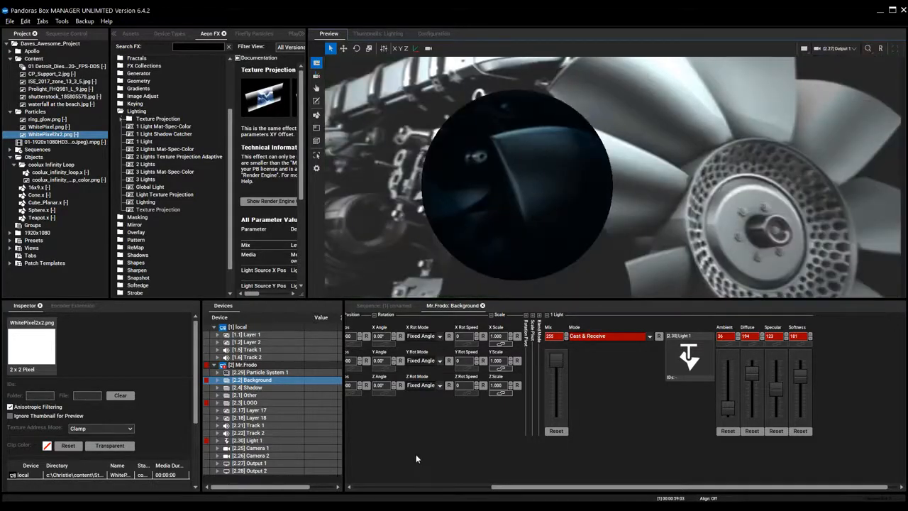
# Review the Background layer's media, mesh, light mix and light source options while viewing Output 1.
pyautogui.moveTo(484, 491); pyautogui.dragTo(334, 490)
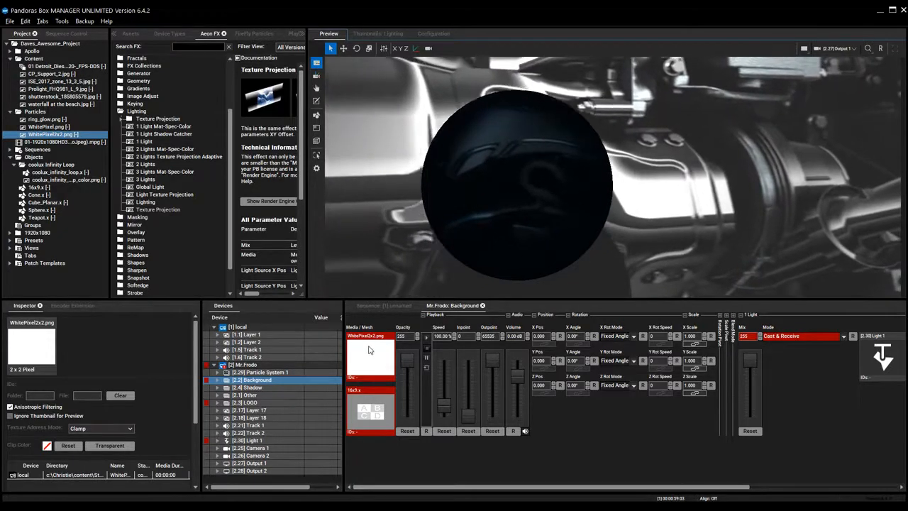
pyautogui.moveTo(641, 486); pyautogui.dragTo(789, 486)
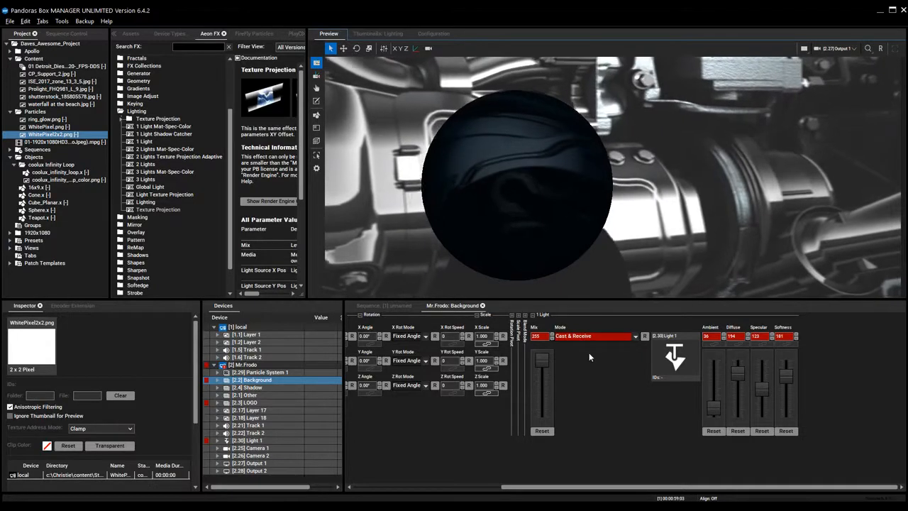
pyautogui.moveTo(542, 359); pyautogui.dragTo(534, 261)
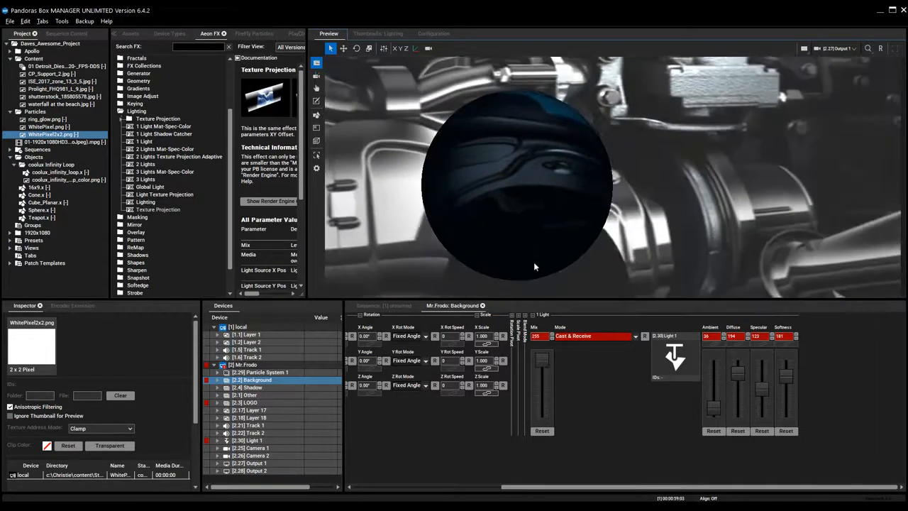
pyautogui.rightClick(672, 360)
pyautogui.moveTo(738, 451)
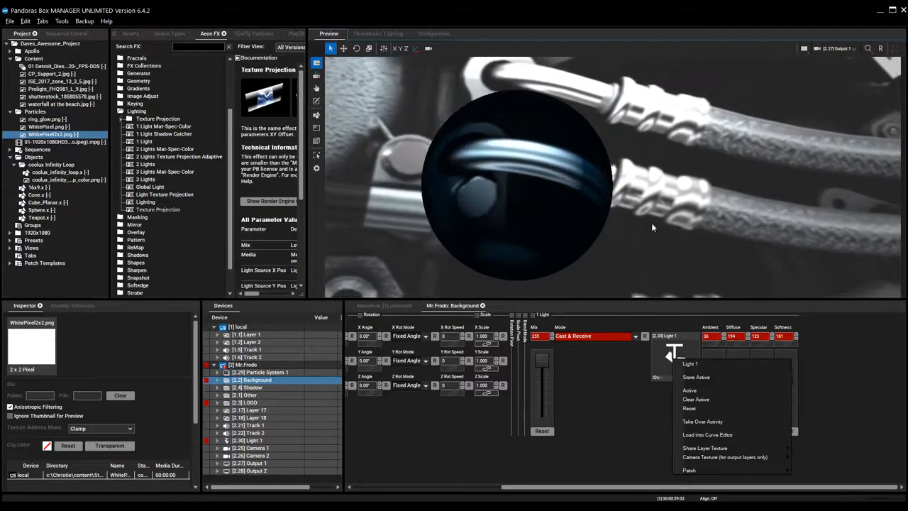
pyautogui.click(849, 48)
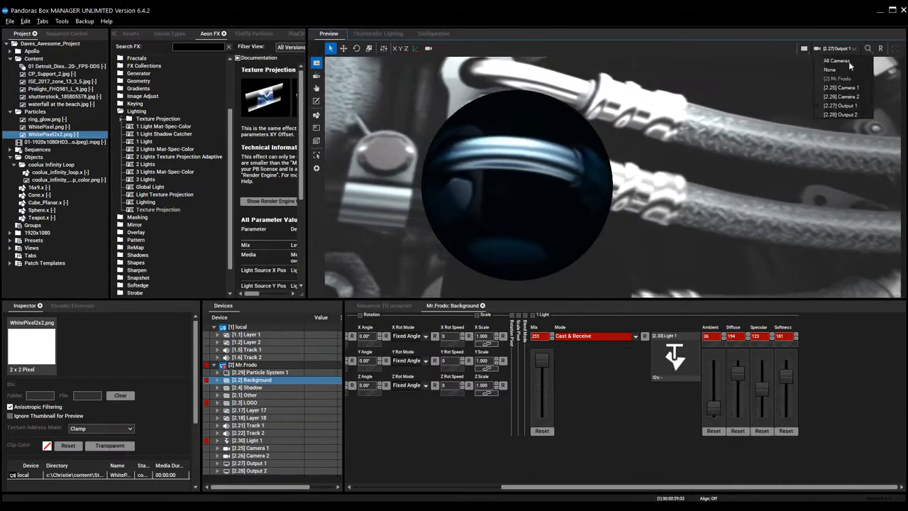
pyautogui.click(845, 106)
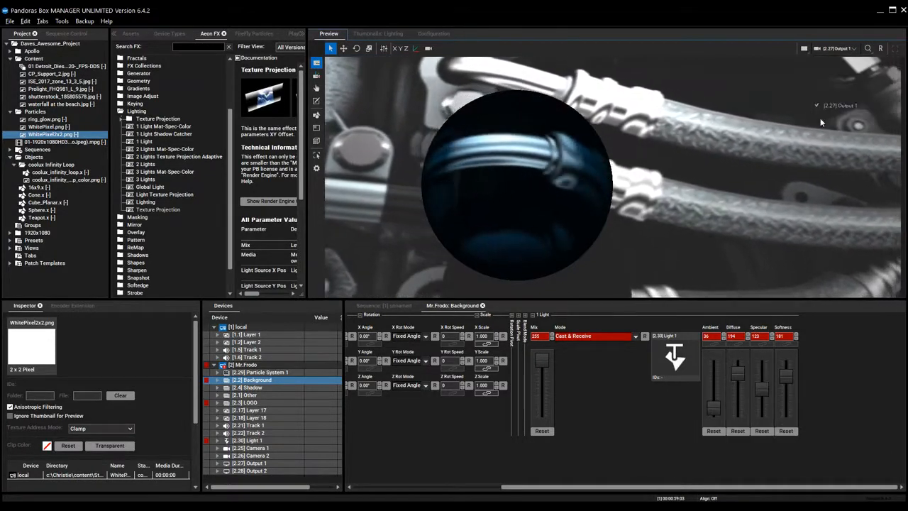
# Reposition the LOGO layer's sphere to X -0.7, Y 0 and Z -6.2 while viewing all cameras.
pyautogui.click(847, 48)
pyautogui.click(835, 61)
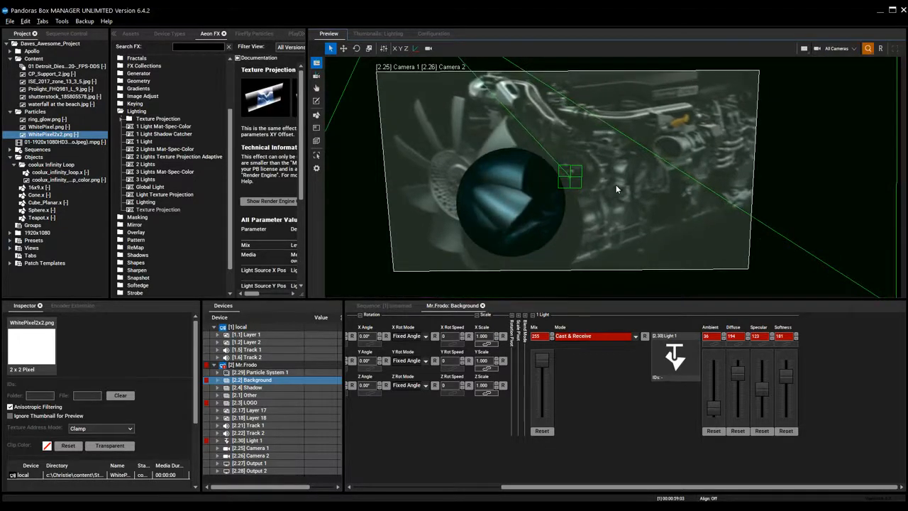
pyautogui.click(288, 402)
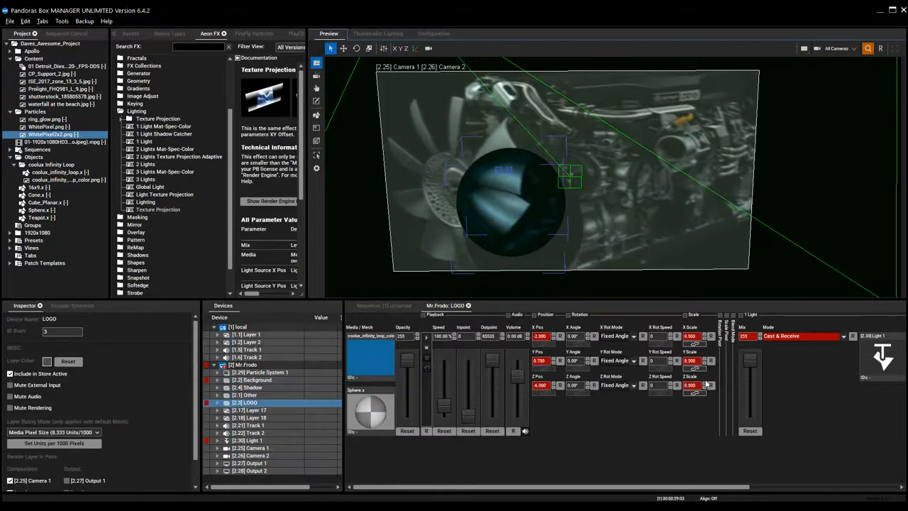
pyautogui.scroll(5, 544, 352)
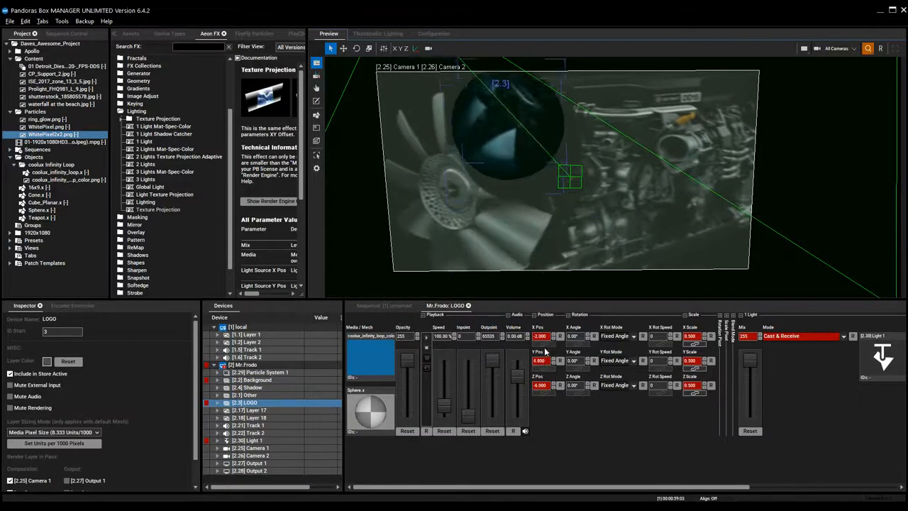
pyautogui.scroll(5, 543, 328)
pyautogui.moveTo(543, 327); pyautogui.dragTo(552, 346)
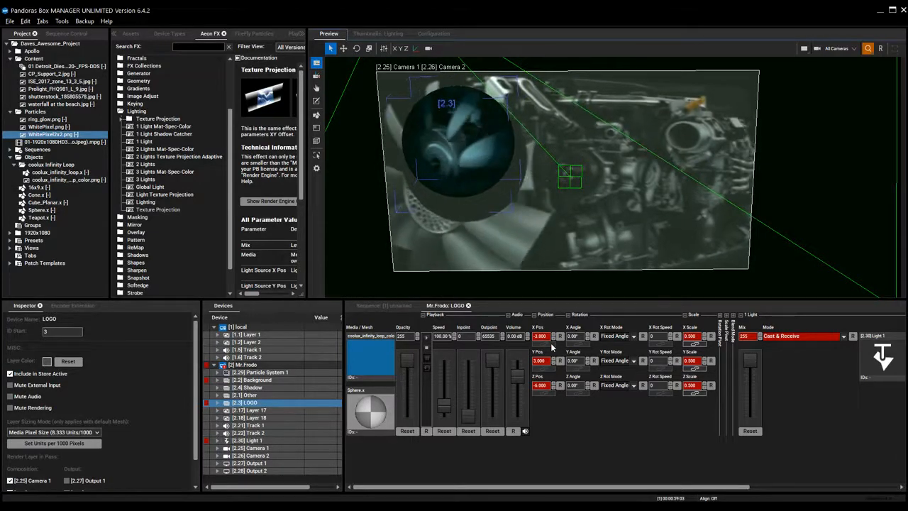
pyautogui.moveTo(547, 360); pyautogui.dragTo(549, 406)
pyautogui.moveTo(540, 333); pyautogui.dragTo(541, 316)
pyautogui.moveTo(543, 384); pyautogui.dragTo(545, 406)
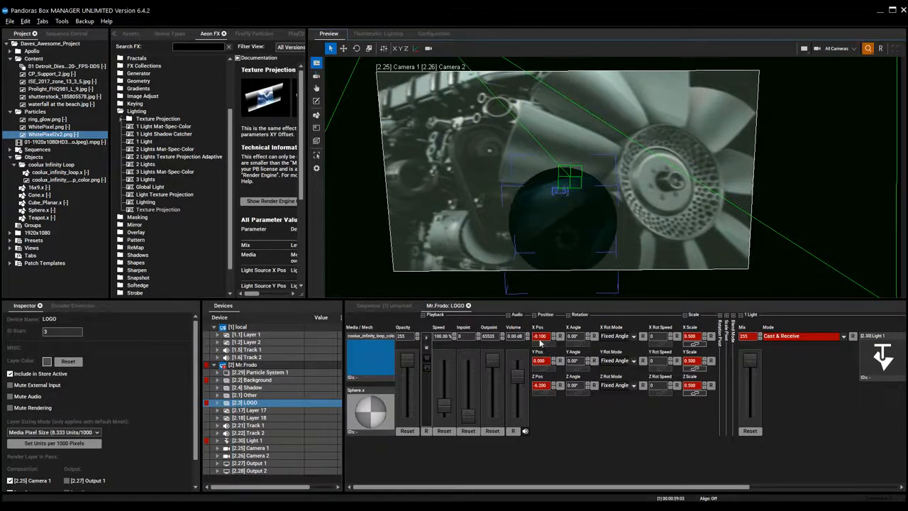
pyautogui.moveTo(541, 336)
pyautogui.mouseDown()
pyautogui.moveTo(542, 317)
pyautogui.moveTo(546, 360)
pyautogui.moveTo(548, 330)
pyautogui.mouseUp()
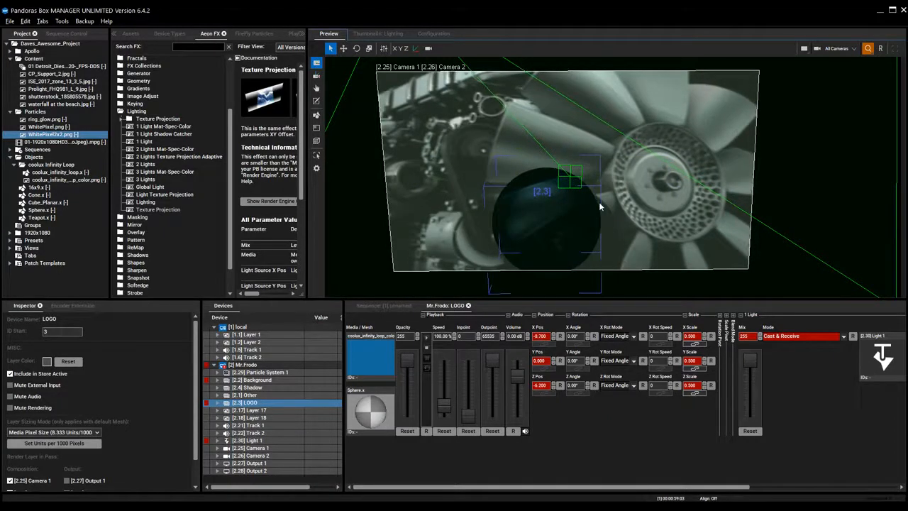
pyautogui.moveTo(599, 206); pyautogui.dragTo(671, 196, button='middle')
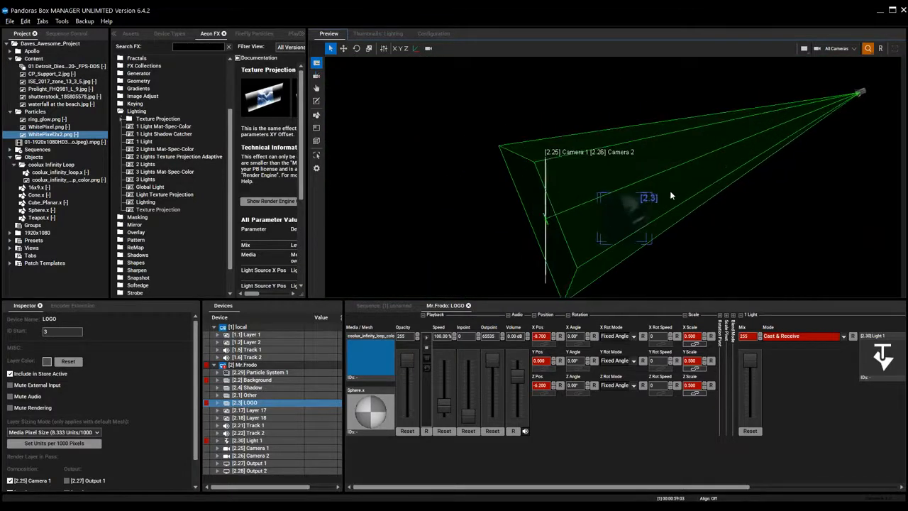